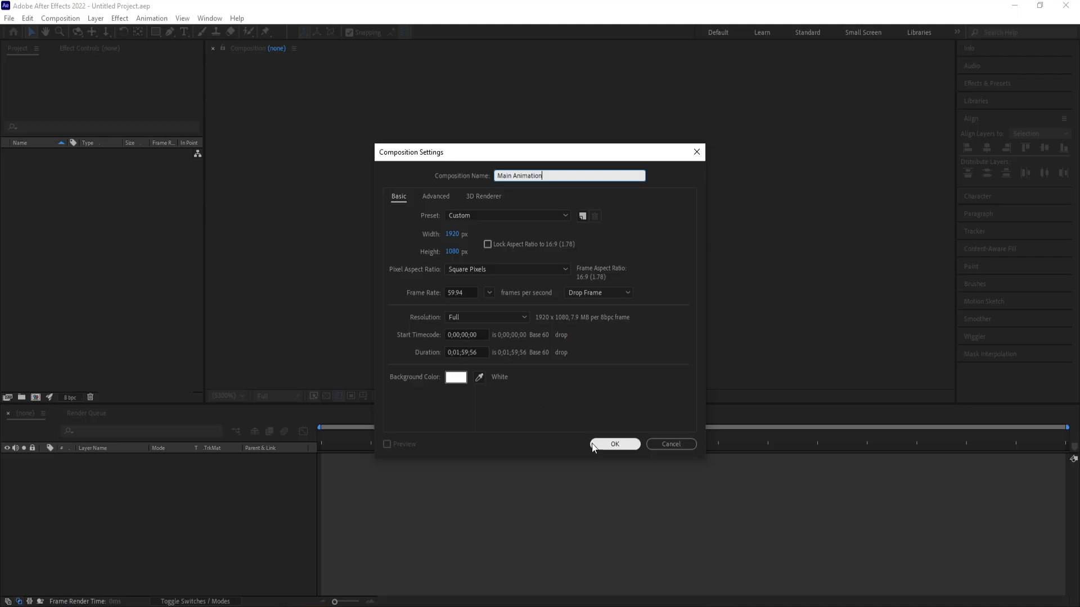
# - Create the composition Main Animation at 1920 x 1080 px and 59.94 fps, and display the Title/Action Safe guides
pyautogui.click(611, 448)
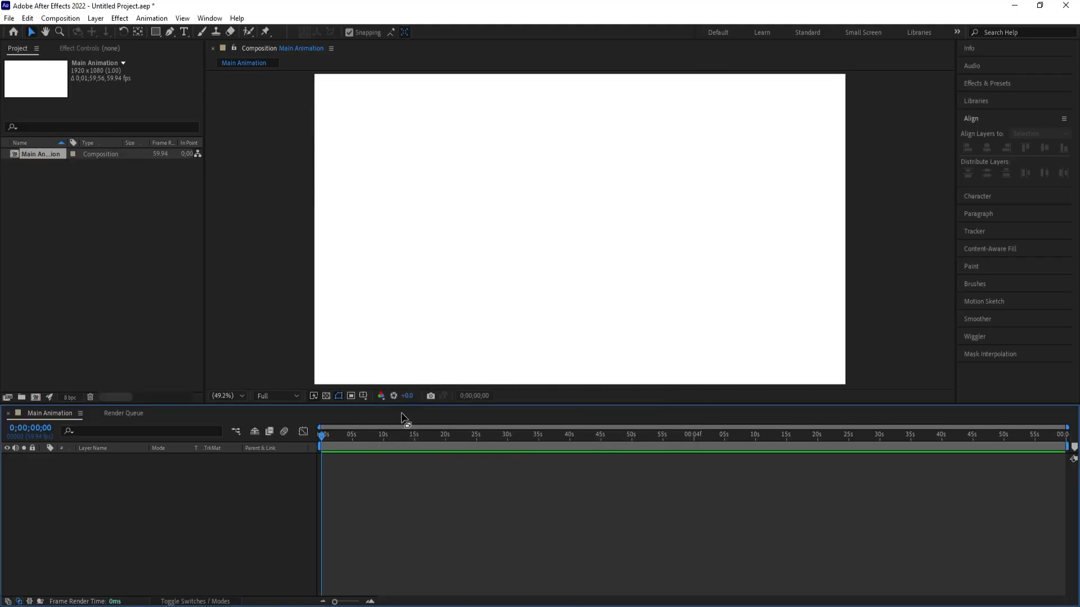
pyautogui.click(363, 395)
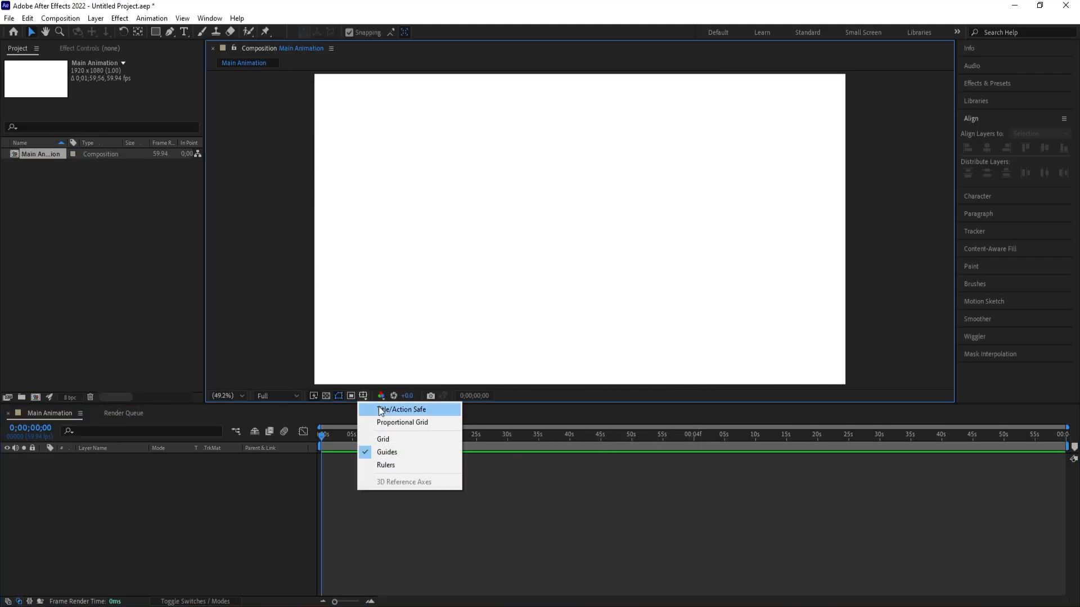
pyautogui.click(387, 410)
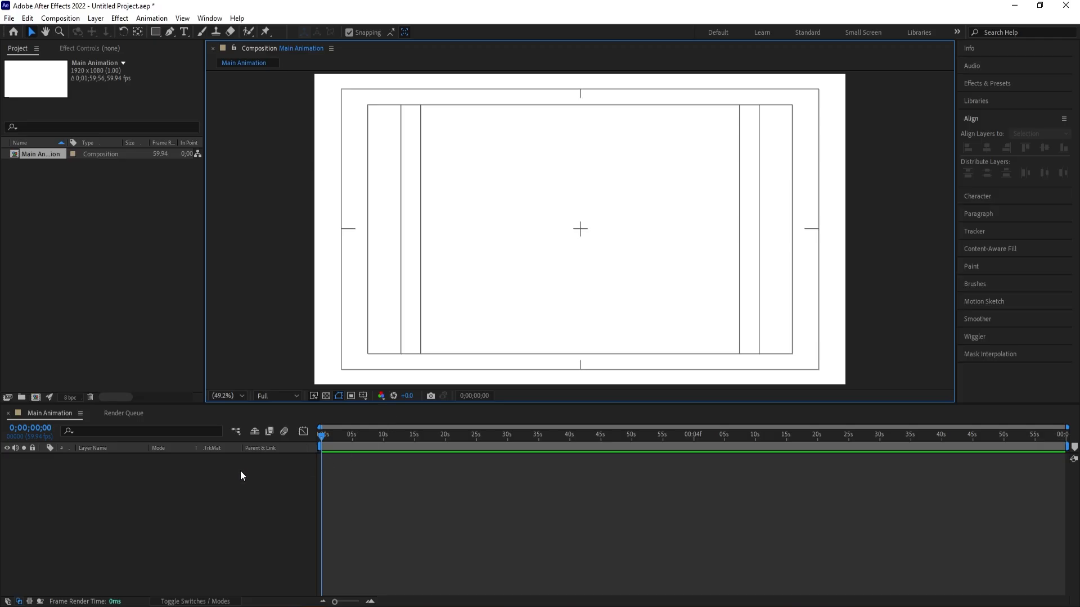
# - Create another composition named Grid with the same 1920 x 1080 px, 59.94 fps settings
pyautogui.hotkey('ctrl', 'n')
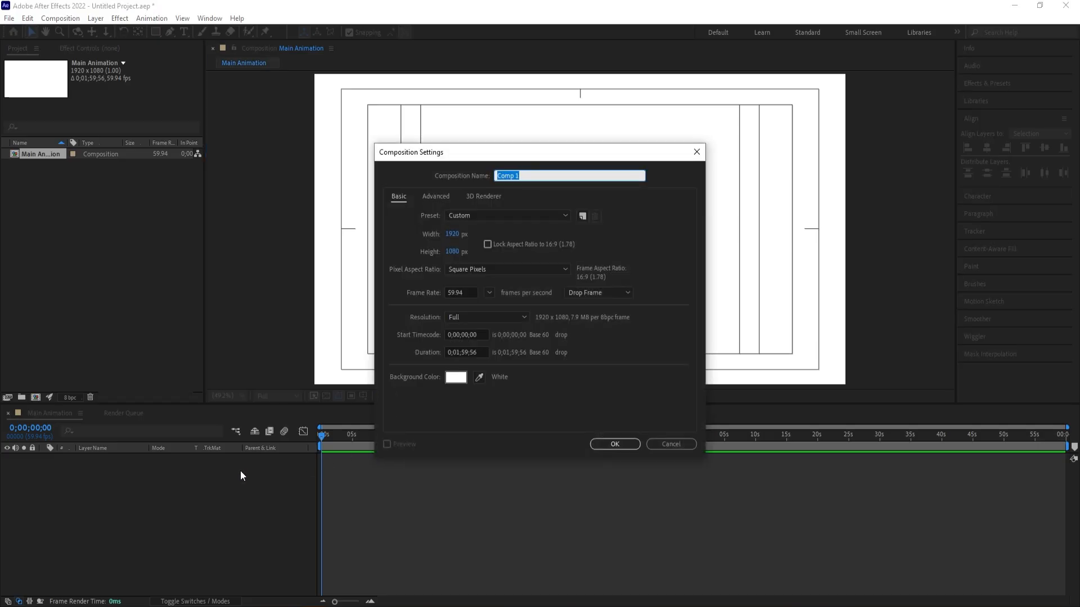
pyautogui.write('Grid')
pyautogui.press('Return')
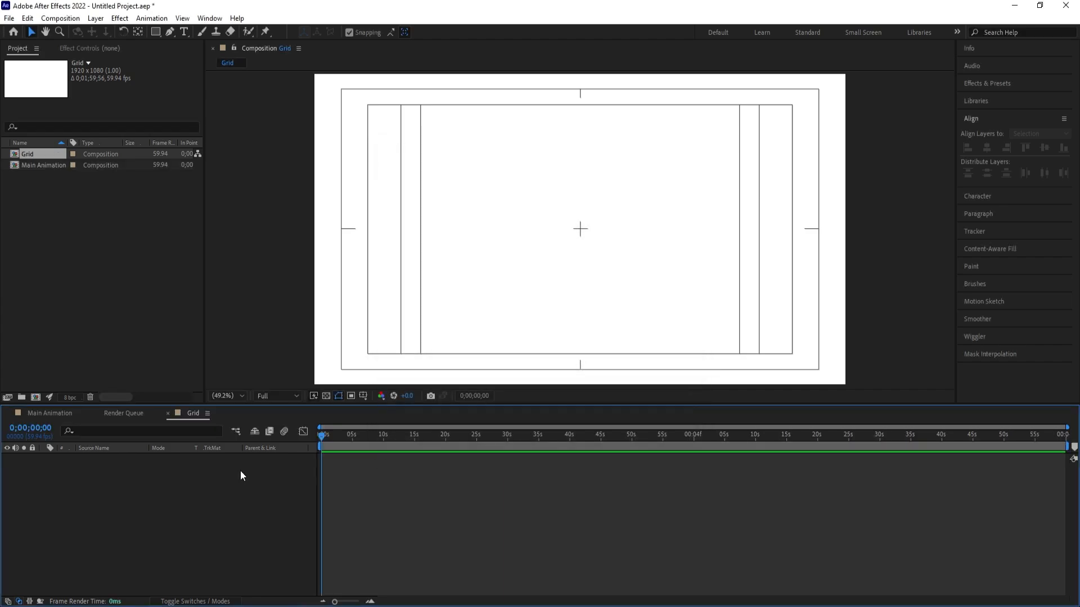
# - Add a full-size black solid, colour 000000, to the Grid composition
pyautogui.hotkey('ctrl', 'y')
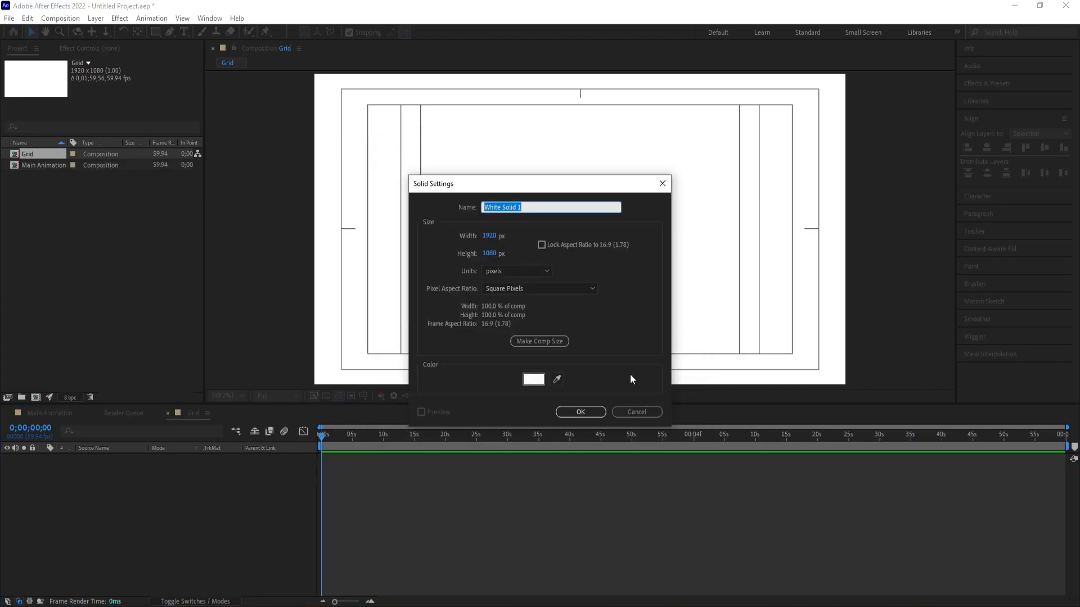
pyautogui.click(533, 379)
pyautogui.write('000000')
pyautogui.press('Return')
pyautogui.press('Return')
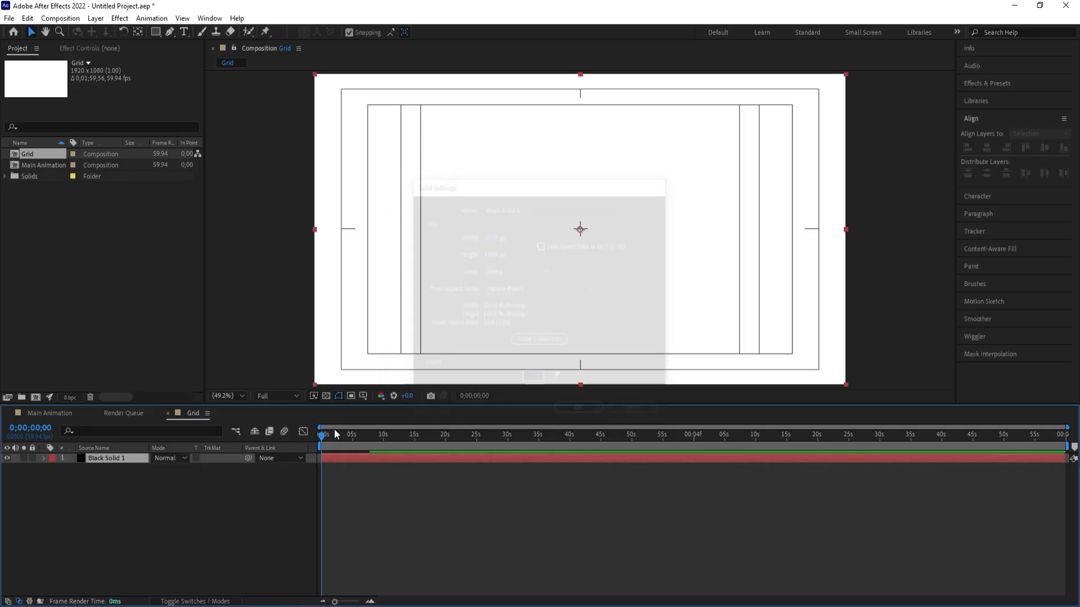
# - With no layer selected, draw a straight vertical Pen tool line through the composition's centre, from its upper to its lower edge
pyautogui.click(169, 32)
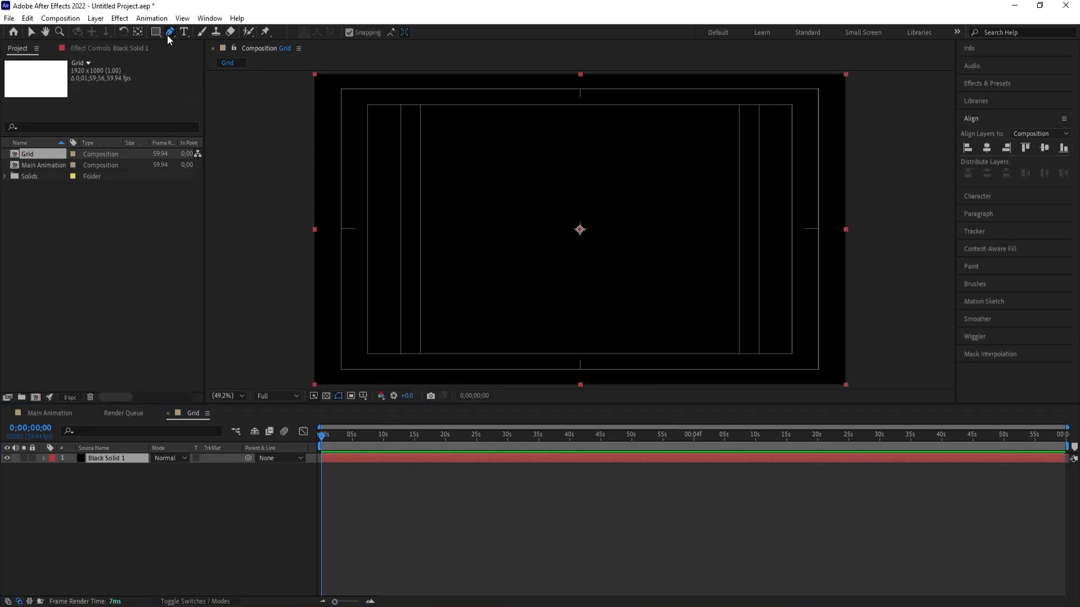
pyautogui.click(144, 499)
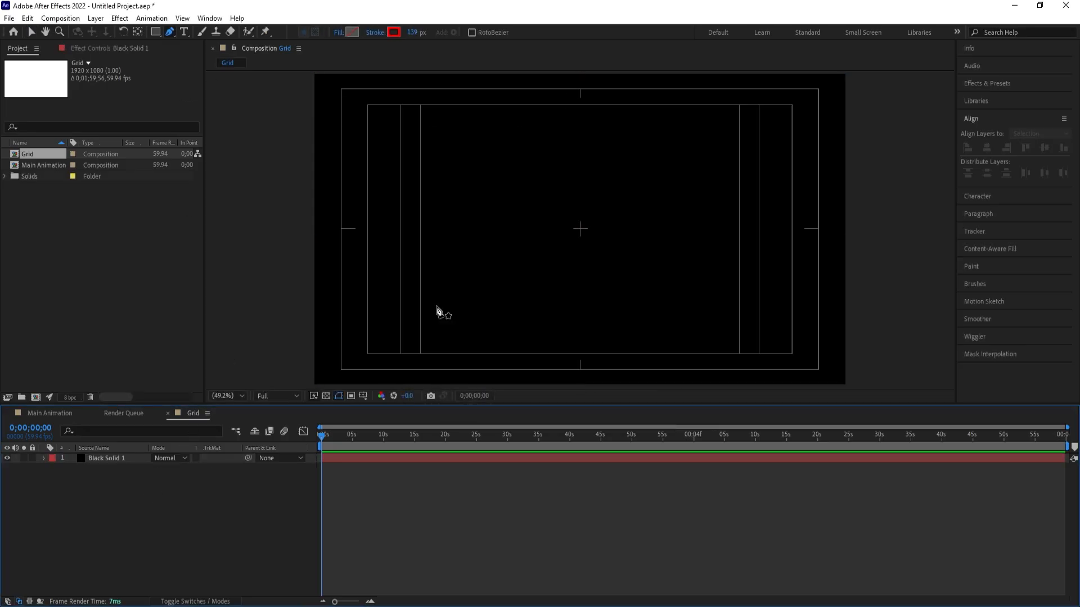
pyautogui.click(581, 74)
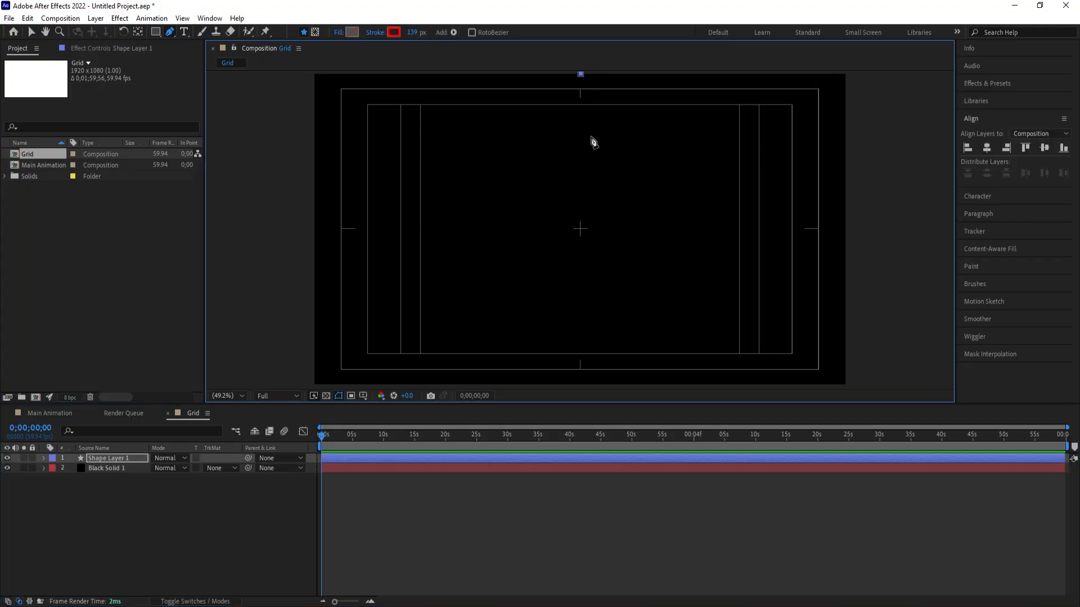
pyautogui.click(580, 386)
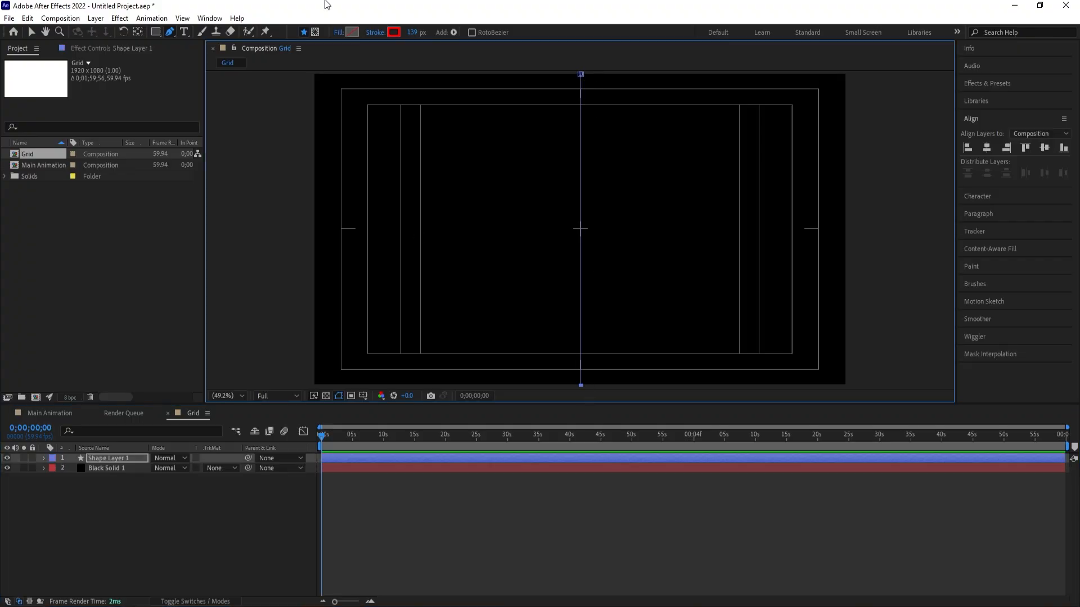
# - Set the vertical line's stroke width to 0.5 px and its stroke colour to white
pyautogui.click(411, 32)
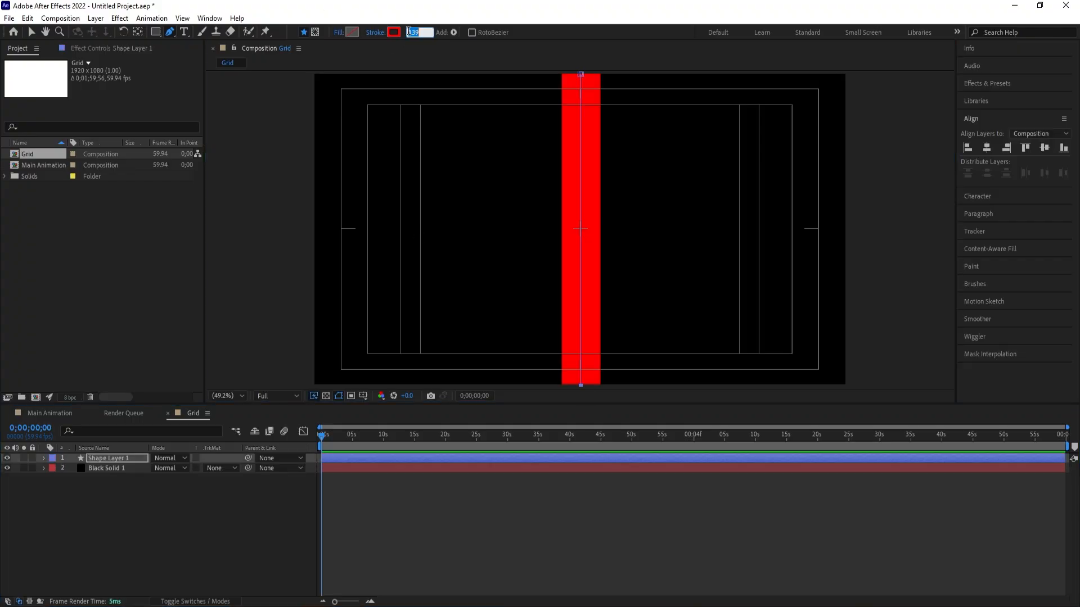
pyautogui.write('0.5')
pyautogui.press('Return')
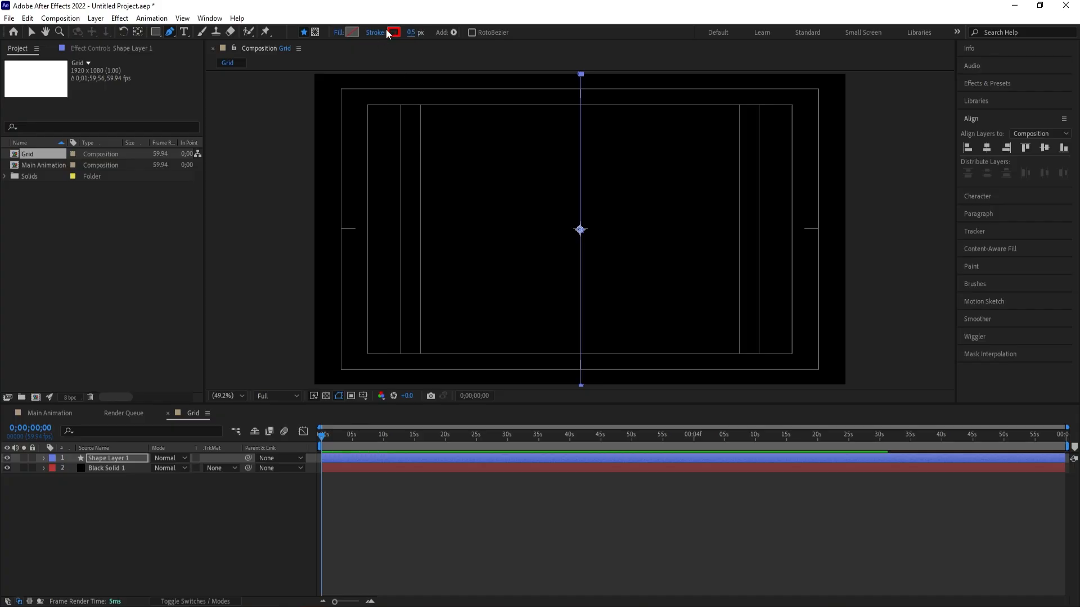
pyautogui.click(394, 32)
pyautogui.moveTo(488, 277); pyautogui.dragTo(244, 145)
pyautogui.press('Return')
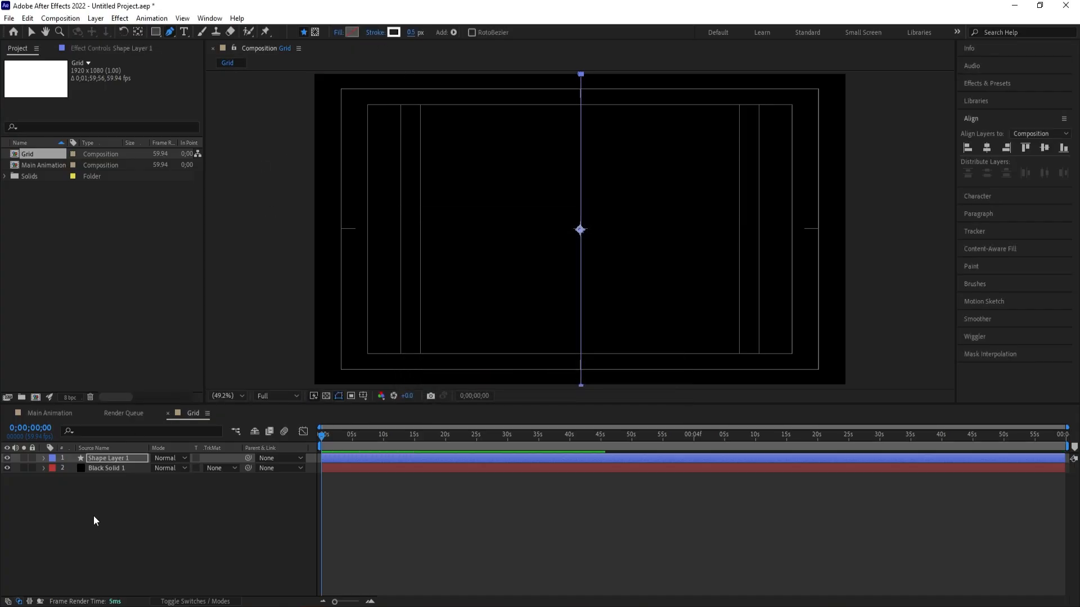
# - Centre the line layer in the composition and align it to the composition's left edge
pyautogui.click(94, 516)
pyautogui.click(101, 467)
pyautogui.click(101, 459)
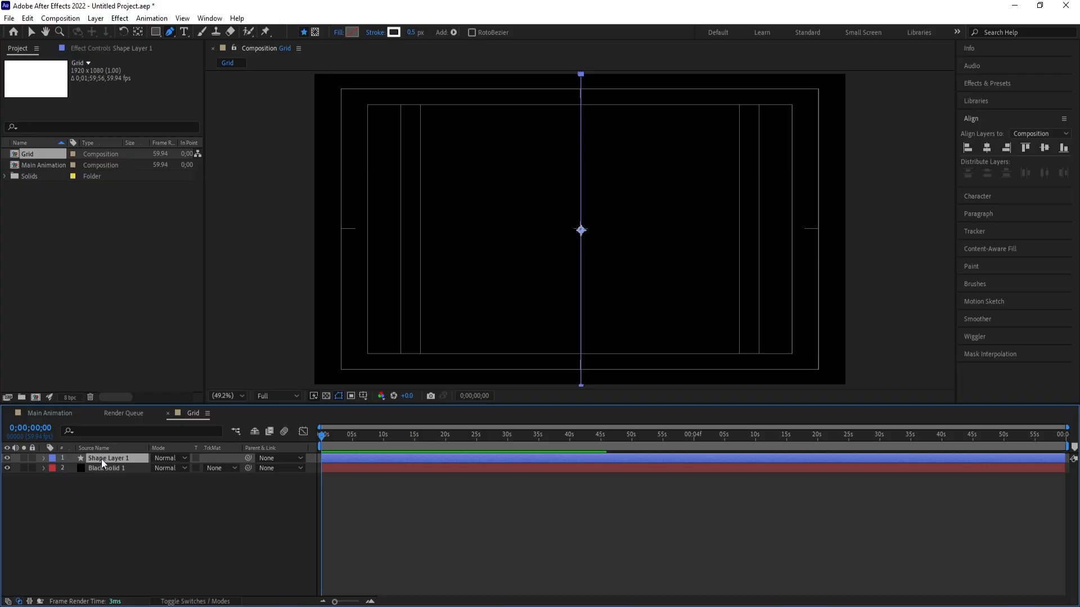
pyautogui.click(987, 150)
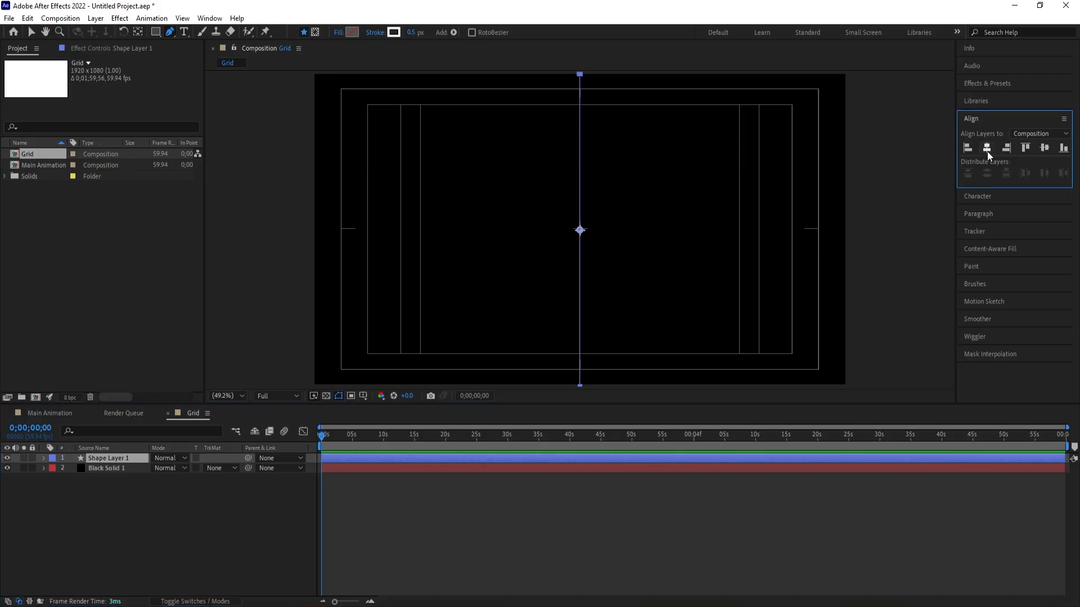
pyautogui.click(1044, 150)
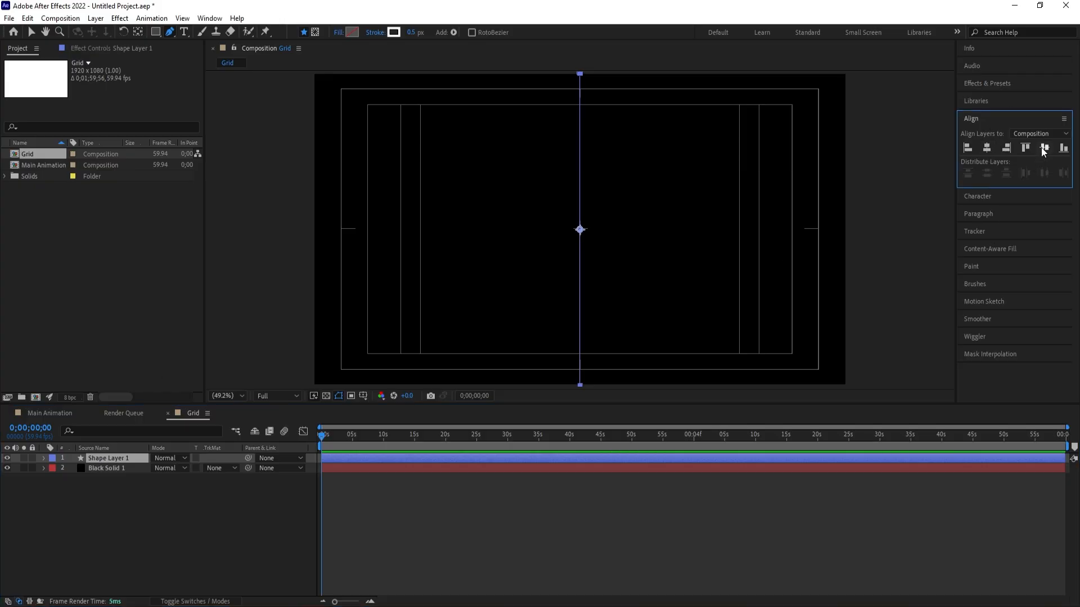
pyautogui.click(968, 149)
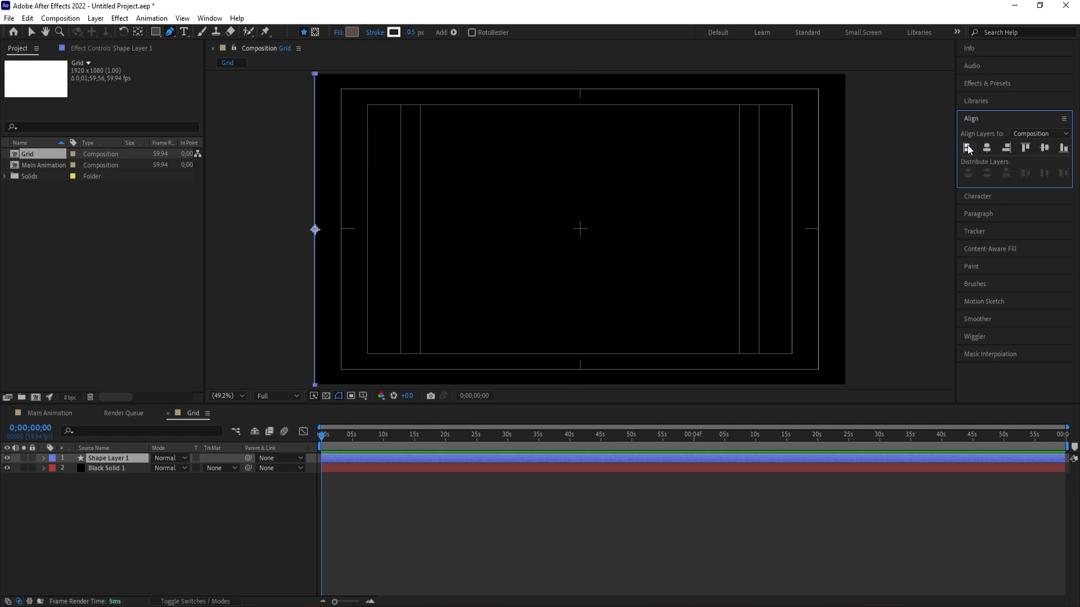
# - Add a Repeater to the line layer with 90 copies and a position offset of 22, 0
pyautogui.click(44, 457)
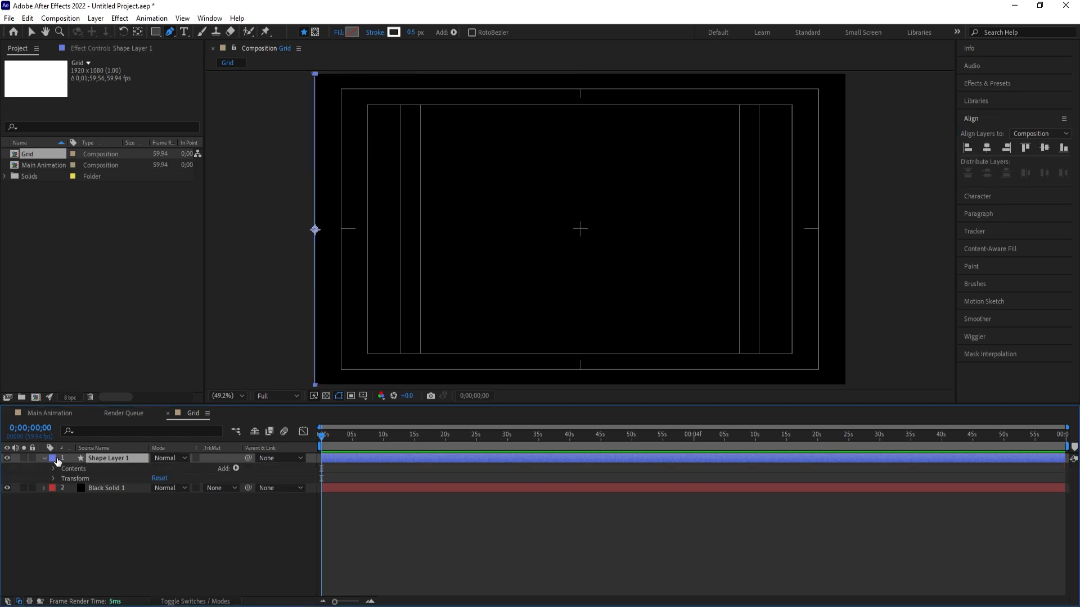
pyautogui.click(235, 469)
pyautogui.click(281, 380)
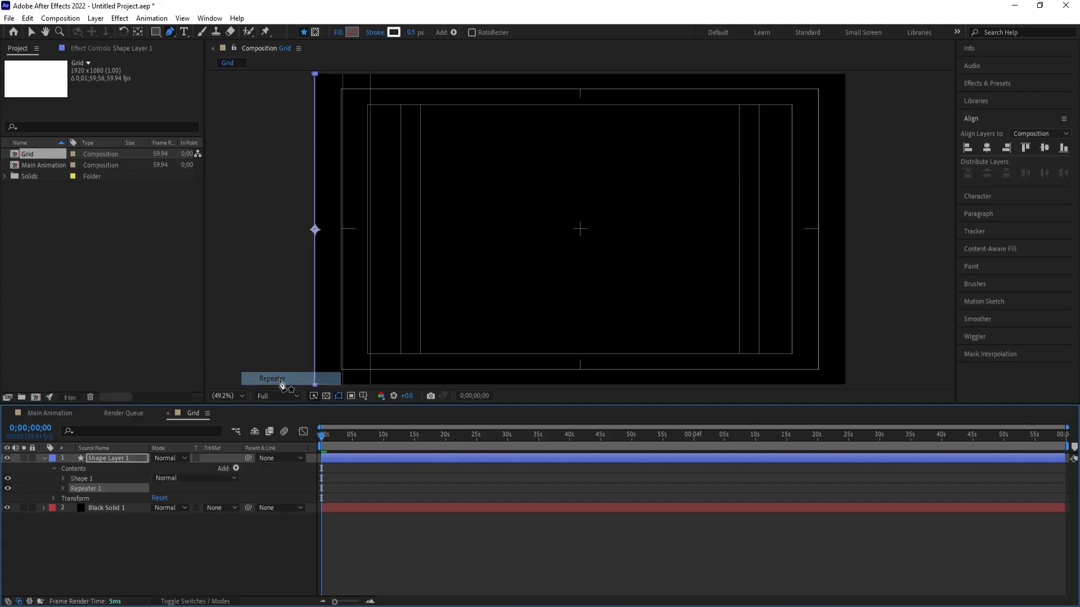
pyautogui.click(63, 488)
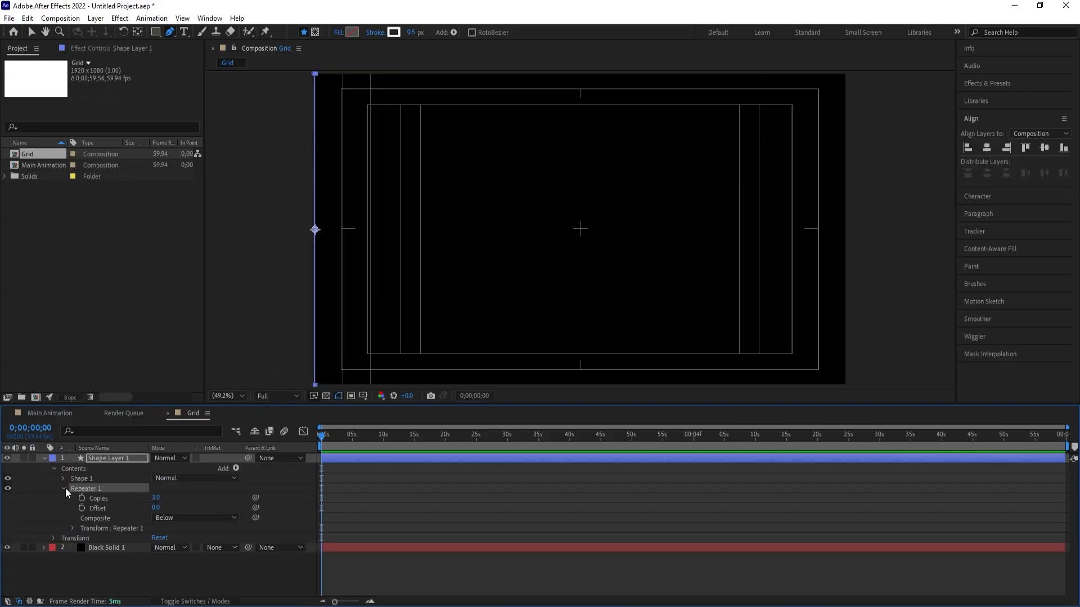
pyautogui.click(73, 528)
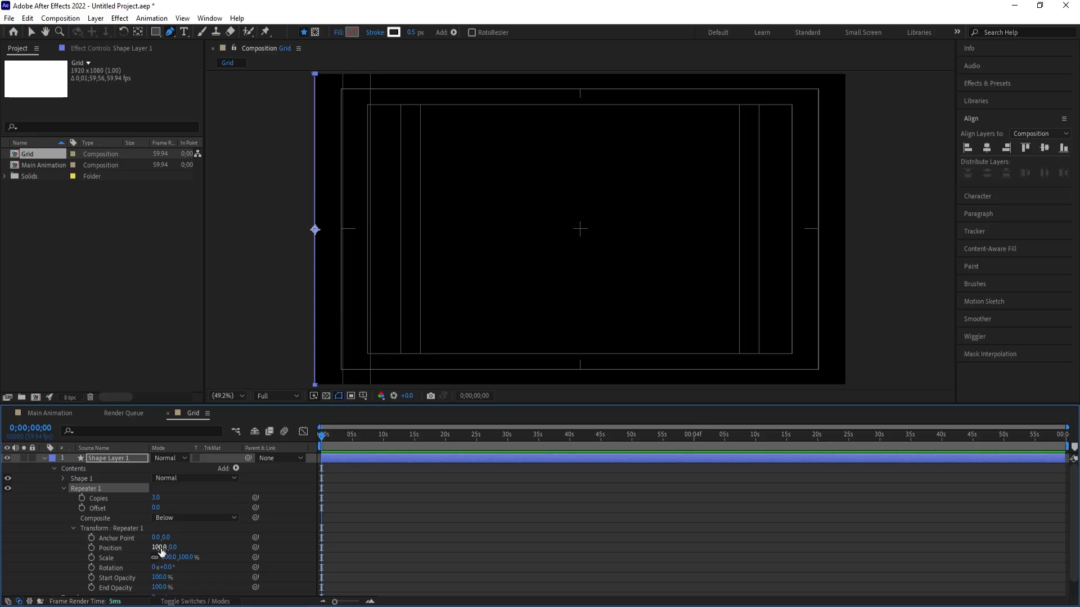
pyautogui.moveTo(161, 552); pyautogui.dragTo(99, 534)
pyautogui.moveTo(160, 498); pyautogui.dragTo(208, 502)
# - Duplicate the repeated line layer and set the copy's rotation to 90°
pyautogui.click(123, 458)
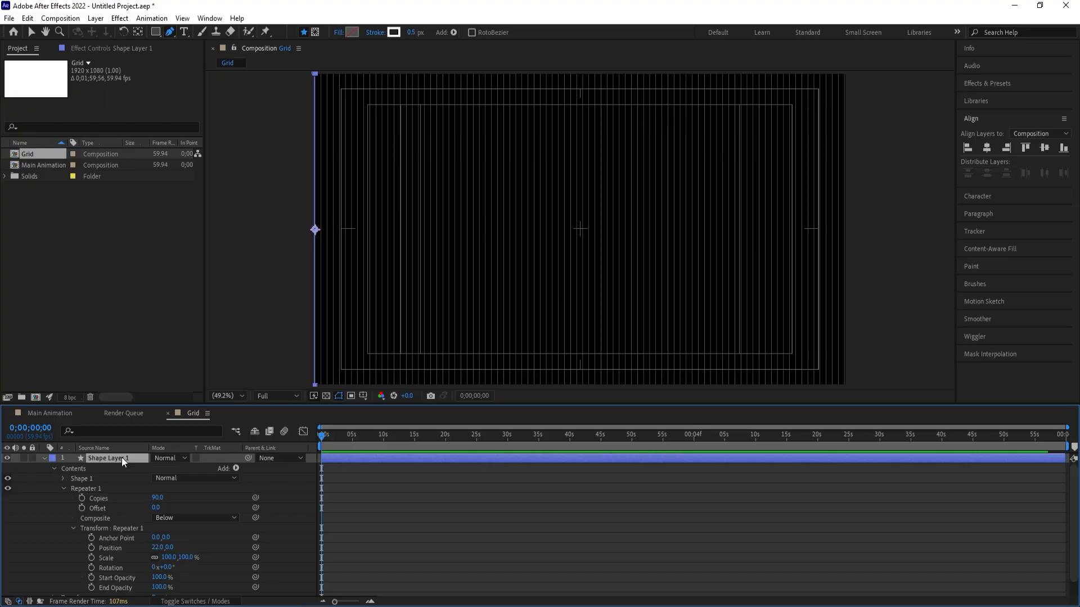
pyautogui.hotkey('ctrl', 'd')
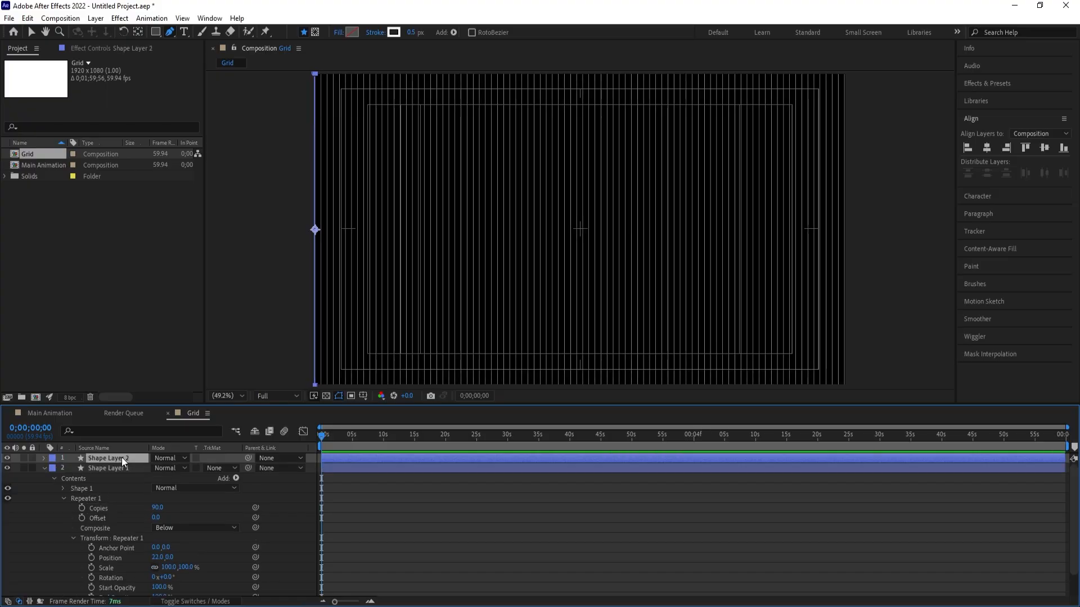
pyautogui.press('r')
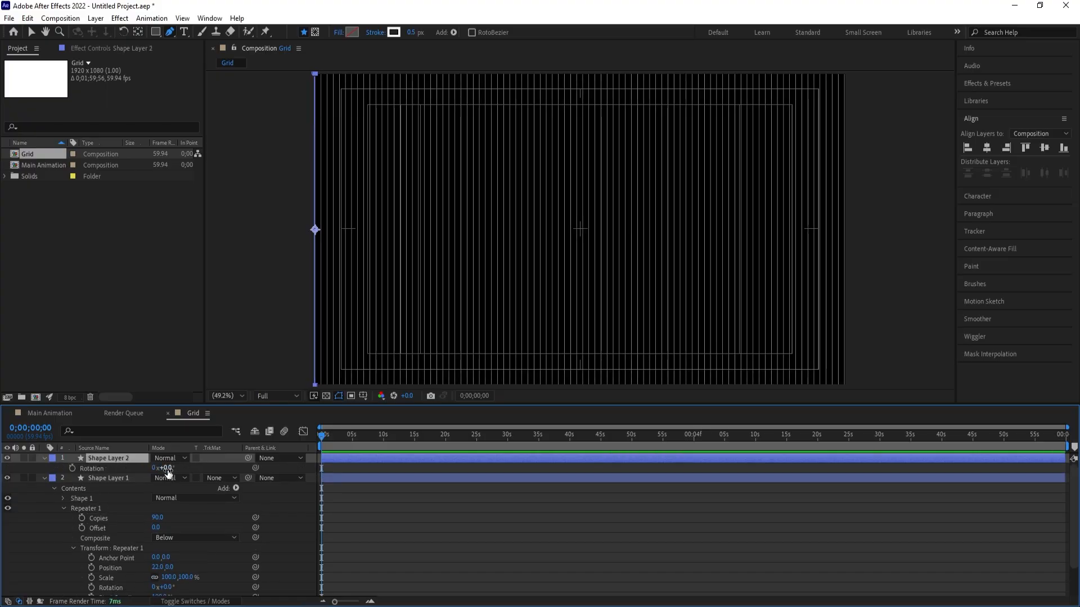
pyautogui.click(167, 469)
pyautogui.write('90')
pyautogui.press('Return')
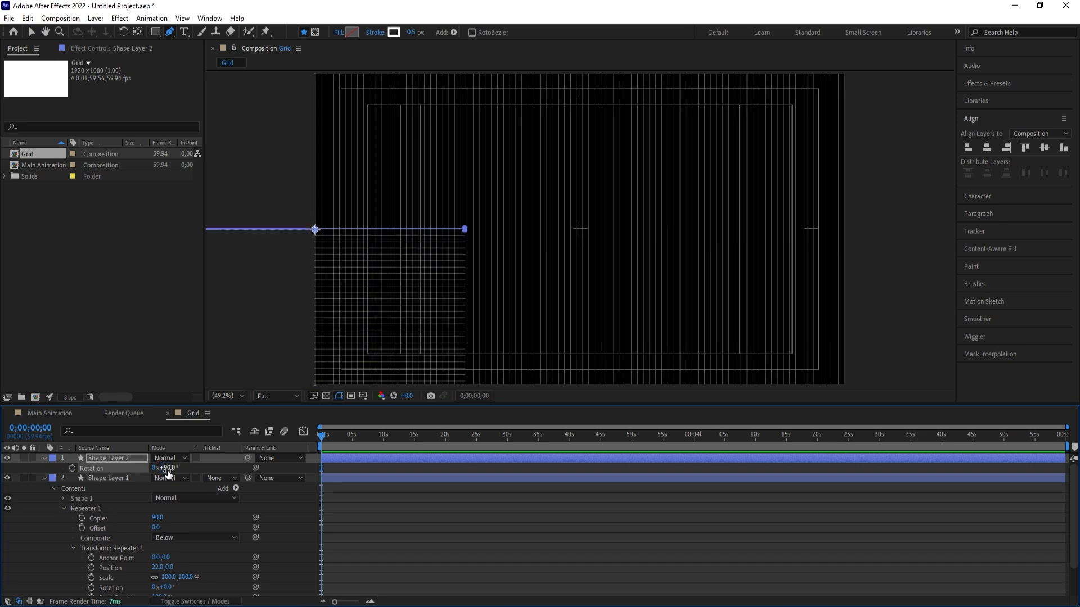
# - Centre the rotated lines horizontally at the composition's top edge and set their scale, unlinked, to 100, 190%
pyautogui.click(987, 147)
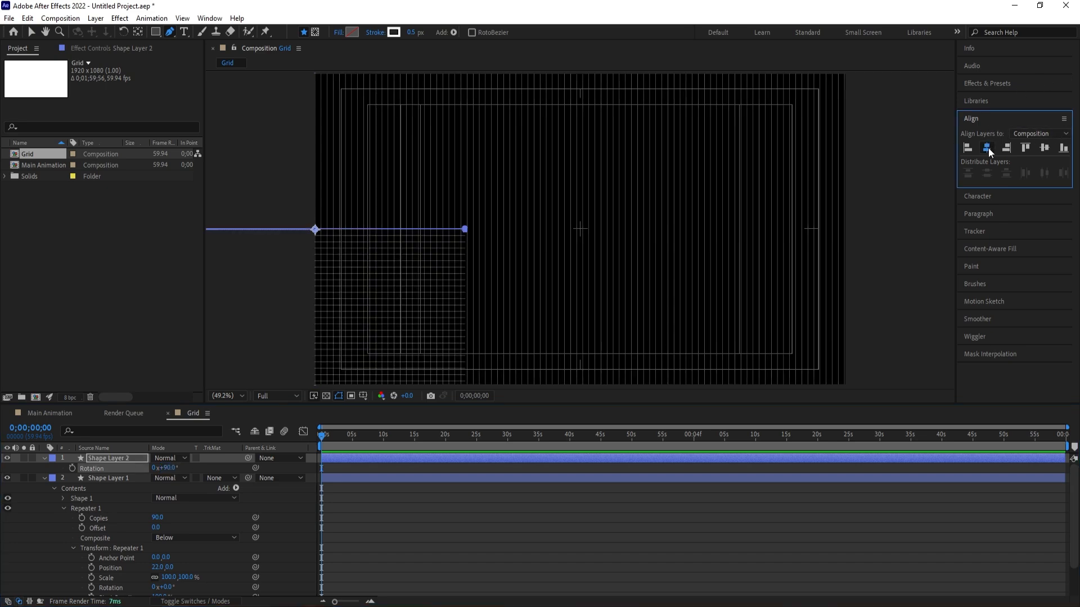
pyautogui.click(1024, 149)
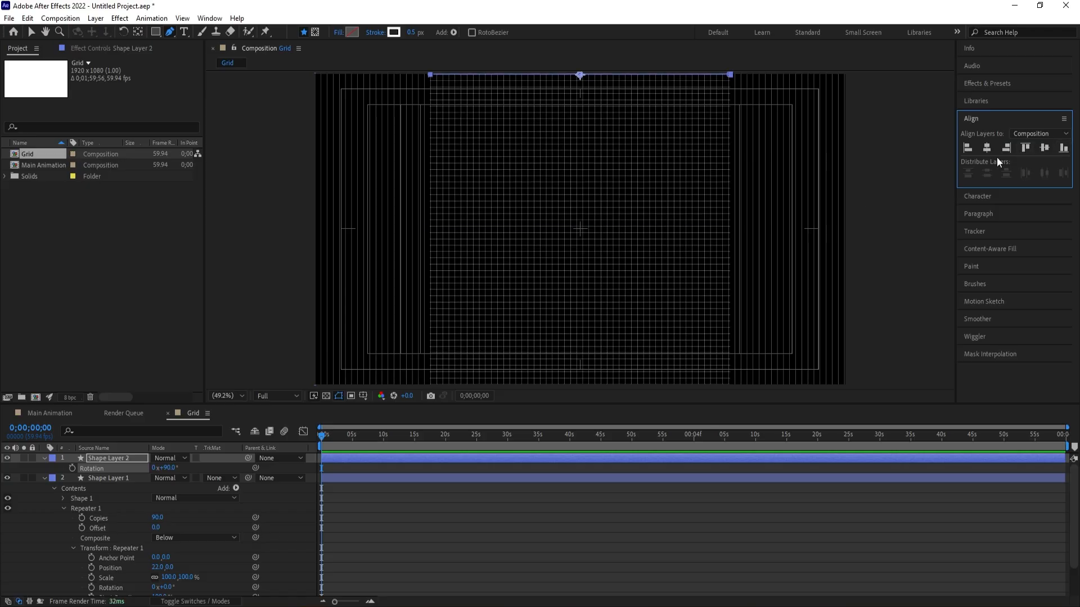
pyautogui.click(167, 451)
pyautogui.press('s')
pyautogui.click(155, 468)
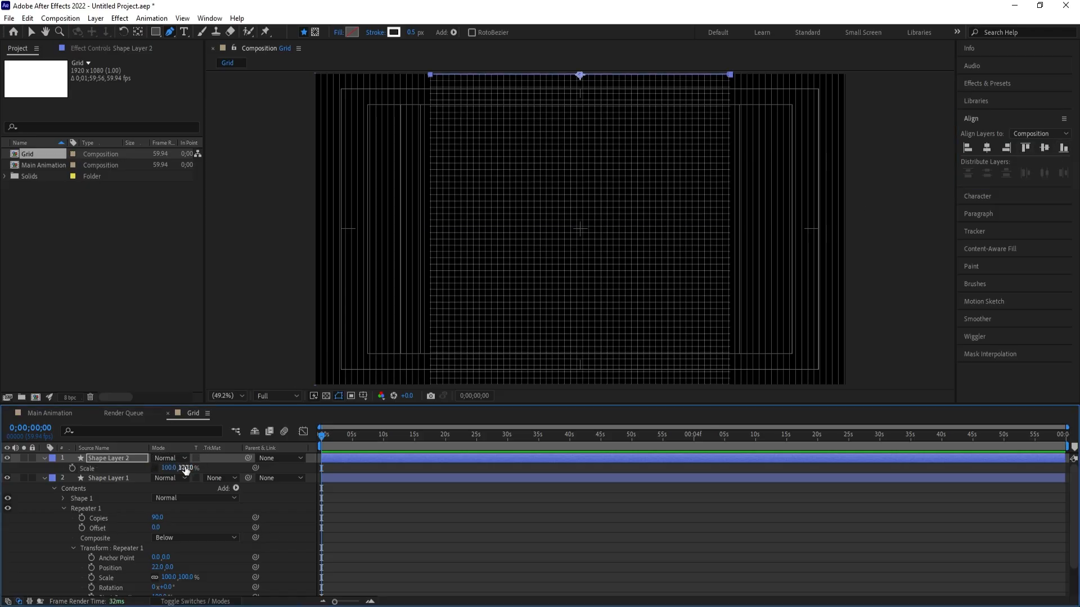
pyautogui.moveTo(185, 468); pyautogui.dragTo(226, 458)
pyautogui.click(333, 513)
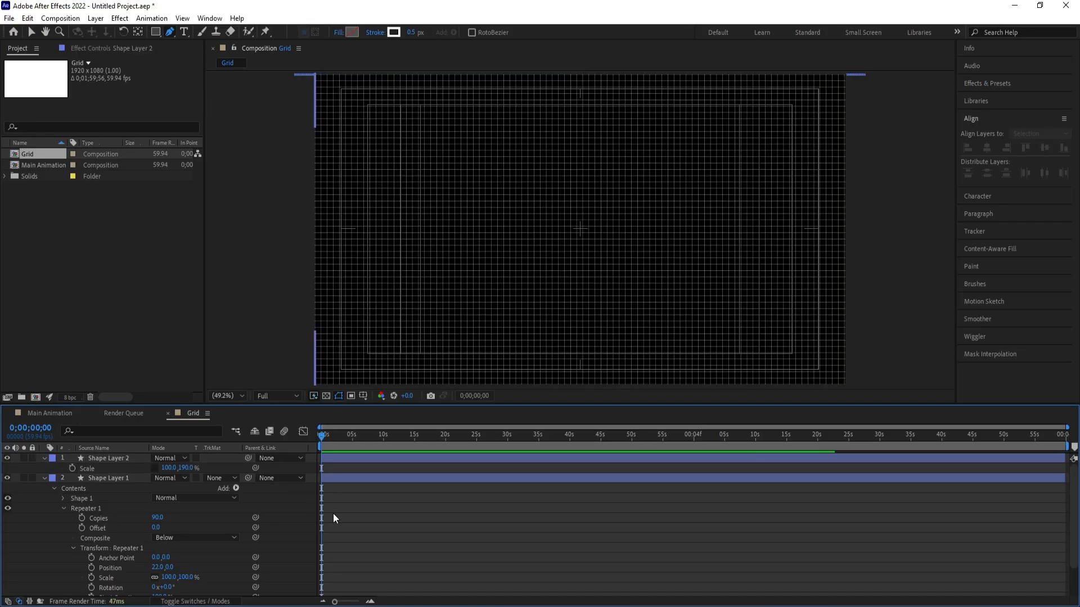
pyautogui.press('u')
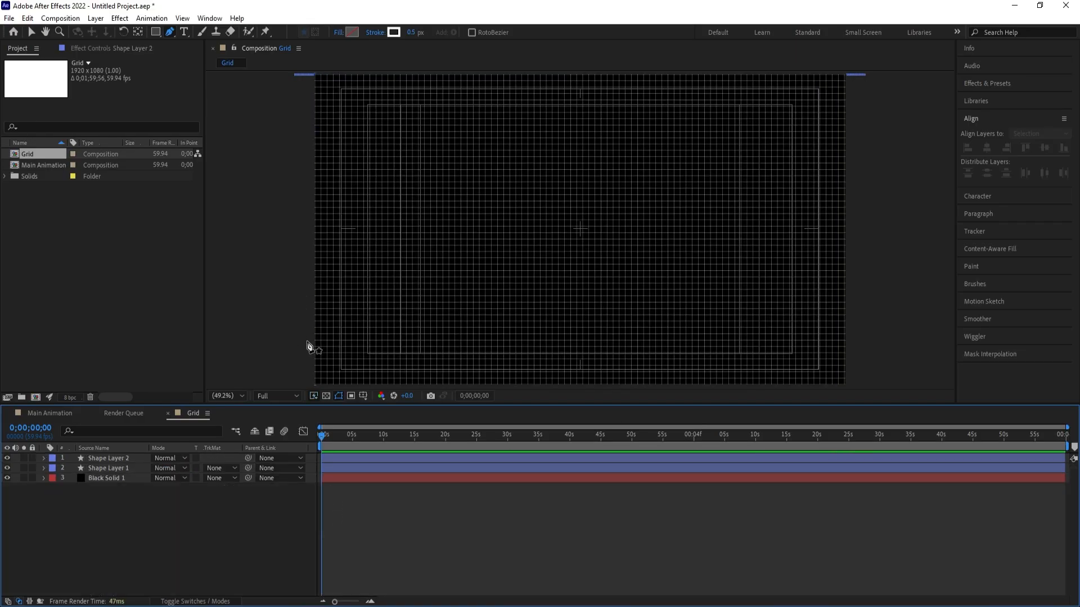
# - Add a full-size white solid, colour FFFFFF, to the Main Animation composition
pyautogui.click(52, 416)
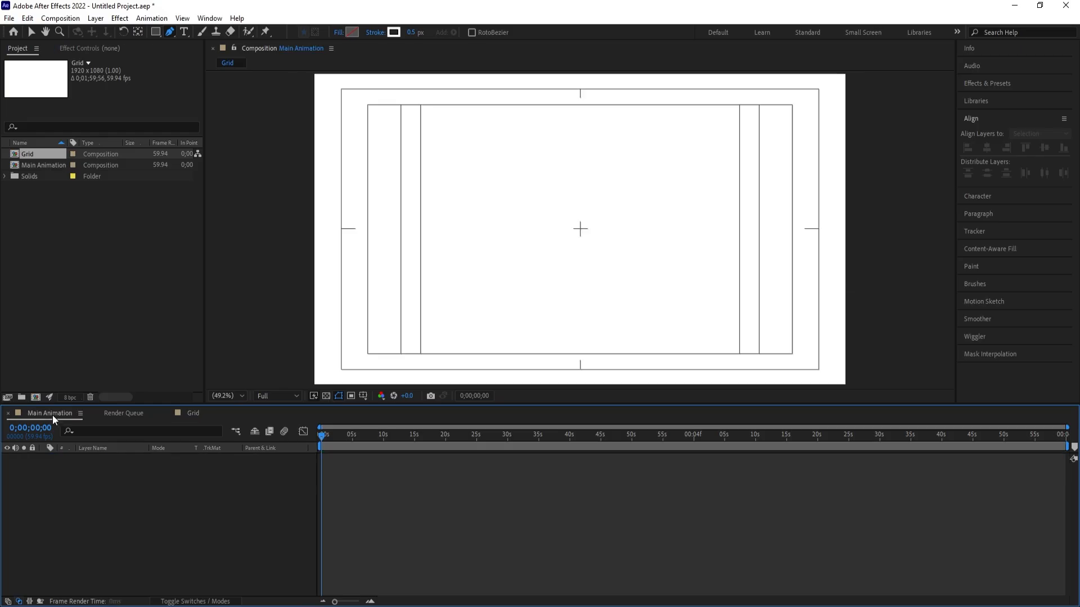
pyautogui.hotkey('ctrl', 'y')
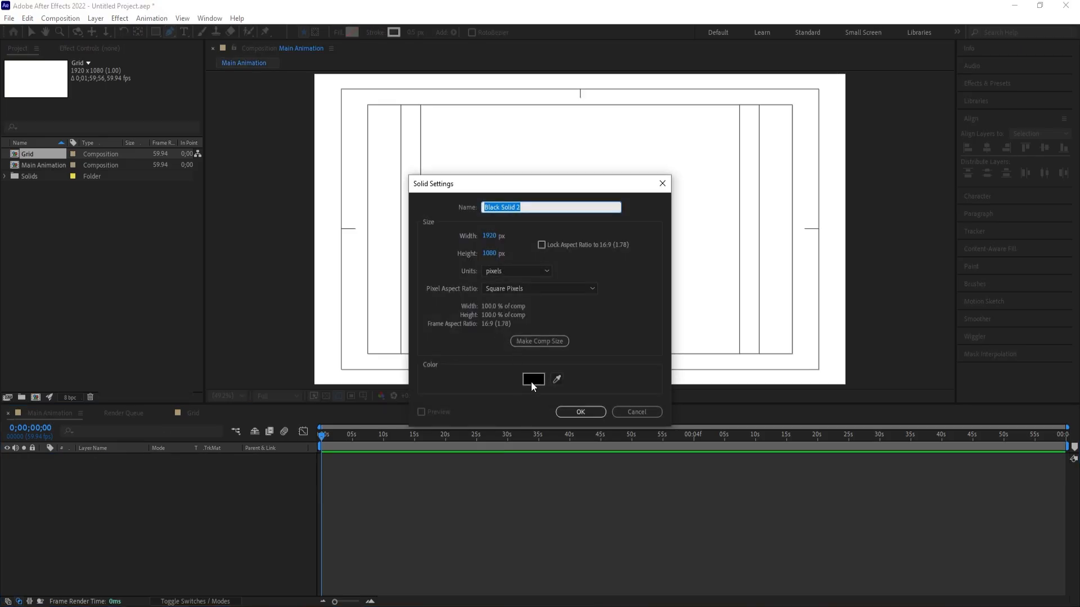
pyautogui.click(531, 381)
pyautogui.click(335, 150)
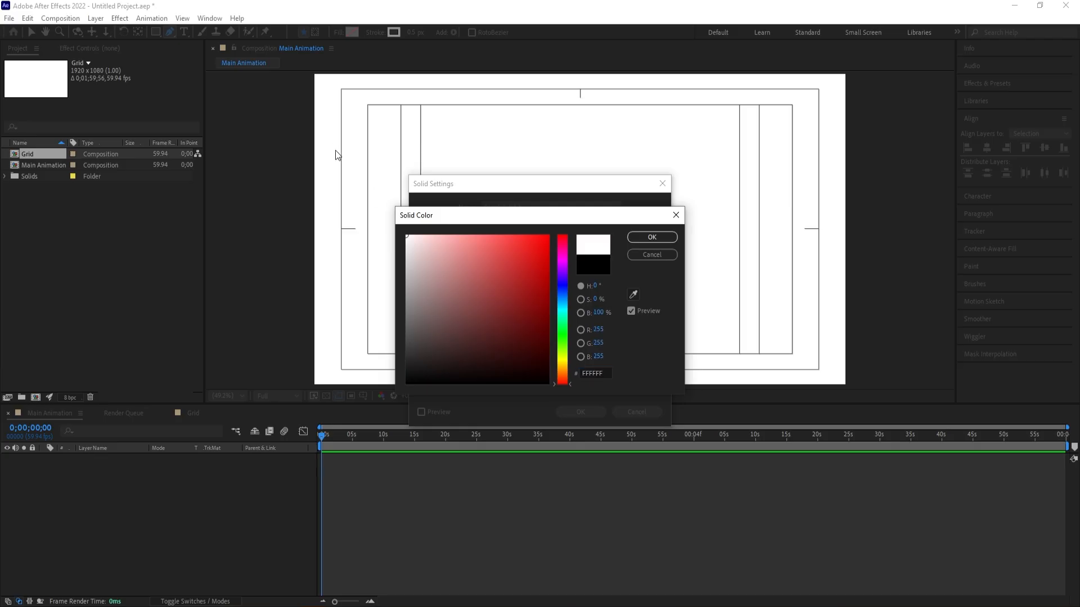
pyautogui.press('Return')
pyautogui.press('Return')
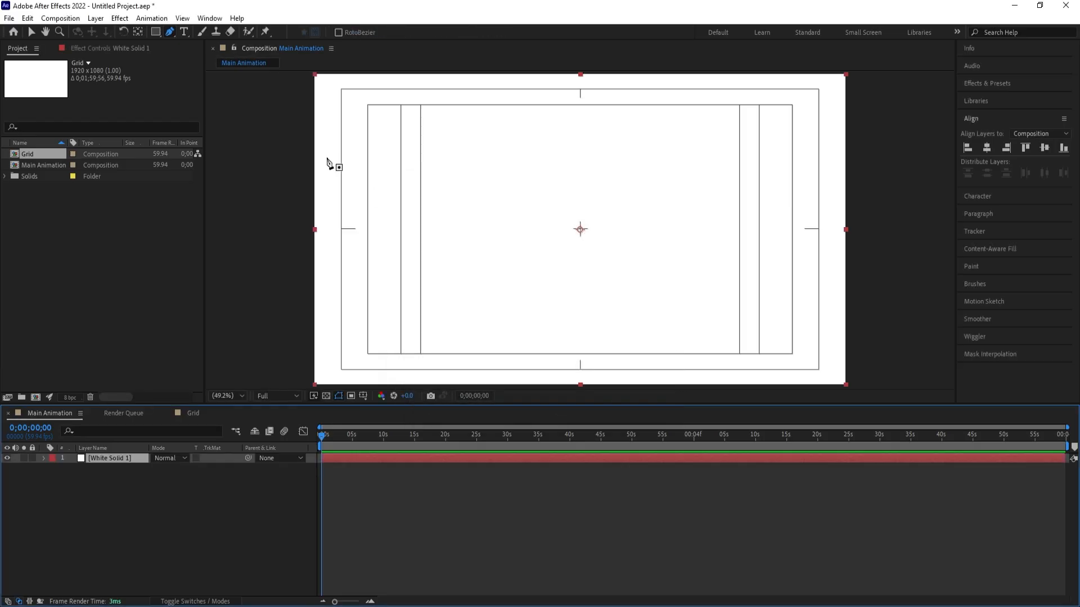
# - Lock the white solid layer and set the Ellipse tool's fill colour to 000000
pyautogui.click(33, 461)
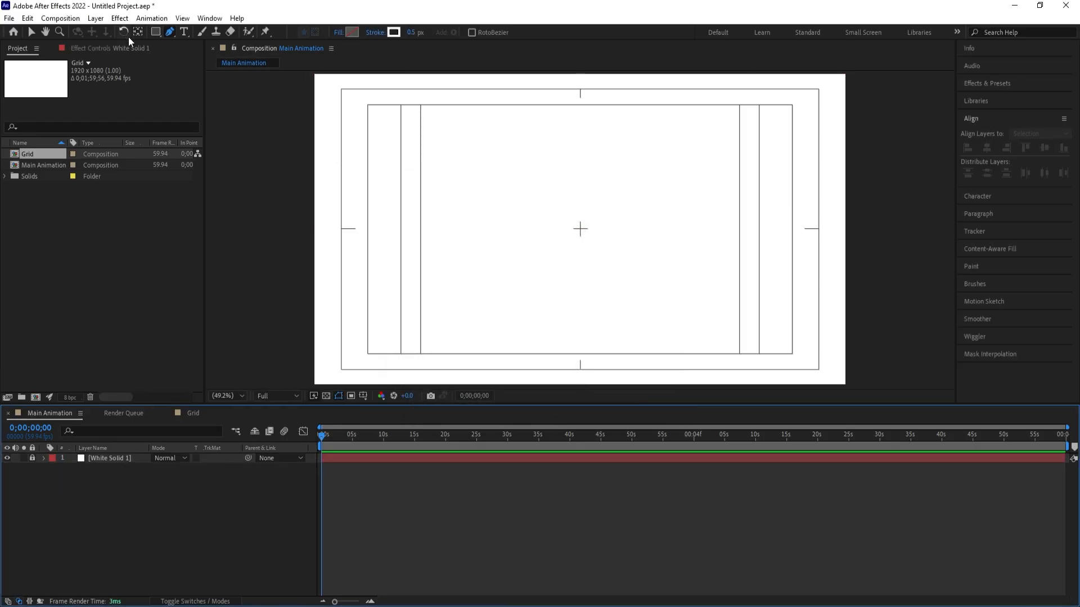
pyautogui.moveTo(151, 32); pyautogui.dragTo(197, 55)
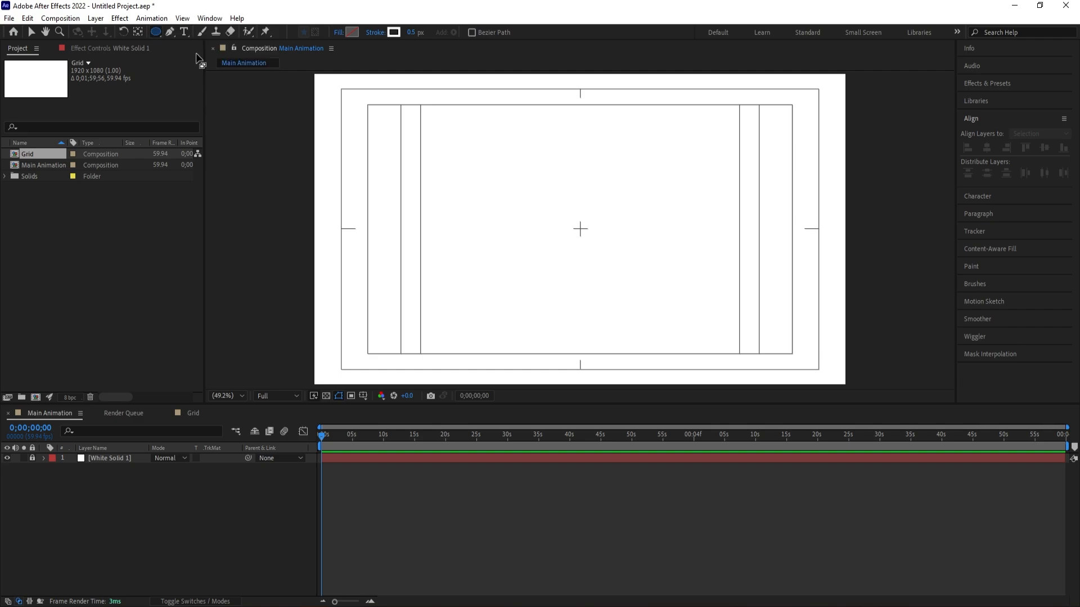
pyautogui.click(348, 32)
pyautogui.write('000000')
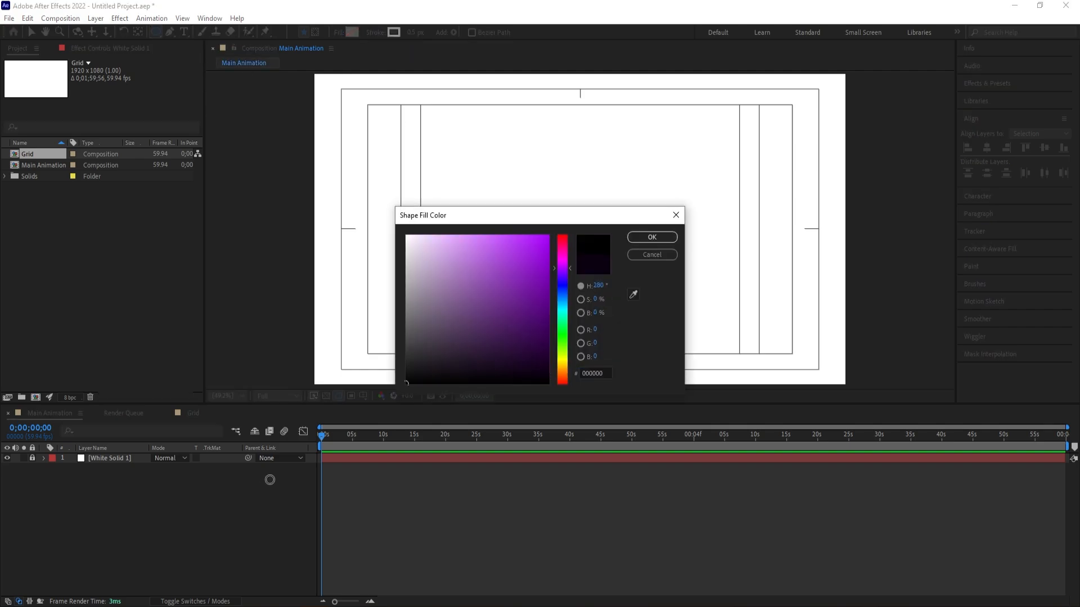
pyautogui.press('Return')
# - Set the shape stroke to None and draw a small black circle just below the composition's centre
pyautogui.click(375, 31)
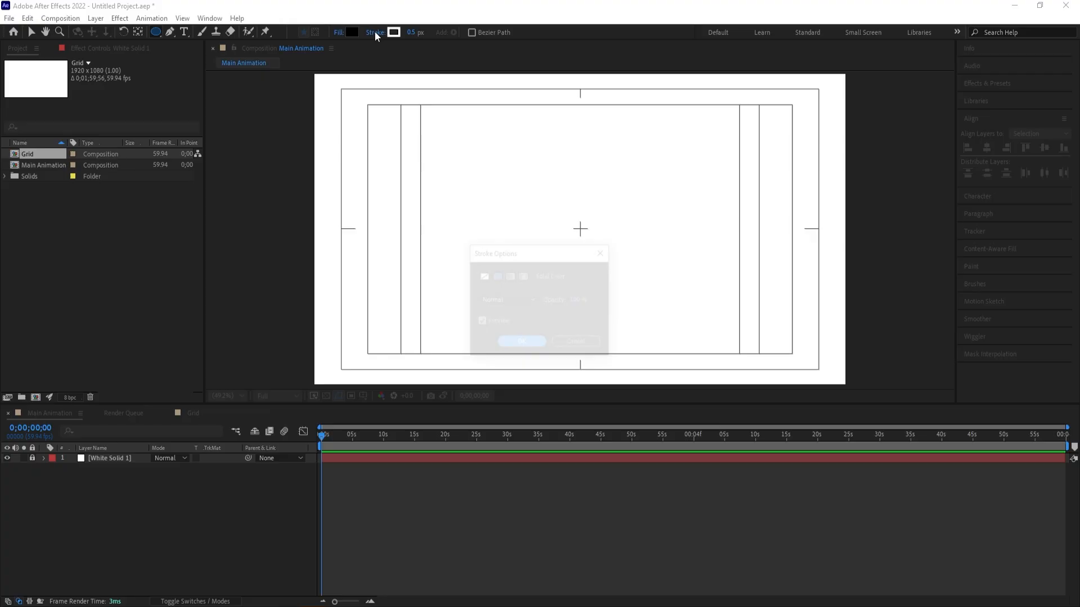
pyautogui.click(486, 278)
pyautogui.click(522, 341)
pyautogui.moveTo(558, 216); pyautogui.dragTo(605, 266)
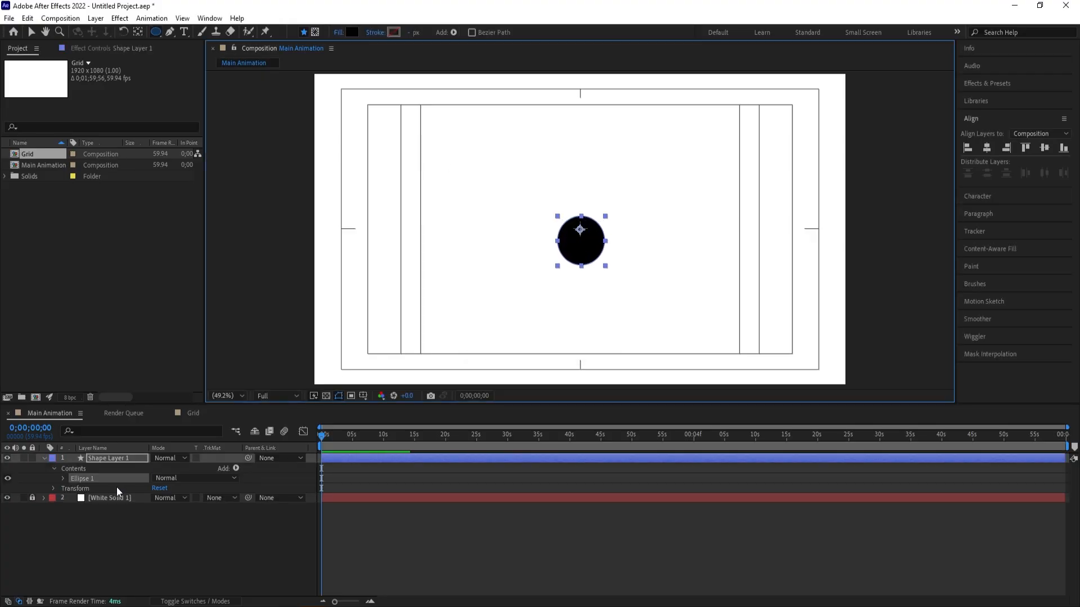
# - Centre the circle layer's anchor point on its shape and align the layer horizontally and vertically to the composition's centre
pyautogui.click(335, 478)
pyautogui.click(336, 460)
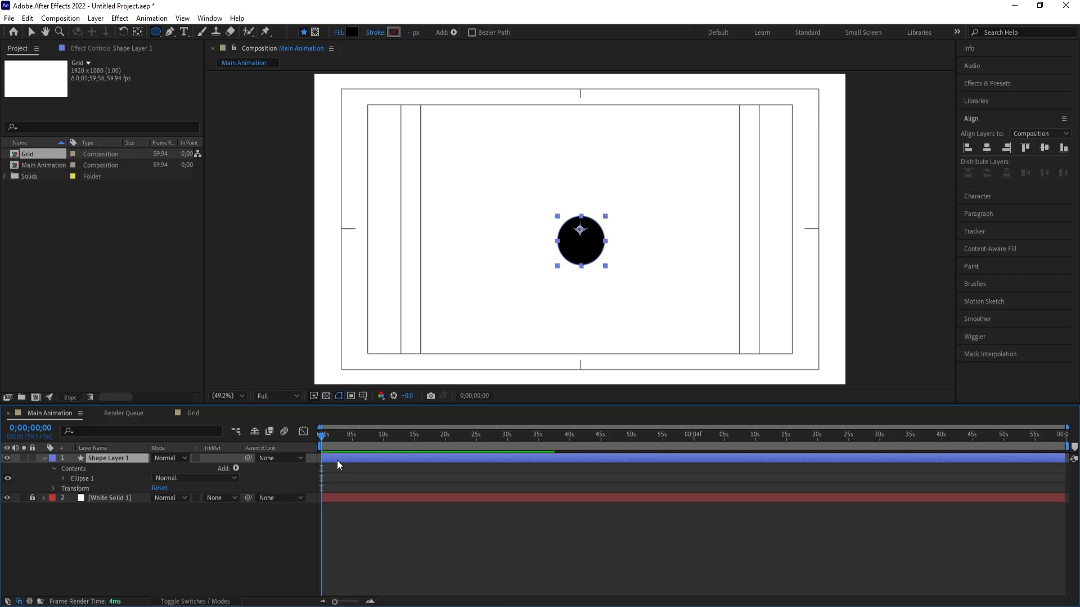
pyautogui.hotkey('ctrl', 'alt', 'Home')
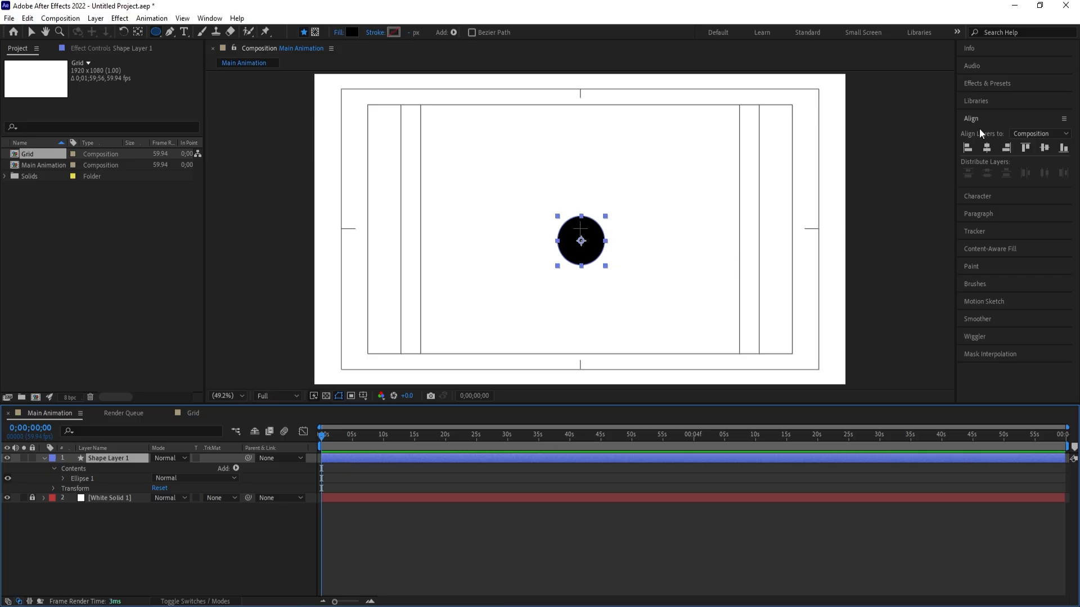
pyautogui.click(987, 146)
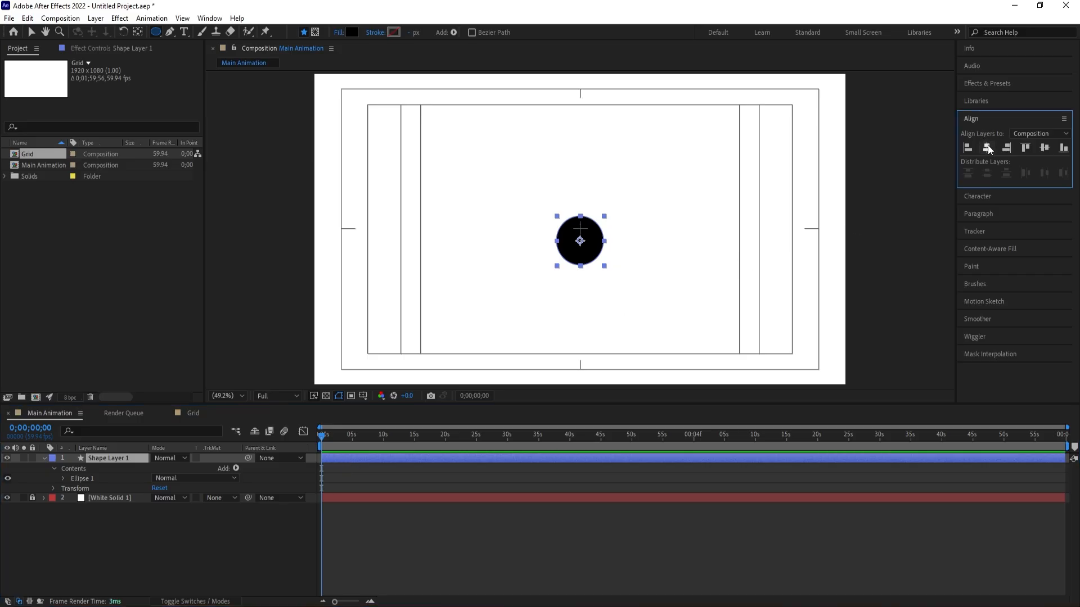
pyautogui.click(1044, 148)
pyautogui.click(344, 478)
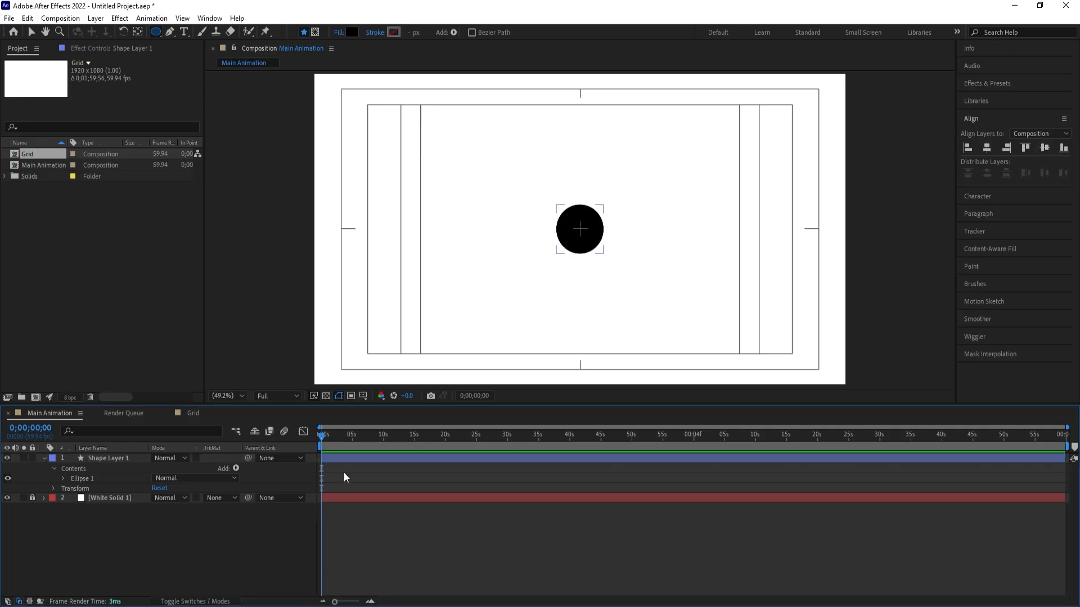
# - Keyframe the circle's Position from the centre at 0 s to 960, -99 at 1 s, so it exits above the frame
pyautogui.click(111, 458)
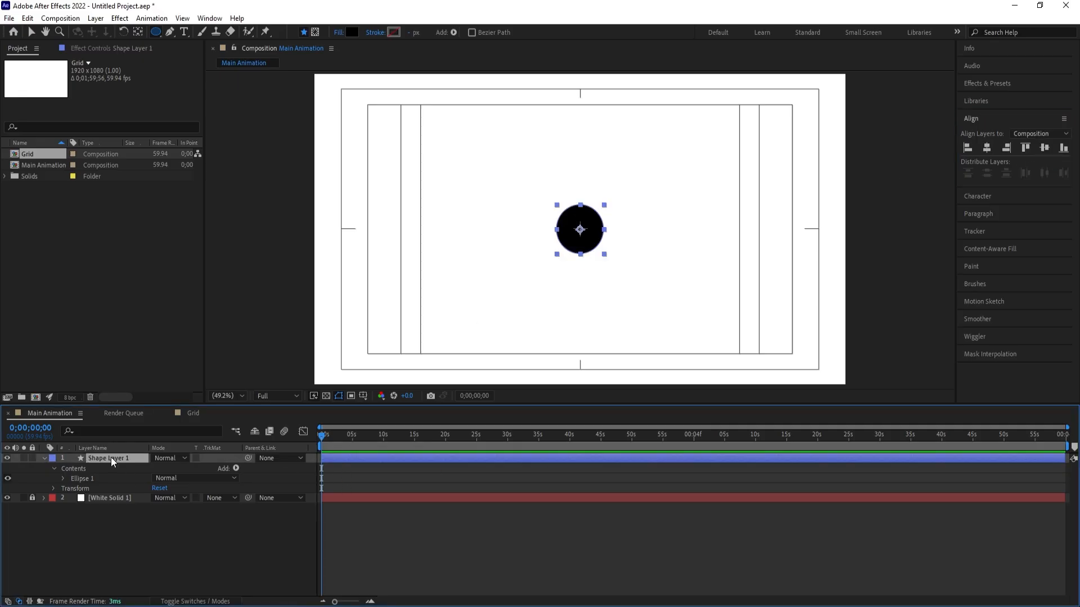
pyautogui.press('p')
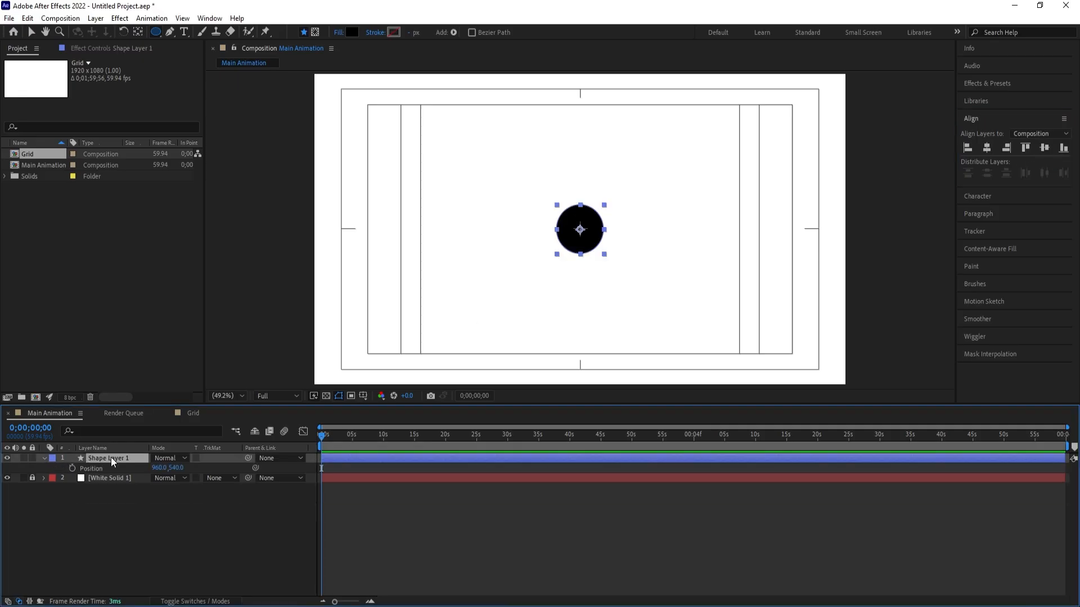
pyautogui.click(73, 469)
pyautogui.scroll(5, 380, 445)
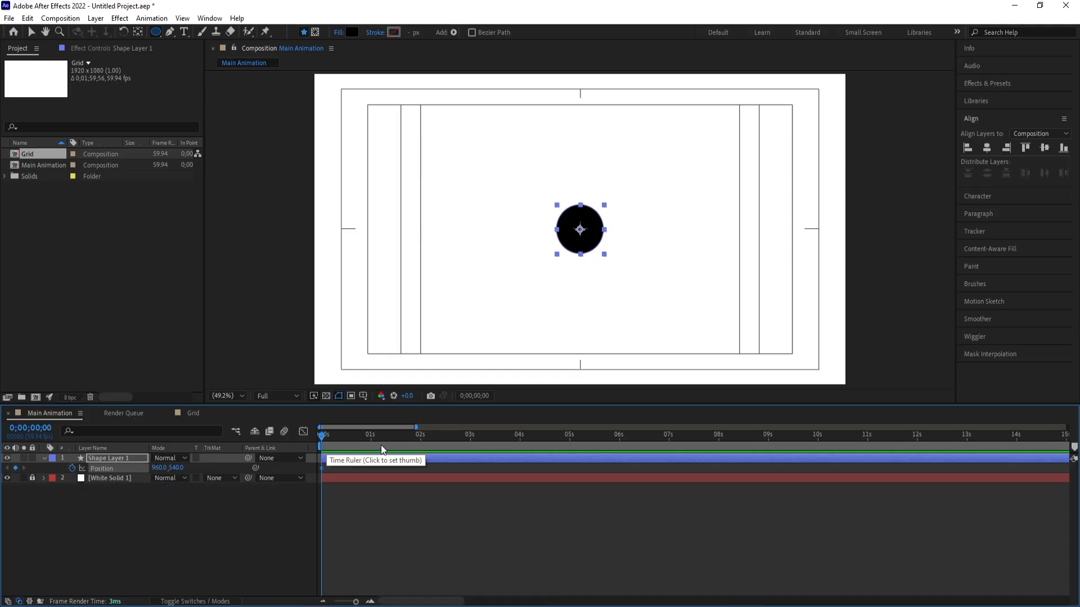
pyautogui.click(371, 436)
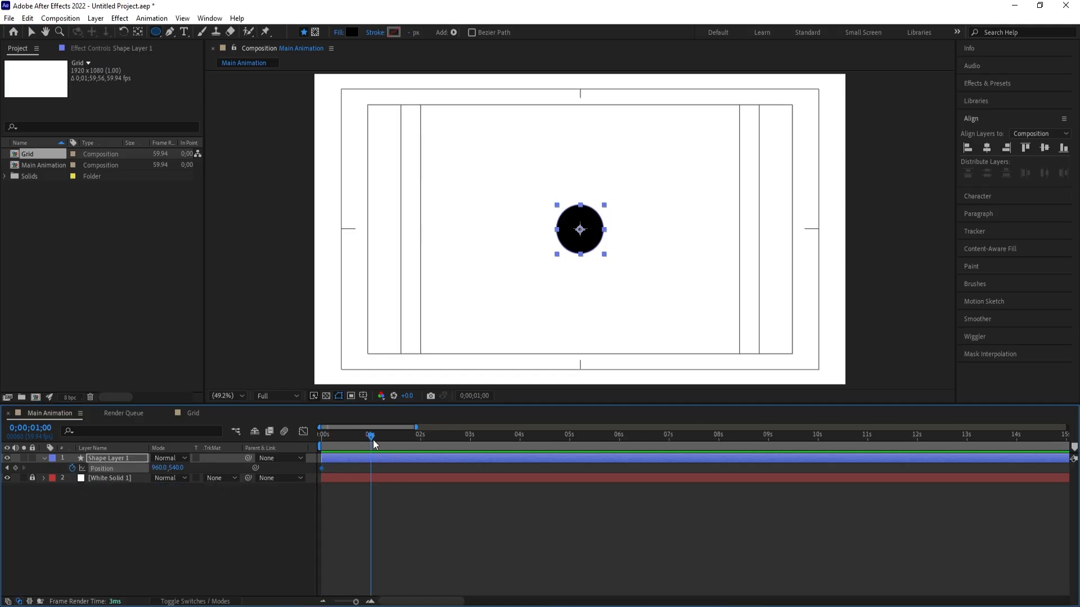
pyautogui.click(16, 468)
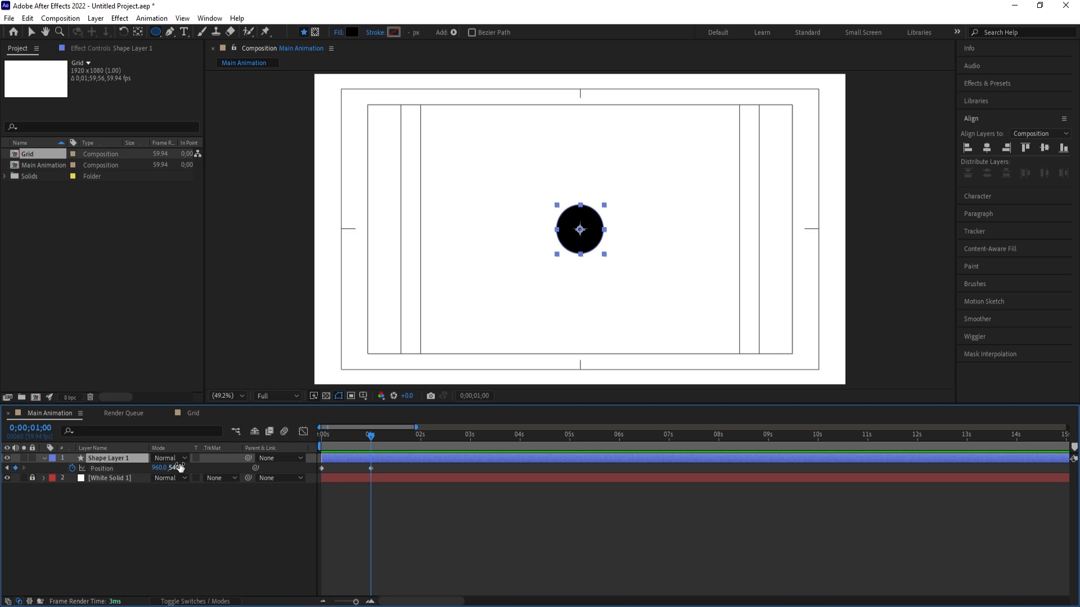
pyautogui.moveTo(180, 468); pyautogui.dragTo(109, 445)
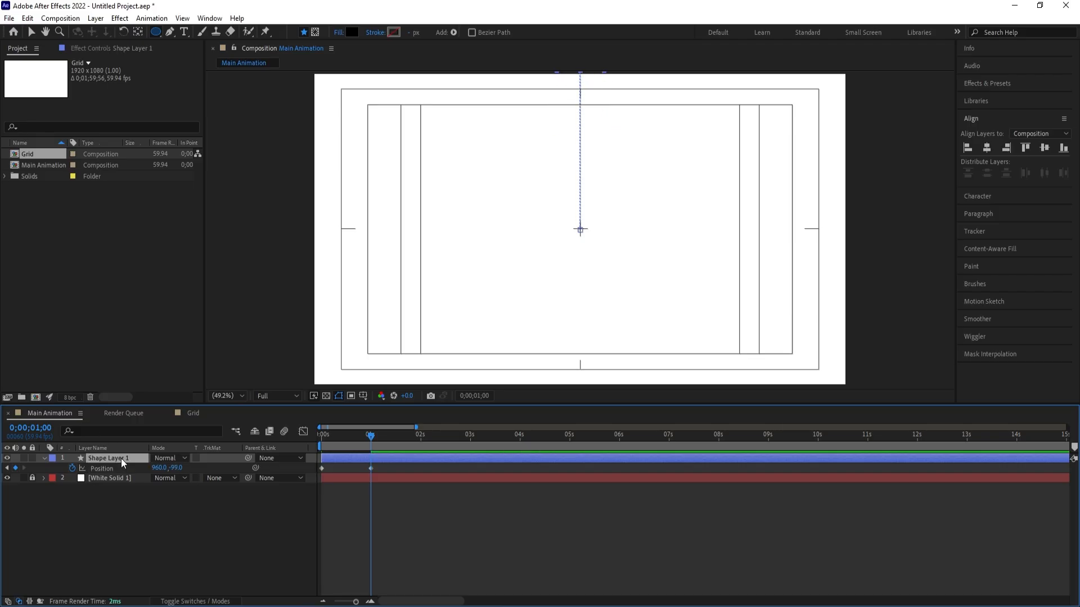
# - Duplicate the animated circle layer and remove the copy's Position keyframes at the start of the composition
pyautogui.hotkey('ctrl', 'd')
pyautogui.press('p')
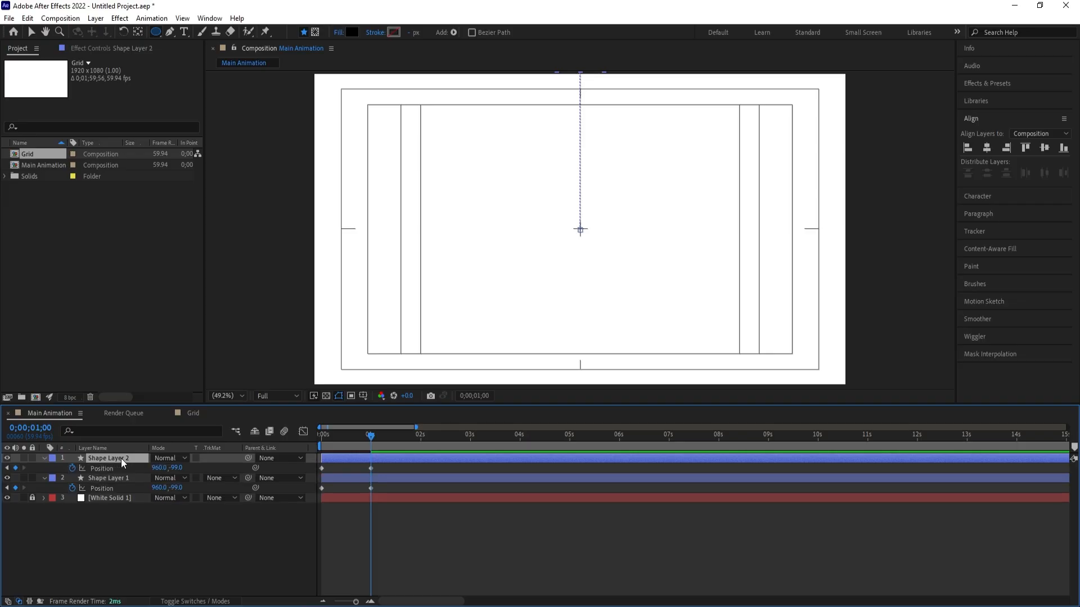
pyautogui.moveTo(352, 444); pyautogui.dragTo(217, 448)
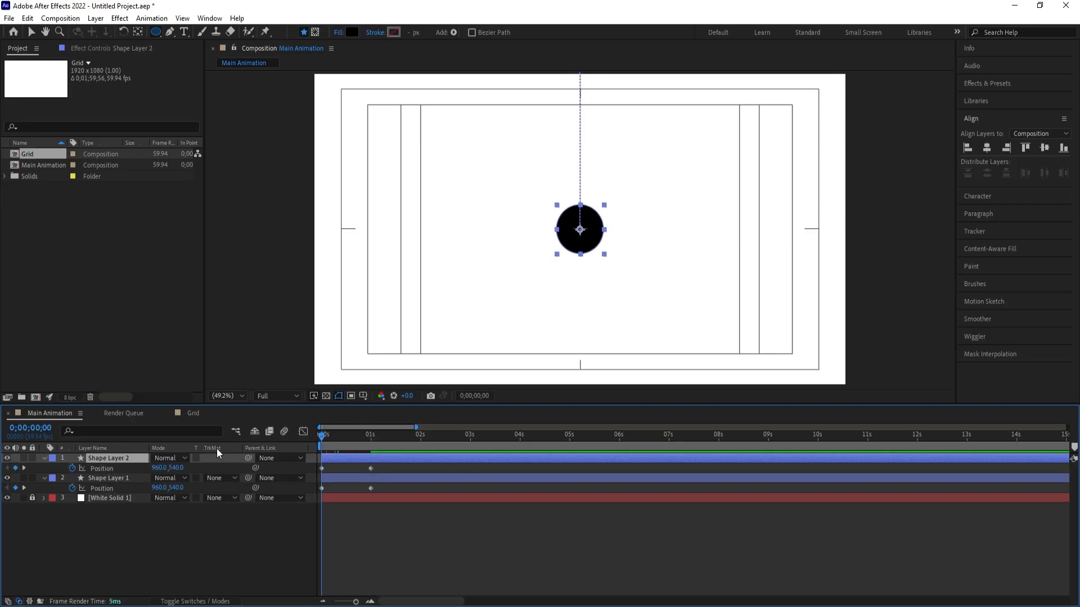
pyautogui.press('Delete')
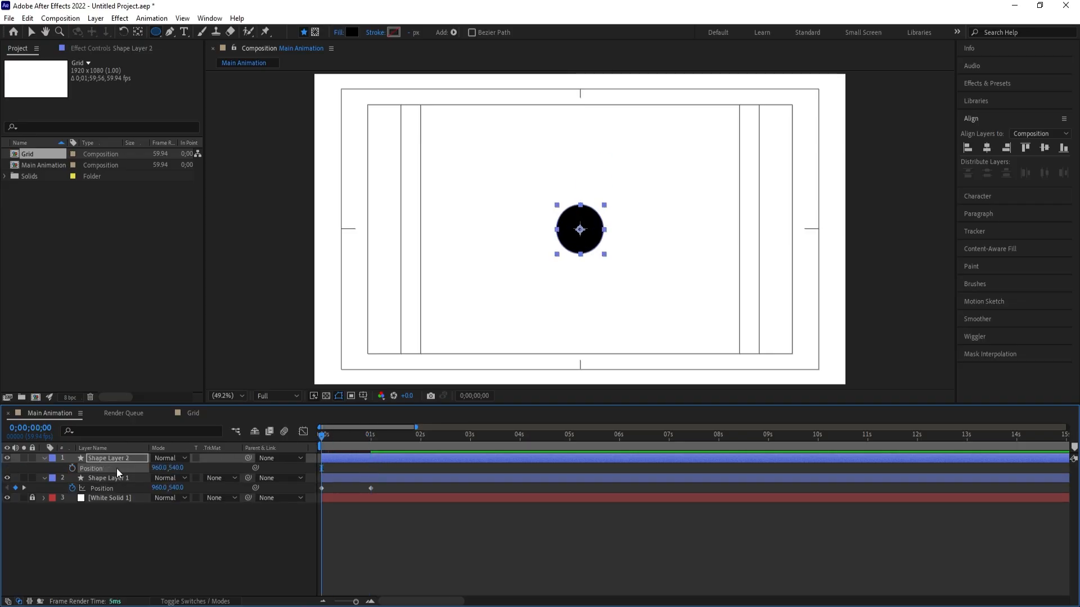
pyautogui.click(129, 552)
# - Keyframe the copied circle's Position from 960, 1176 at 0 s to the centre at 1 s, and preview the motion
pyautogui.click(74, 469)
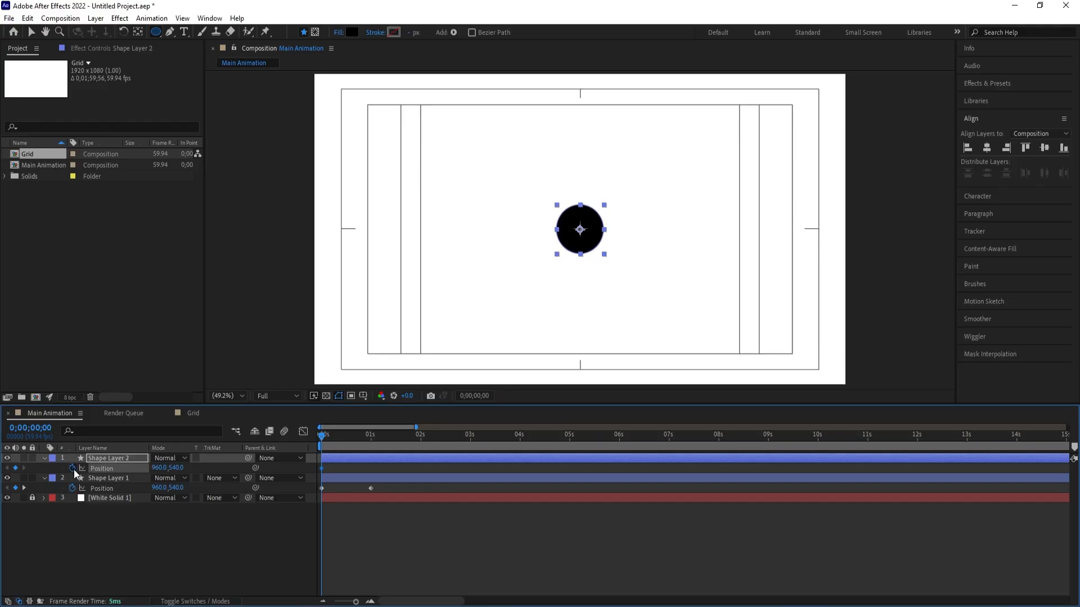
pyautogui.press('k')
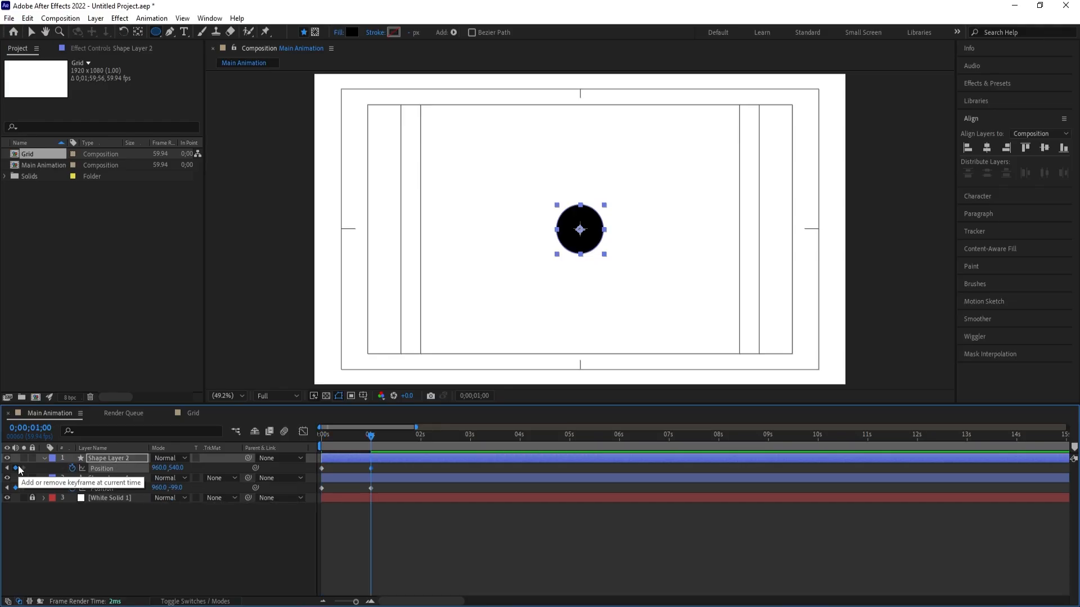
pyautogui.press('j')
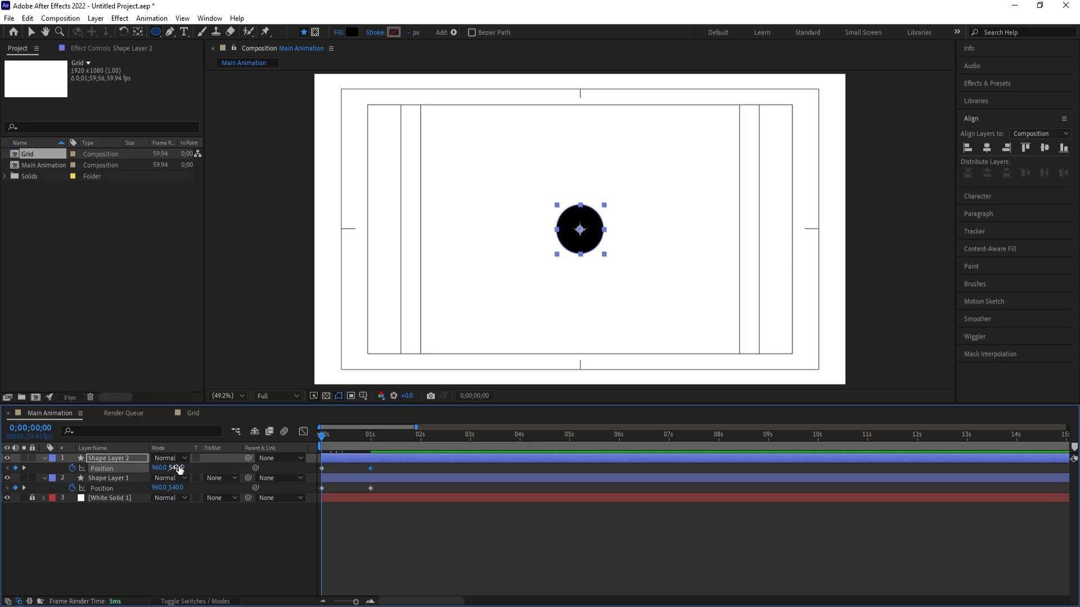
pyautogui.moveTo(176, 468); pyautogui.dragTo(528, 475)
pyautogui.press('space')
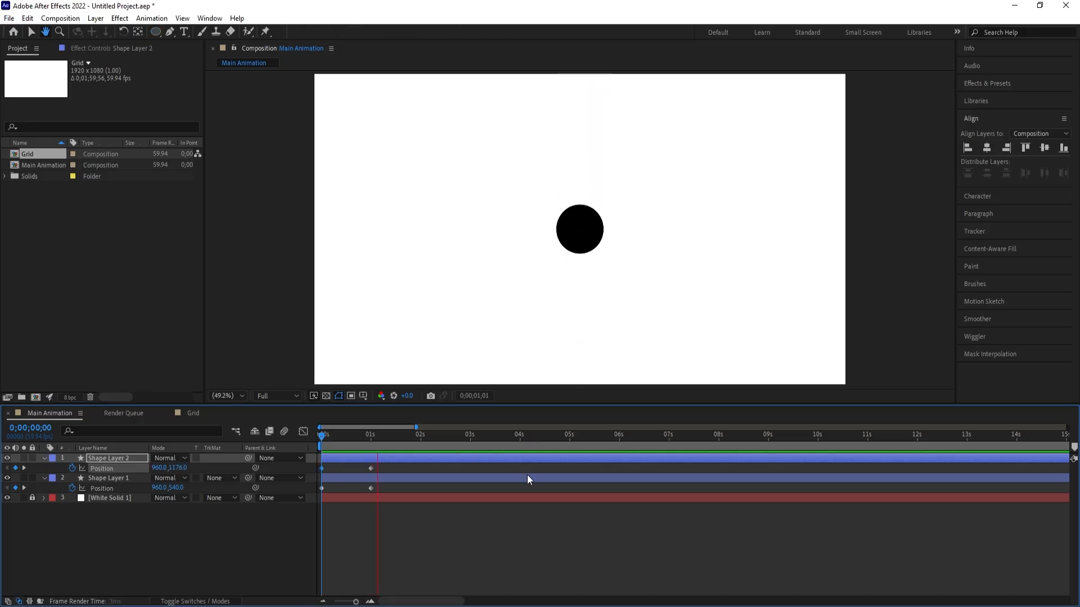
pyautogui.press('space')
pyautogui.press('Home')
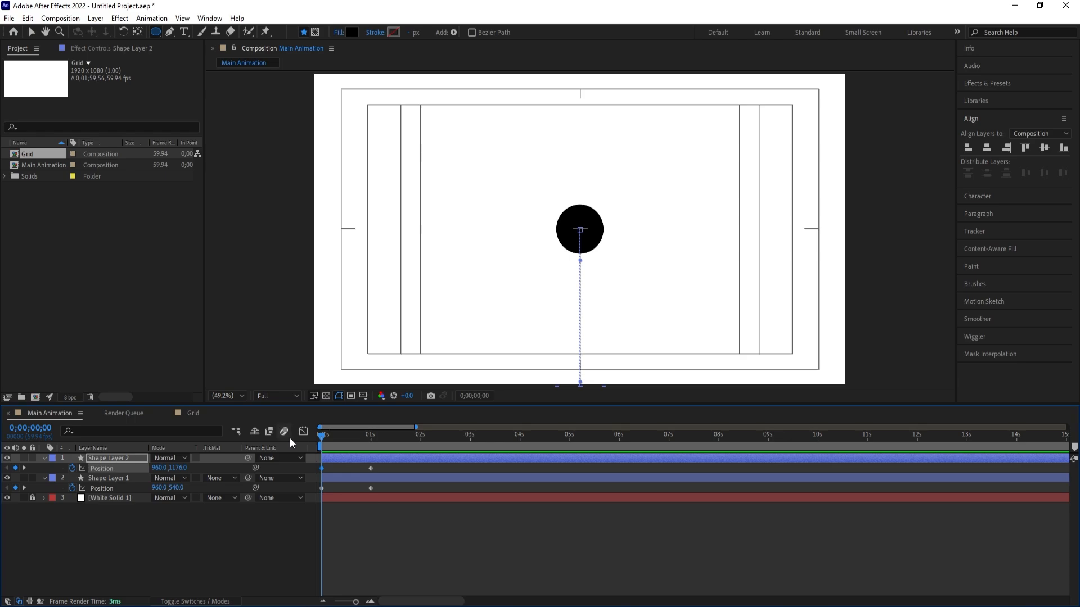
# - Shift both circle layers' Position keyframes one second along, so they run from 1 s to 2 s
pyautogui.press('=')
pyautogui.moveTo(432, 468); pyautogui.dragTo(302, 507)
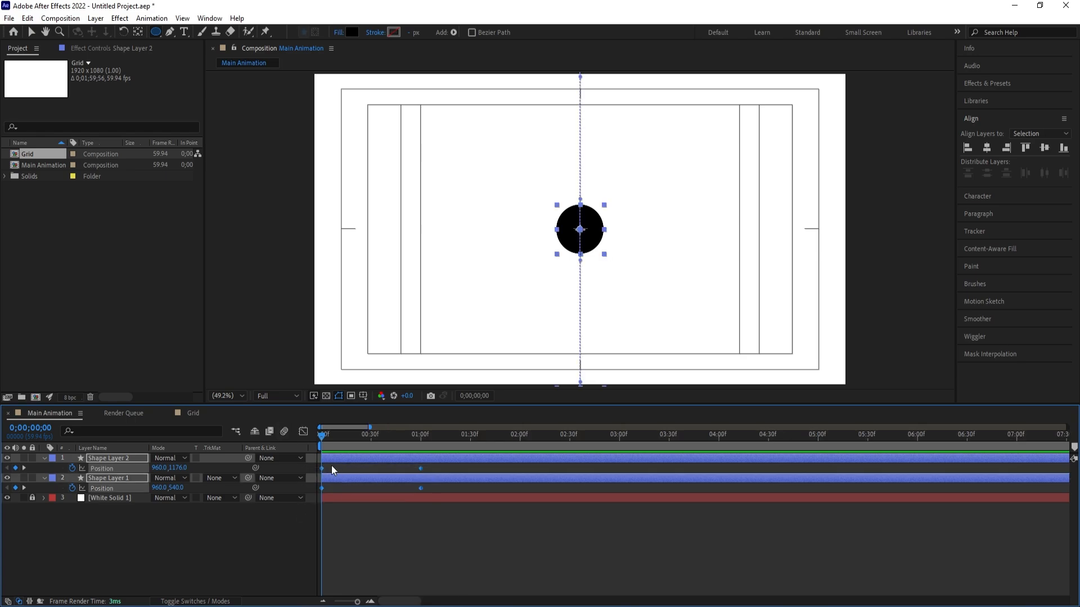
pyautogui.moveTo(323, 470); pyautogui.dragTo(432, 471)
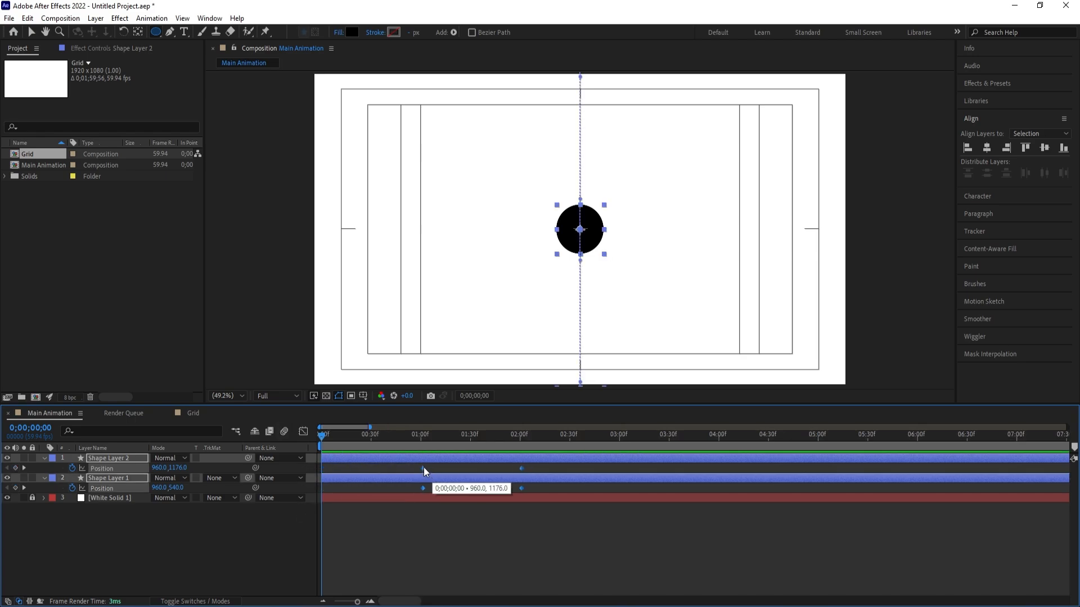
pyautogui.click(433, 465)
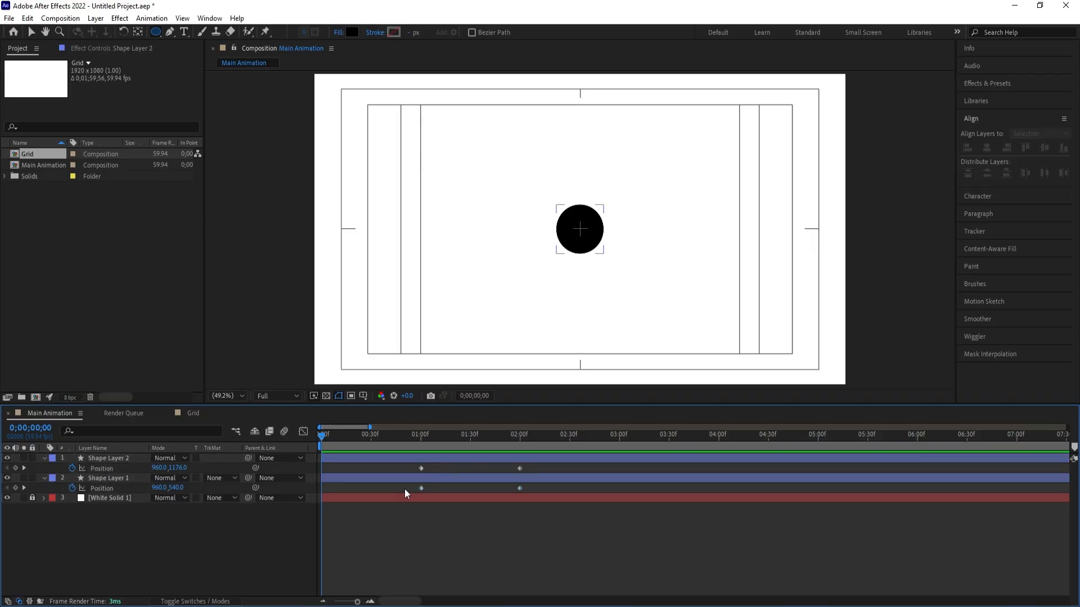
# - Keyframe the original circle's Scale from 0% at 0 s to 100% at 1 s
pyautogui.click(390, 479)
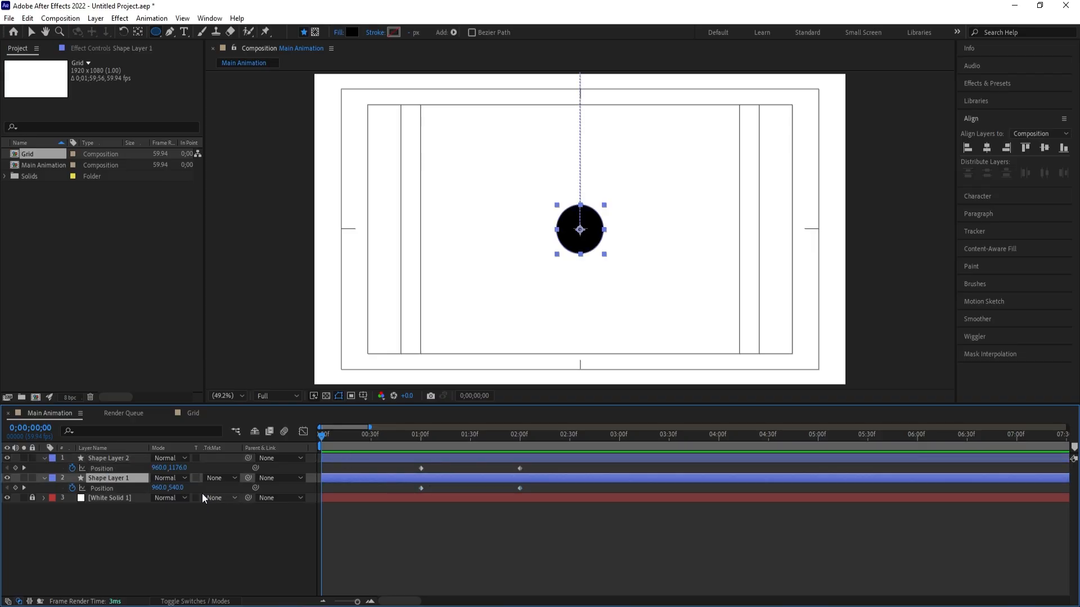
pyautogui.press('s')
pyautogui.click(168, 489)
pyautogui.write('0')
pyautogui.press('Return')
pyautogui.click(73, 488)
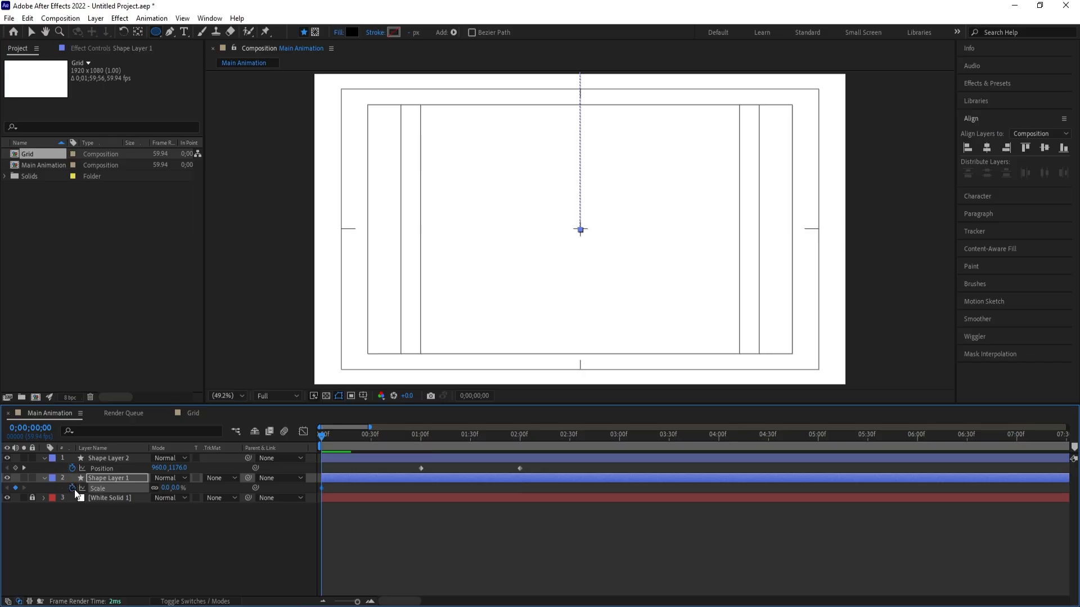
pyautogui.press('k')
pyautogui.click(167, 488)
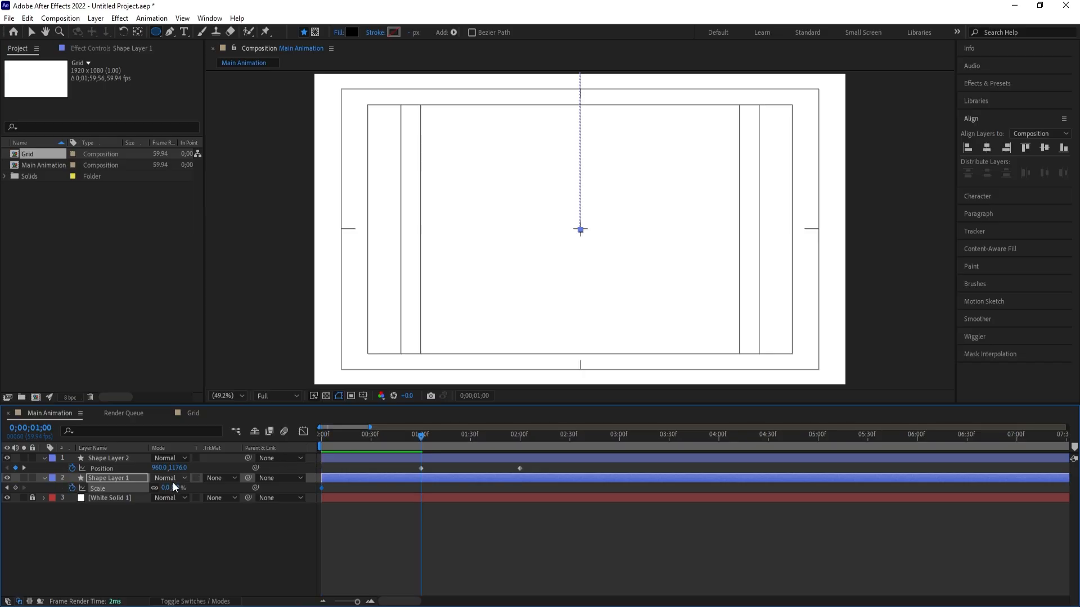
pyautogui.write('100')
pyautogui.press('Return')
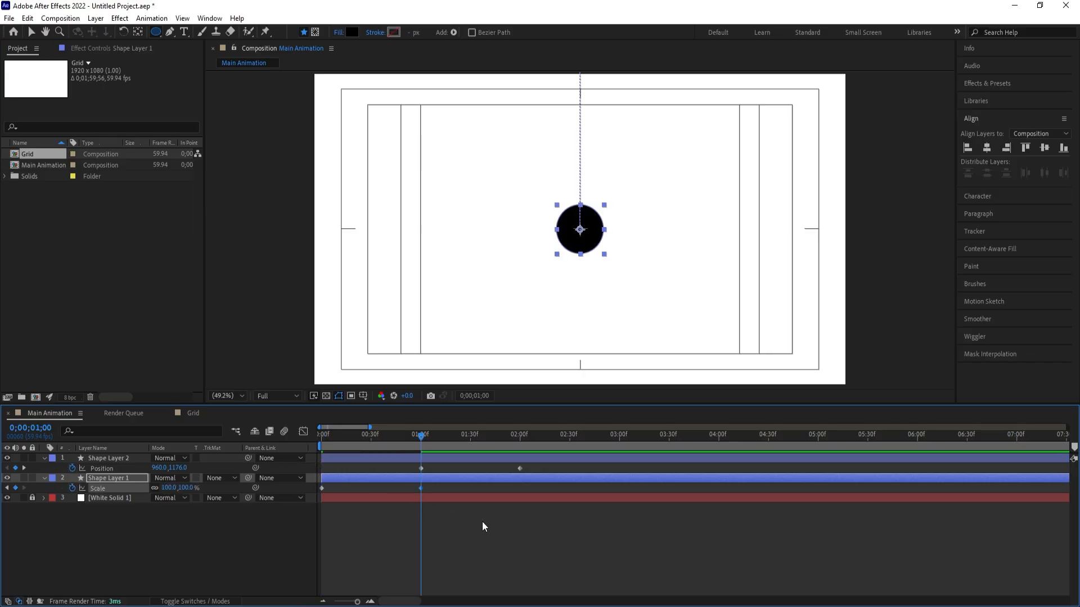
# - Reveal all keyframes on both circle layers and apply Easy Ease to them
pyautogui.click(490, 545)
pyautogui.press('u')
pyautogui.press('u')
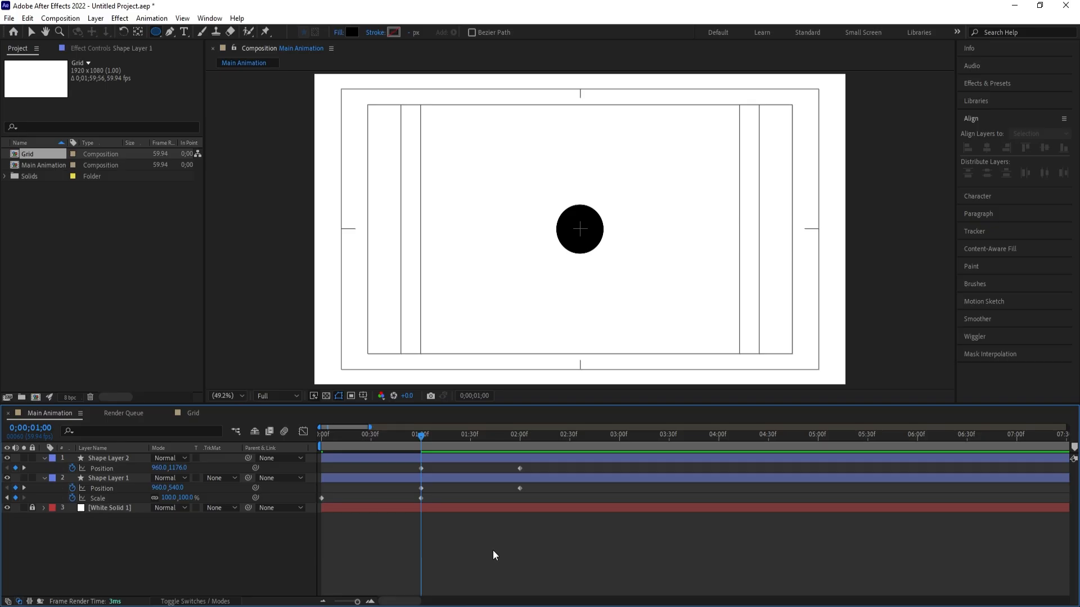
pyautogui.moveTo(495, 549); pyautogui.dragTo(318, 457)
pyautogui.press('F9')
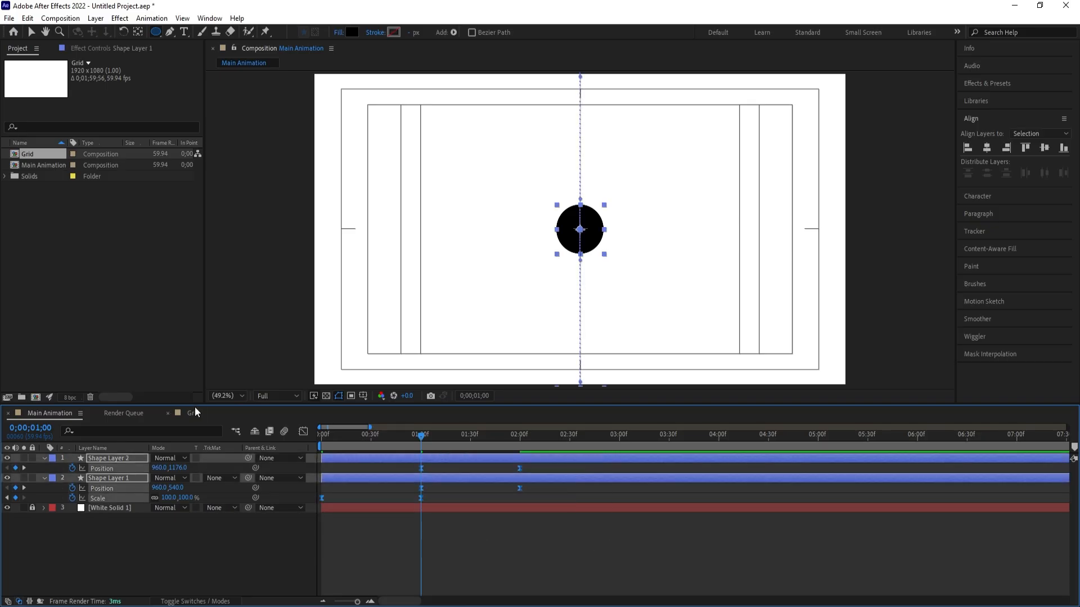
# - Reshape the selected keyframes' speed curves into steep peaks in the graph editor and preview the animation from the start
pyautogui.click(304, 431)
pyautogui.moveTo(577, 490); pyautogui.dragTo(453, 564)
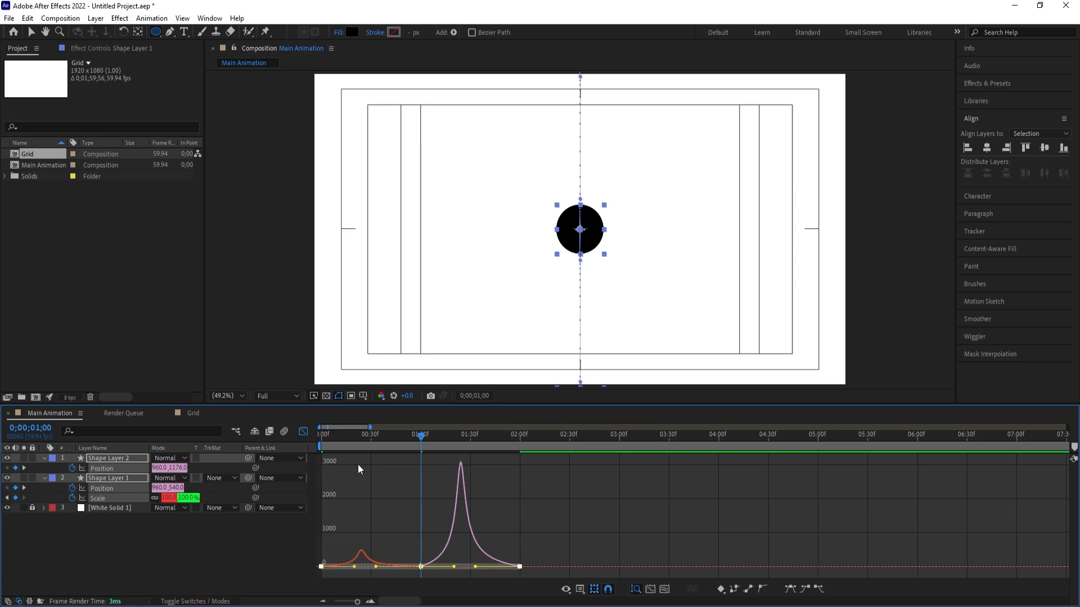
pyautogui.moveTo(345, 438); pyautogui.dragTo(293, 438)
pyautogui.press('space')
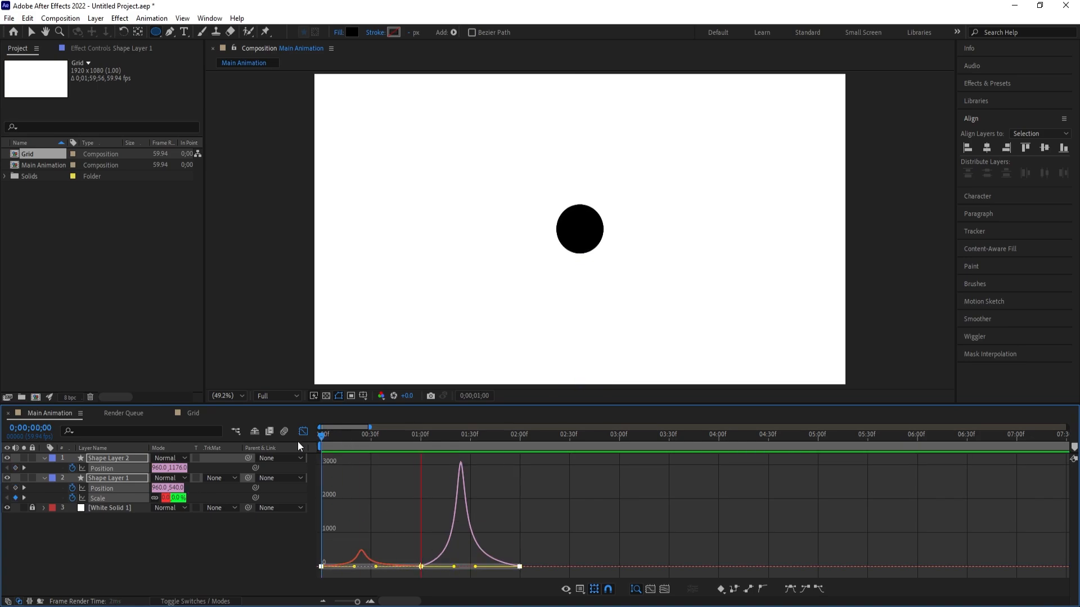
pyautogui.click(304, 431)
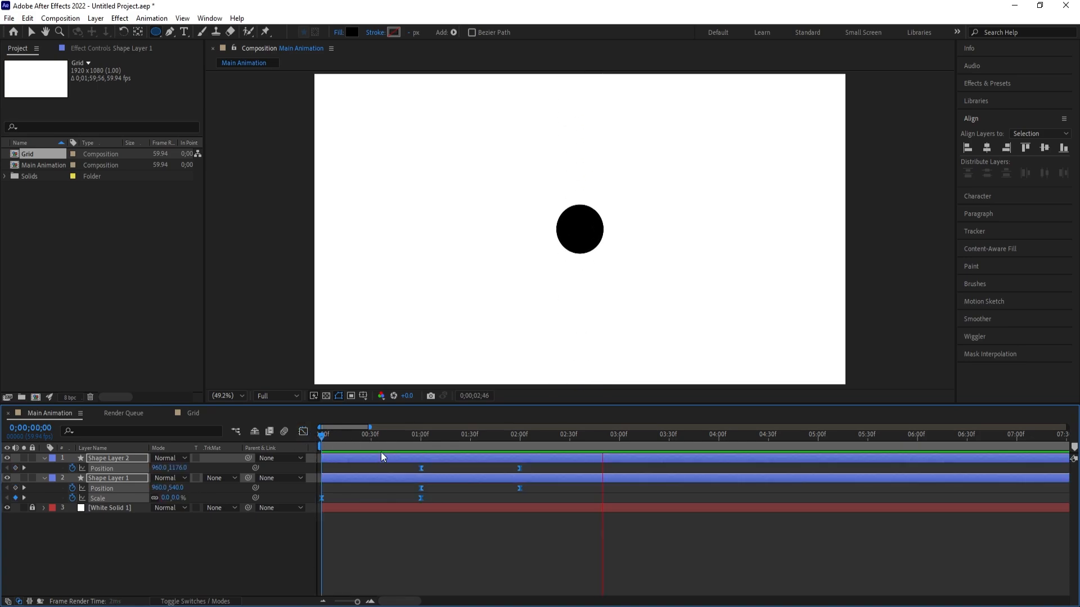
# - Shift both circles' Position keyframes and the original circle's final Scale keyframe half a second earlier, and preview the animation
pyautogui.press('space')
pyautogui.moveTo(413, 468); pyautogui.dragTo(497, 505)
pyautogui.moveTo(423, 467); pyautogui.dragTo(374, 457)
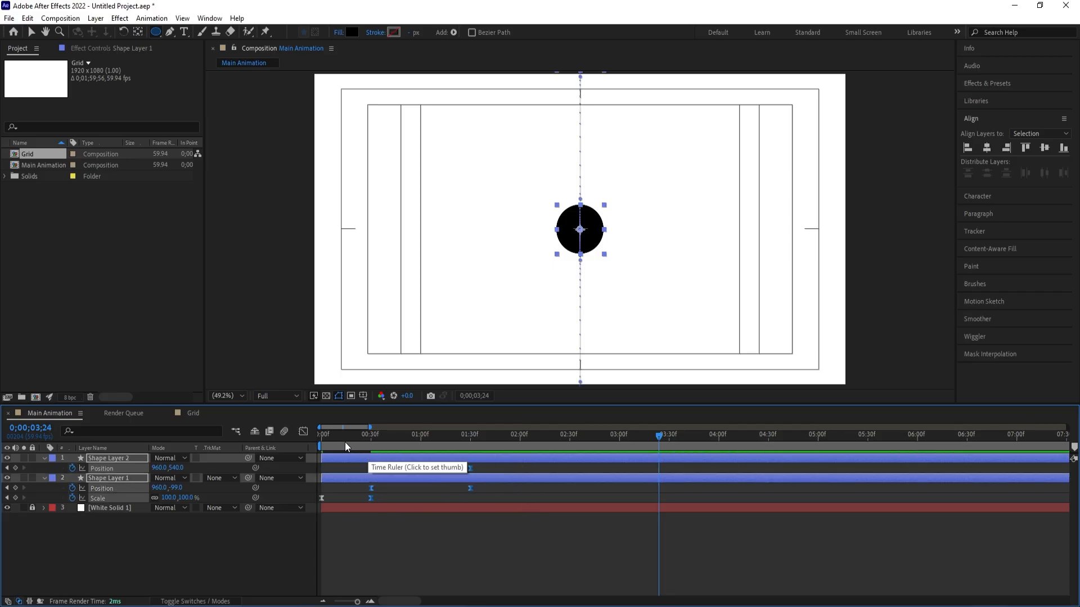
pyautogui.press('Home')
pyautogui.press('space')
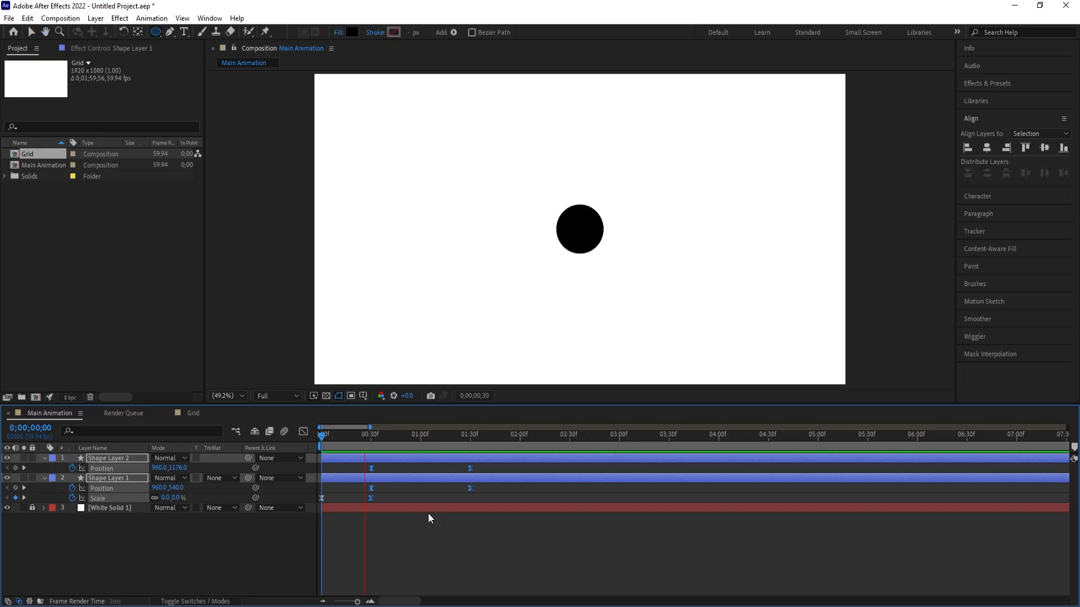
pyautogui.click(481, 538)
pyautogui.press('space')
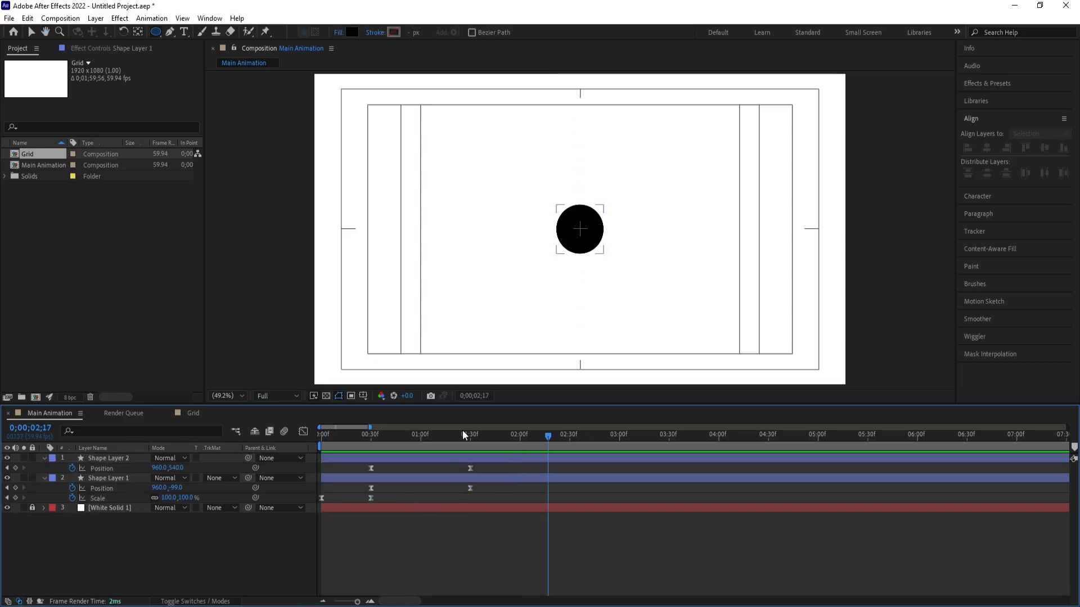
# - Keyframe Shape Layer 2's Scale from 100% at 0;00;01;13 to 1344% at 0;00;02;30 so the circle fills the frame
pyautogui.moveTo(447, 430); pyautogui.dragTo(445, 453)
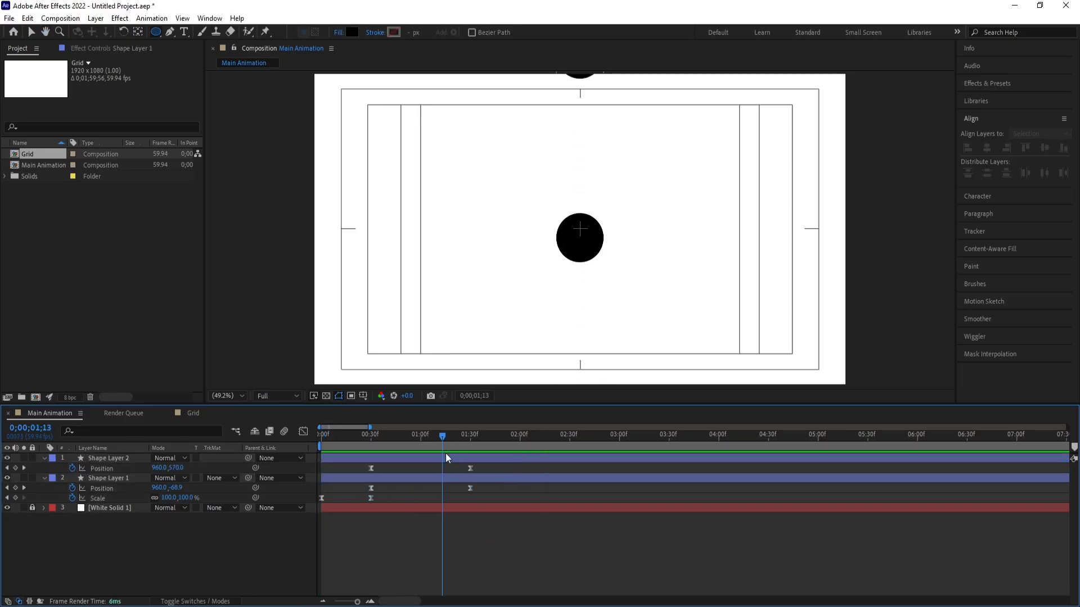
pyautogui.click(444, 458)
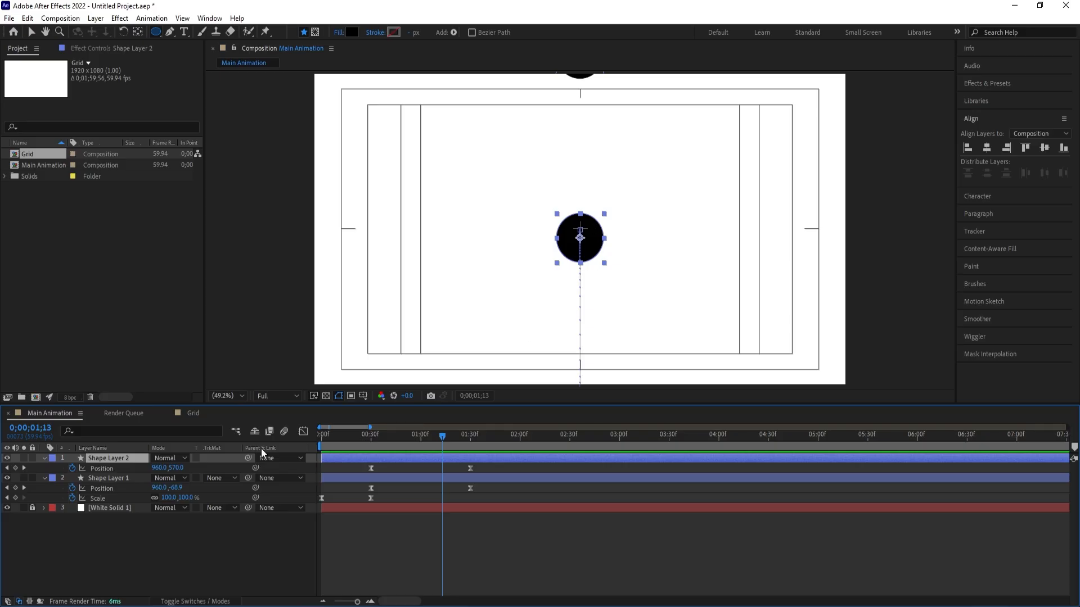
pyautogui.press('s')
pyautogui.click(72, 469)
pyautogui.click(569, 437)
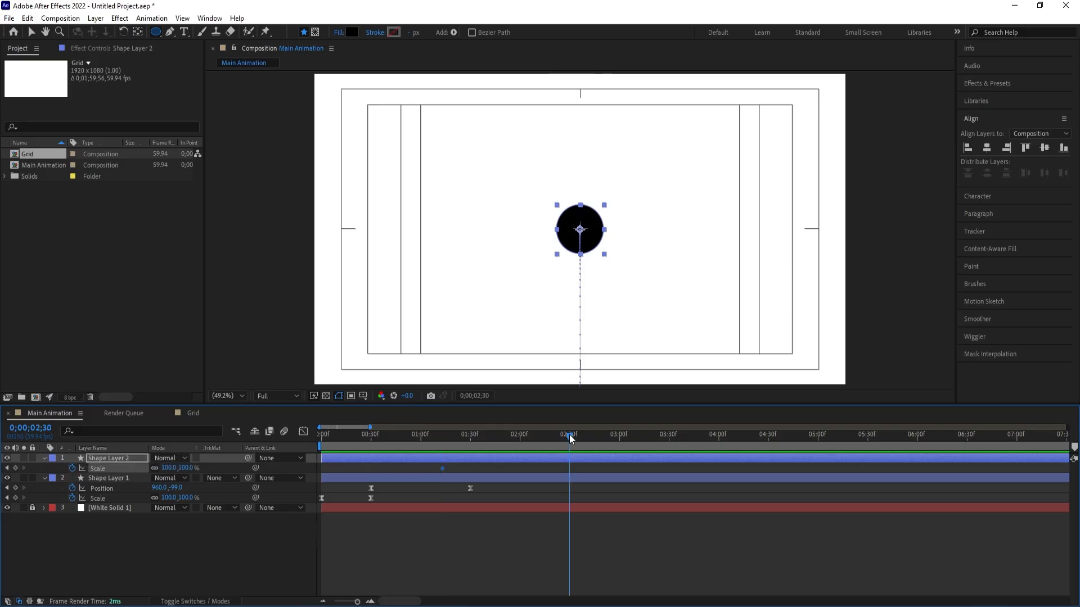
pyautogui.moveTo(169, 468); pyautogui.dragTo(438, 468)
# - Ease Shape Layer 2's Scale keyframes, reshape their speed curve into a steep peak in the graph editor, and preview from the start
pyautogui.moveTo(579, 307); pyautogui.dragTo(682, 256)
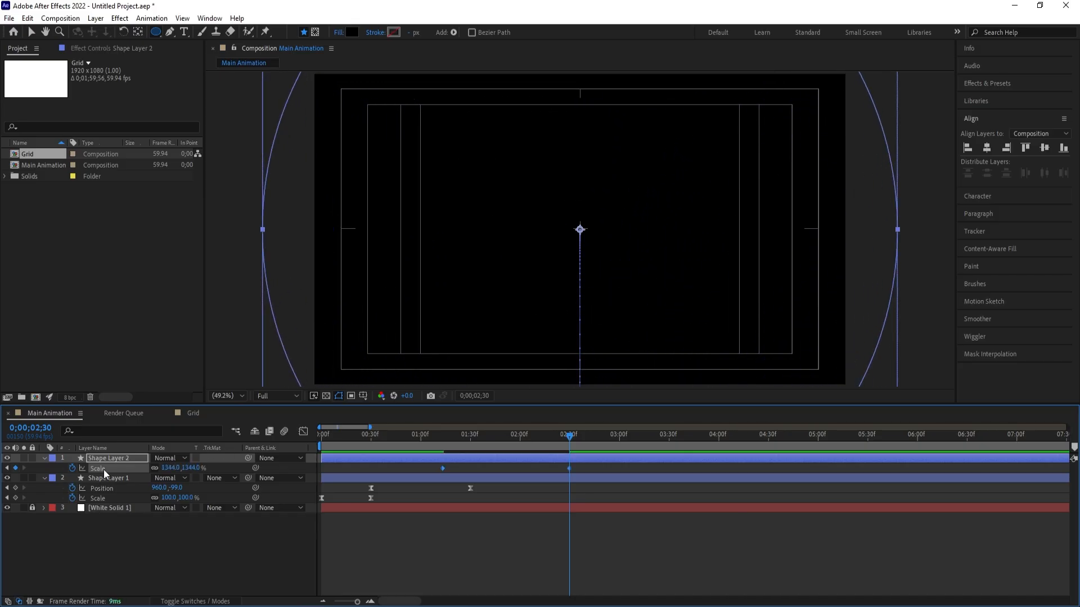
pyautogui.click(303, 431)
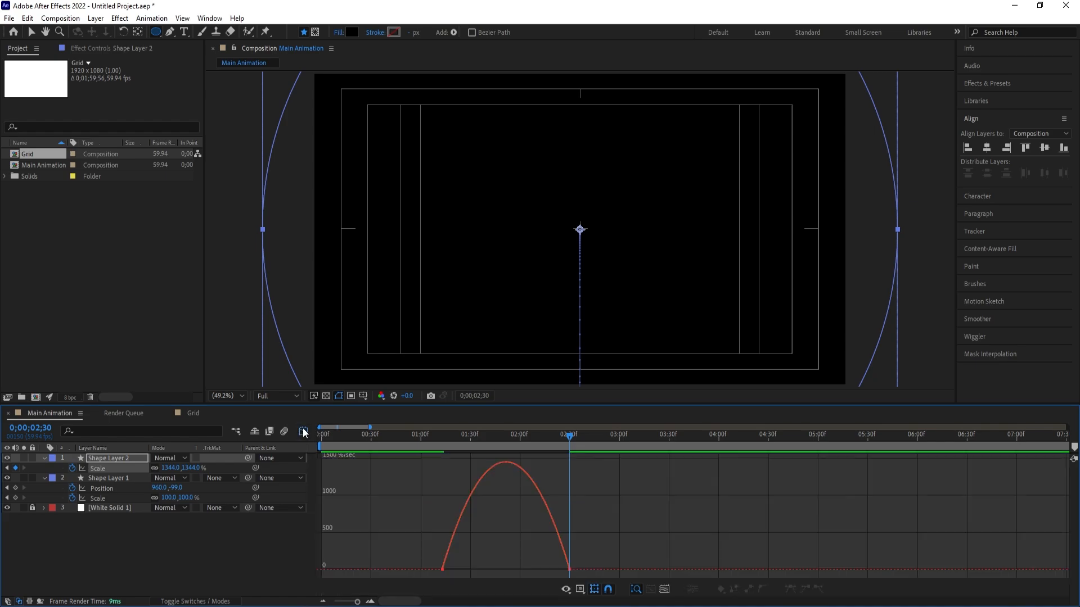
pyautogui.moveTo(617, 578); pyautogui.dragTo(371, 453)
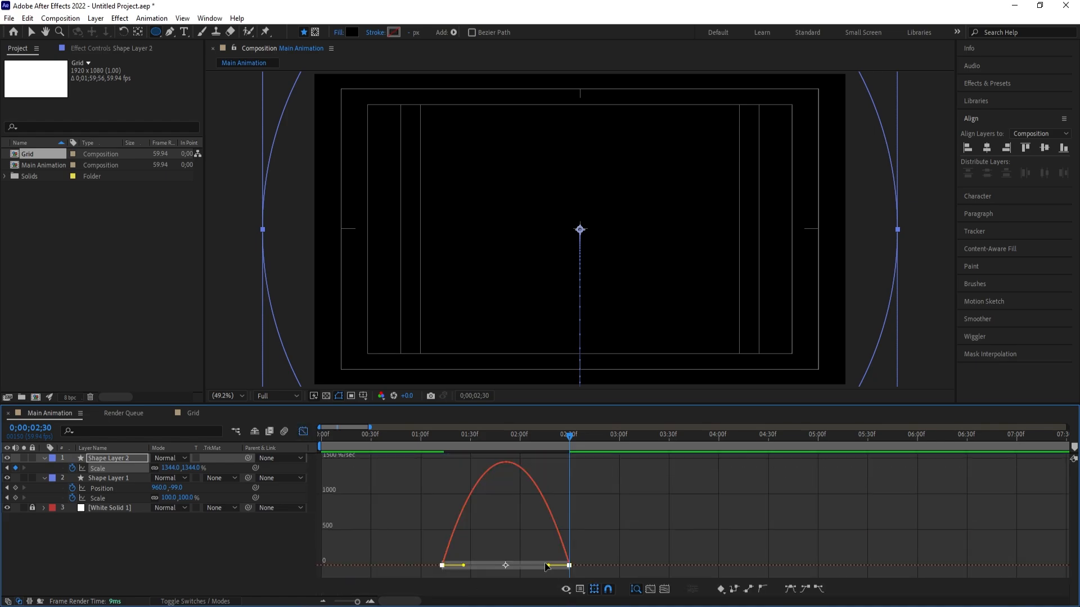
pyautogui.moveTo(550, 566); pyautogui.dragTo(487, 566)
pyautogui.press('Home')
pyautogui.press('space')
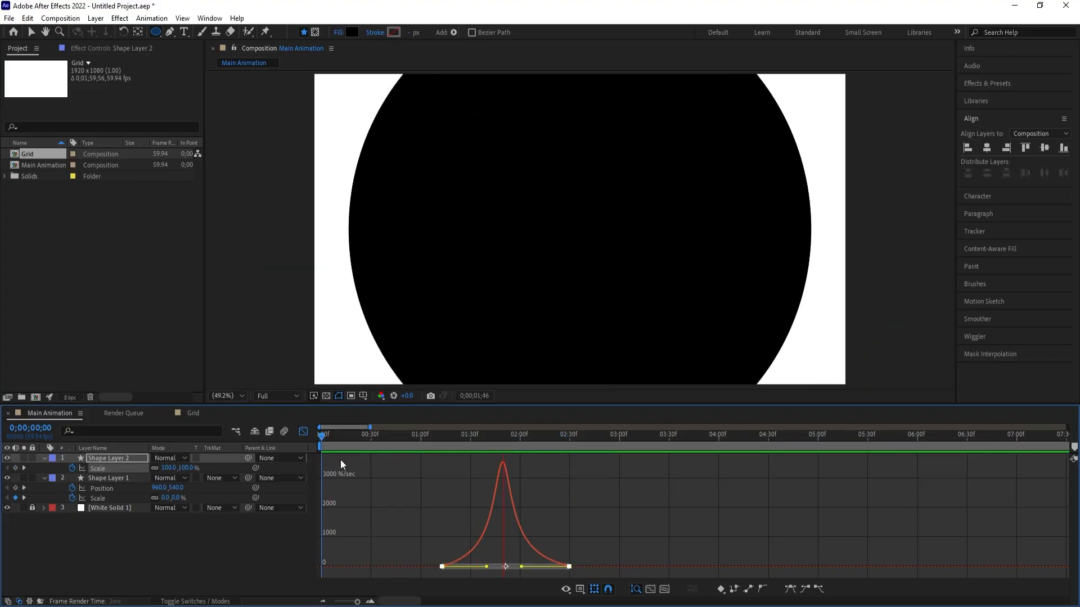
pyautogui.hotkey('shift', 'F3')
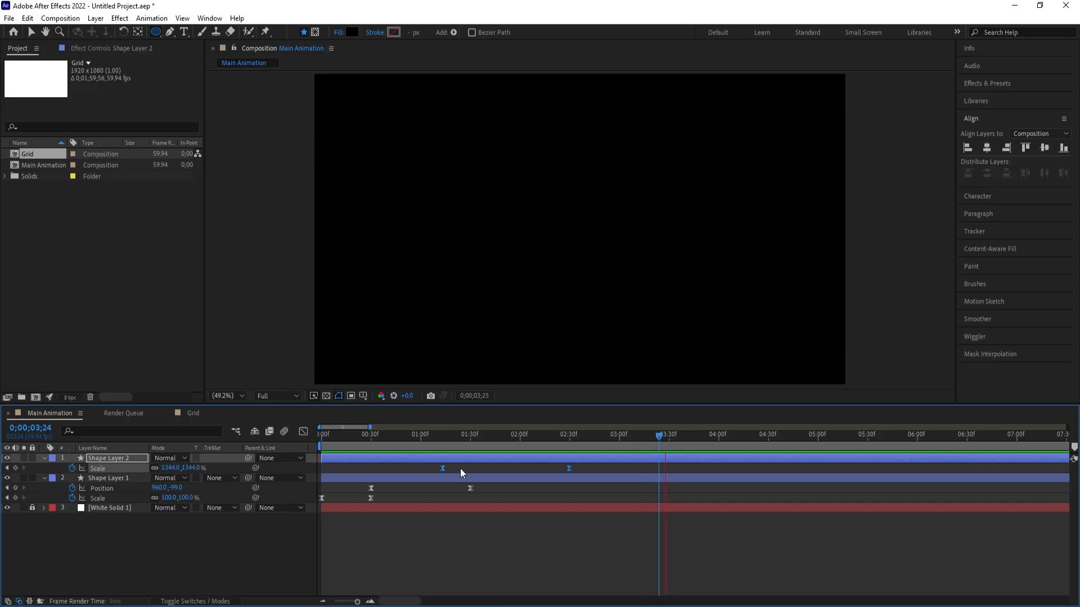
# - Duplicate Shape Layer 2 with the playhead at 0;00;01;13 and reveal the duplicate's keyframed properties
pyautogui.click(460, 468)
pyautogui.click(441, 437)
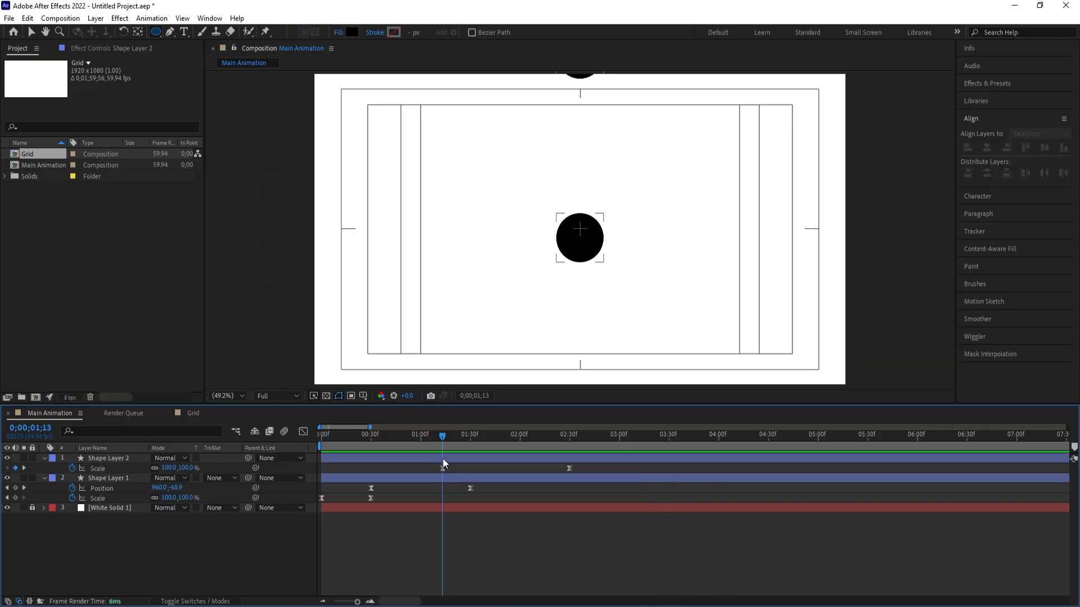
pyautogui.click(444, 458)
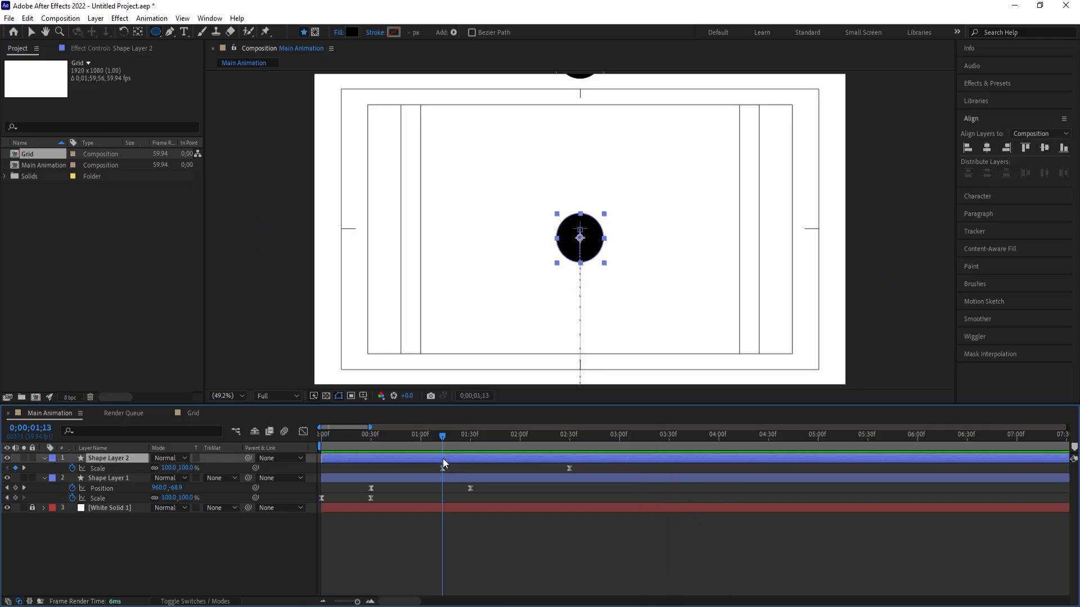
pyautogui.hotkey('ctrl', 'd')
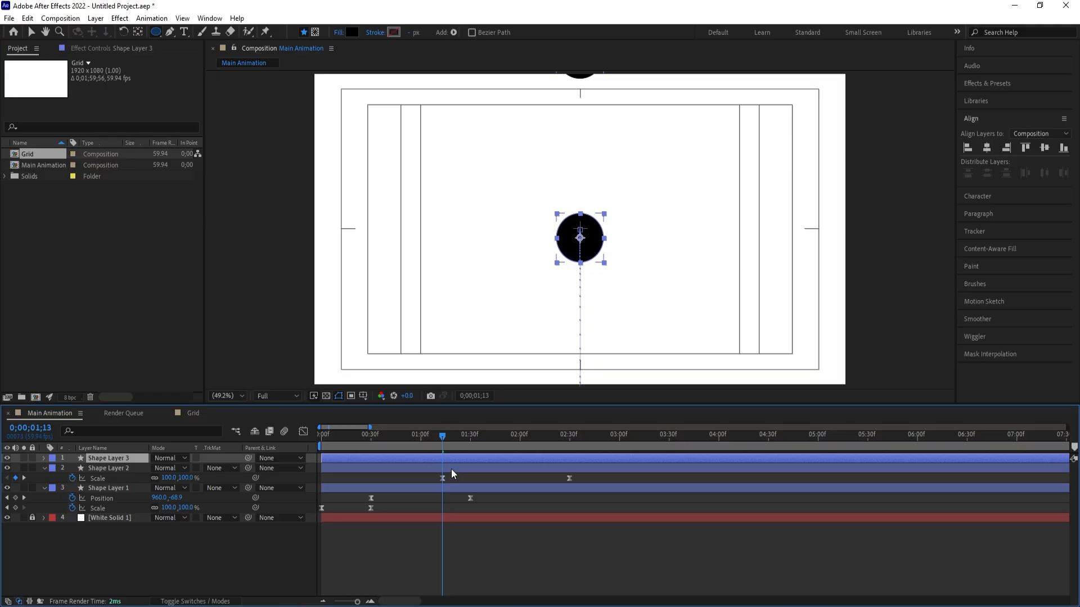
pyautogui.press('u')
pyautogui.press('u')
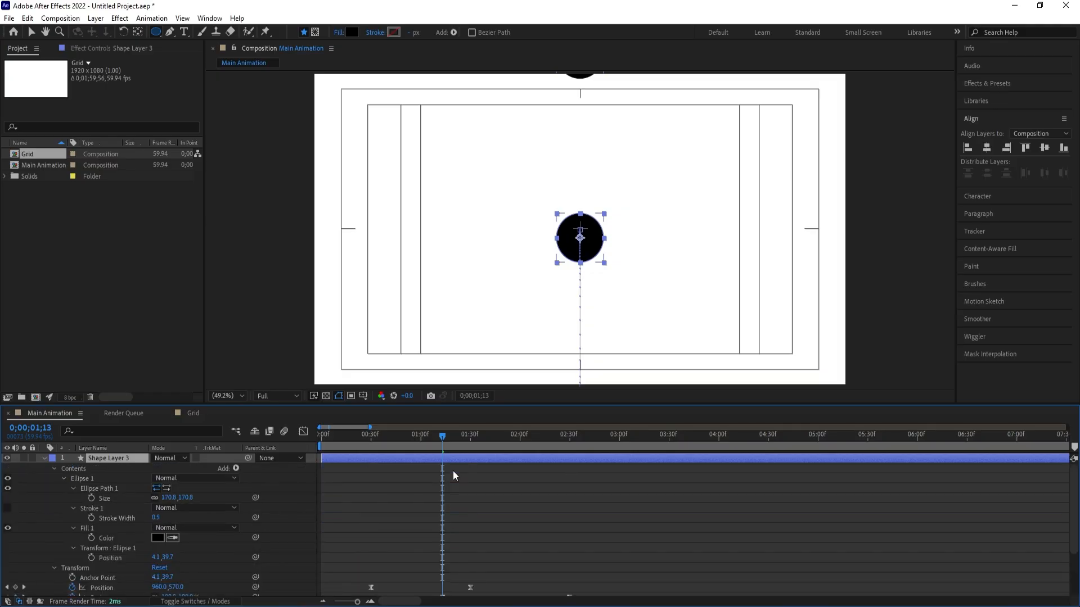
pyautogui.press('u')
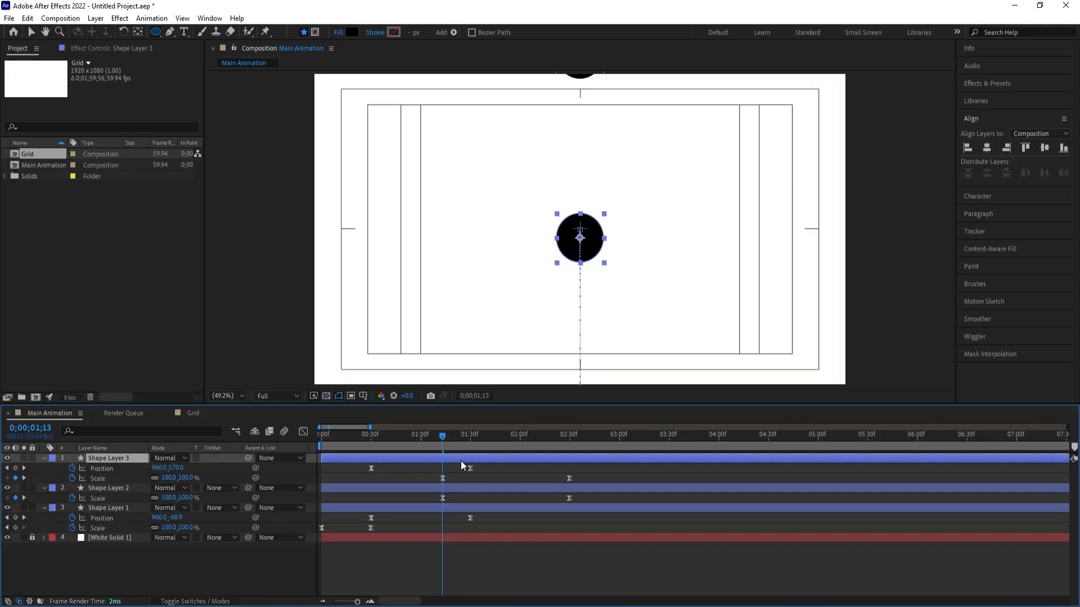
# - Set Shape Layer 3's Scale keyframe at 0;00;01;13 to 0% and preview its growth
pyautogui.click(168, 478)
pyautogui.write('0')
pyautogui.press('Return')
pyautogui.press('space')
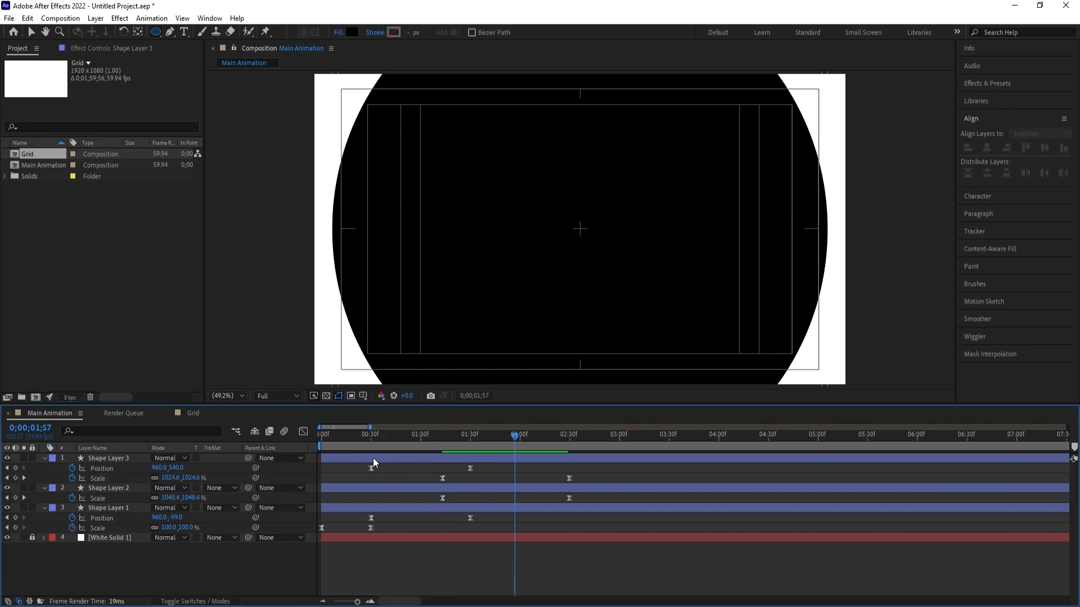
# - Change Shape Layer 3's fill to pure red (FF0000) and preview the animation from the start
pyautogui.click(373, 457)
pyautogui.click(353, 35)
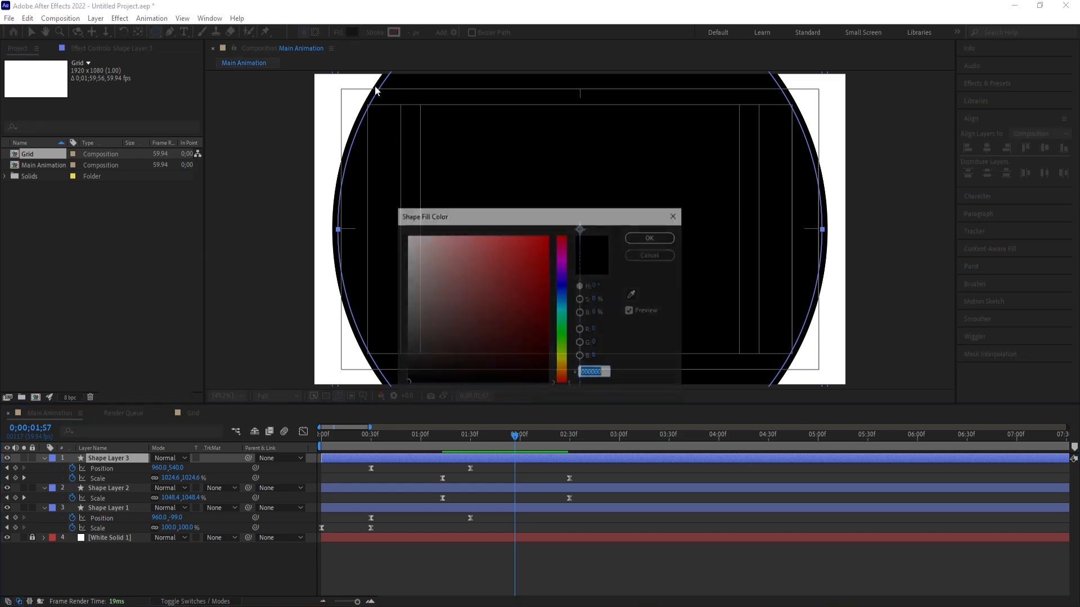
pyautogui.click(549, 236)
pyautogui.click(642, 238)
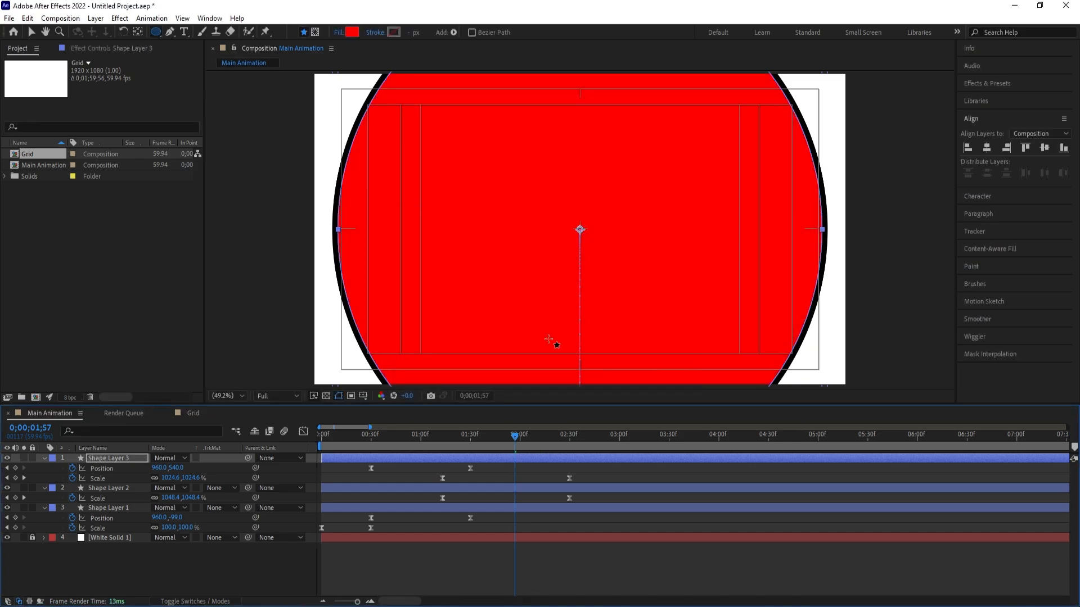
pyautogui.moveTo(466, 435); pyautogui.dragTo(322, 434)
pyautogui.press('space')
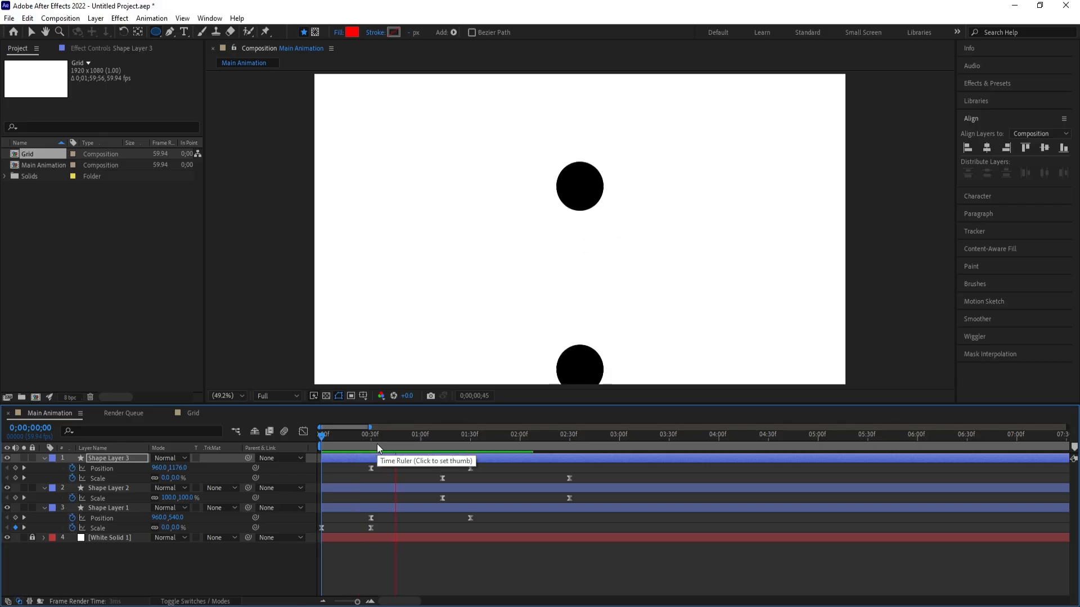
pyautogui.press('space')
pyautogui.click(409, 469)
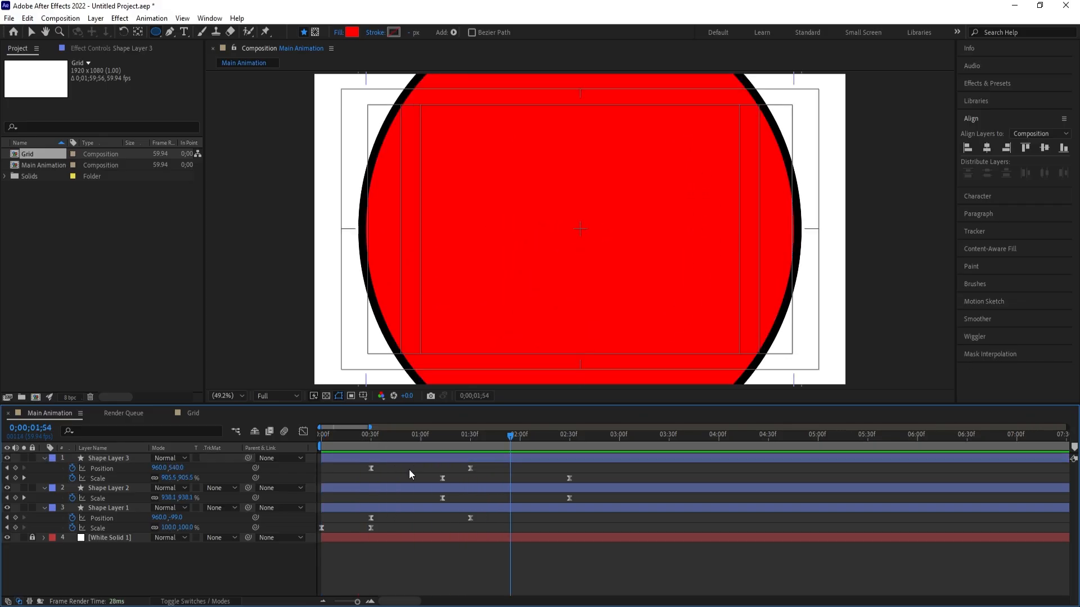
# - Collapse the layers, place the Grid composition directly beneath Shape Layer 3, give it that layer's Alpha Matte, and preview the result
pyautogui.press('u')
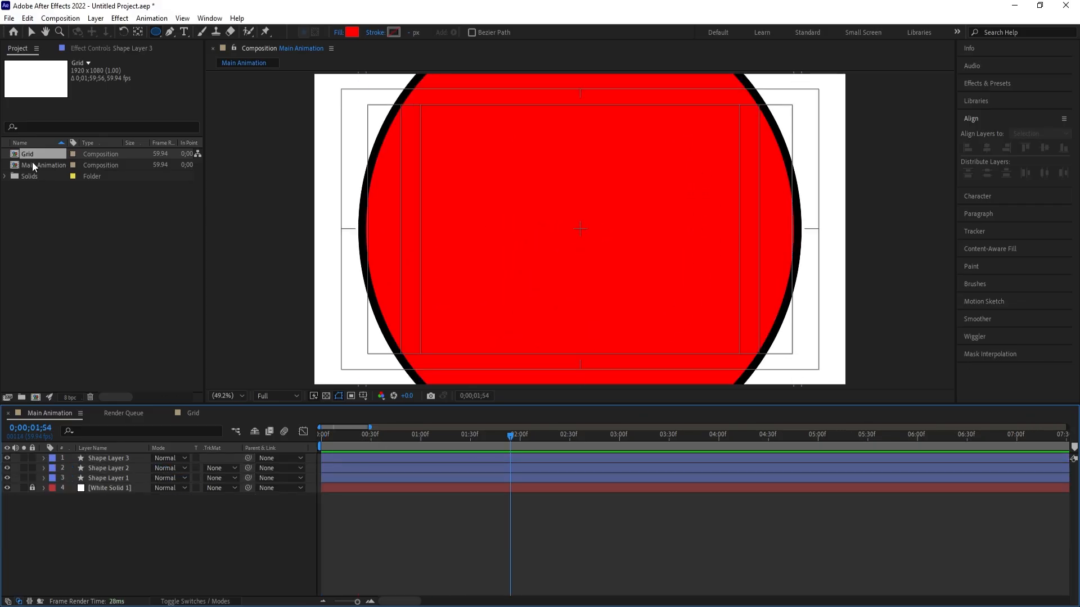
pyautogui.moveTo(31, 157); pyautogui.dragTo(113, 457)
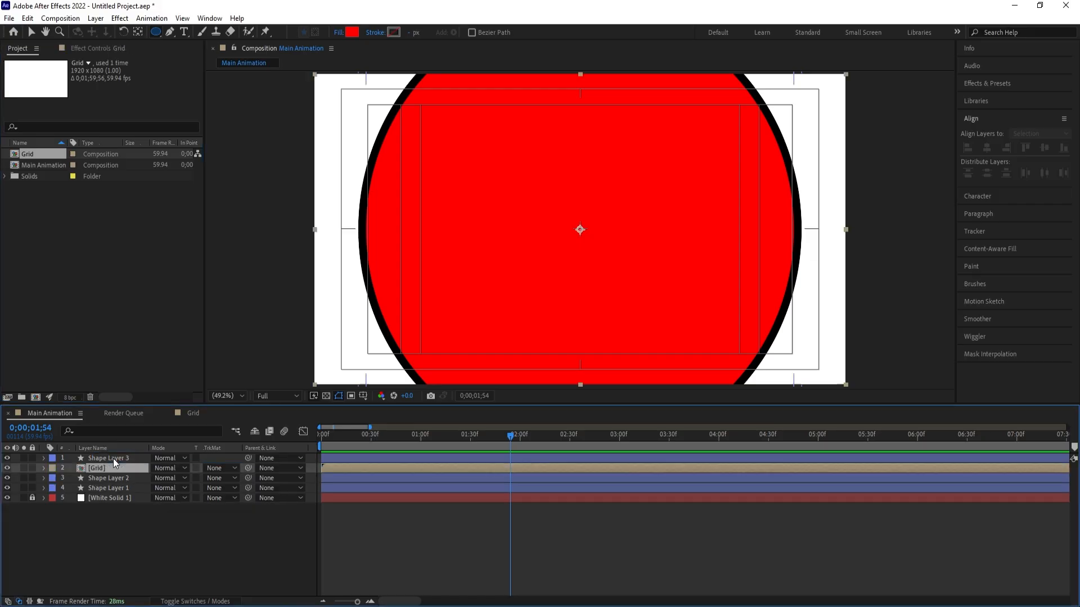
pyautogui.click(218, 469)
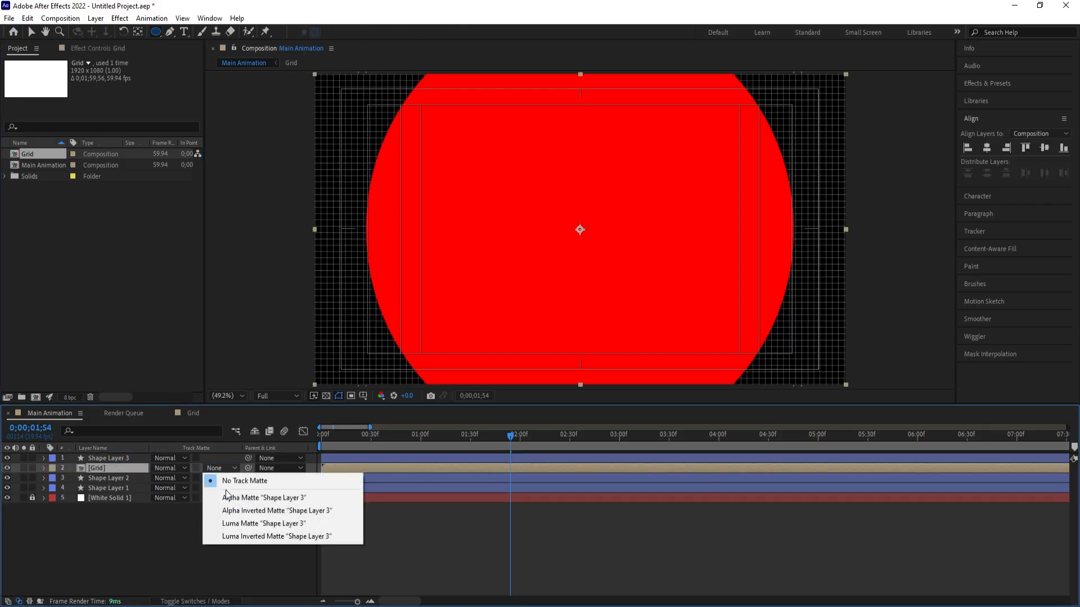
pyautogui.click(229, 497)
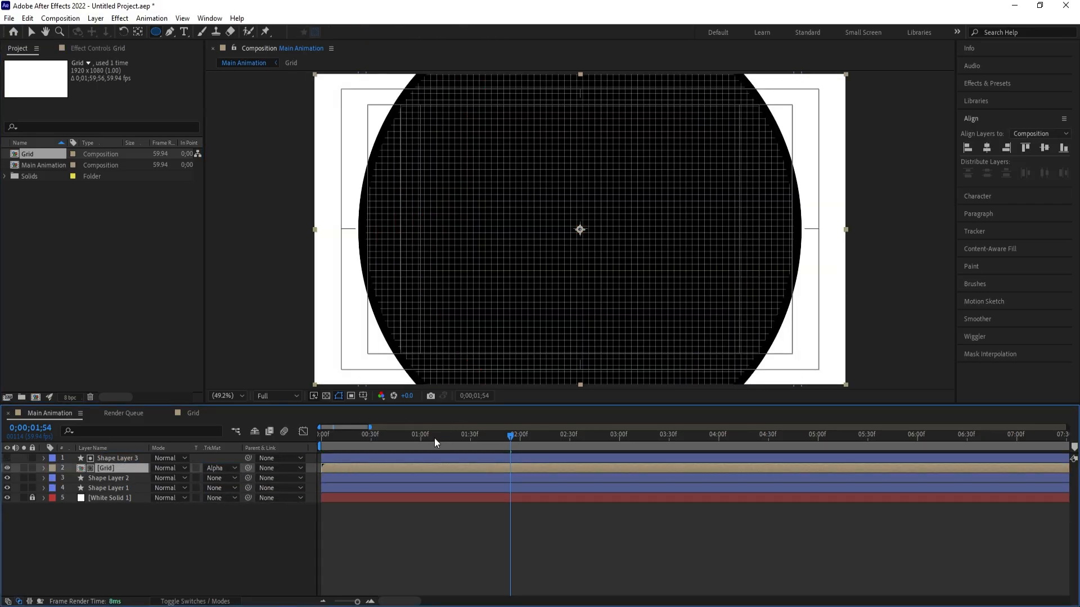
pyautogui.press('Home')
pyautogui.press('space')
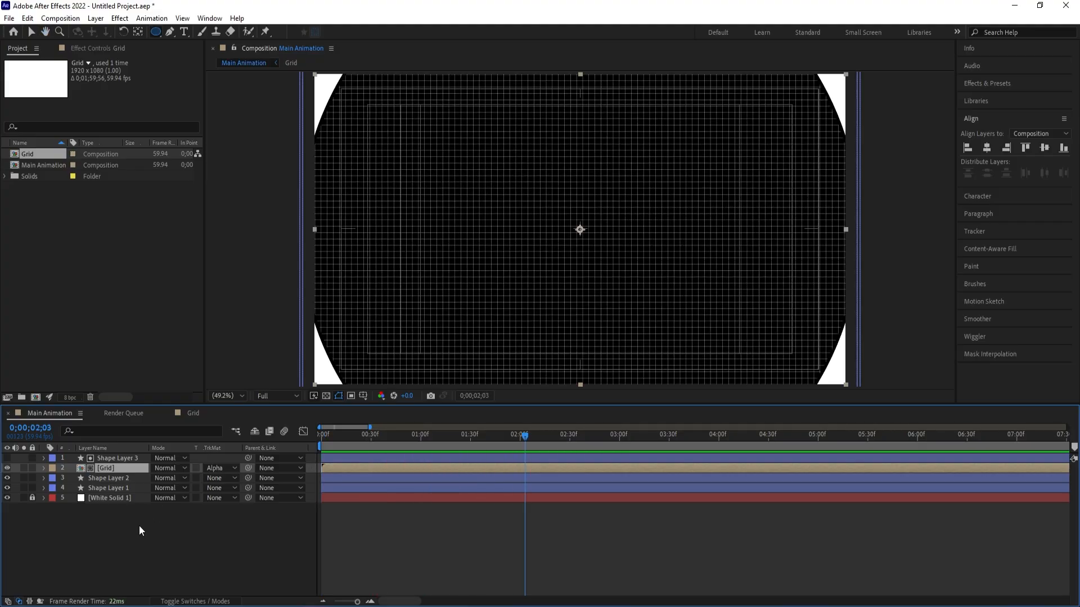
# - Draw a small white-filled circle without a stroke near the centre of the composition as a new shape layer
pyautogui.click(132, 535)
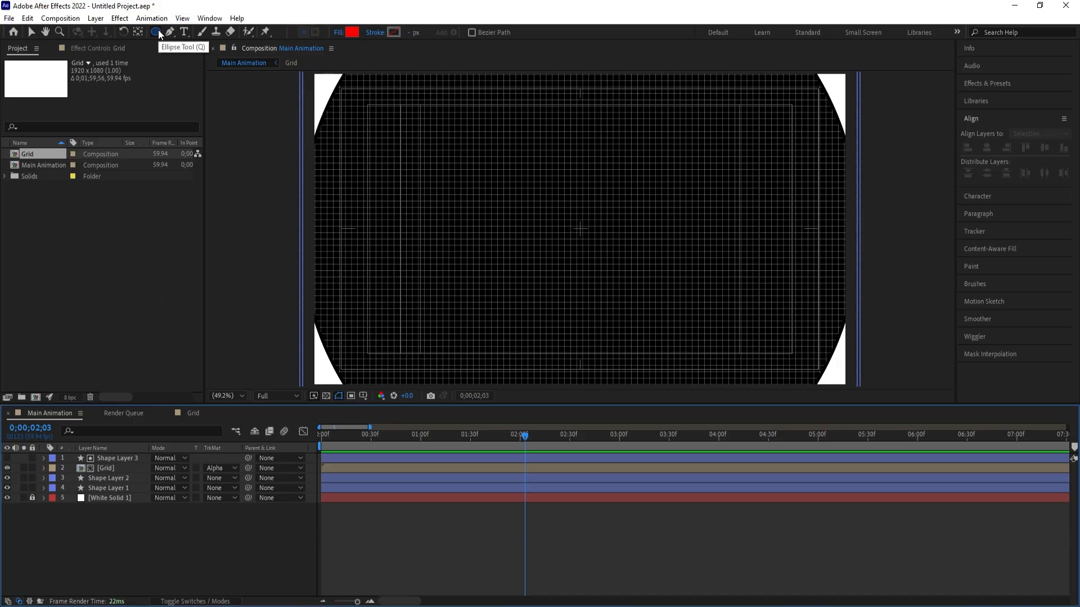
pyautogui.click(353, 33)
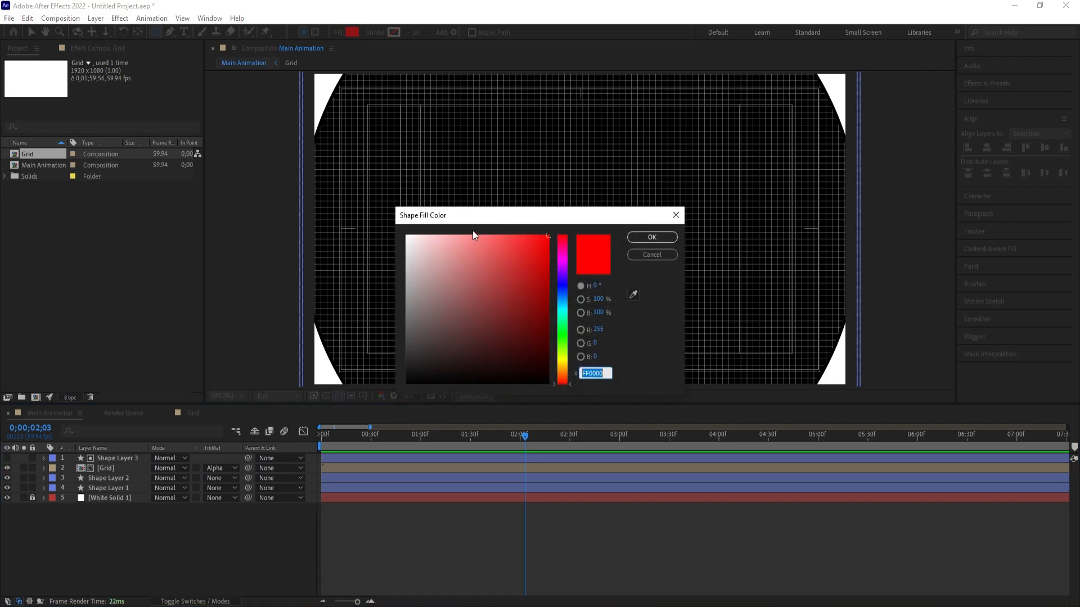
pyautogui.click(456, 270)
pyautogui.moveTo(456, 270); pyautogui.dragTo(377, 215)
pyautogui.press('Return')
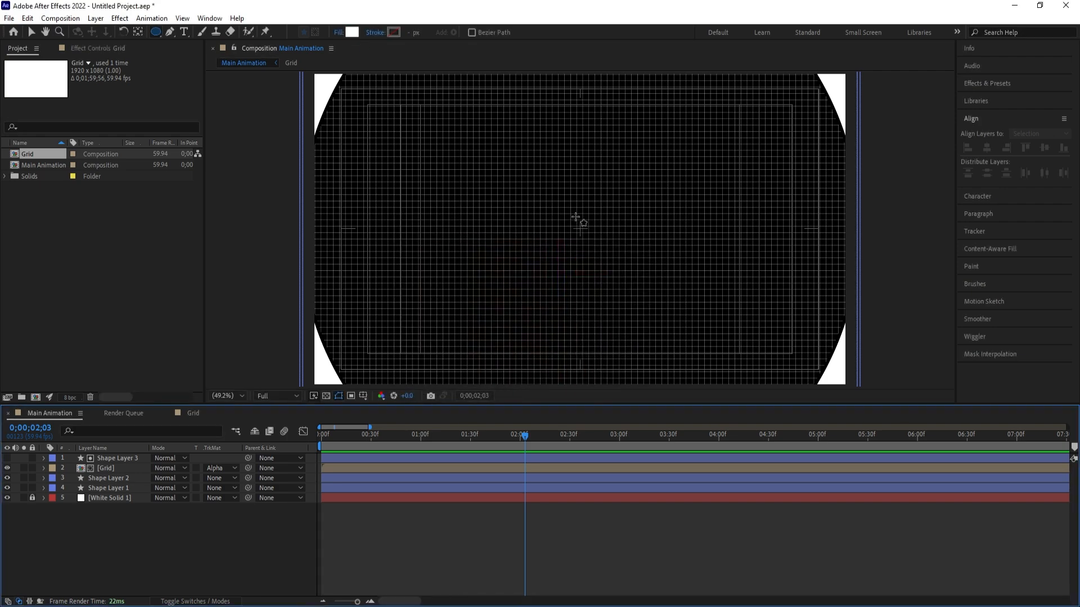
pyautogui.moveTo(568, 216); pyautogui.dragTo(599, 247)
# - Centre the new white circle horizontally and vertically in the composition
pyautogui.click(372, 497)
pyautogui.click(366, 456)
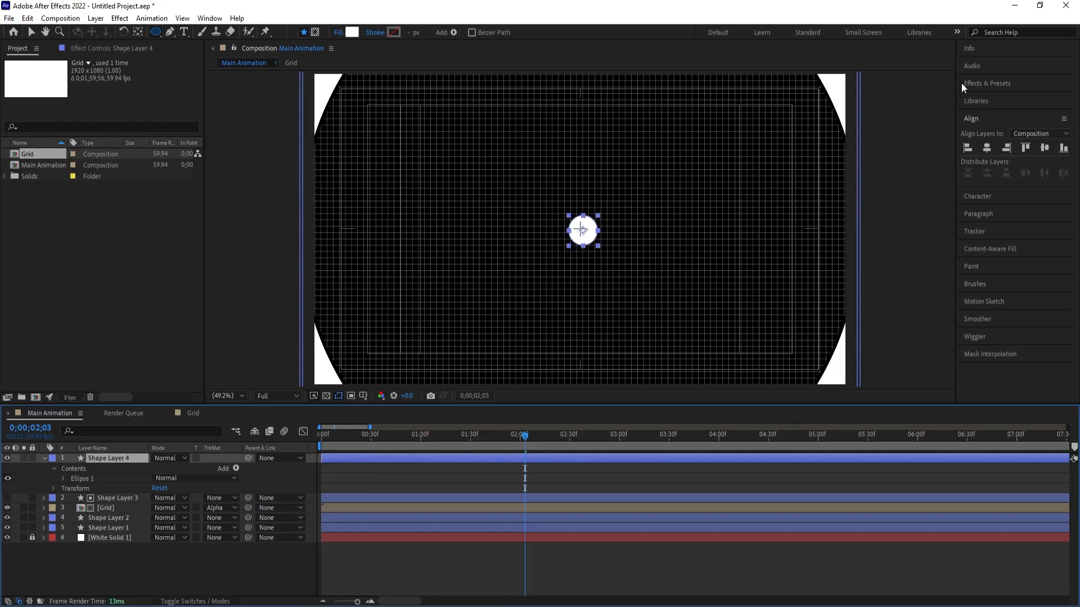
pyautogui.click(983, 150)
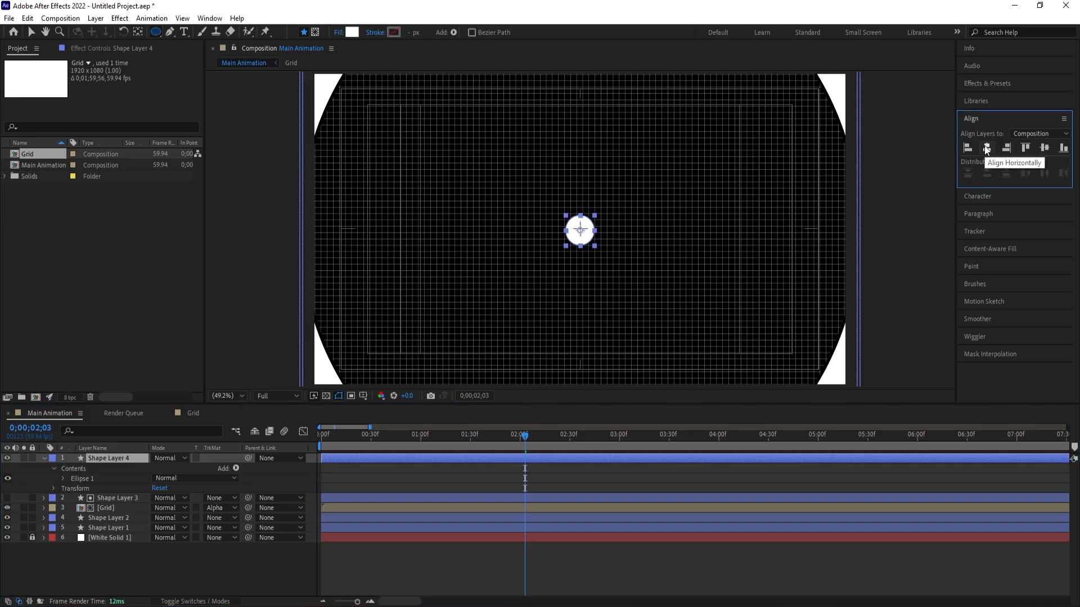
pyautogui.click(1042, 152)
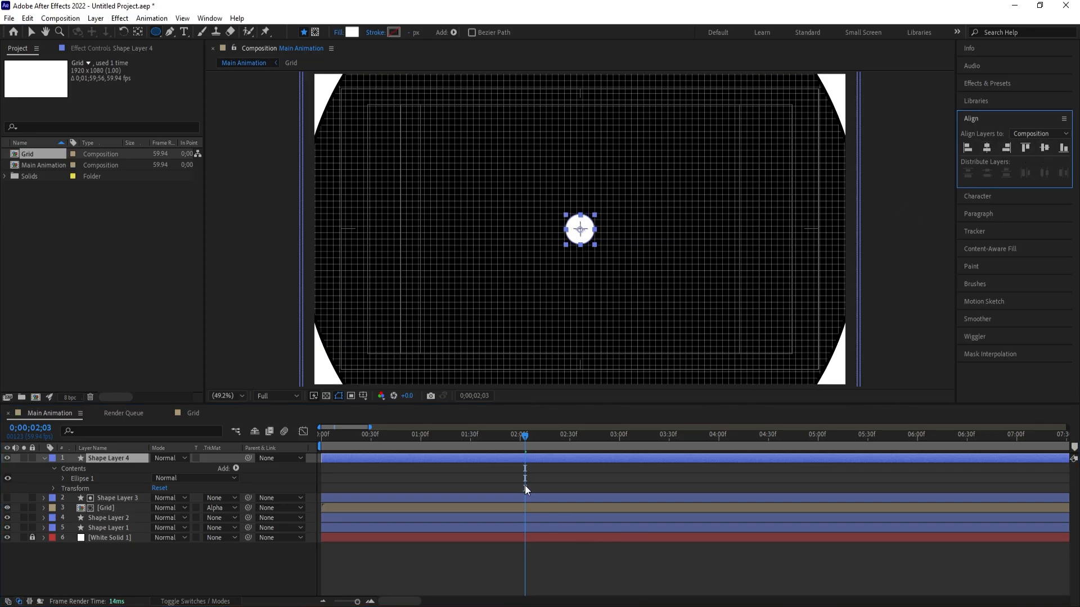
# - Pre-compose Shape Layer 3, Grid, Shape Layer 2 and Shape Layer 1 into a new composition named Start
pyautogui.moveTo(468, 437); pyautogui.dragTo(244, 449)
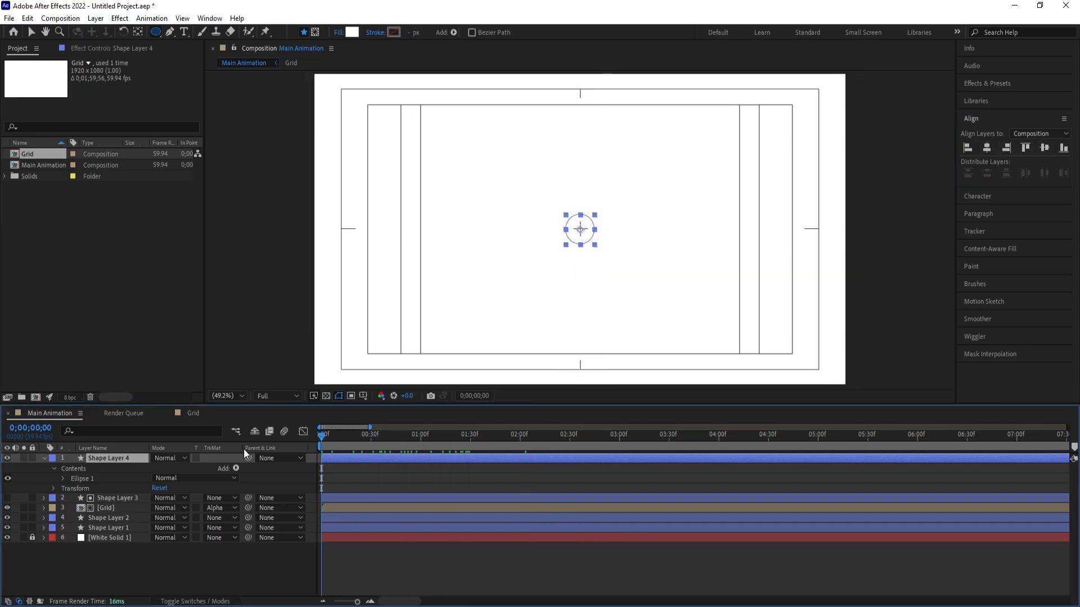
pyautogui.click(90, 497)
pyautogui.keyDown('shift'); pyautogui.click(89, 525); pyautogui.keyUp('shift')
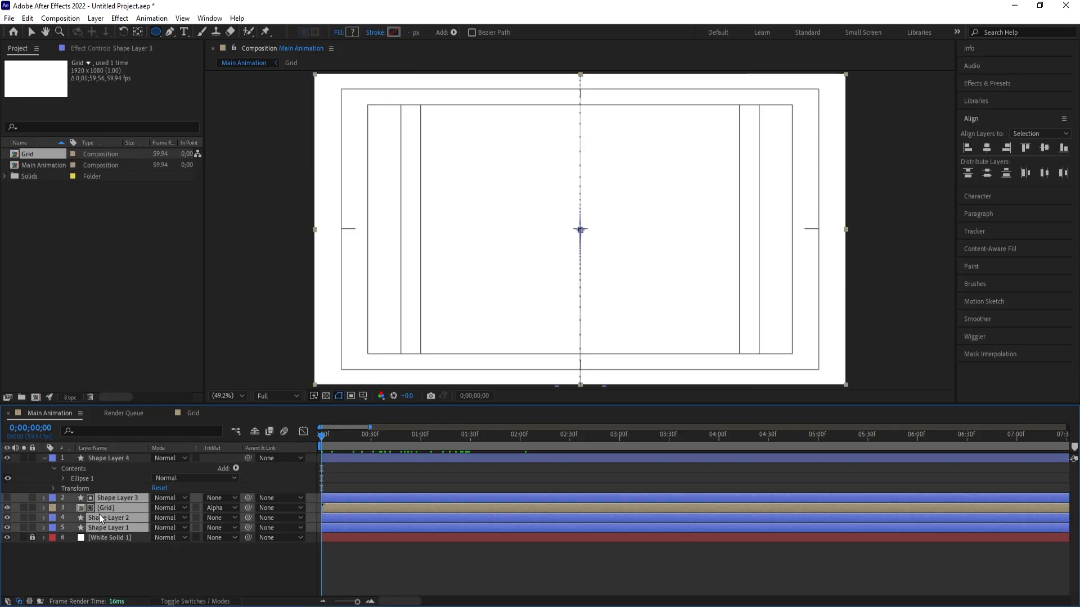
pyautogui.hotkey('ctrl', 'shift', 'c')
pyautogui.write('Start')
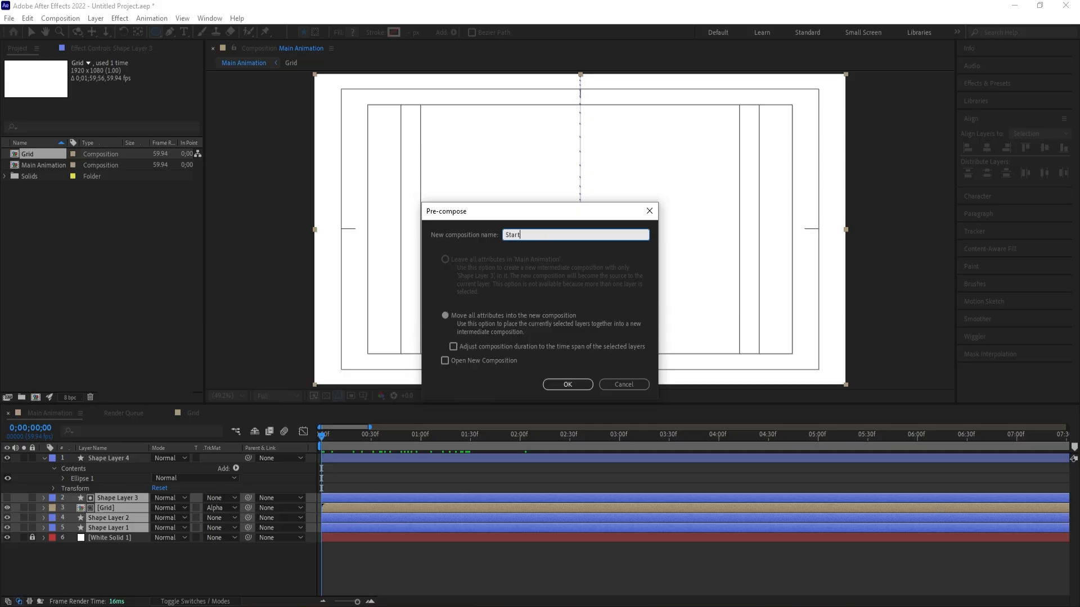
pyautogui.press('Return')
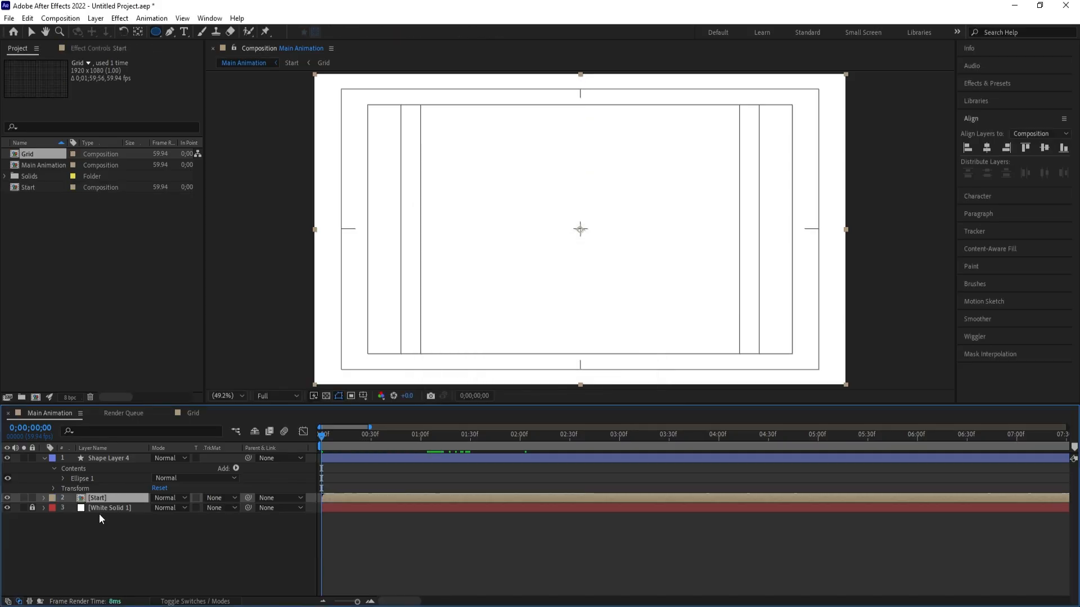
# - Hide the Start and White Solid 1 layers and set the composition's background colour to black (000000)
pyautogui.click(7, 498)
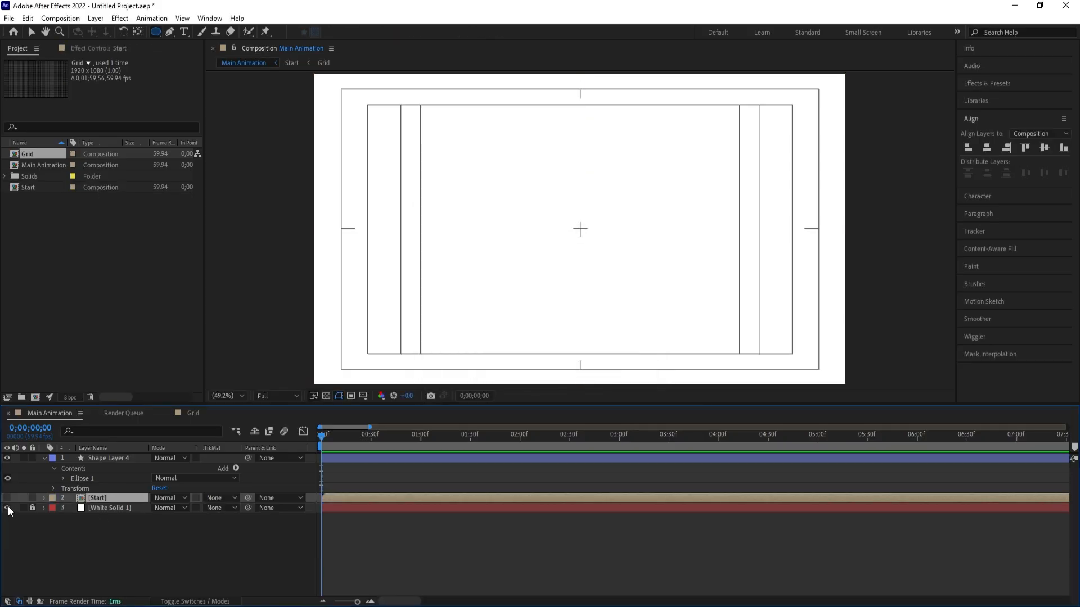
pyautogui.click(45, 460)
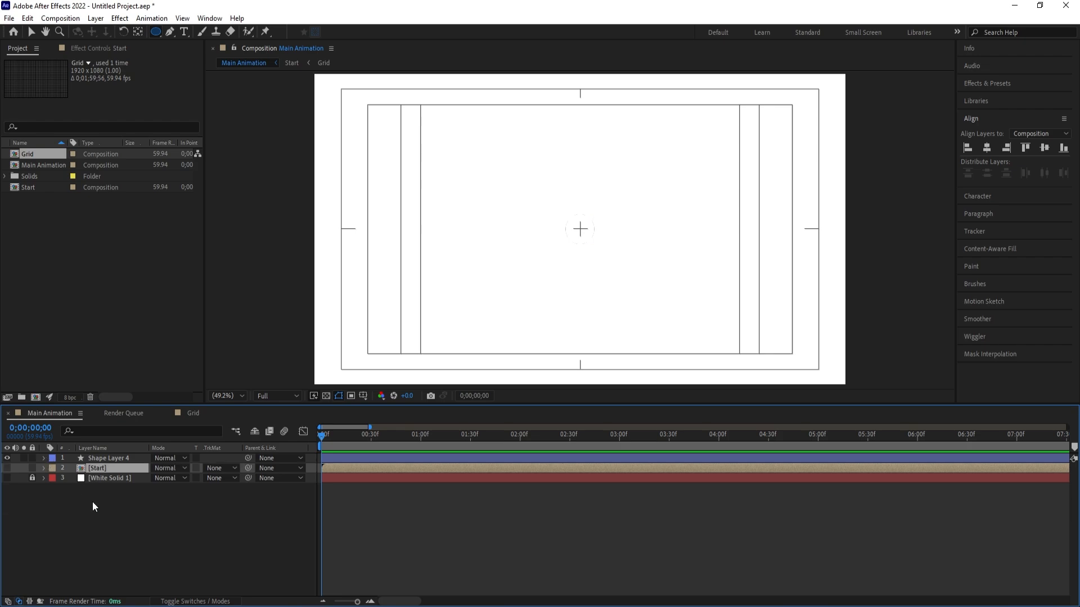
pyautogui.hotkey('ctrl', 'k')
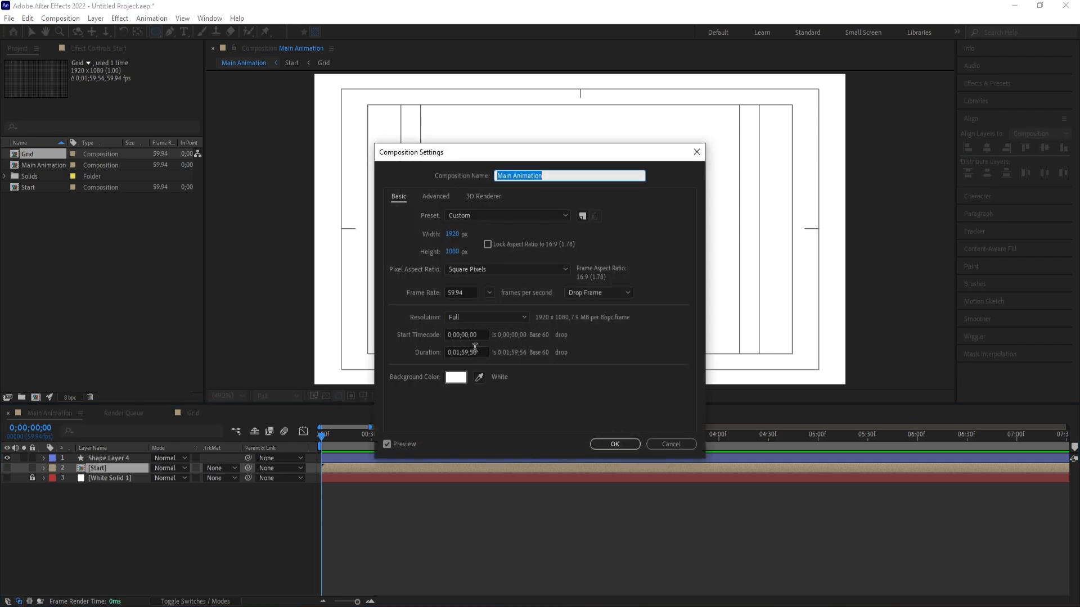
pyautogui.click(458, 378)
pyautogui.moveTo(426, 365); pyautogui.dragTo(404, 386)
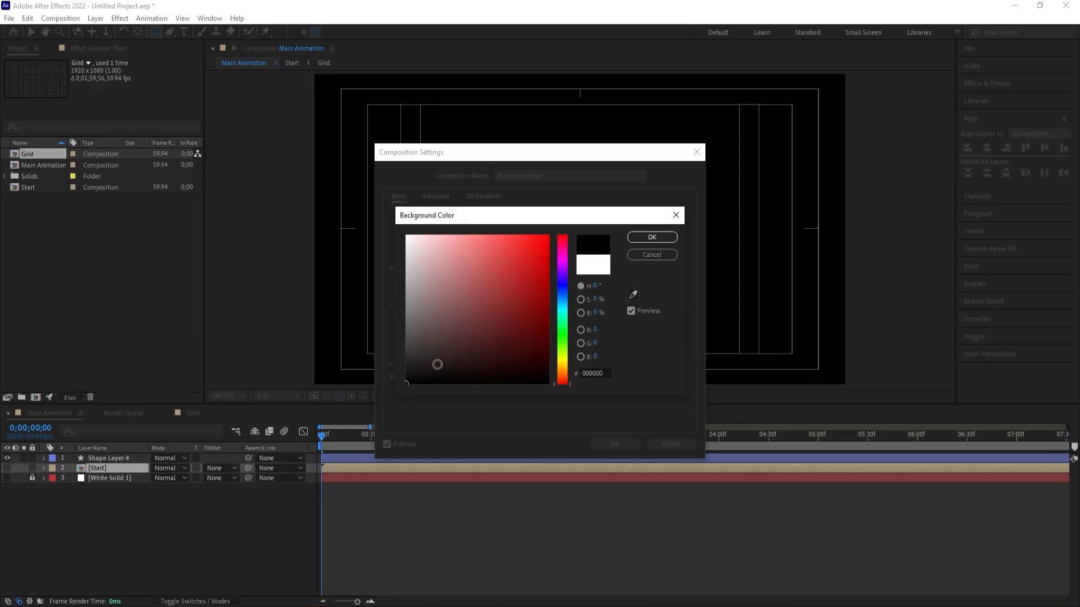
pyautogui.click(652, 237)
pyautogui.click(615, 443)
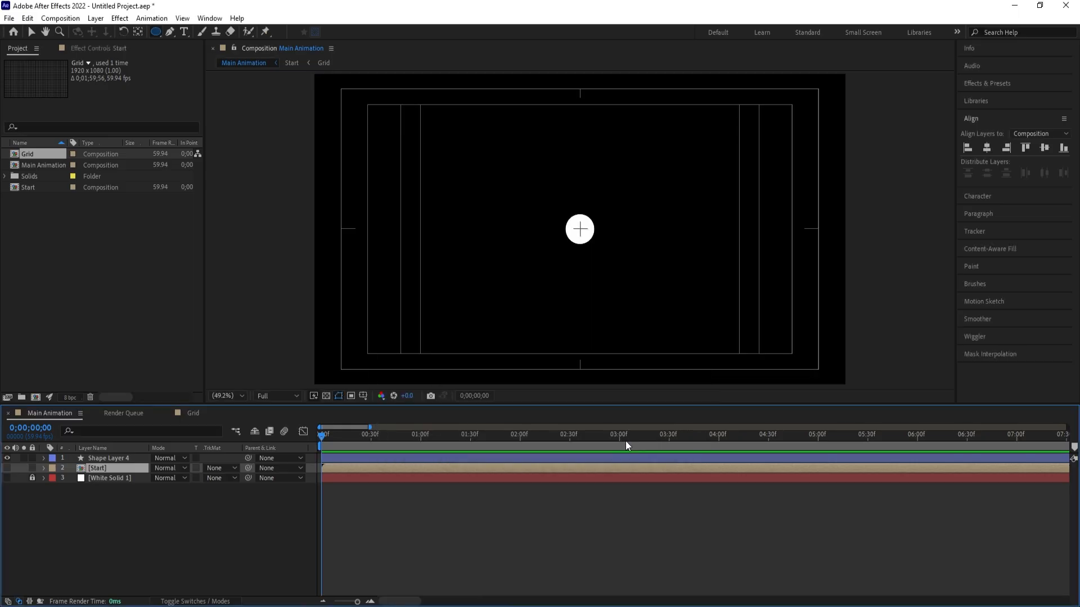
pyautogui.click(166, 517)
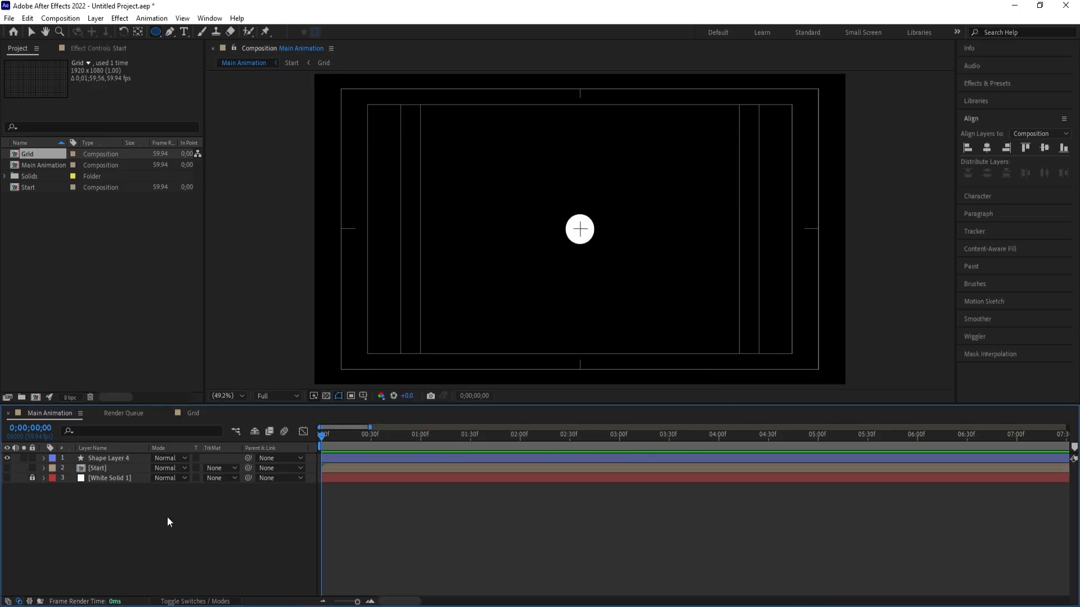
# - Duplicate the white circle layer, Shape Layer 4, and fill the copy with black
pyautogui.click(99, 458)
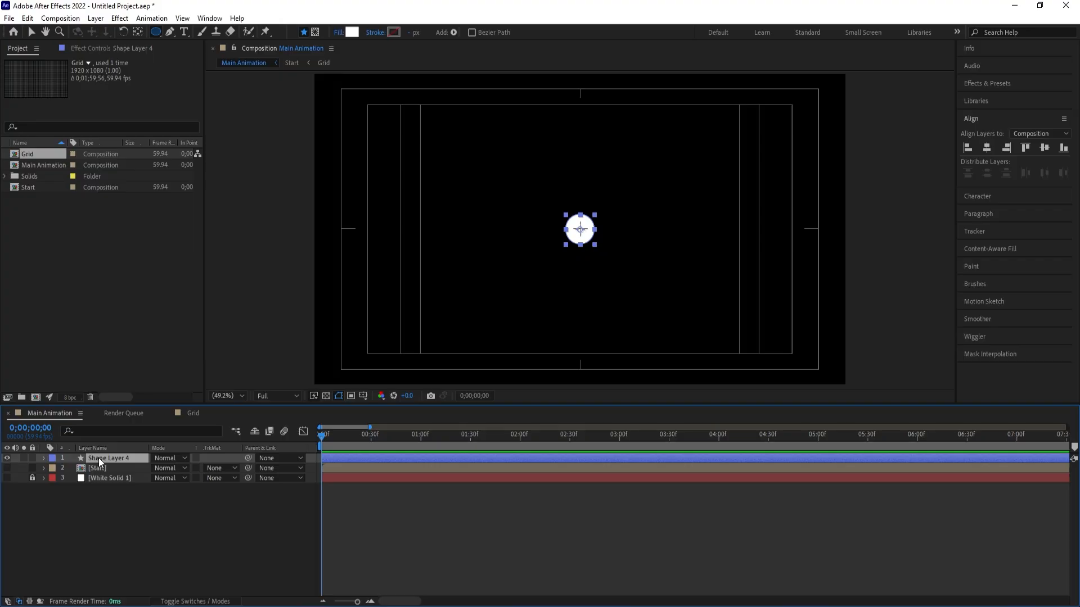
pyautogui.hotkey('ctrl', 'd')
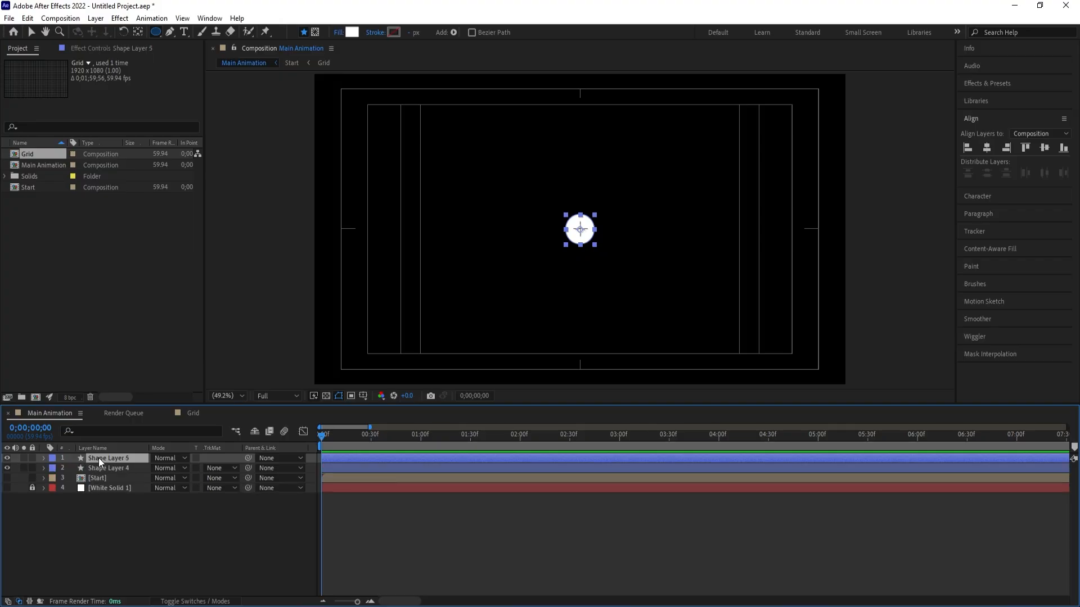
pyautogui.click(357, 33)
pyautogui.moveTo(465, 306); pyautogui.dragTo(352, 447)
pyautogui.press('Return')
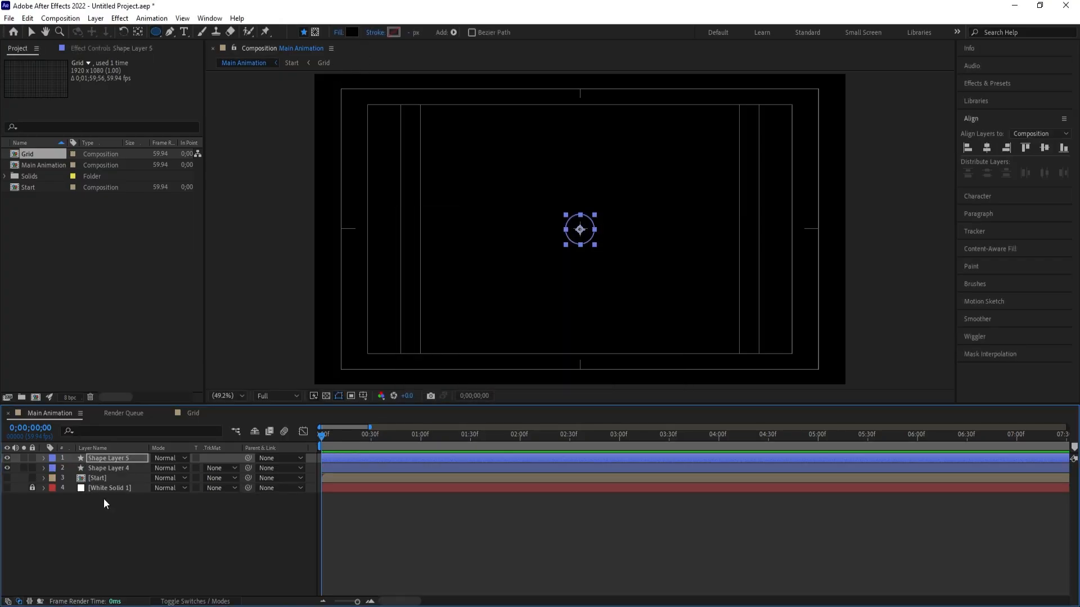
# - Scale the black circle down to 78% and save the project
pyautogui.press('s')
pyautogui.moveTo(167, 471); pyautogui.dragTo(155, 471)
pyautogui.click(543, 568)
pyautogui.hotkey('ctrl', 's')
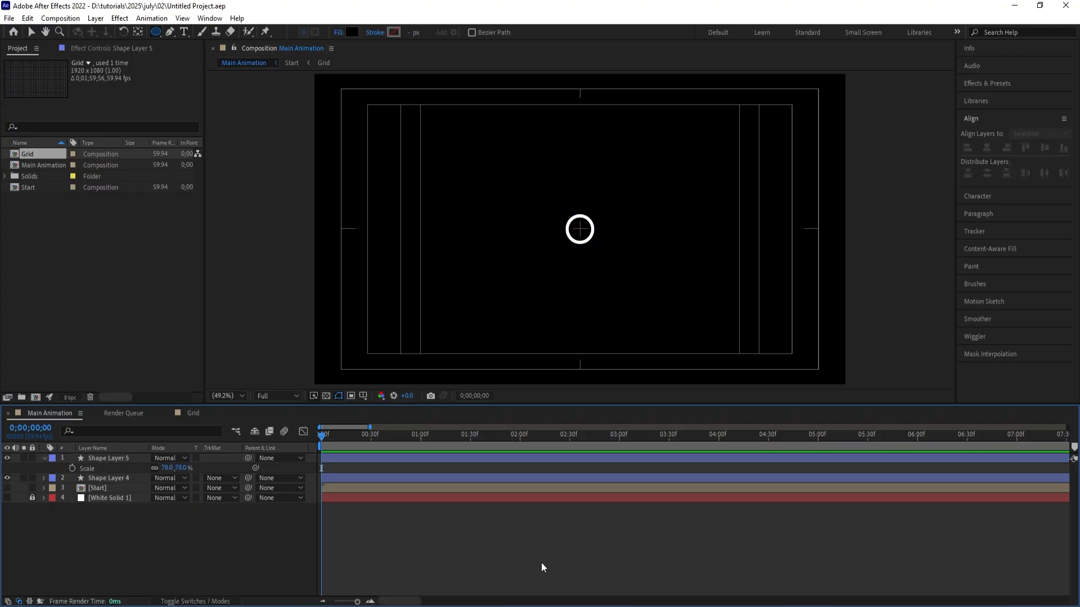
# - Set the black circle's scale to 60% and collapse its layer
pyautogui.click(121, 457)
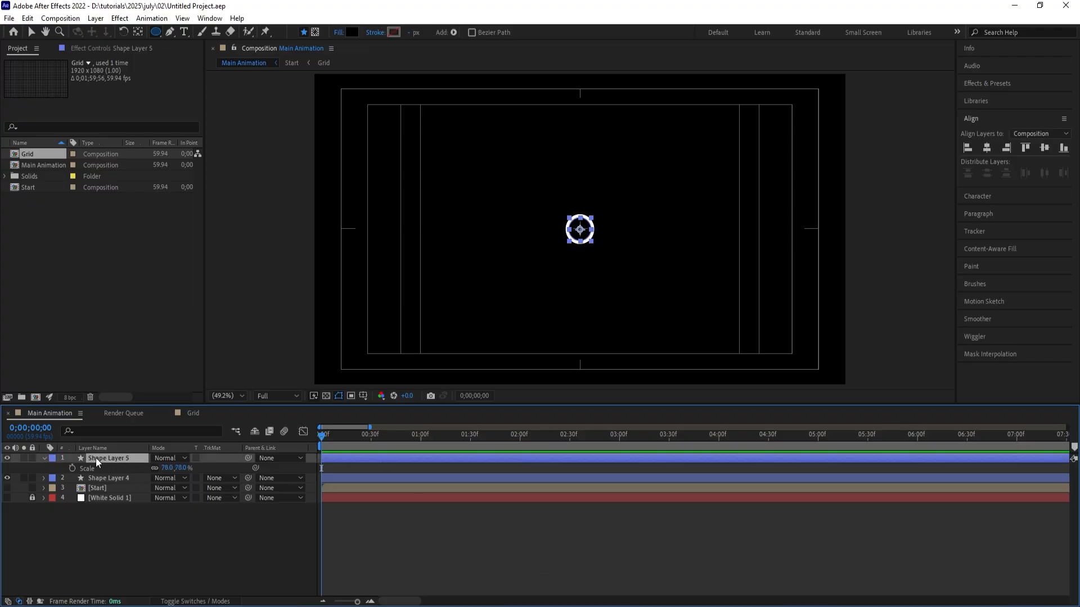
pyautogui.moveTo(167, 471); pyautogui.dragTo(151, 465)
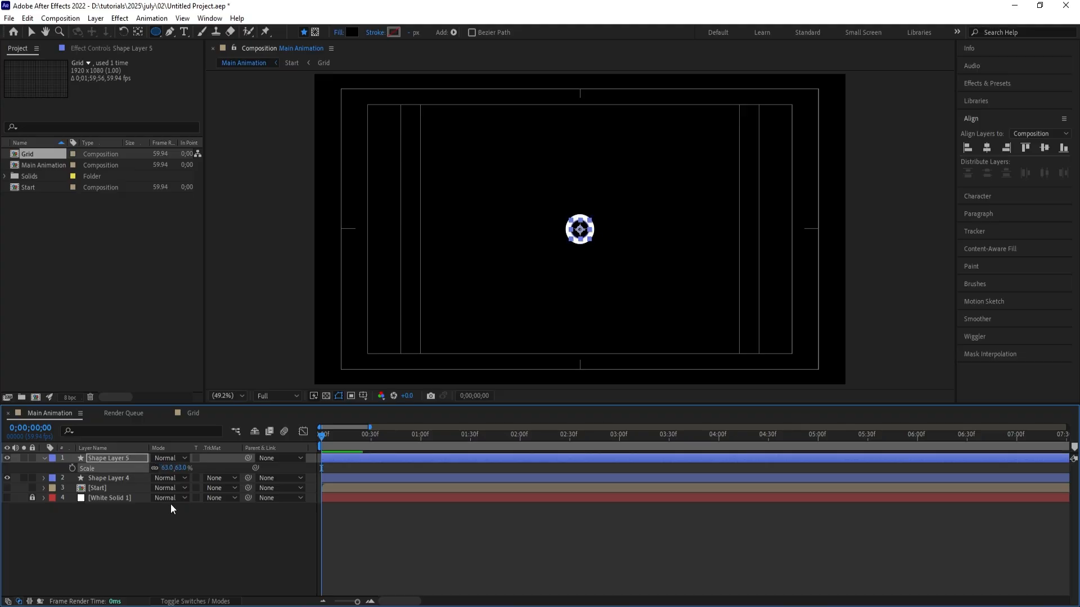
pyautogui.click(168, 468)
pyautogui.write('60')
pyautogui.press('Return')
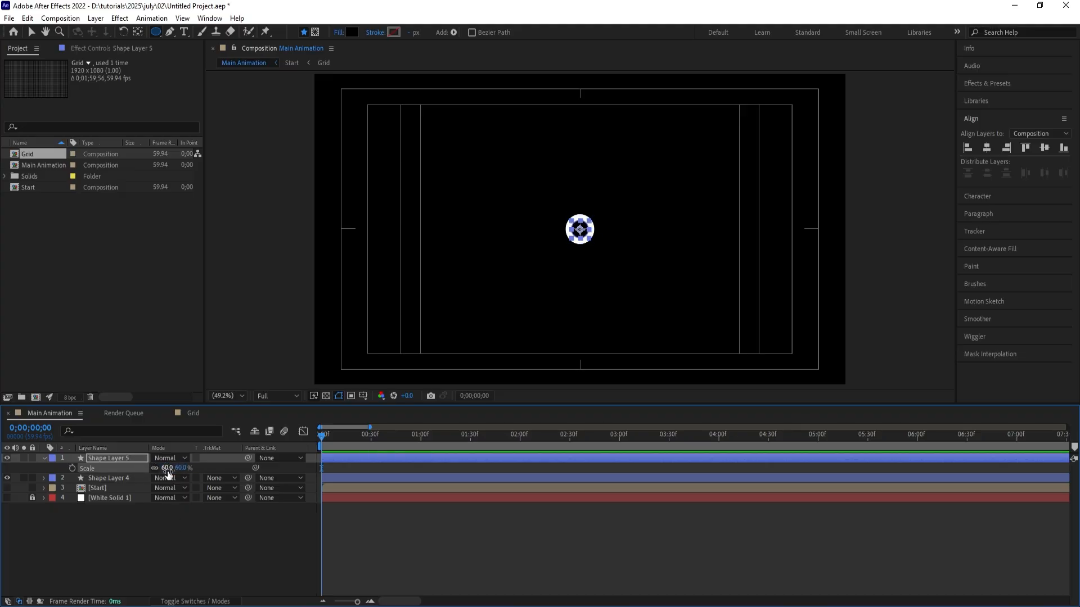
pyautogui.click(112, 551)
pyautogui.click(43, 459)
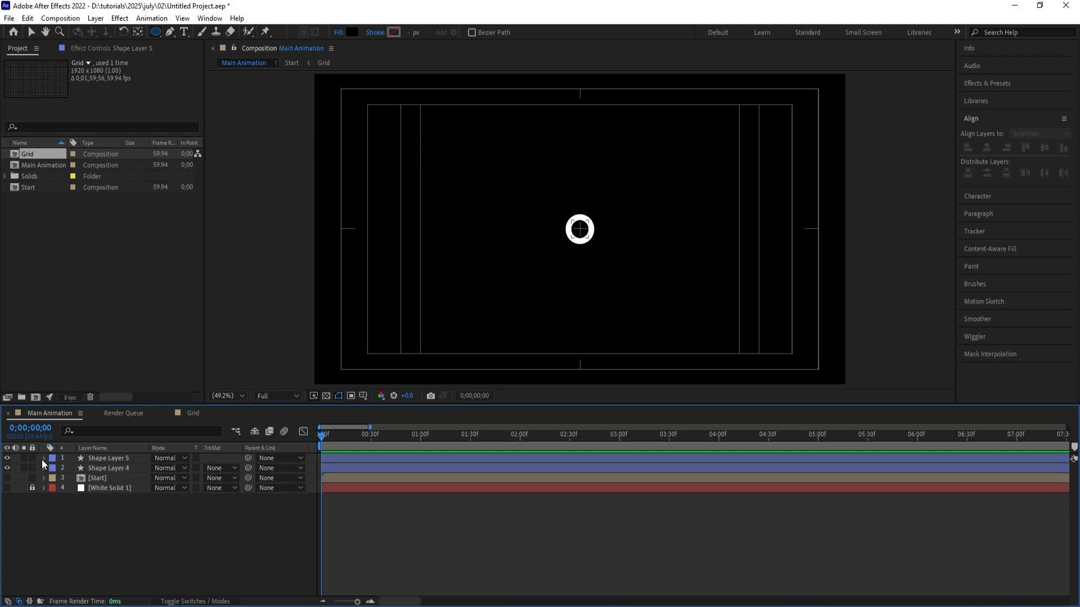
# - Add Scale keyframes to both circle layers at the start of the timeline and at frame 20
pyautogui.click(97, 469)
pyautogui.keyDown('shift'); pyautogui.click(96, 459); pyautogui.keyUp('shift')
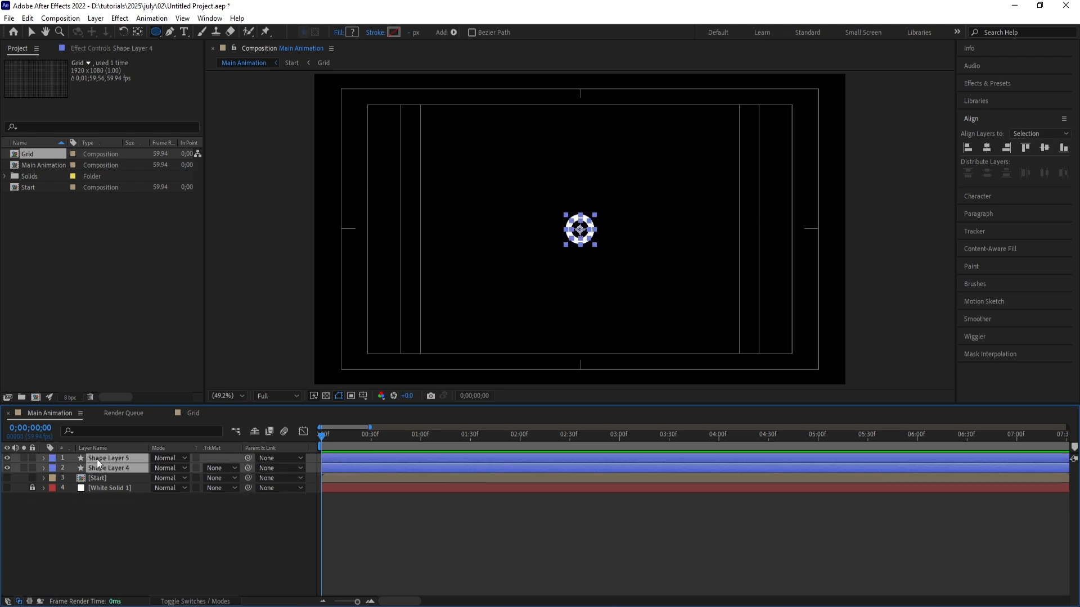
pyautogui.press('s')
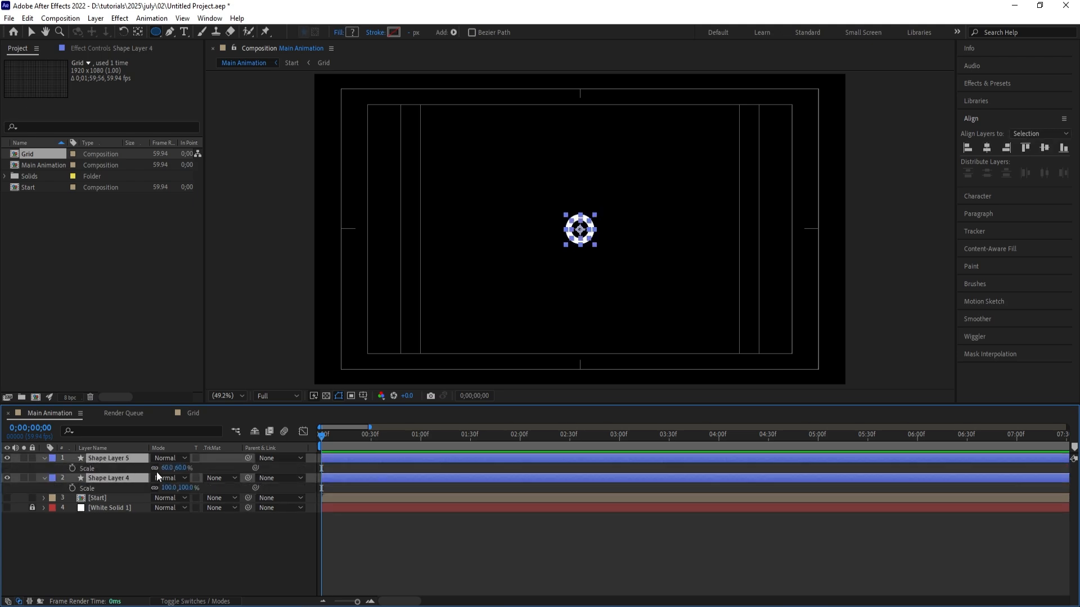
pyautogui.click(72, 469)
pyautogui.press('=')
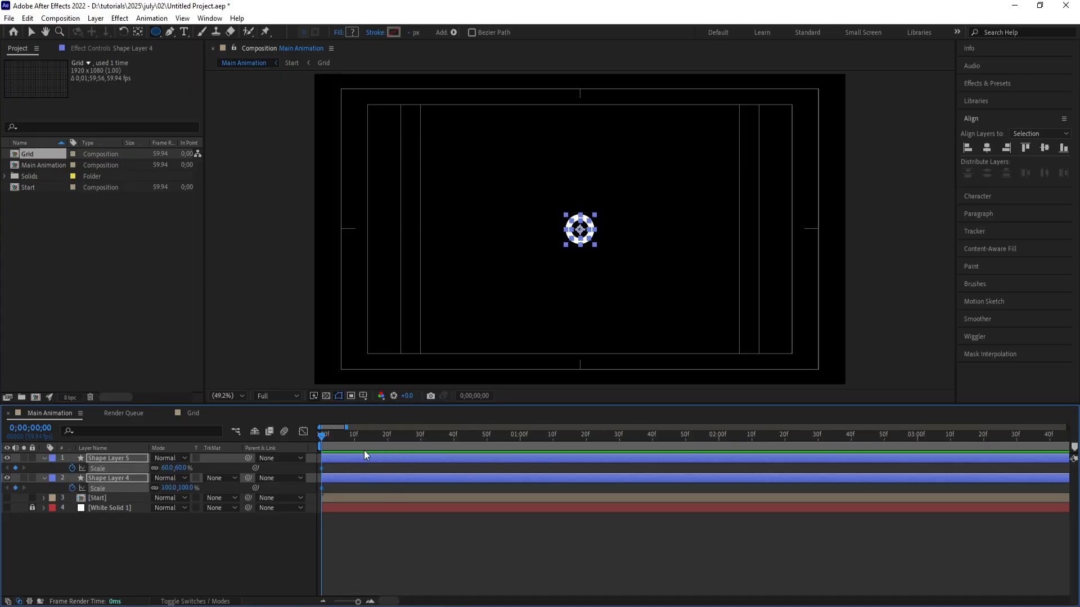
pyautogui.click(387, 434)
pyautogui.click(100, 543)
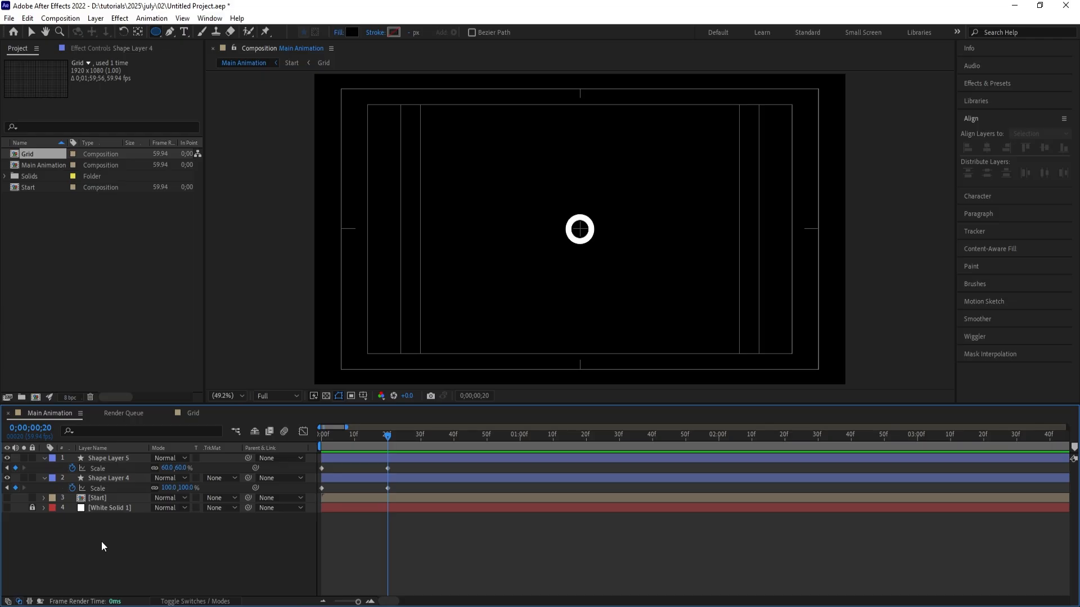
# - Set the first Scale keyframe of both the white and the black circle to 0%
pyautogui.press('Home')
pyautogui.click(169, 487)
pyautogui.write('0')
pyautogui.press('Return')
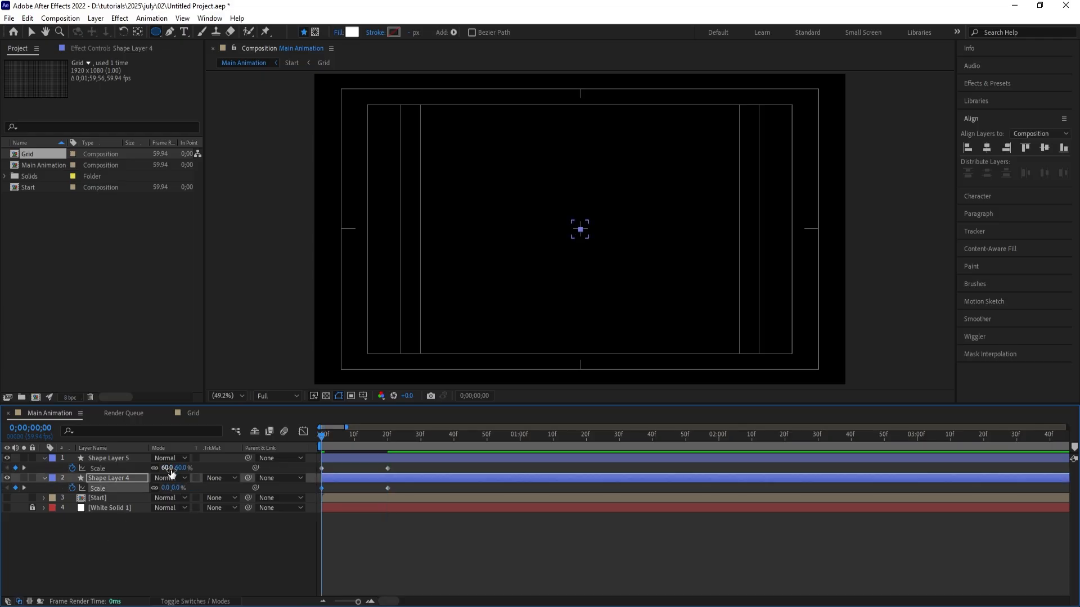
pyautogui.click(167, 468)
pyautogui.write('0')
pyautogui.press('Return')
# - Ease all Scale keyframes of both circles and shape their speed curves to peak early and slow down gradually
pyautogui.moveTo(447, 548); pyautogui.dragTo(293, 449)
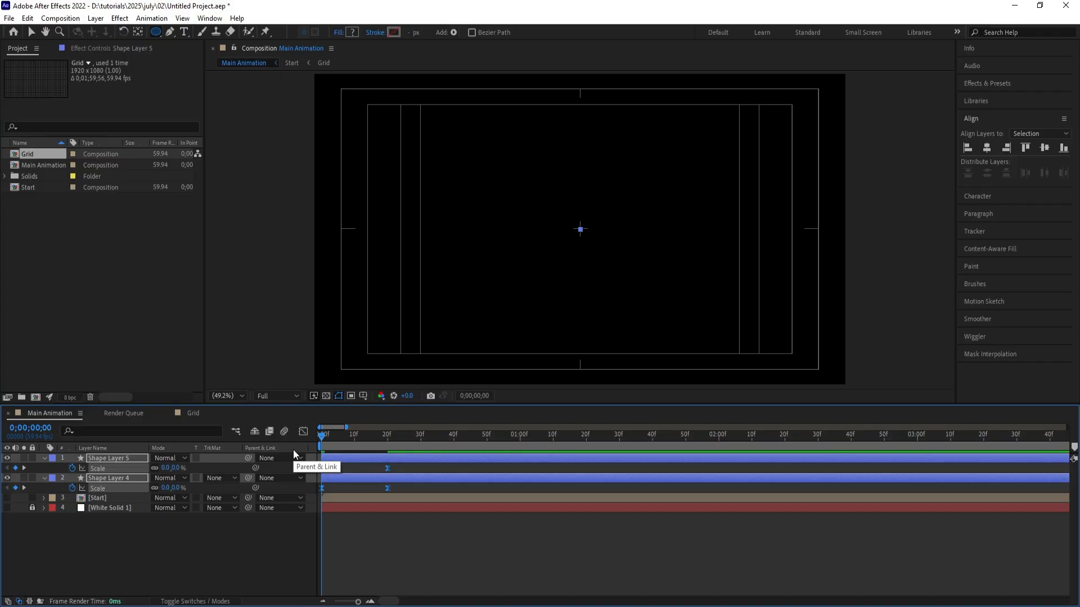
pyautogui.click(302, 432)
pyautogui.moveTo(421, 536); pyautogui.dragTo(336, 562)
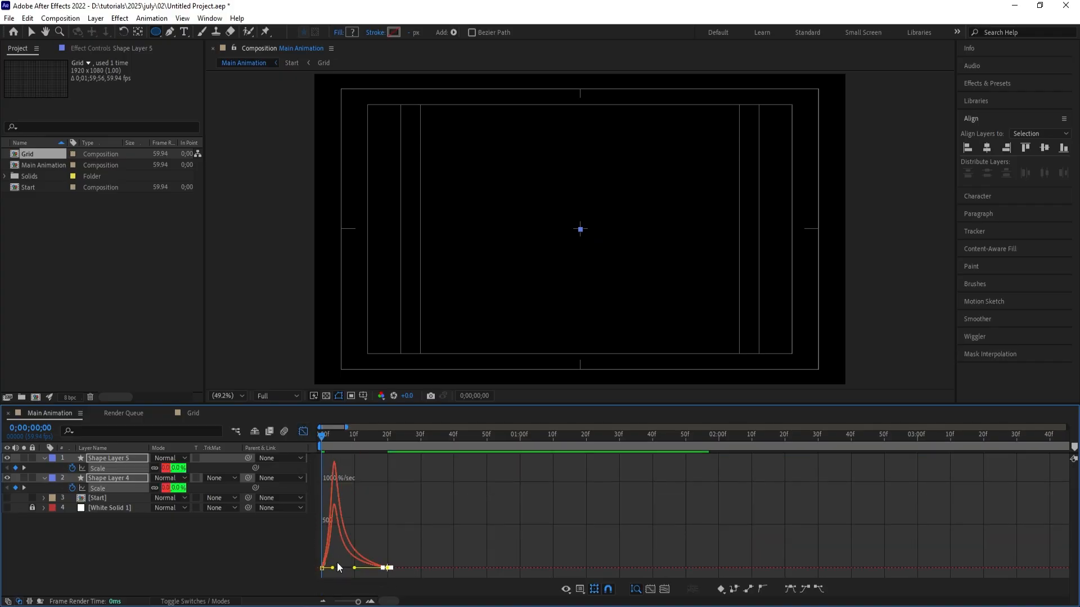
pyautogui.click(304, 433)
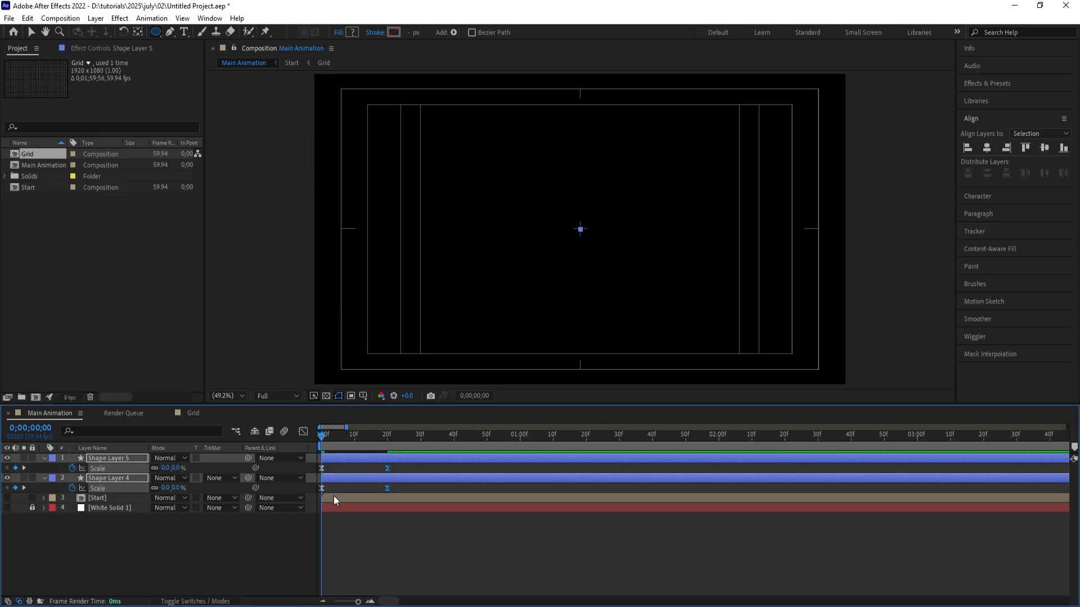
# - Shift the black circle's layer, Shape Layer 5, to start at frame 10 and preview the animation
pyautogui.press('=')
pyautogui.click(357, 489)
pyautogui.moveTo(353, 437); pyautogui.dragTo(264, 433)
pyautogui.click(381, 460)
pyautogui.press('[')
pyautogui.press('space')
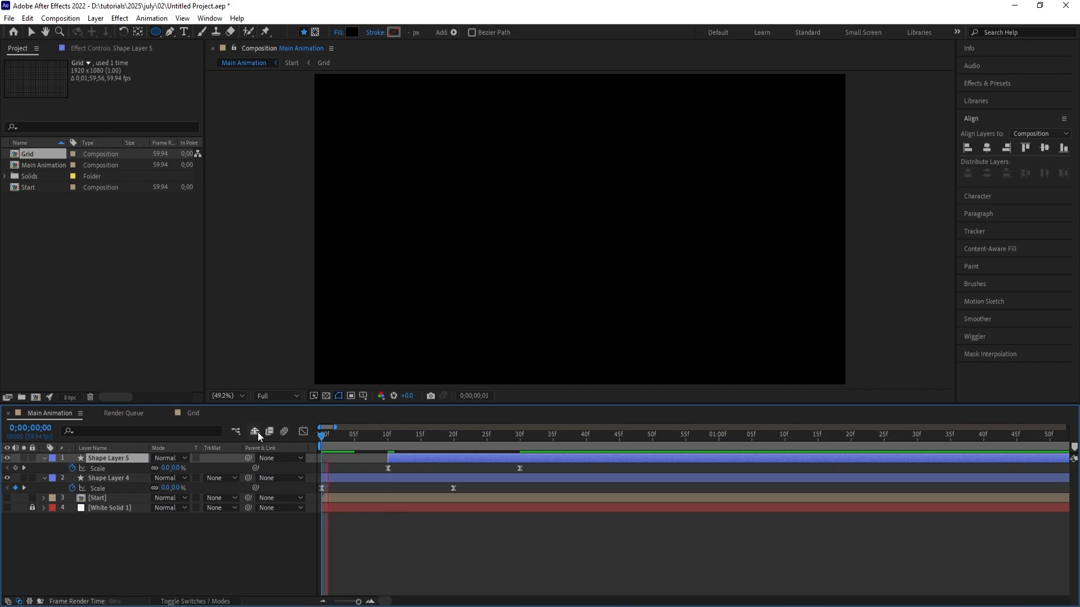
pyautogui.press('space')
pyautogui.press('-')
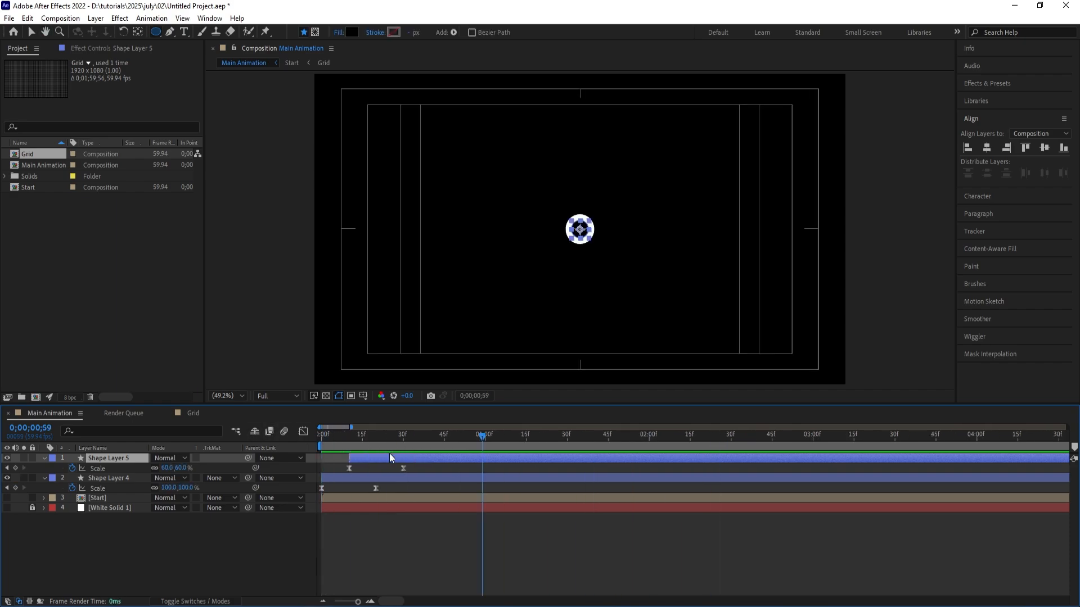
# - Move the ending Scale keyframes of both circles about 18 frames later and preview the slower growth
pyautogui.press('space')
pyautogui.moveTo(361, 466); pyautogui.dragTo(360, 501)
pyautogui.press('space')
pyautogui.moveTo(402, 468); pyautogui.dragTo(452, 468)
pyautogui.press('space')
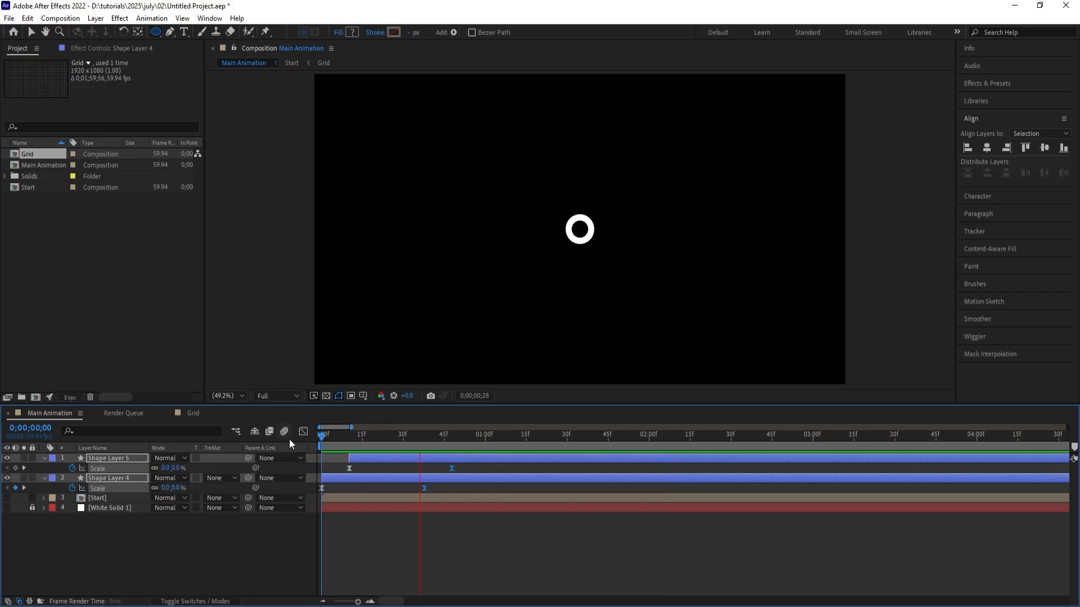
pyautogui.press('space')
# - Collapse the keyframed properties and pre-compose Shape Layers 5 and 4 into a new composition named Circle
pyautogui.click(485, 442)
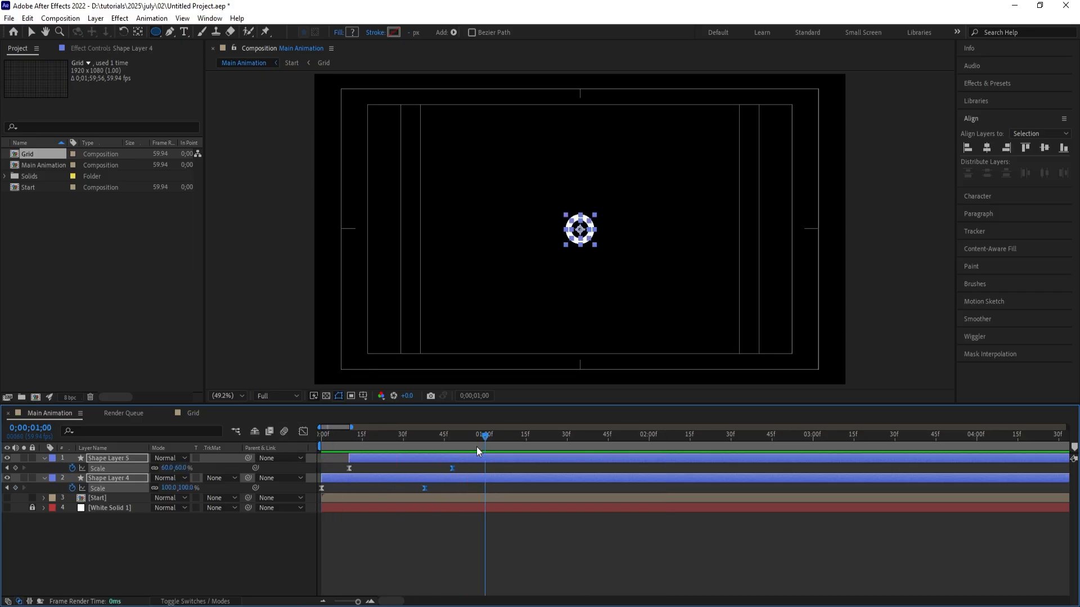
pyautogui.click(147, 538)
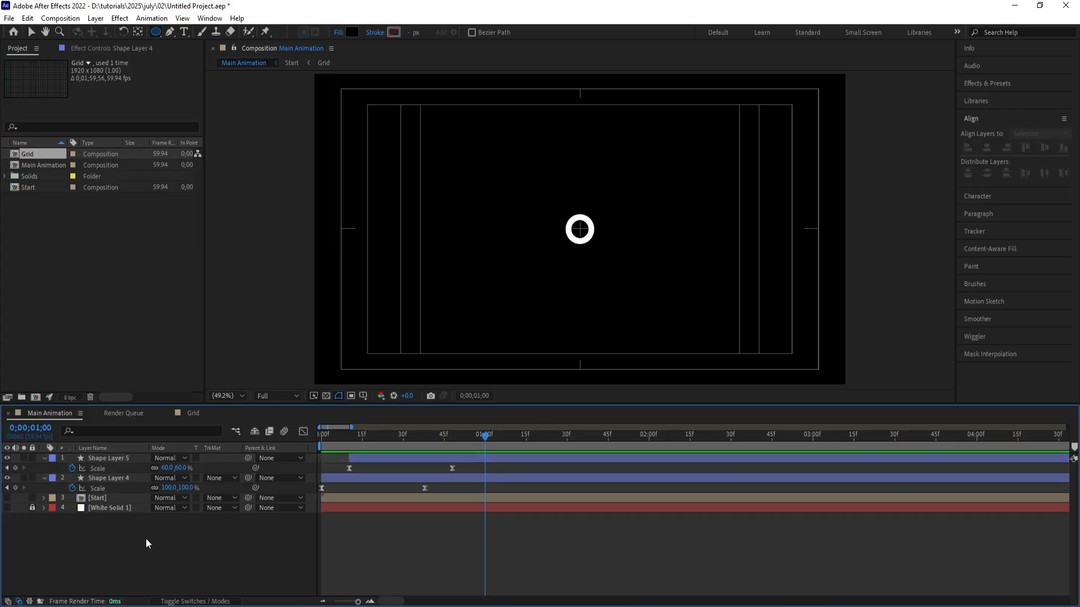
pyautogui.press('u')
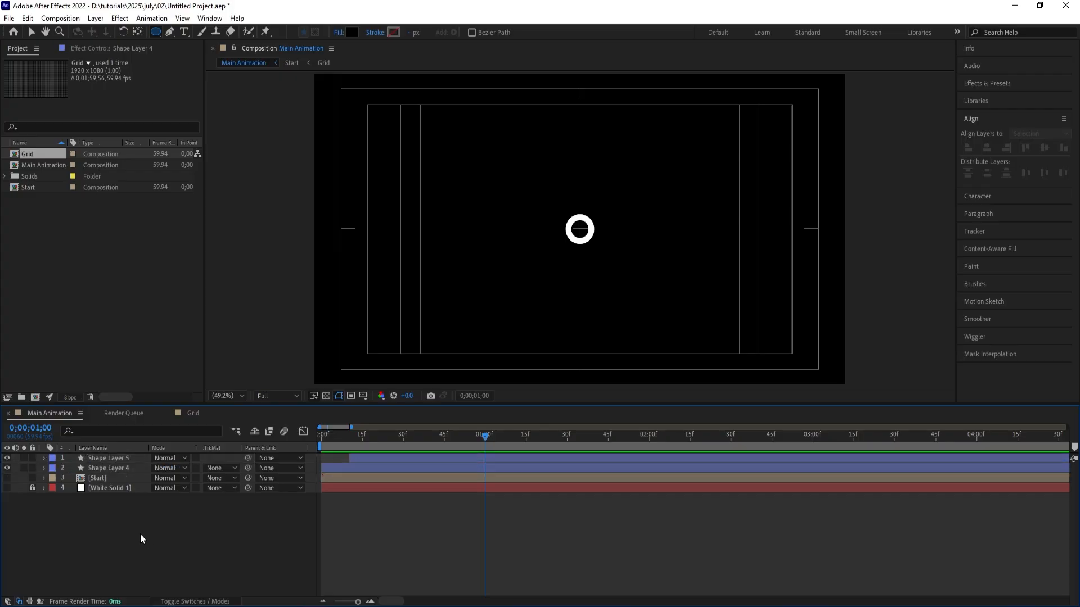
pyautogui.click(111, 468)
pyautogui.keyDown('shift'); pyautogui.click(109, 460); pyautogui.keyUp('shift')
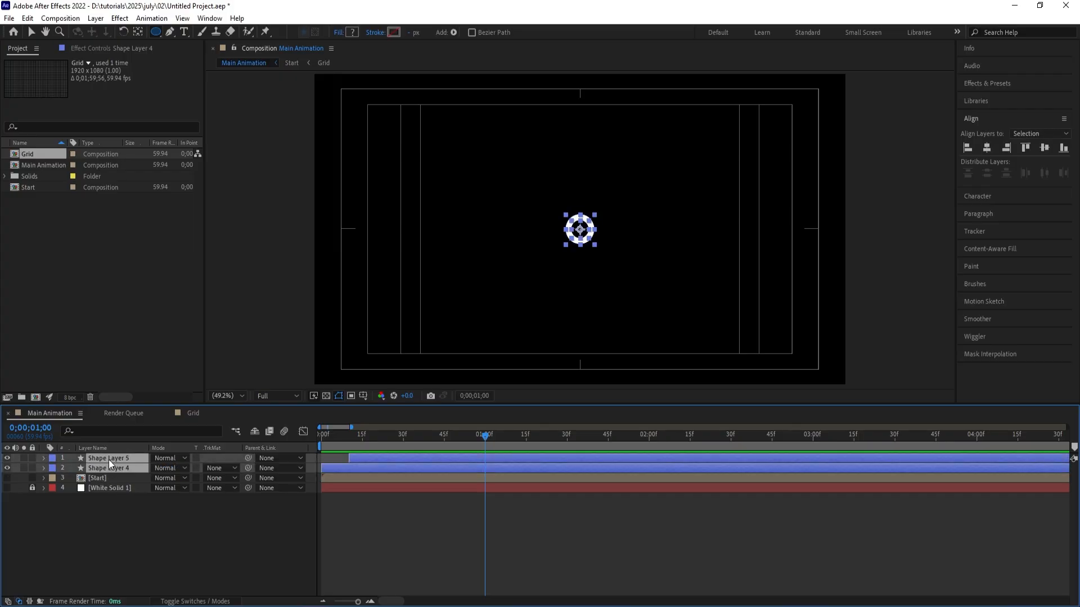
pyautogui.hotkey('ctrl', 'shift', 'c')
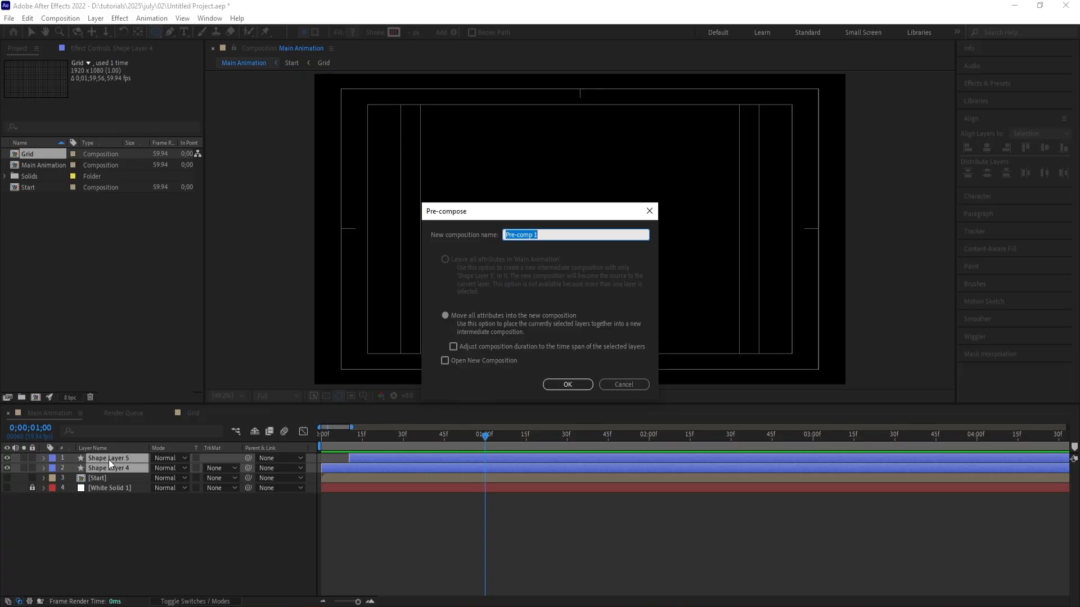
pyautogui.write('Circle')
pyautogui.press('Return')
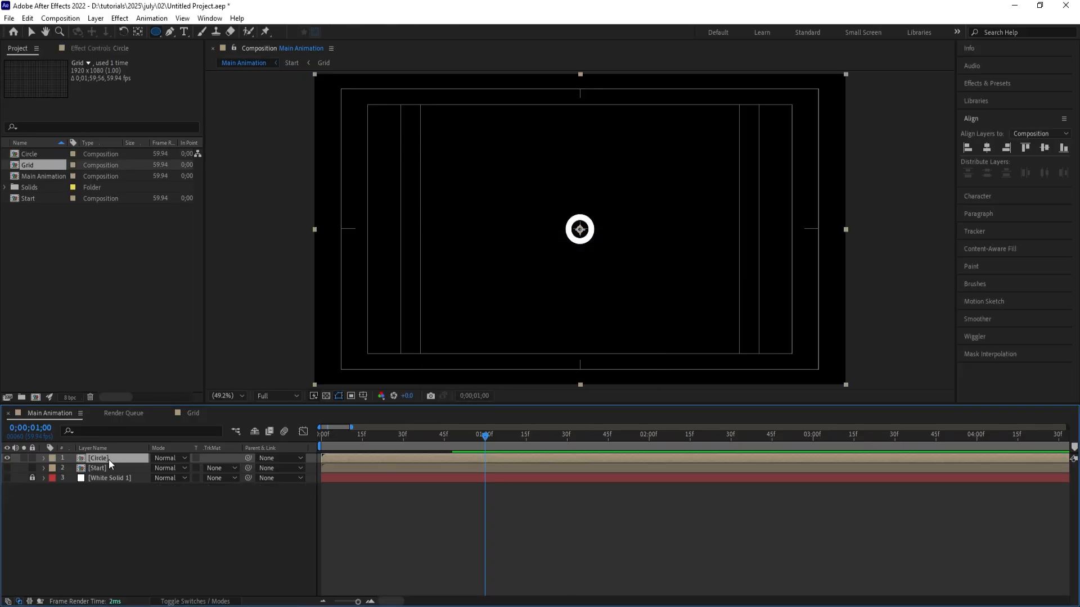
# - Enable Collapse Transformations for the Circle layer in the Main Animation composition
pyautogui.press('F4')
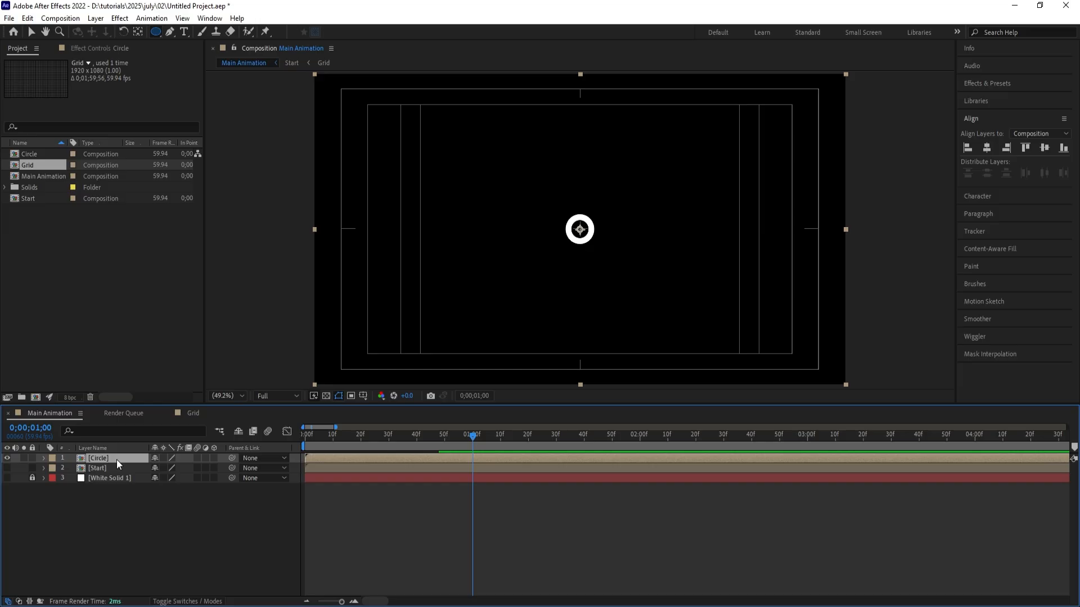
pyautogui.click(166, 458)
pyautogui.click(173, 498)
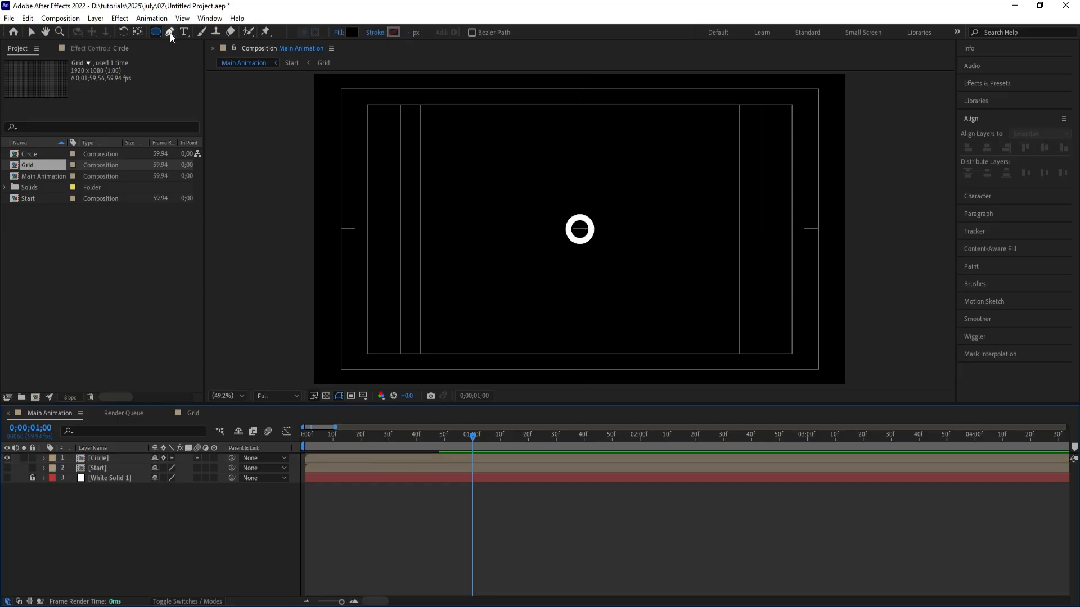
# - Set up the Rectangle tool with fill None and a white FFFFFF stroke
pyautogui.moveTo(158, 30); pyautogui.dragTo(192, 32)
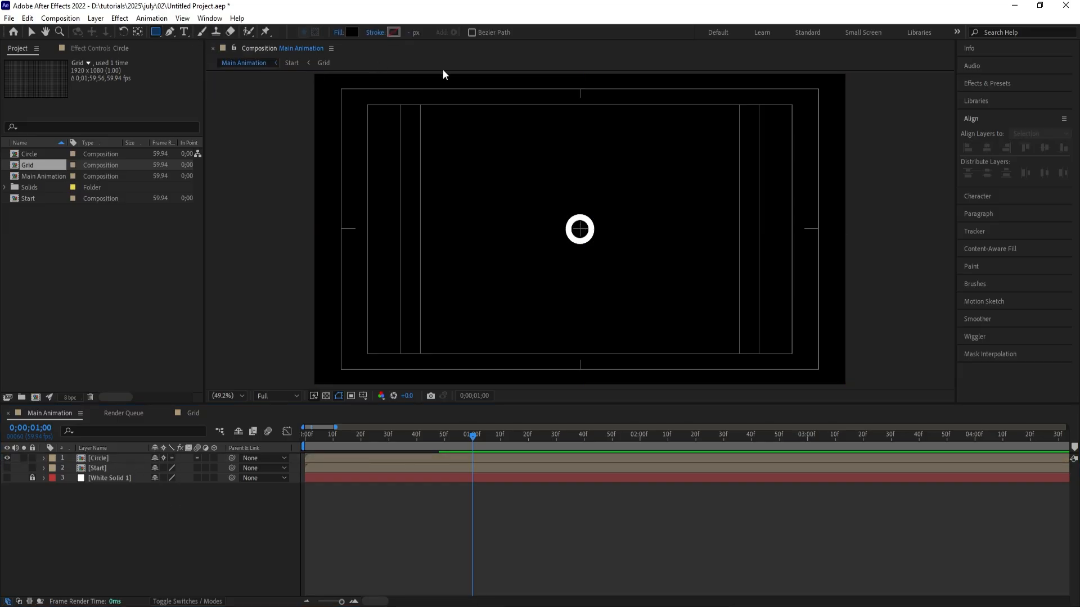
pyautogui.click(338, 33)
pyautogui.click(484, 276)
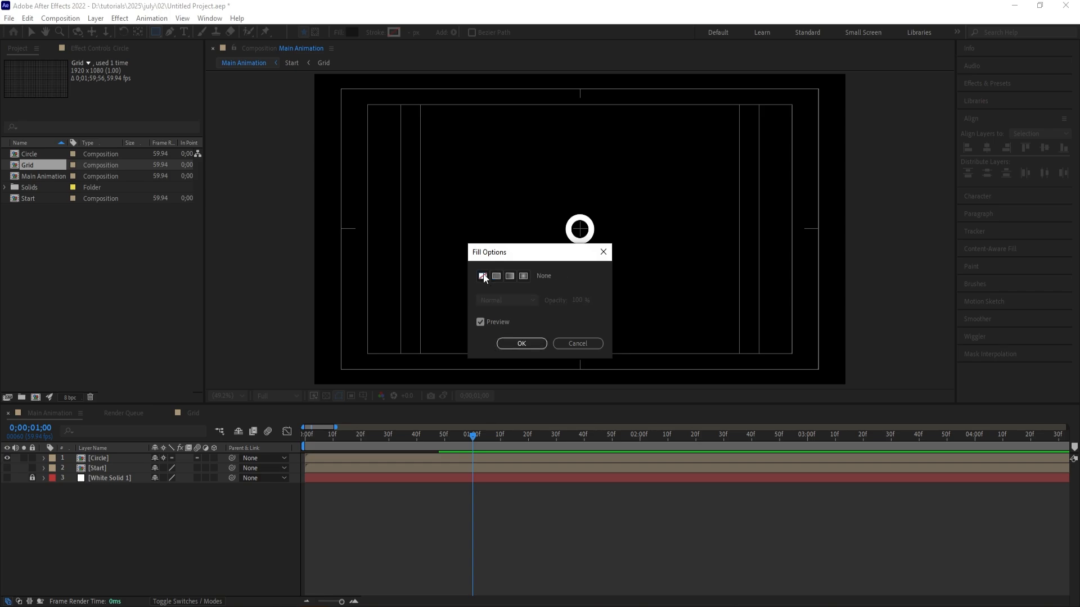
pyautogui.click(508, 344)
pyautogui.click(393, 32)
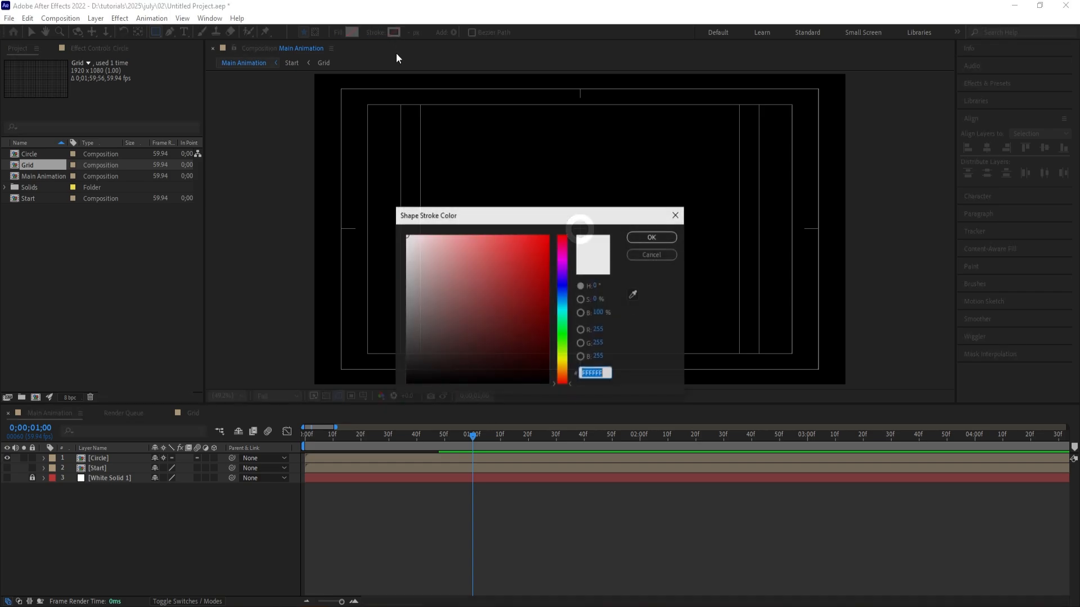
pyautogui.press('Return')
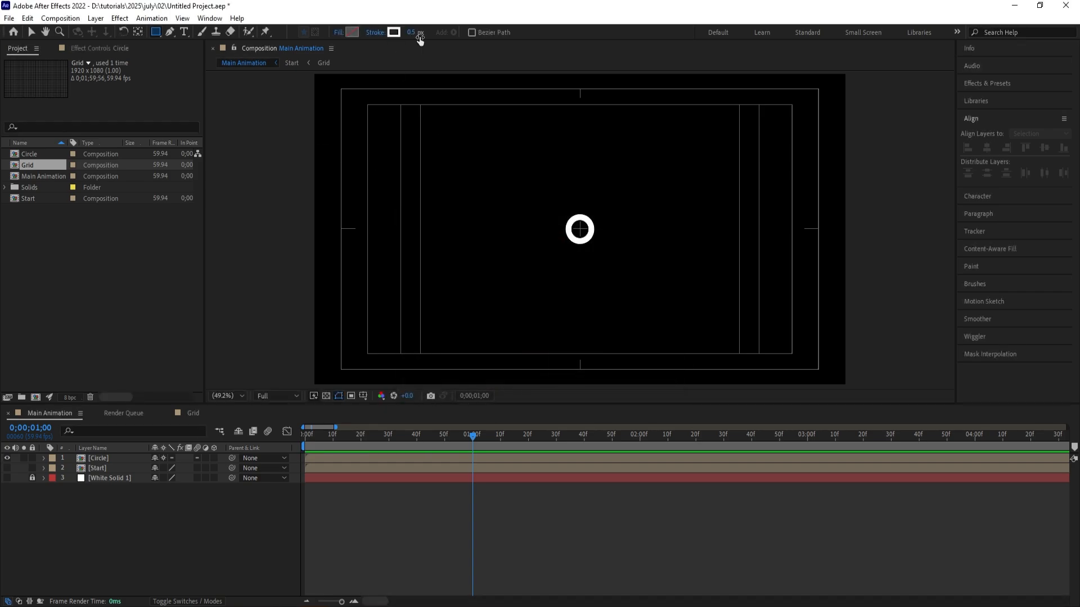
# - Set the stroke width to 1 px and draw a large square outline around the white ring
pyautogui.click(414, 32)
pyautogui.press('Return')
pyautogui.moveTo(470, 134); pyautogui.dragTo(641, 279)
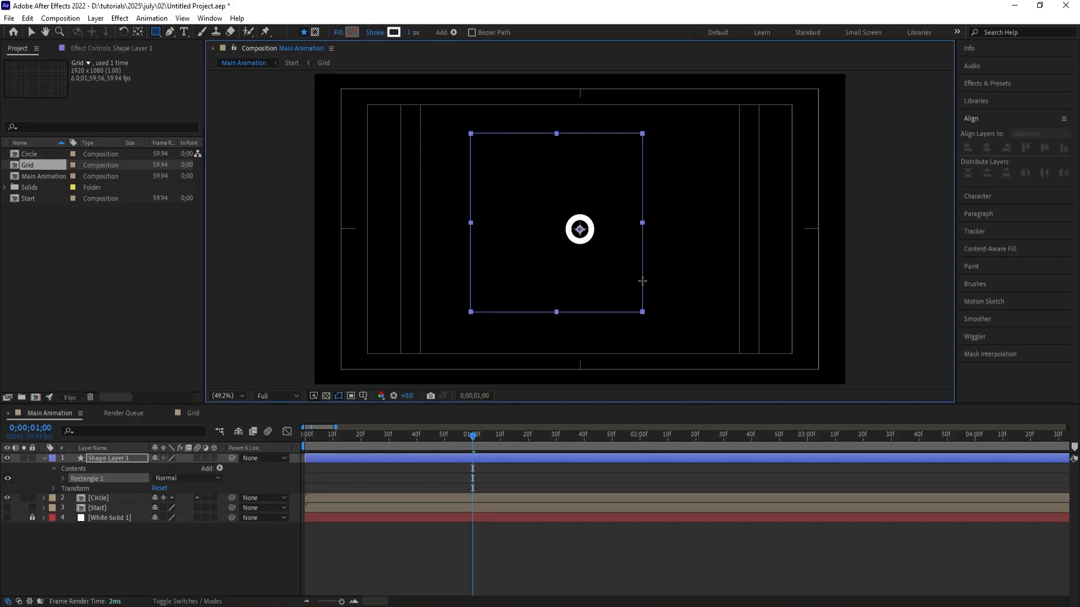
# - Centre the square's anchor point and align the shape layer horizontally and vertically to the centre of the composition
pyautogui.click(364, 479)
pyautogui.click(360, 458)
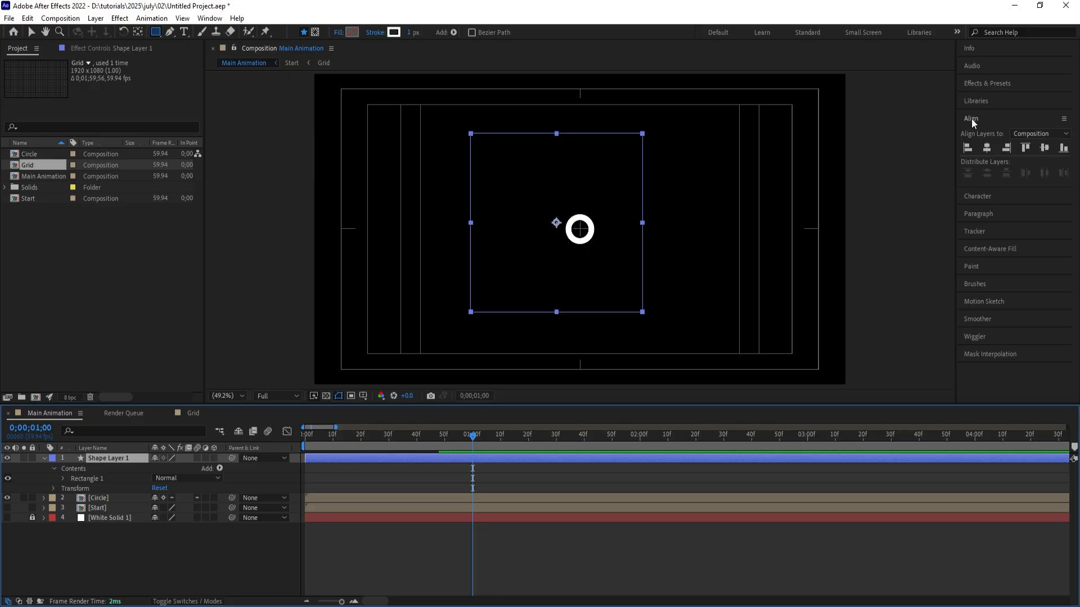
pyautogui.click(987, 147)
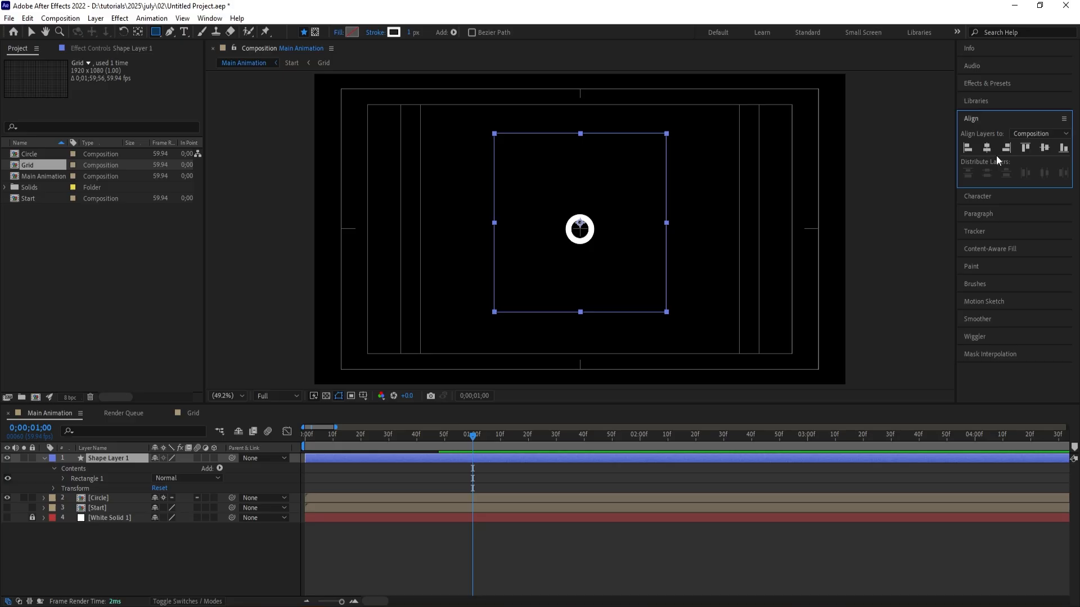
pyautogui.click(1039, 147)
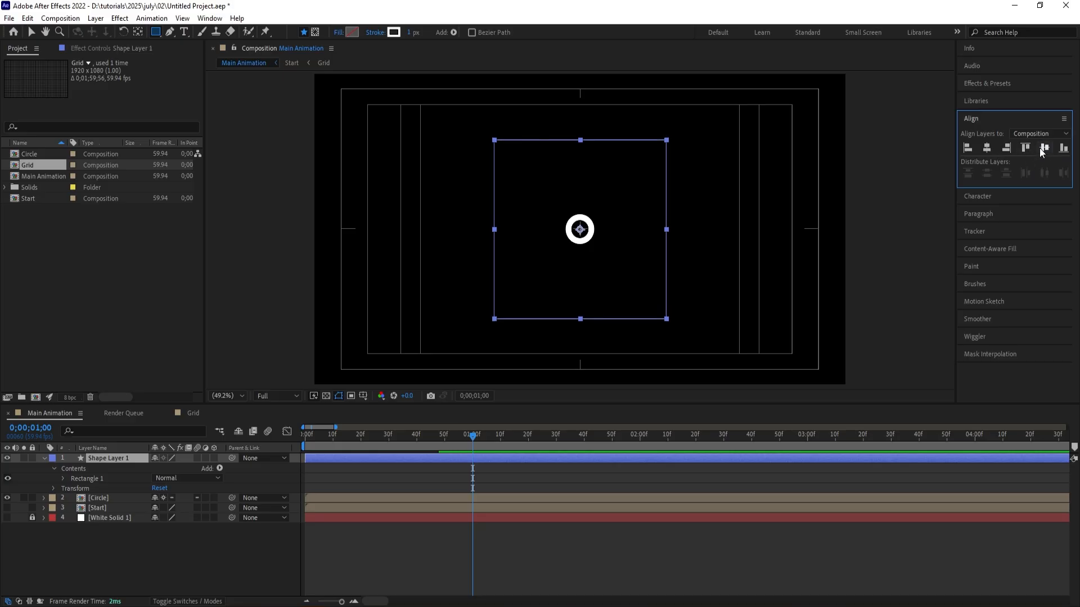
# - Set the square's stroke width to 2 px and preview the animation from the first frame
pyautogui.click(412, 32)
pyautogui.write('2')
pyautogui.press('Return')
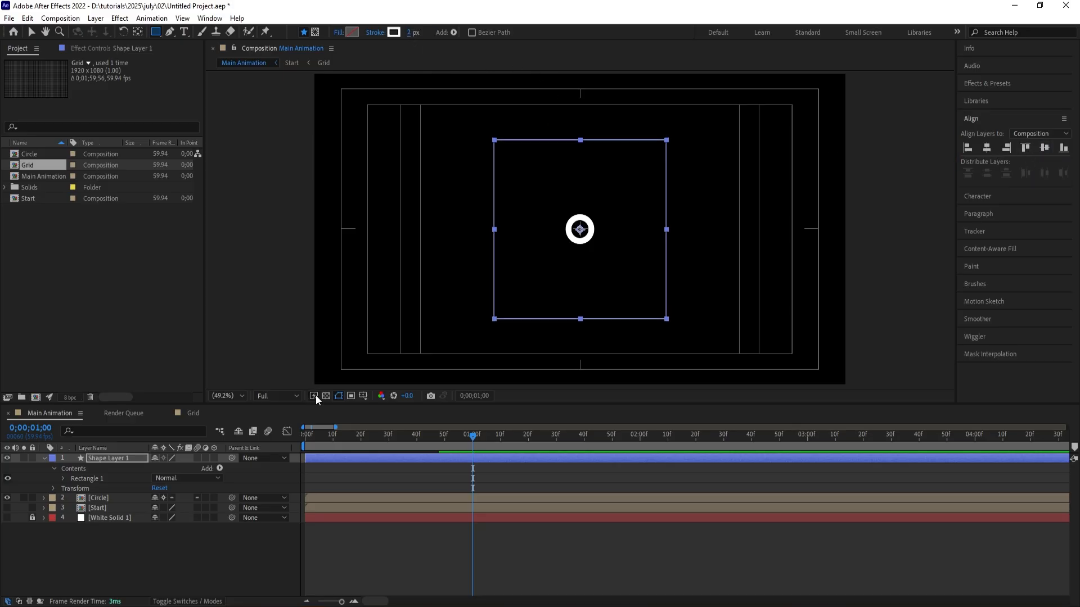
pyautogui.click(368, 468)
pyautogui.moveTo(319, 437); pyautogui.dragTo(303, 438)
pyautogui.press('space')
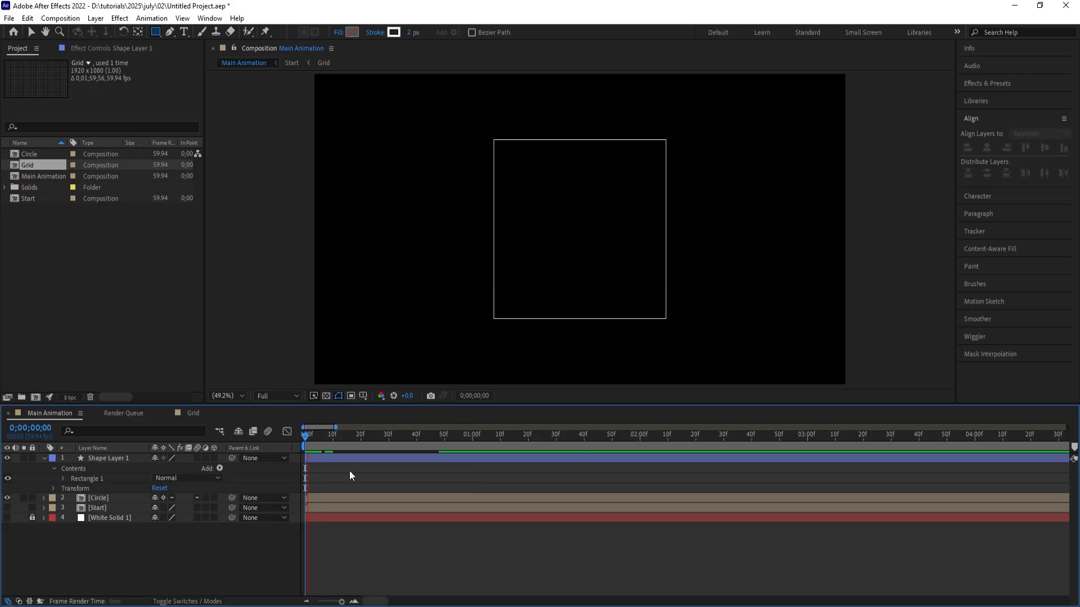
# - Add a Position keyframe to the Circle layer at 0;00;01;00
pyautogui.click(474, 438)
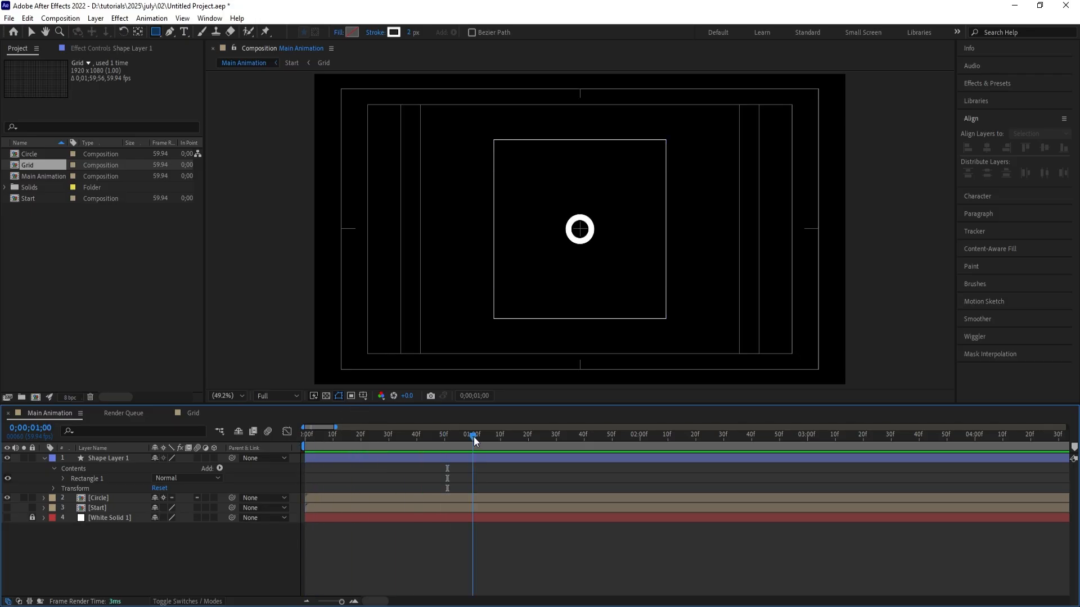
pyautogui.click(103, 497)
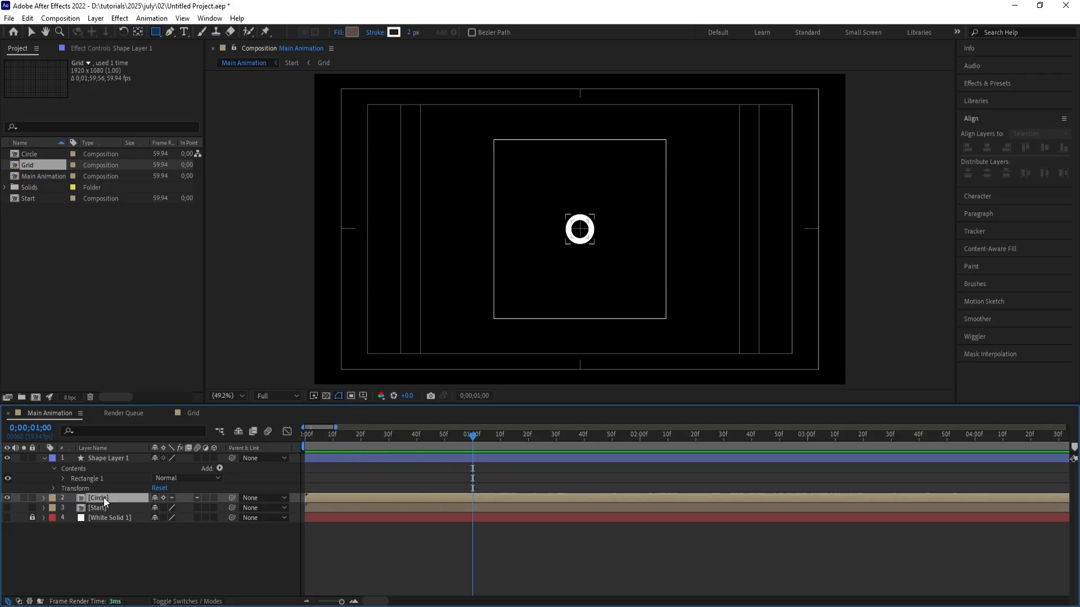
pyautogui.press('p')
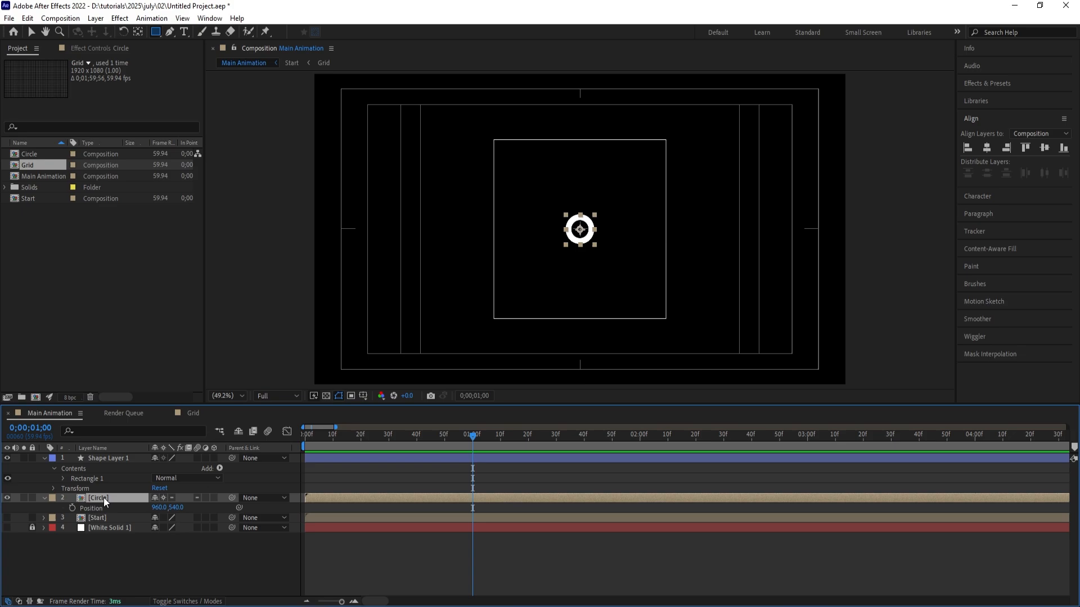
pyautogui.click(72, 508)
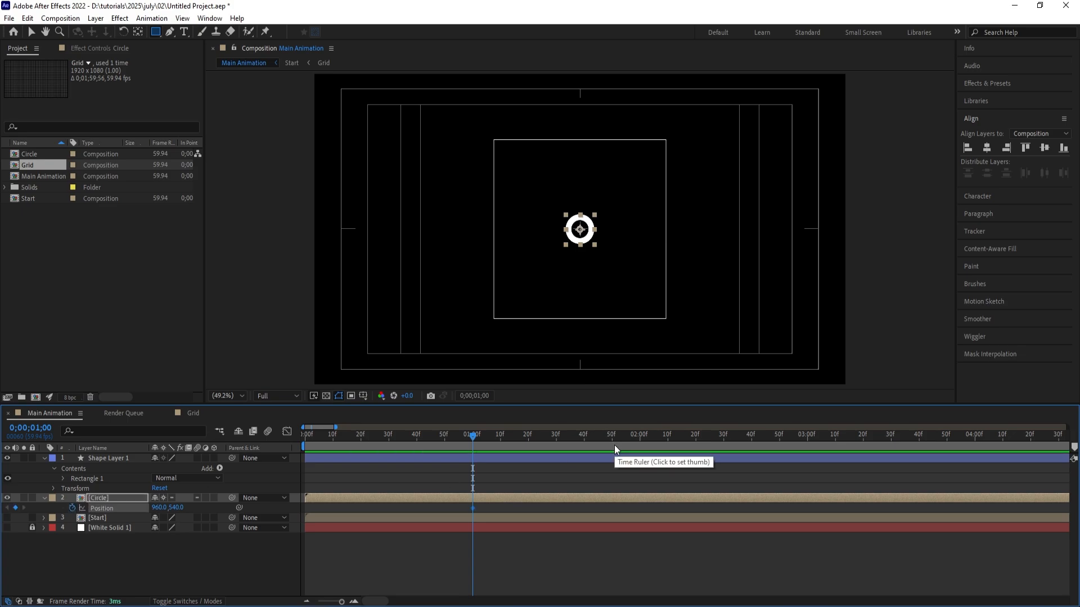
# - At 0;00;01;43, move the ring onto the square's lower-right corner, at about 1271, 851, using snapping
pyautogui.press('-')
pyautogui.moveTo(448, 437); pyautogui.dragTo(467, 441)
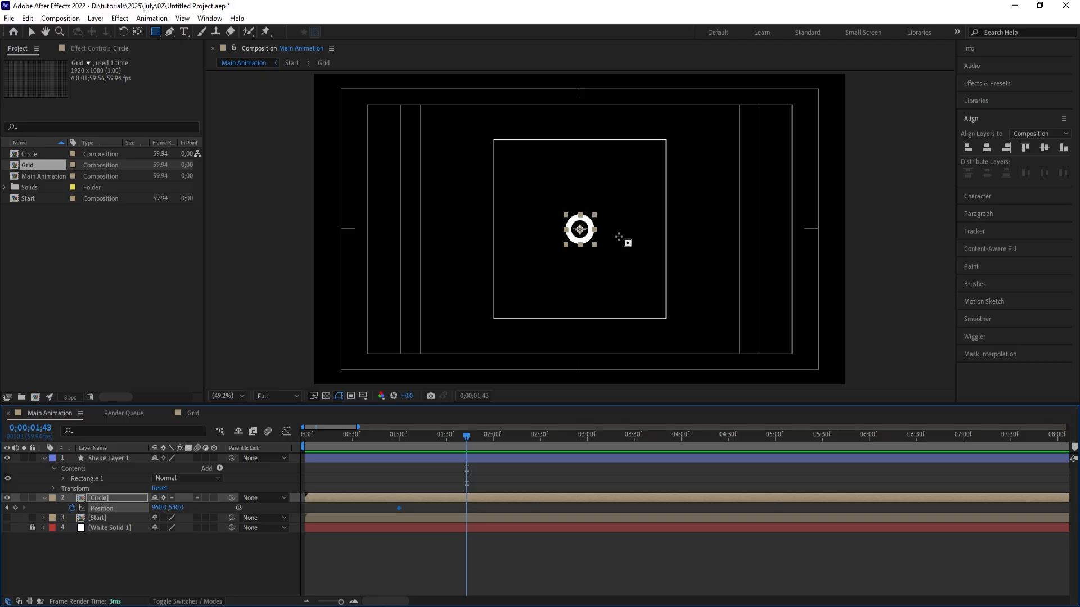
pyautogui.press('v')
pyautogui.moveTo(580, 230); pyautogui.dragTo(685, 344)
pyautogui.scroll(3, 653, 306)
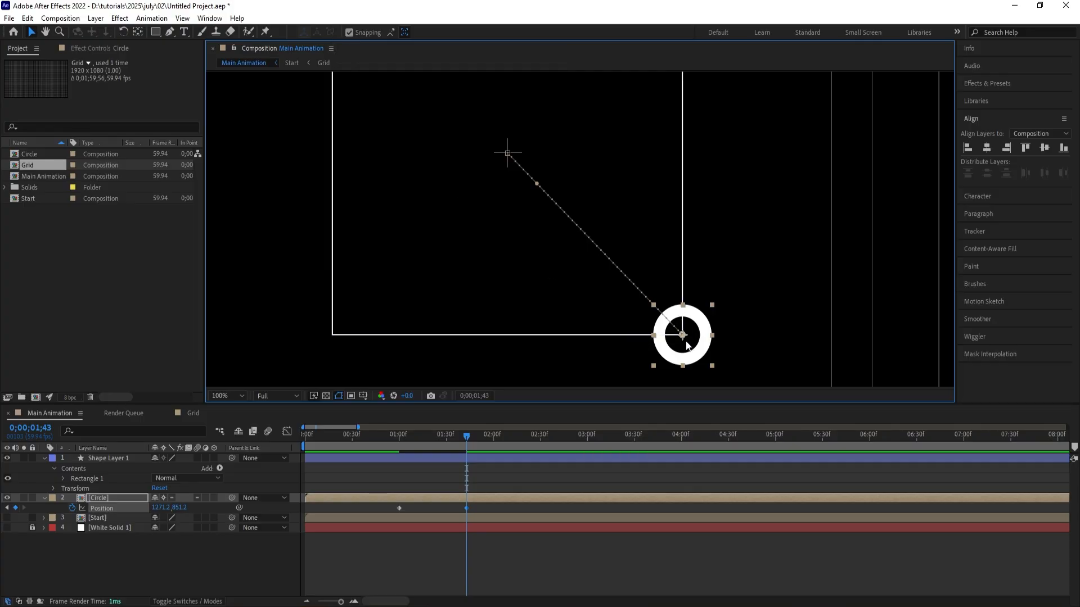
# - Duplicate the Circle layer and place the copy on the square's lower-left corner at 0;00;01;43
pyautogui.click(444, 477)
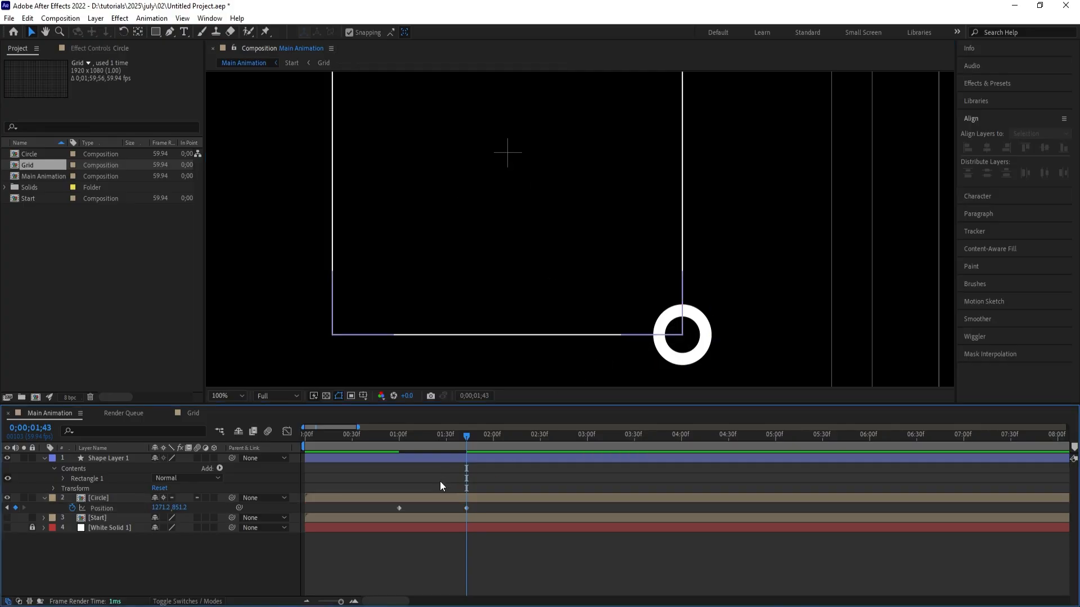
pyautogui.click(416, 498)
pyautogui.hotkey('ctrl', 'd')
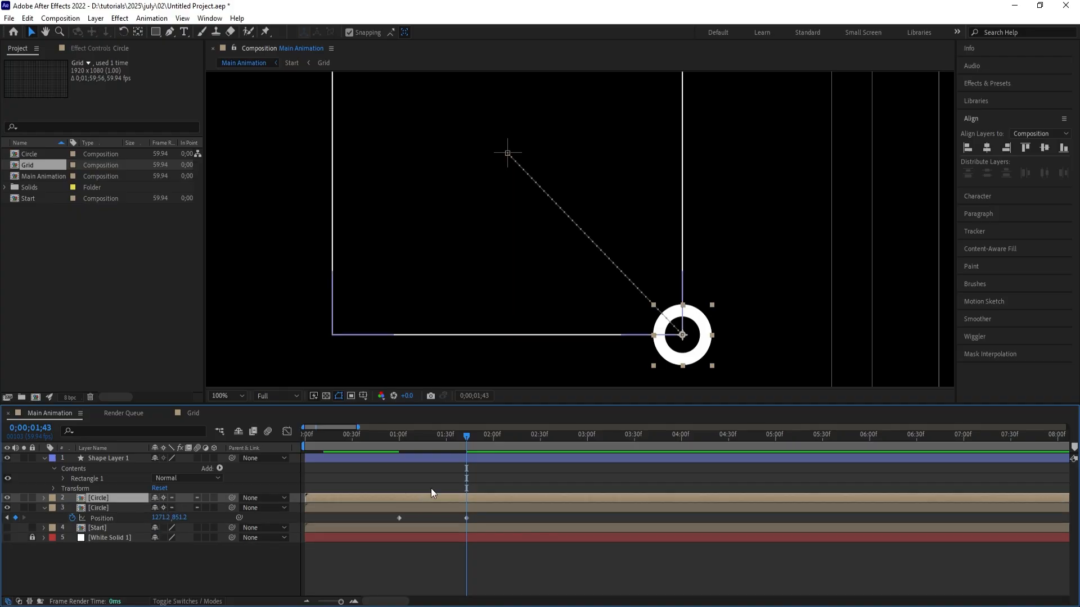
pyautogui.moveTo(668, 354); pyautogui.dragTo(336, 358)
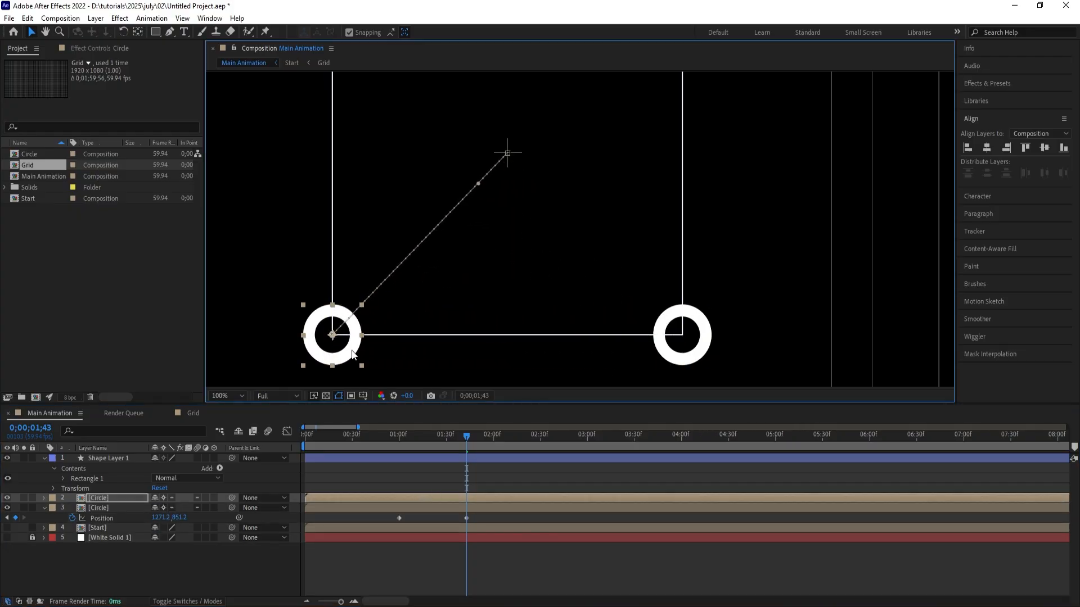
# - Duplicate the Circle layer twice more and place the copies on the square's upper-left and upper-right corners
pyautogui.click(434, 501)
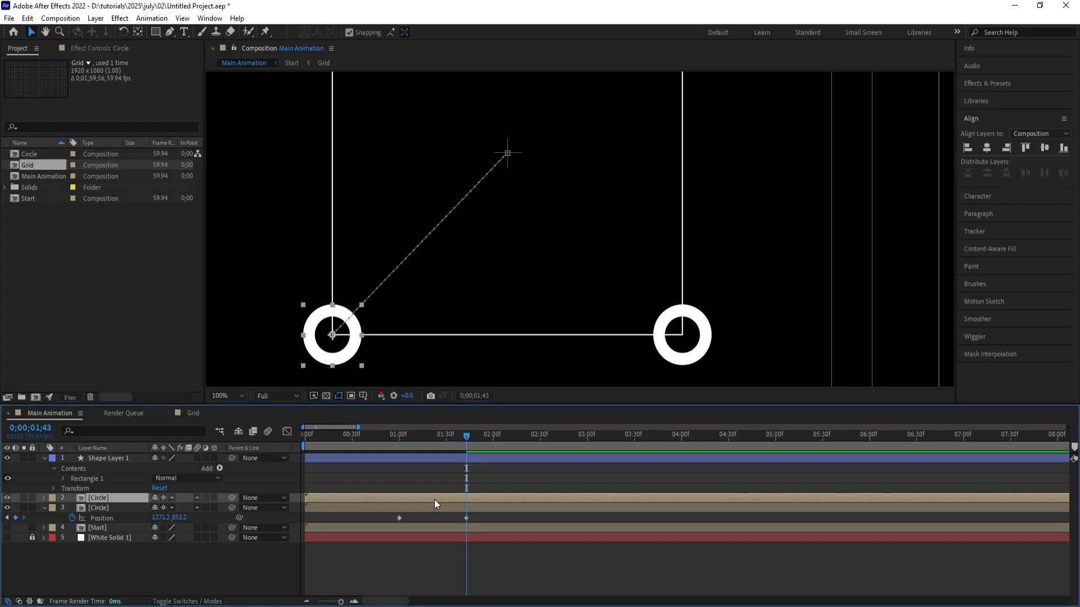
pyautogui.hotkey('ctrl', 'd')
pyautogui.moveTo(346, 326); pyautogui.dragTo(699, 216)
pyautogui.hotkey('ctrl', 'd')
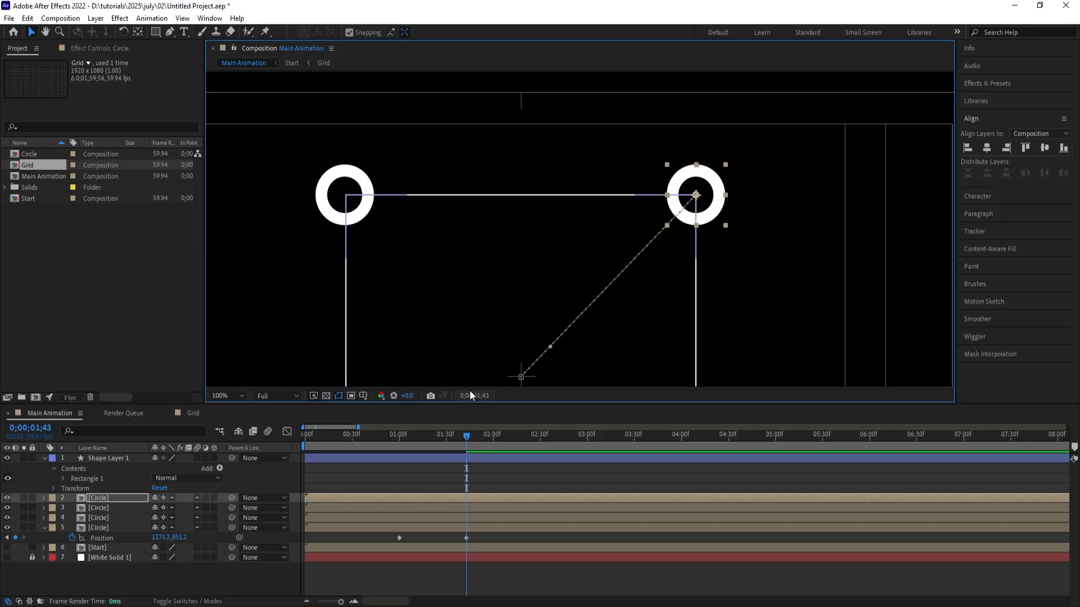
# - Reveal the Position keyframes of all four Circle layers and preview the rings moving out to the corners
pyautogui.click(436, 480)
pyautogui.press('u')
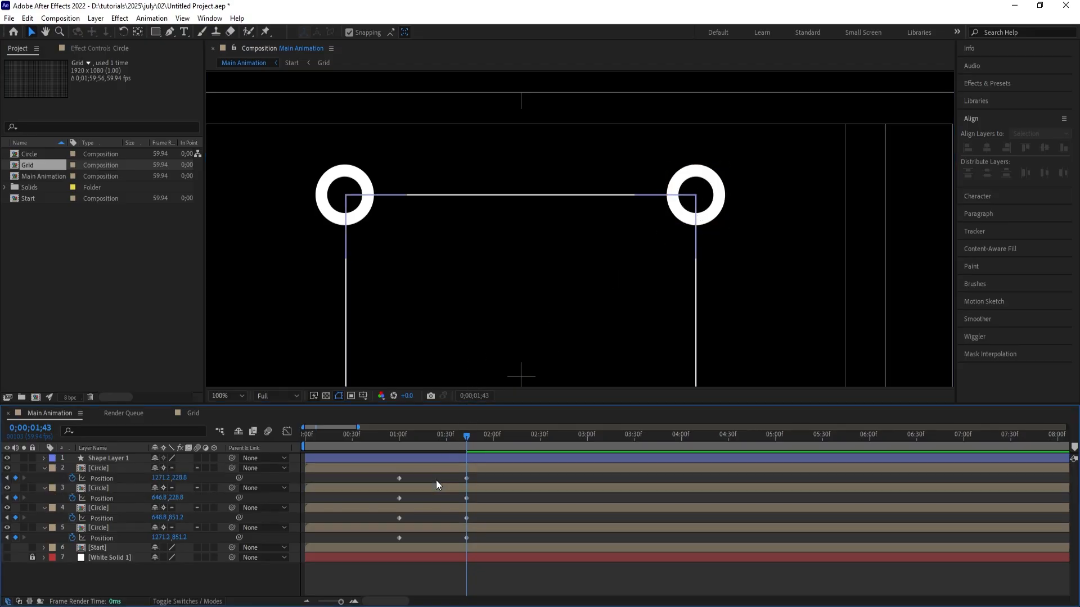
pyautogui.click(394, 437)
pyautogui.click(224, 397)
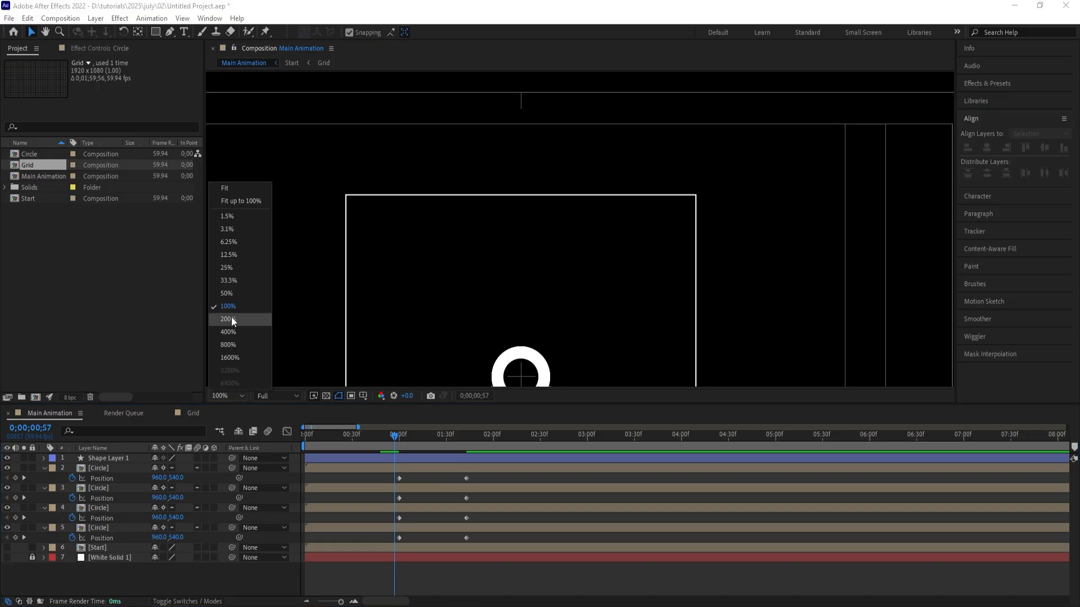
pyautogui.click(228, 191)
pyautogui.press('space')
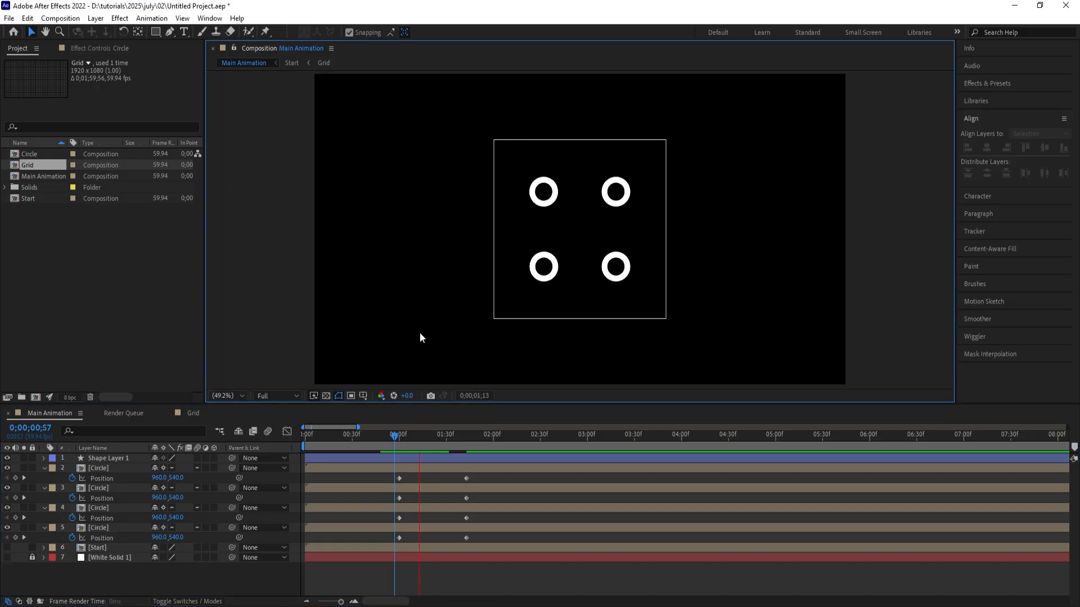
# - Ease all Position keyframes of the four Circle layers and shape their speed curves into a steep peak midway
pyautogui.click(468, 512)
pyautogui.moveTo(476, 477); pyautogui.dragTo(366, 553)
pyautogui.press('F9')
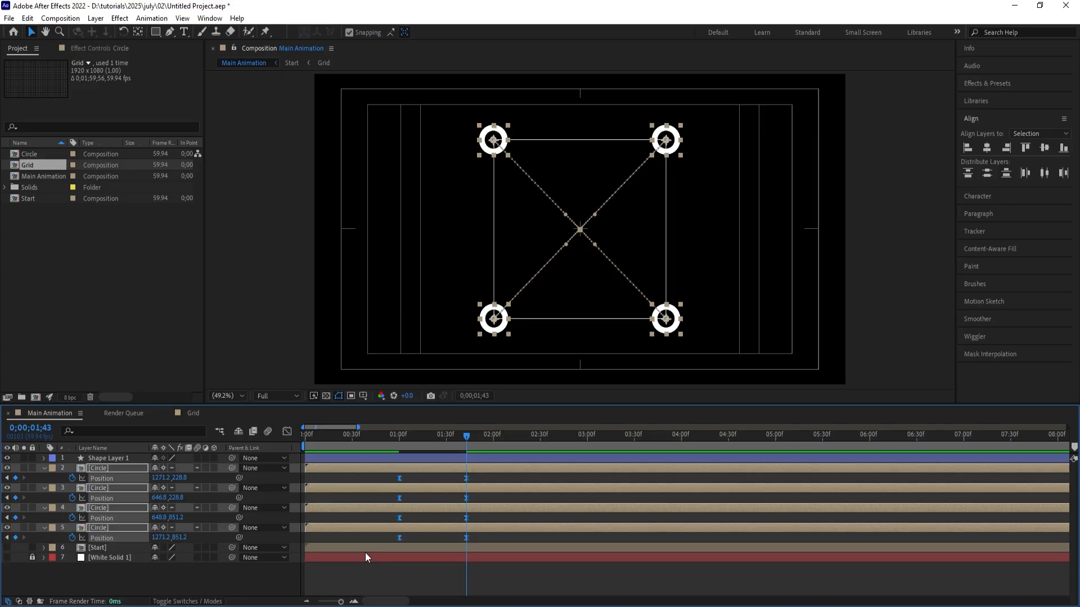
pyautogui.click(287, 432)
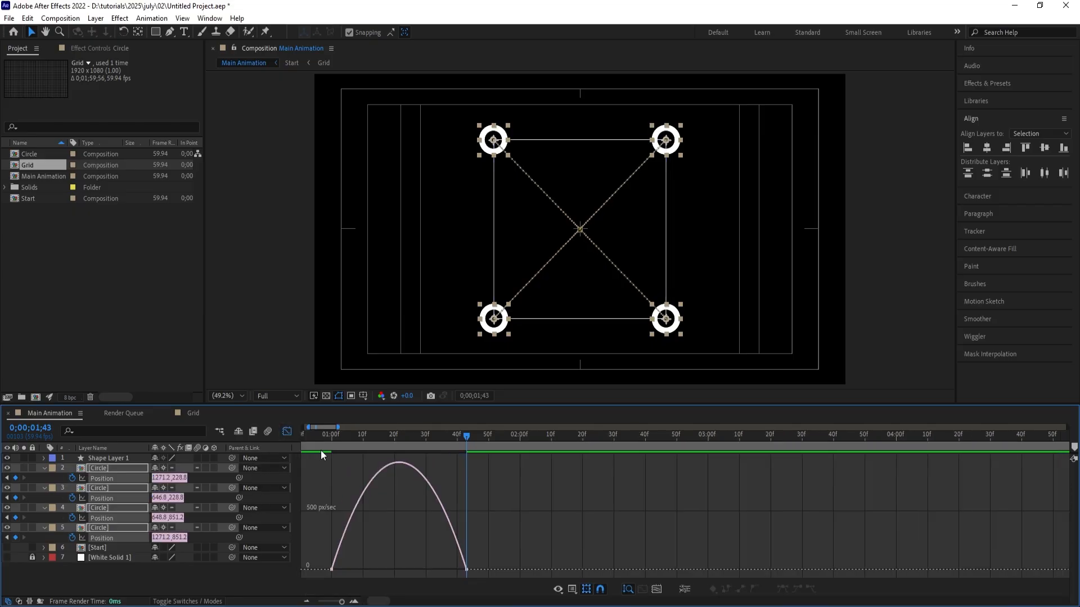
pyautogui.moveTo(528, 574); pyautogui.dragTo(297, 453)
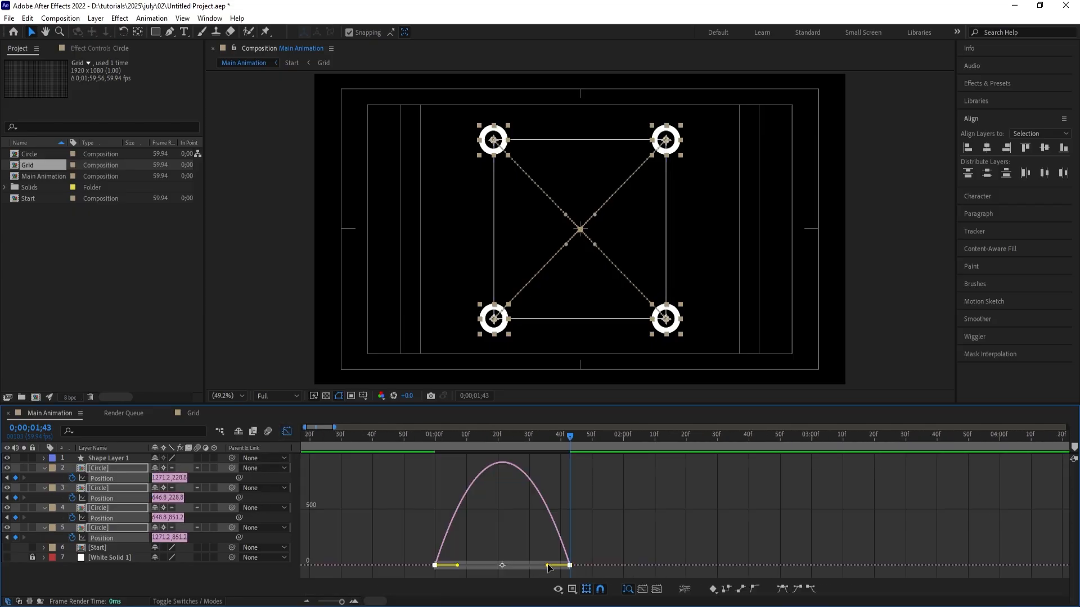
pyautogui.moveTo(548, 568); pyautogui.dragTo(521, 564)
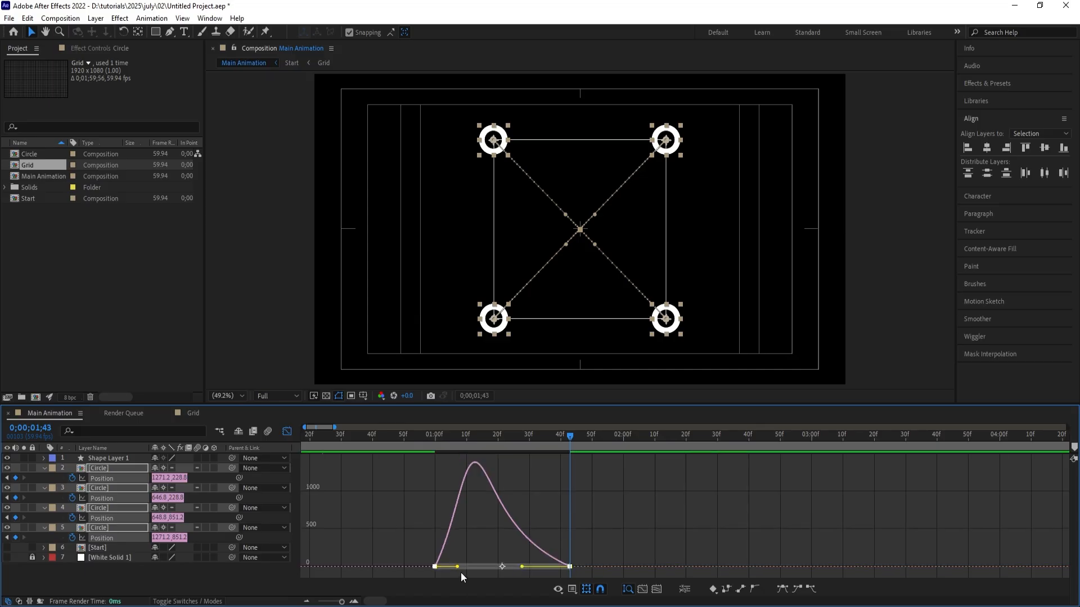
pyautogui.moveTo(457, 568); pyautogui.dragTo(483, 567)
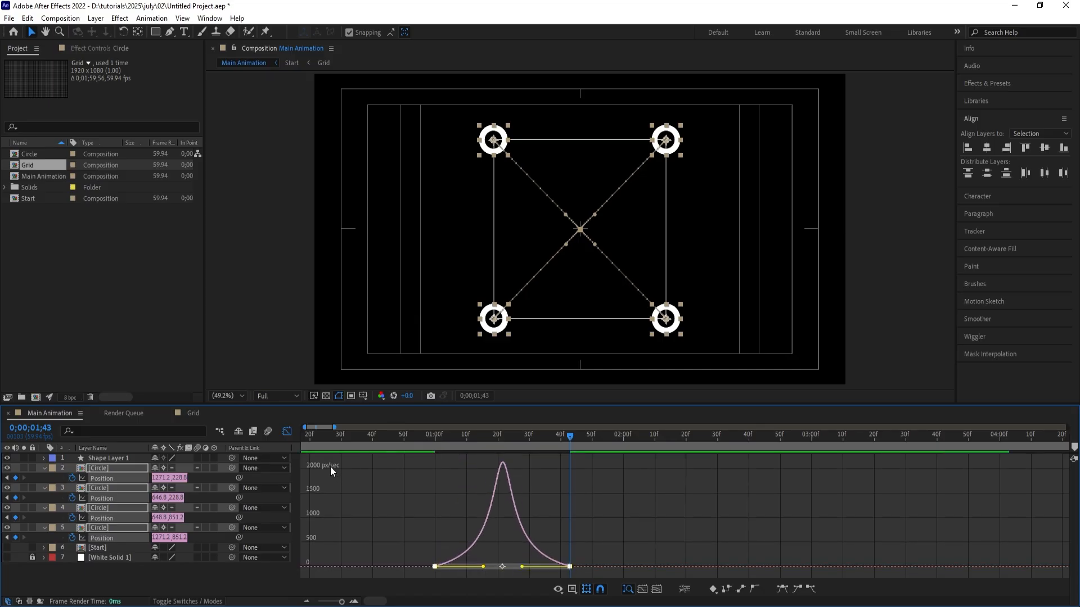
pyautogui.click(287, 431)
# - Preview the eased ring movement from the first frame and again from 0;00;01;00, finishing on a Position keyframe
pyautogui.press('Home')
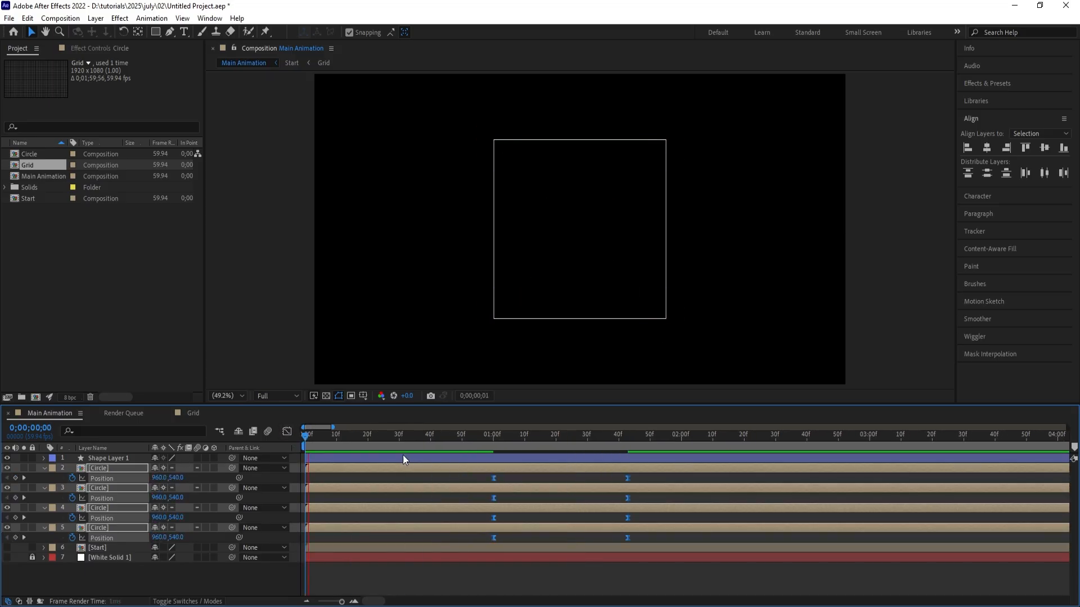
pyautogui.press('space')
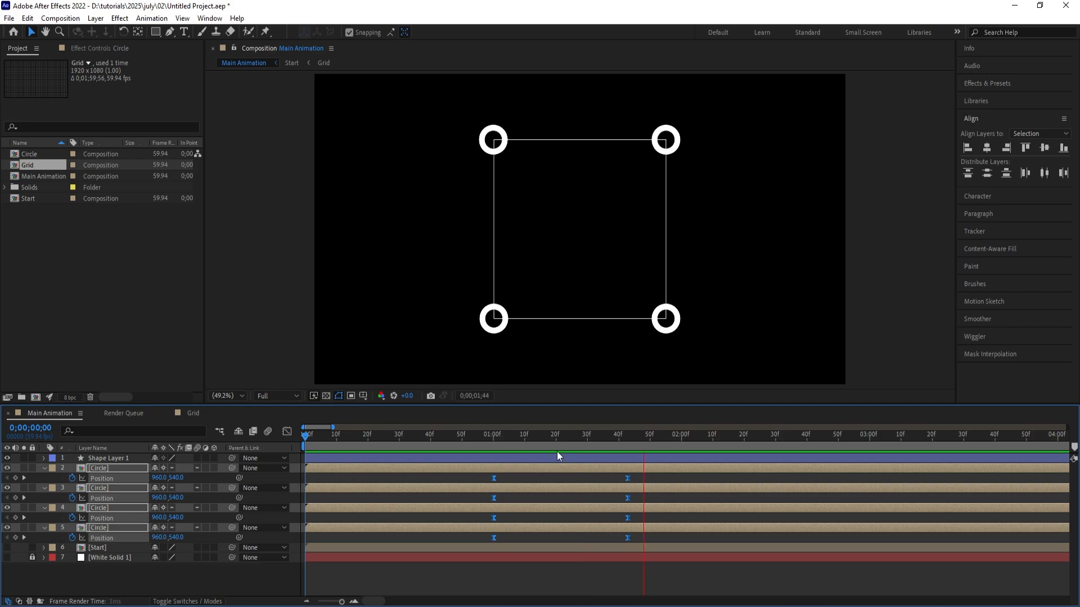
pyautogui.click(494, 436)
pyautogui.press('space')
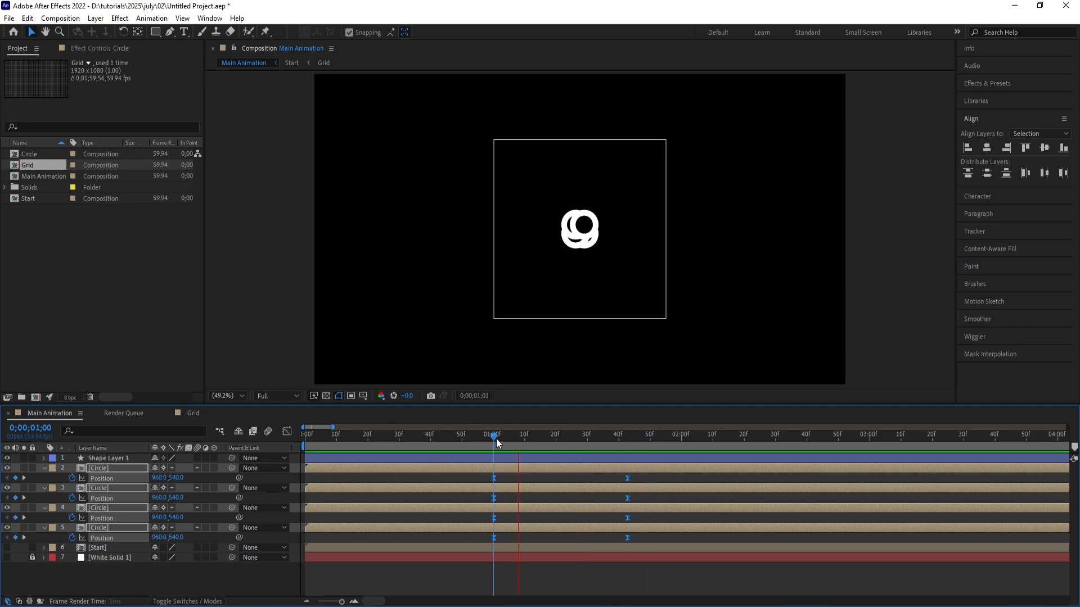
pyautogui.press('space')
pyautogui.press('j')
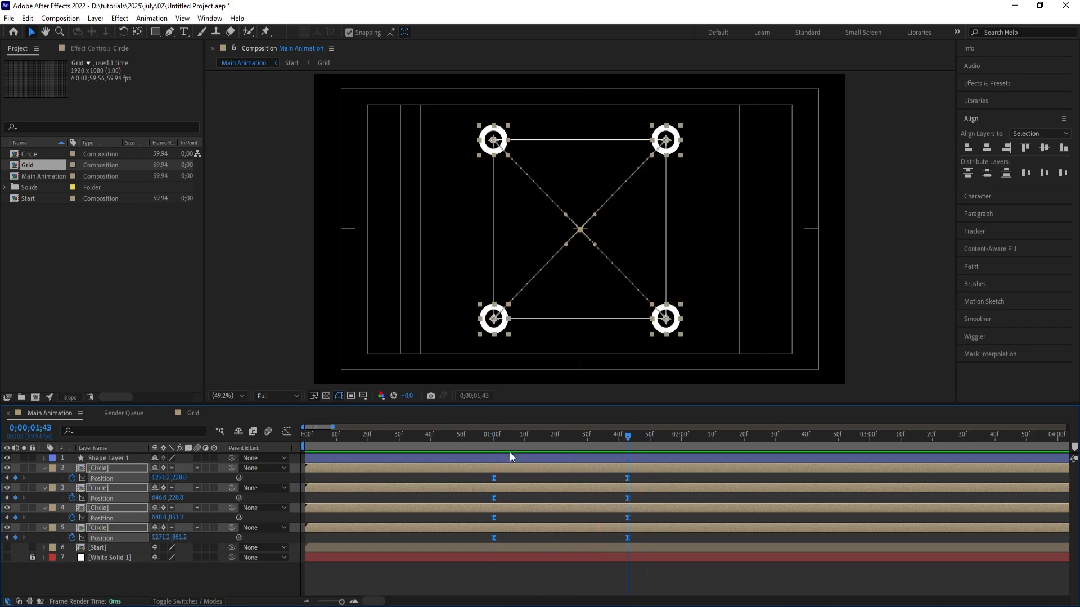
# - Reapply Easy Ease to all Position keyframes of the four Circle layers and reshape their speed curves into a steep central peak
pyautogui.press('j')
pyautogui.click(507, 474)
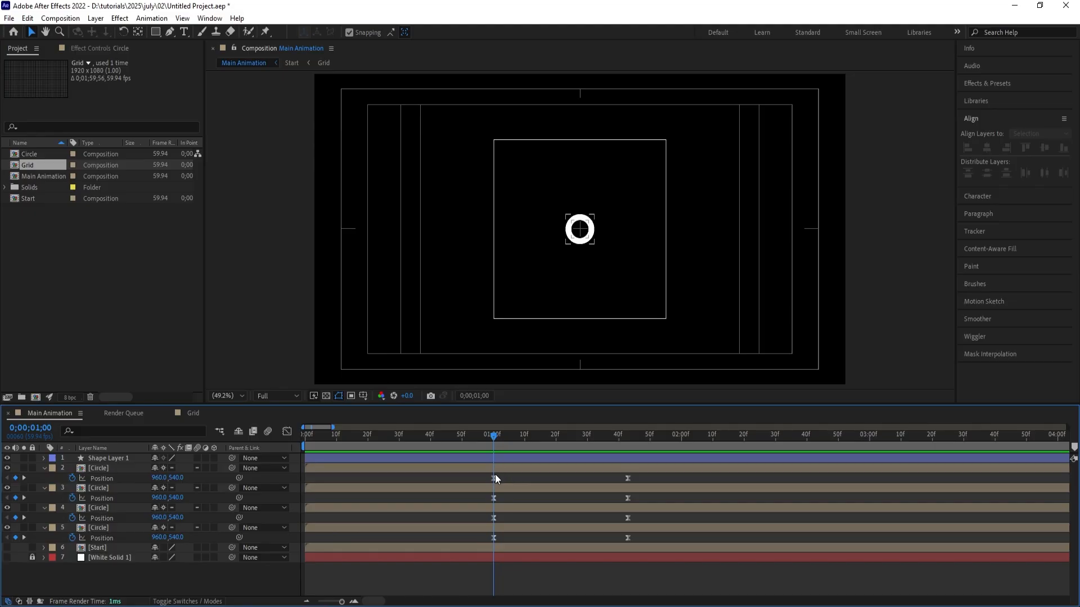
pyautogui.moveTo(483, 475); pyautogui.dragTo(656, 564)
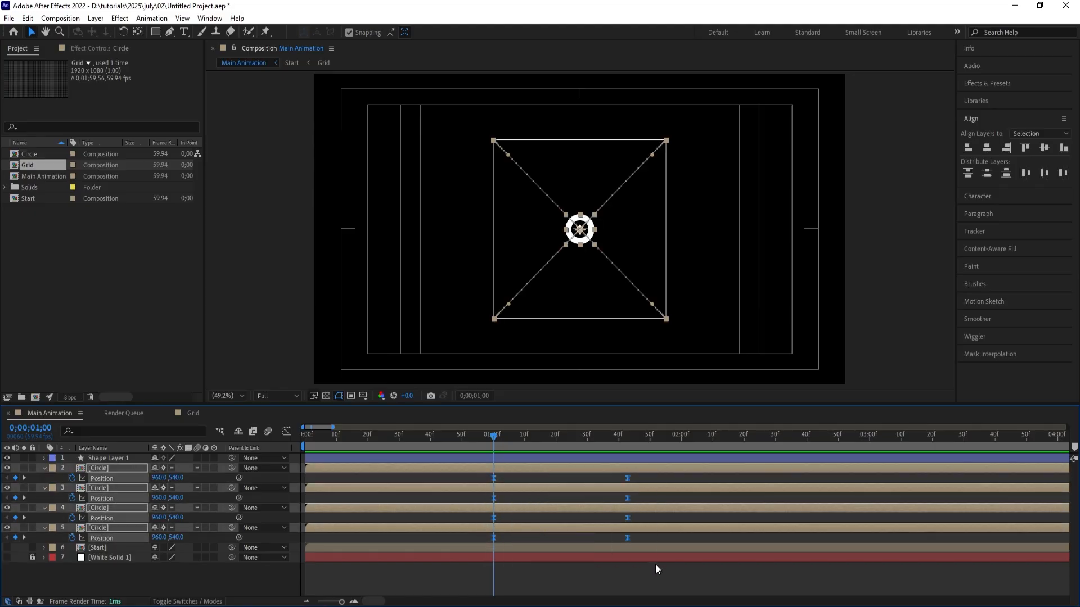
pyautogui.press('F9')
pyautogui.click(287, 431)
pyautogui.moveTo(692, 511); pyautogui.dragTo(484, 578)
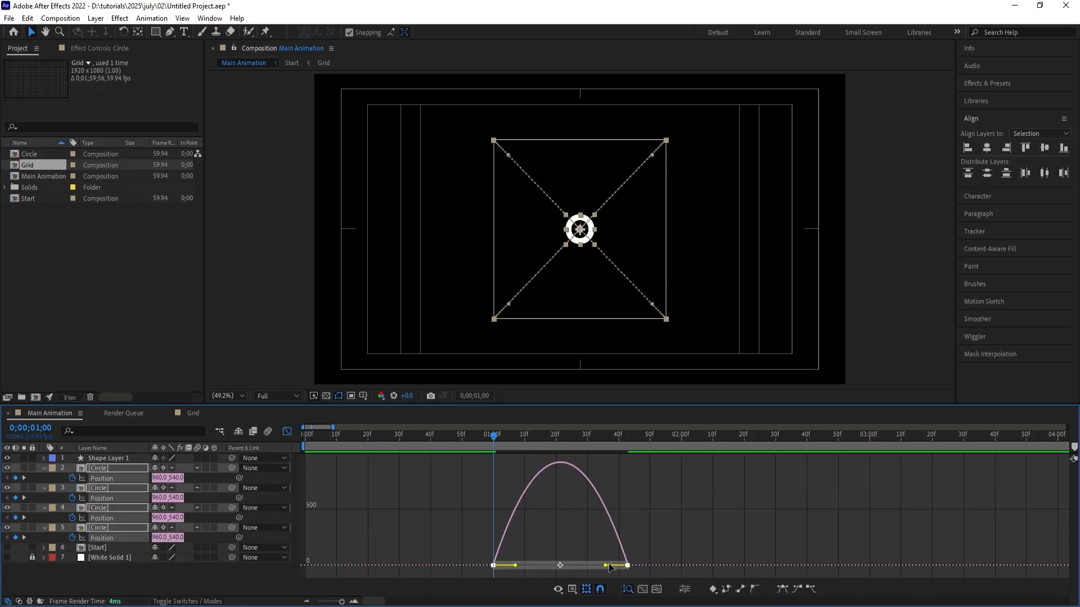
pyautogui.moveTo(606, 565); pyautogui.dragTo(535, 567)
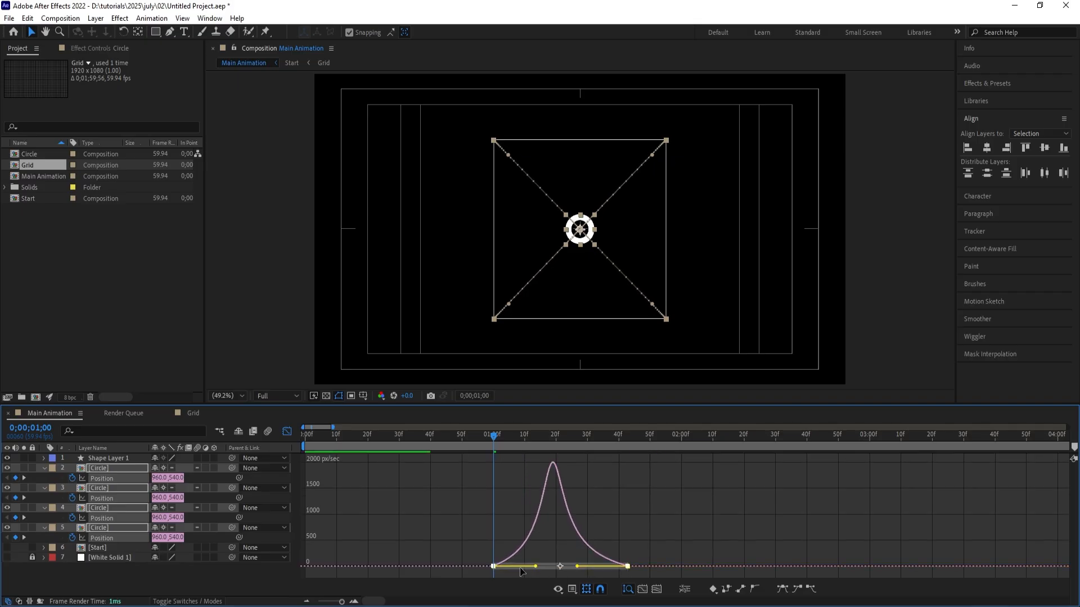
pyautogui.click(286, 431)
# - Stagger the end Position keyframes of the lower three Circle layers progressively later and preview the rings from the first frame
pyautogui.click(639, 496)
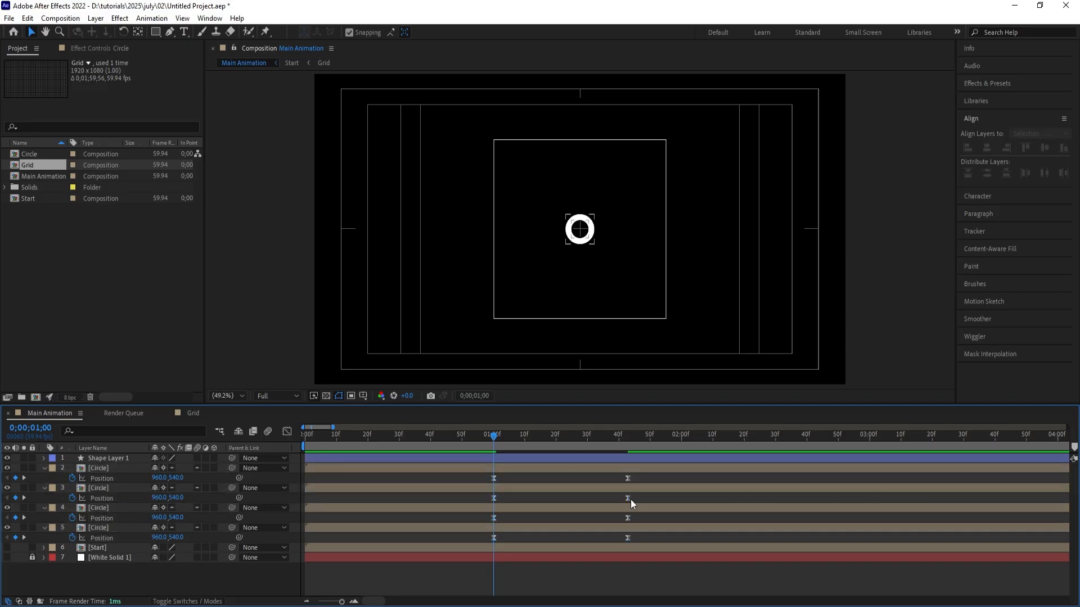
pyautogui.moveTo(628, 497); pyautogui.dragTo(704, 545)
pyautogui.press('space')
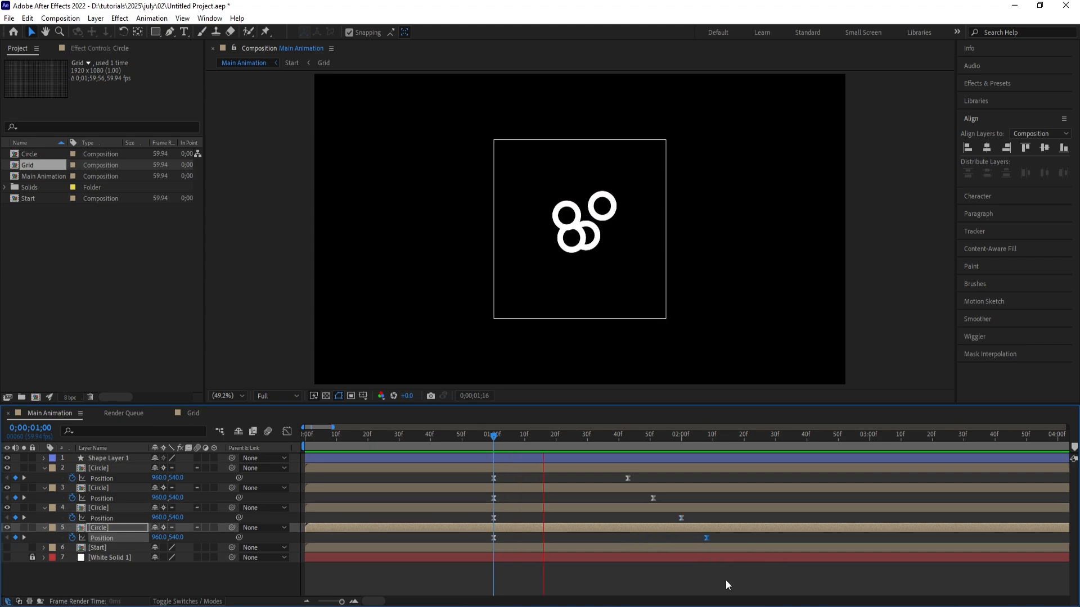
pyautogui.press('space')
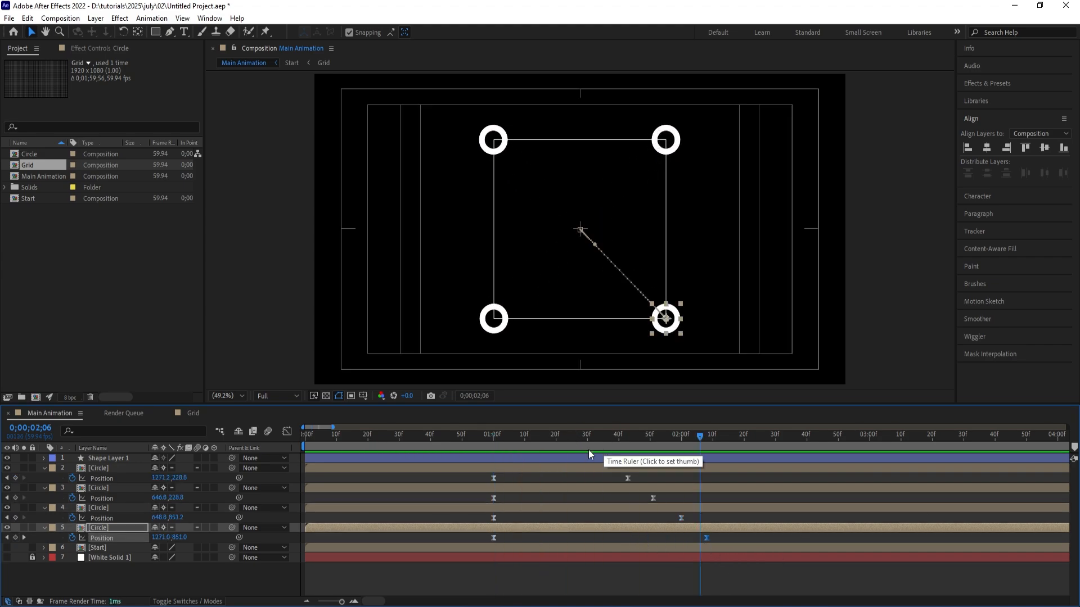
pyautogui.scroll(-3, 524, 449)
pyautogui.moveTo(331, 441); pyautogui.dragTo(269, 432)
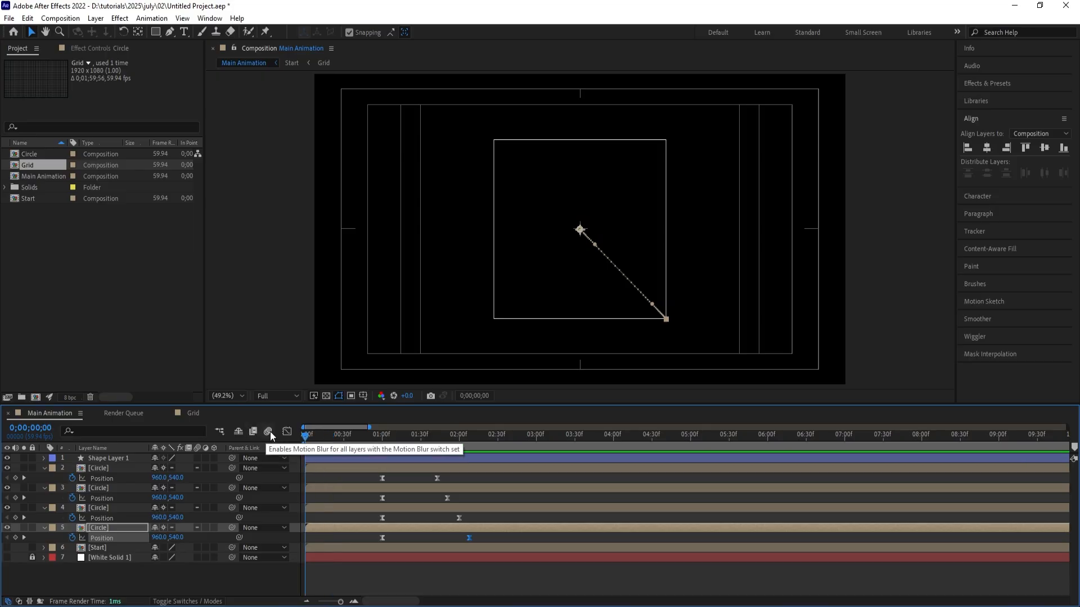
pyautogui.press('space')
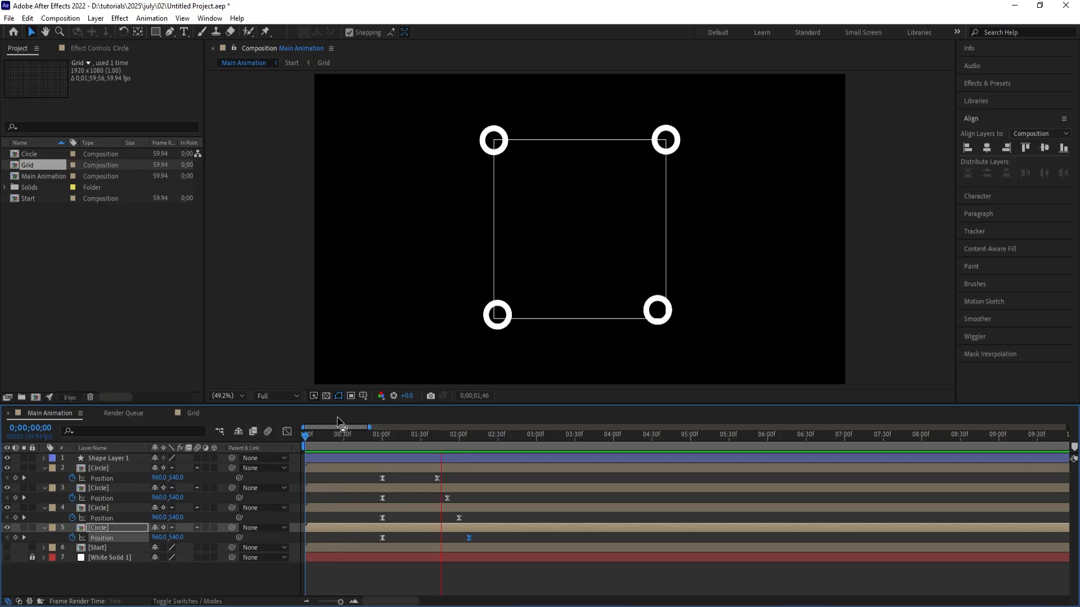
pyautogui.press('space')
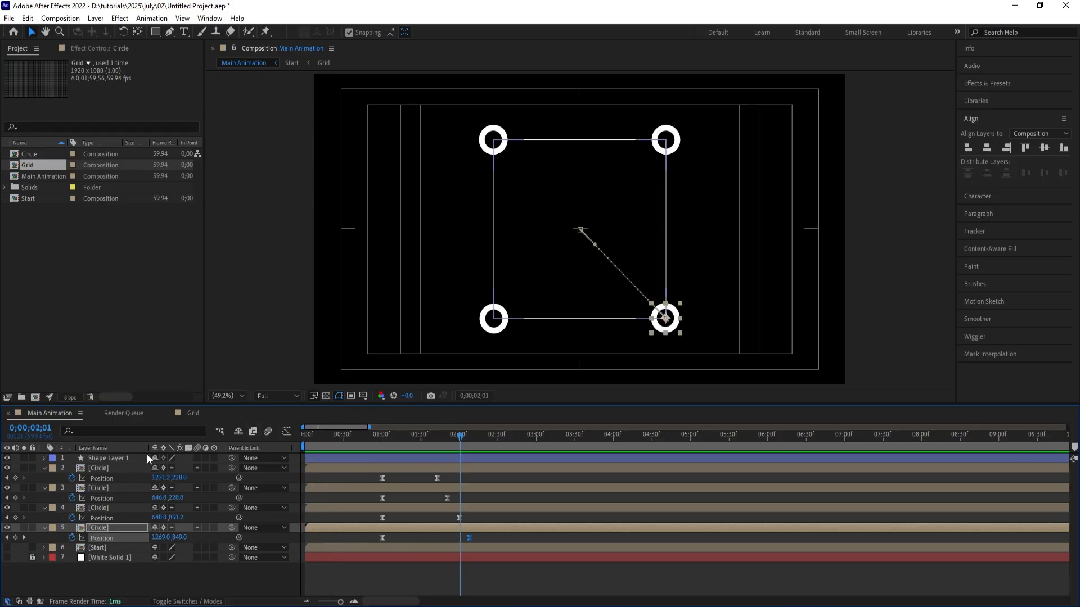
# - Trim the start of Shape Layer 1 to 0;00;01;42, around the first ring's arrival at its corner
pyautogui.moveTo(438, 448)
pyautogui.mouseDown()
pyautogui.moveTo(403, 441)
pyautogui.moveTo(436, 446)
pyautogui.mouseUp()
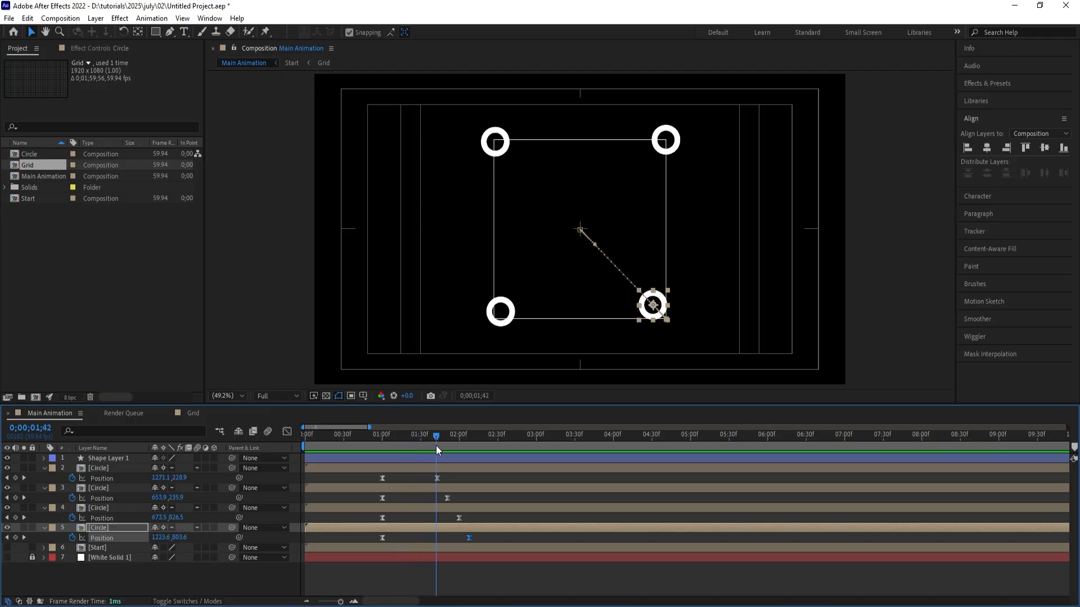
pyautogui.click(374, 456)
pyautogui.hotkey('alt', '[')
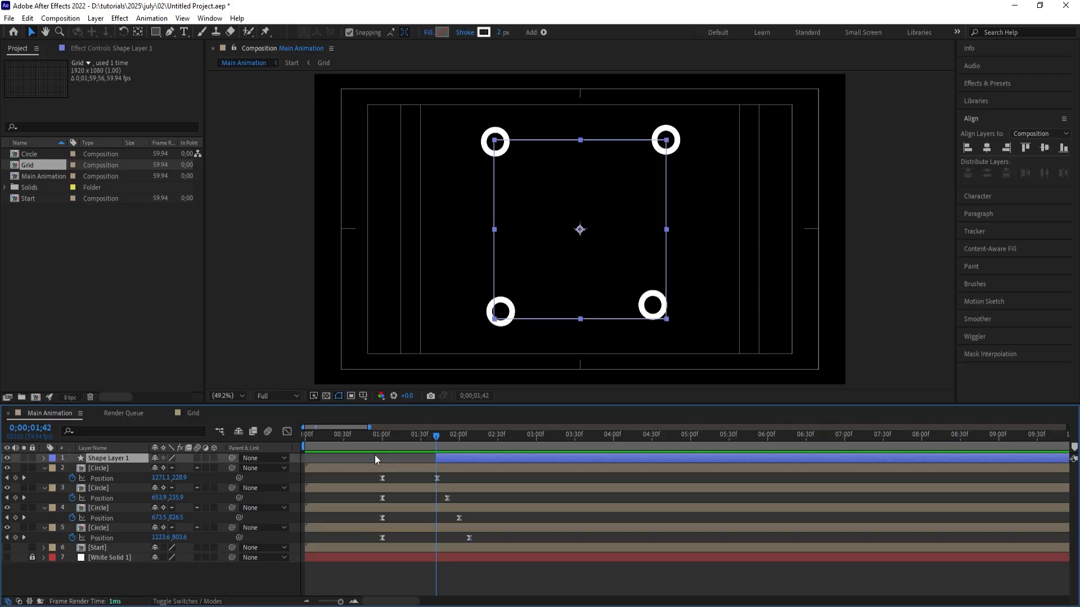
# - Add a Trim Paths operator to the contents of Shape Layer 1
pyautogui.click(44, 457)
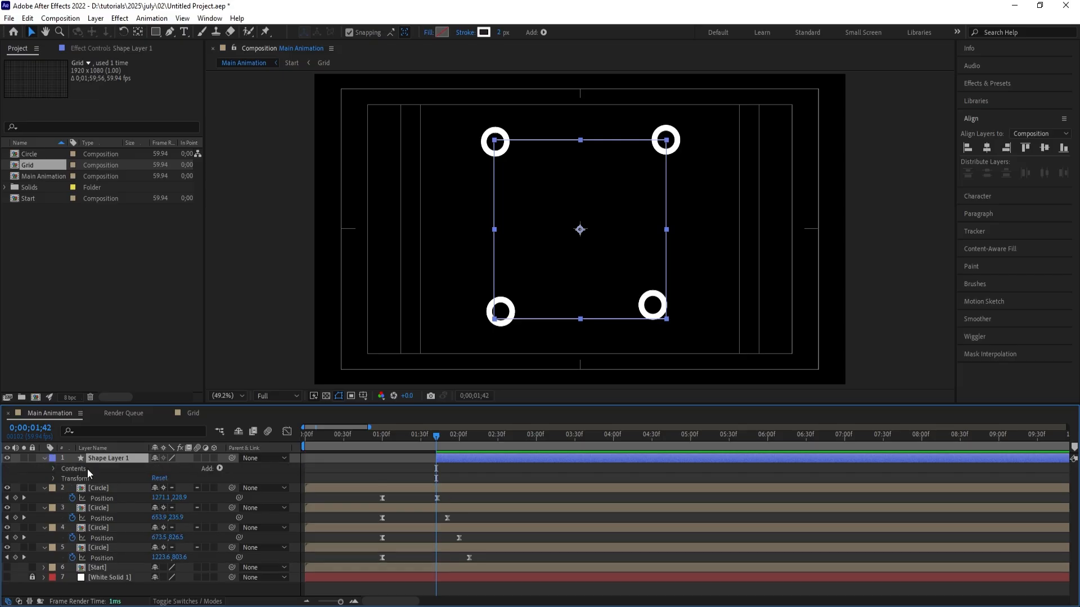
pyautogui.click(220, 468)
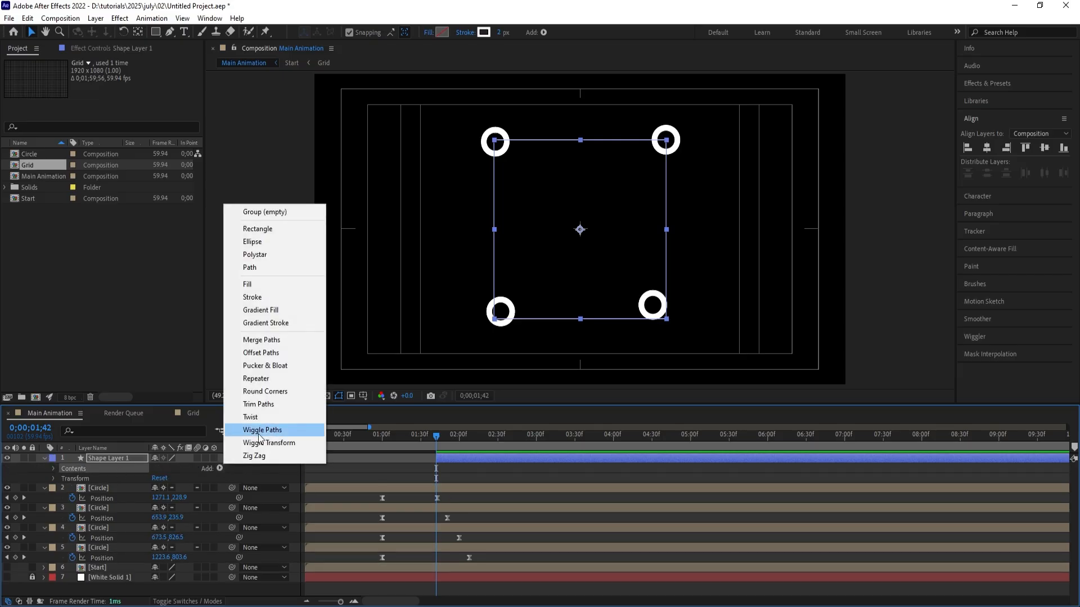
pyautogui.click(262, 406)
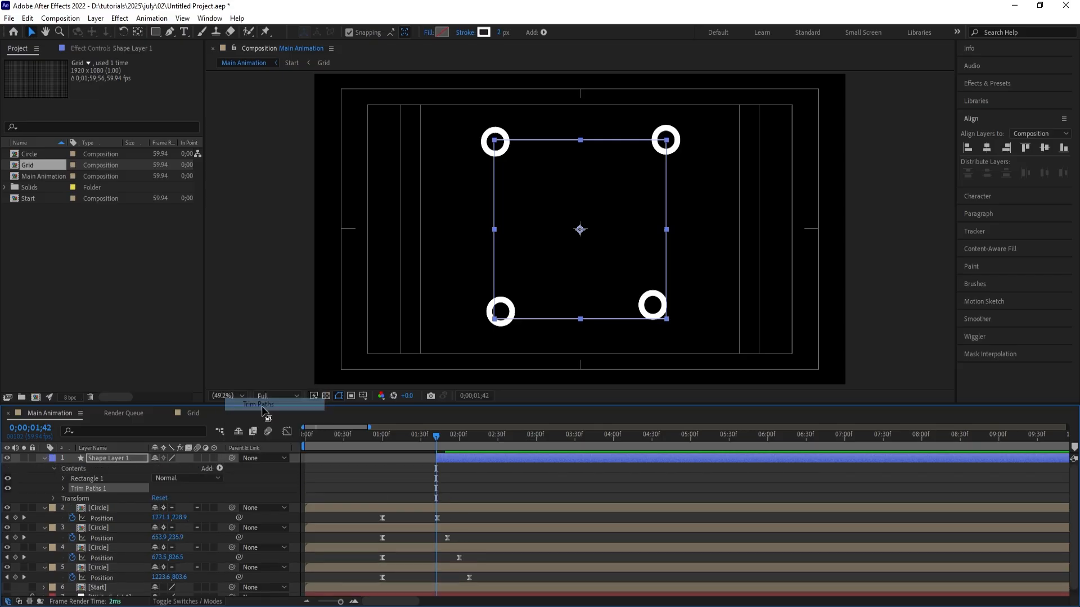
# - Keyframe the Trim Paths End from 0% at 0;00;01;42 to 100% at 0;00;02;58 and preview the square drawing on
pyautogui.click(63, 488)
pyautogui.click(161, 508)
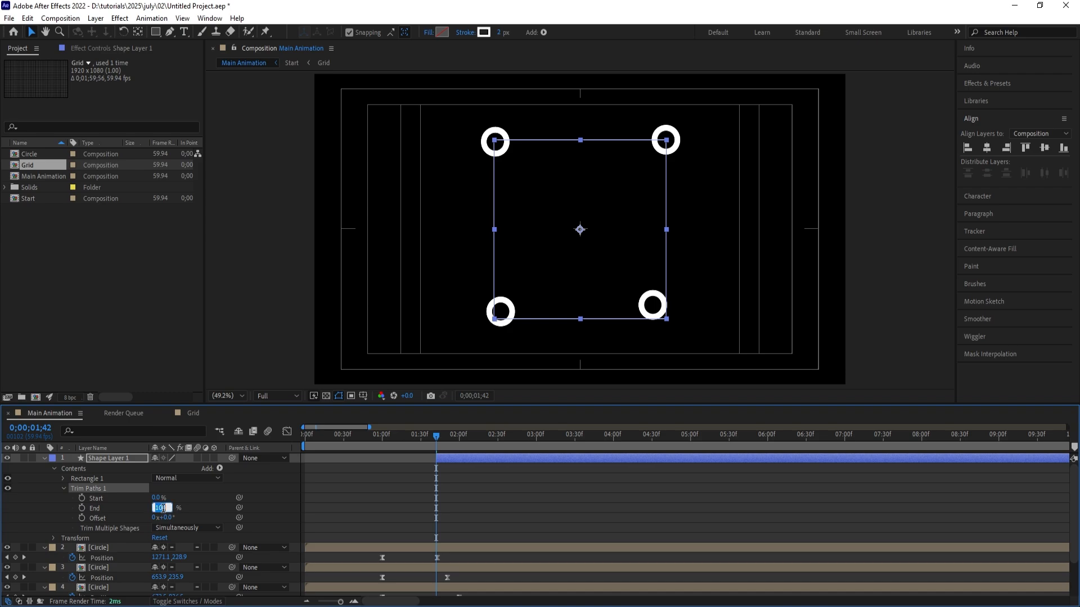
pyautogui.click(110, 510)
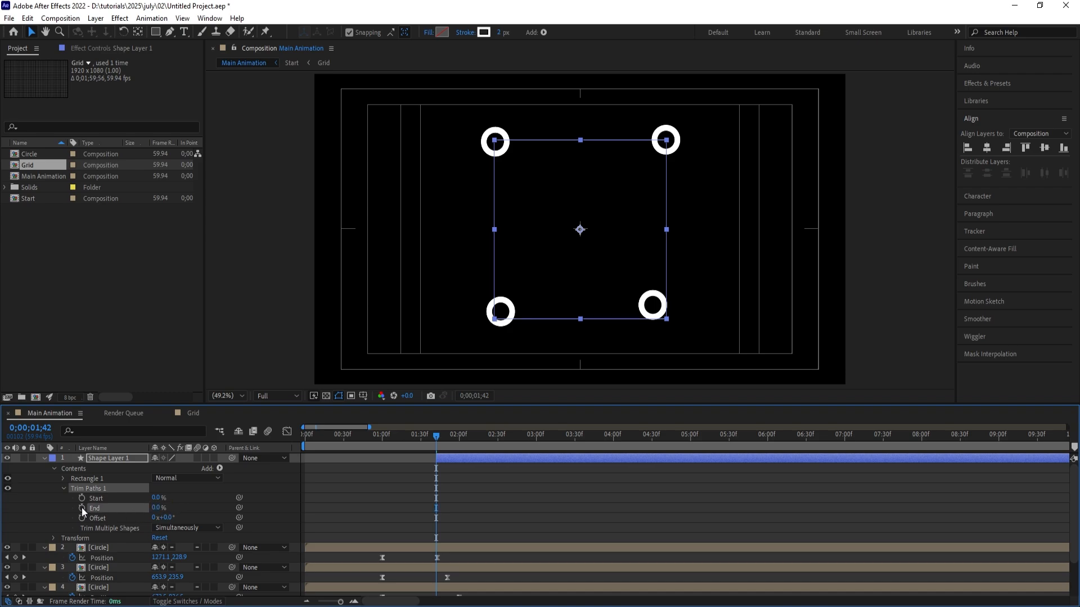
pyautogui.click(82, 508)
pyautogui.moveTo(531, 435); pyautogui.dragTo(534, 436)
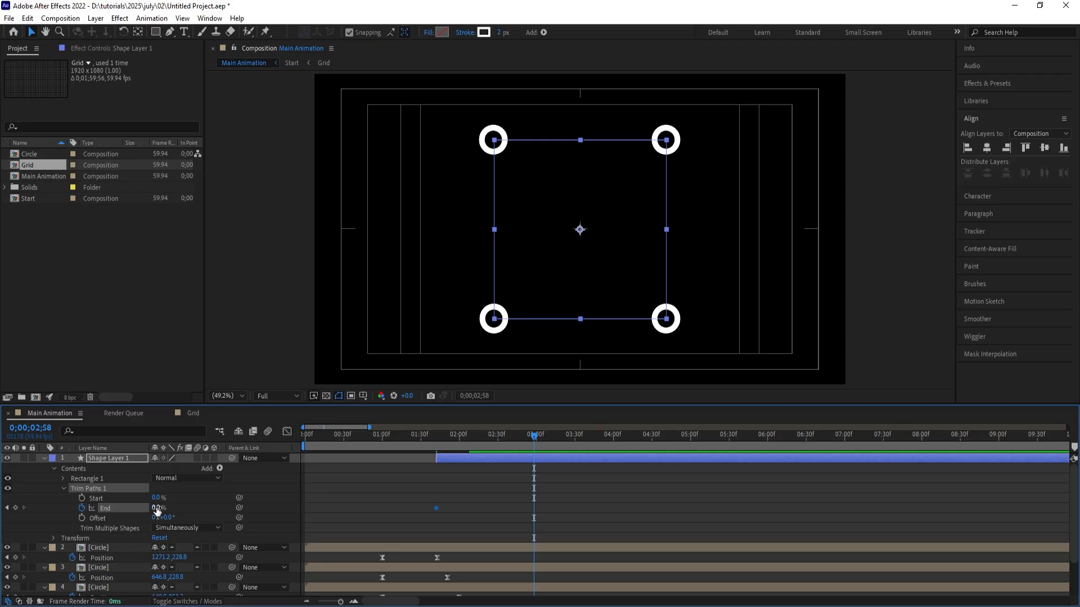
pyautogui.moveTo(157, 509); pyautogui.dragTo(272, 497)
pyautogui.click(424, 435)
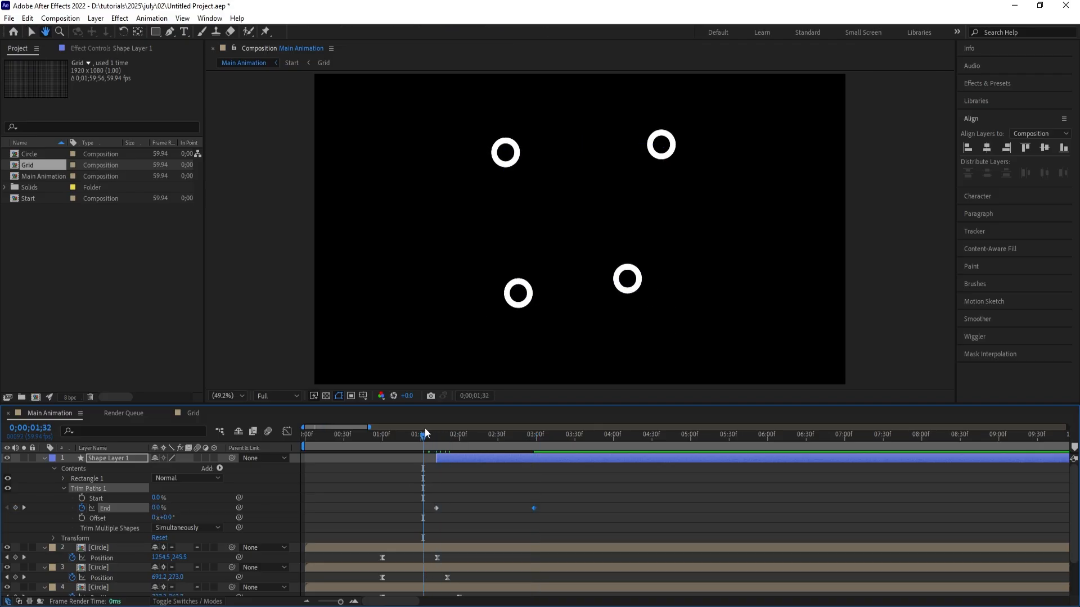
pyautogui.press('space')
pyautogui.press('space')
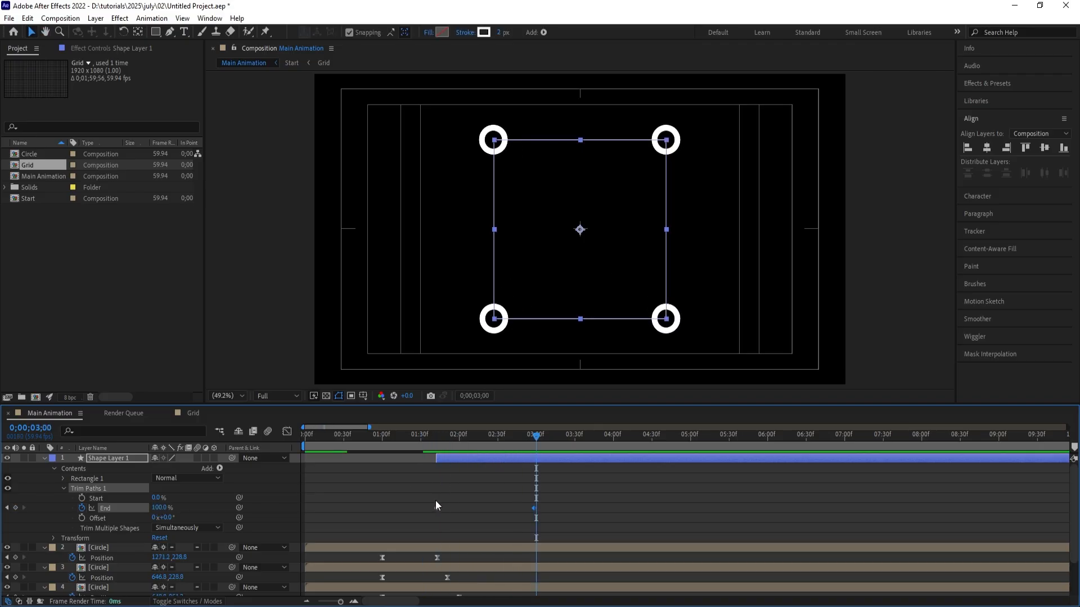
# - Ease both Trim Paths End keyframes, shape their speed curve into a steep central peak and preview the outline drawing on
pyautogui.moveTo(399, 503); pyautogui.dragTo(542, 522)
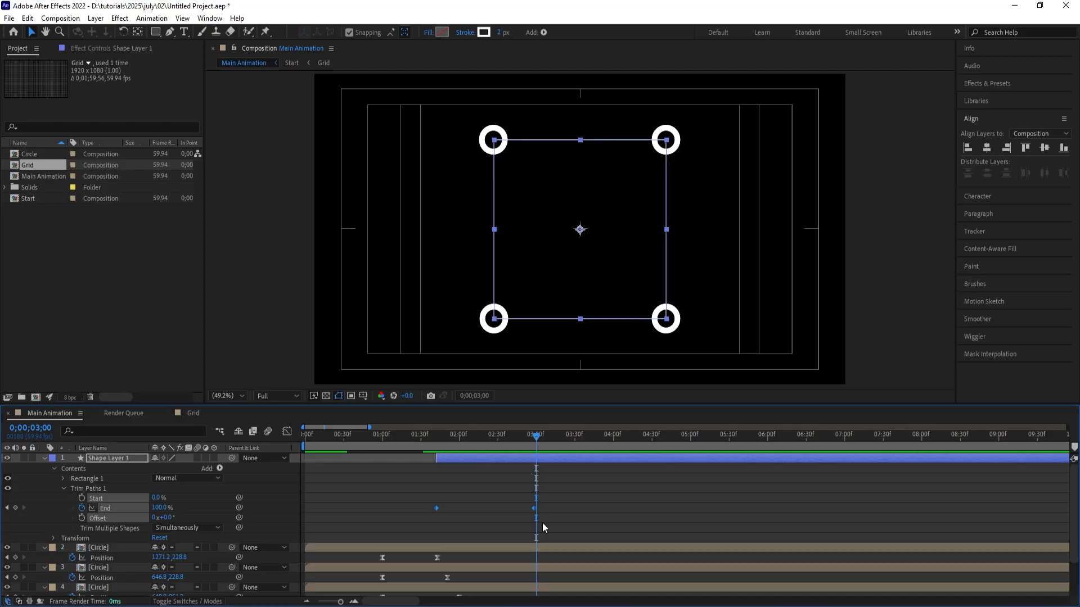
pyautogui.press('F9')
pyautogui.click(287, 432)
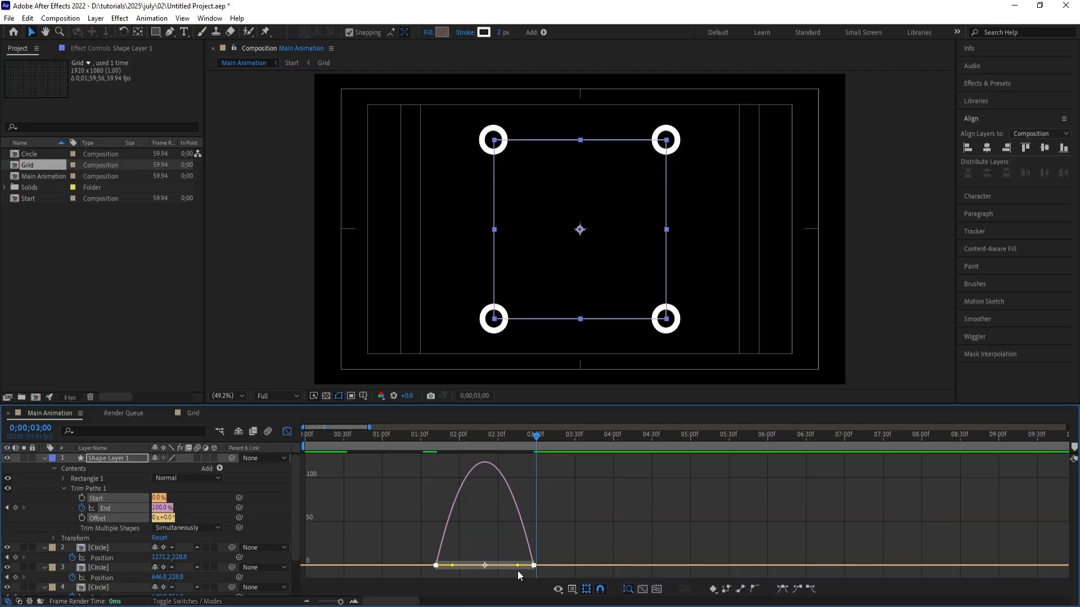
pyautogui.moveTo(517, 567); pyautogui.dragTo(466, 567)
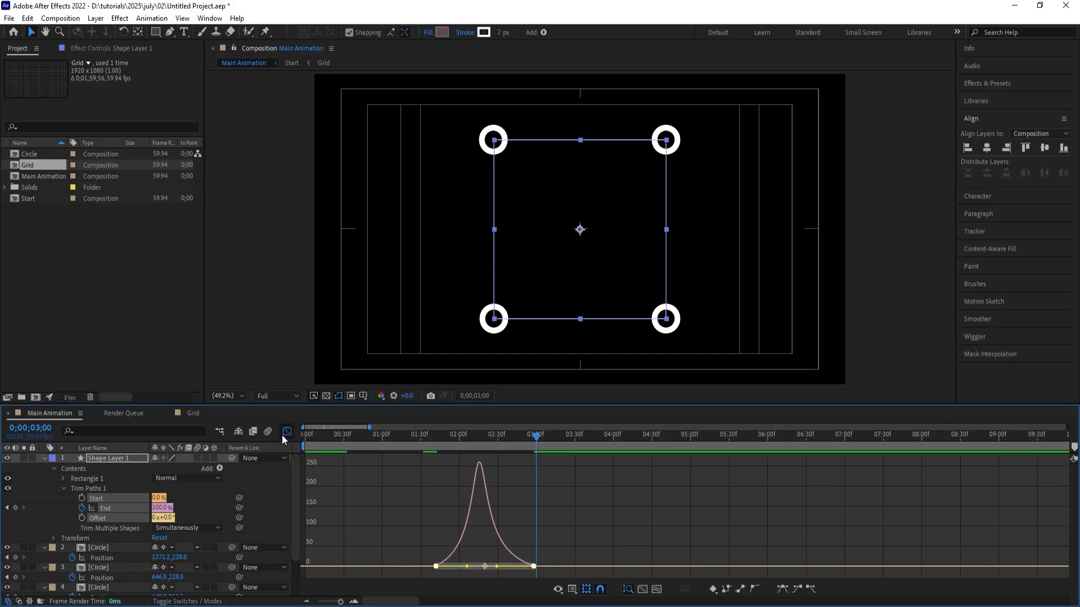
pyautogui.click(287, 431)
pyautogui.click(421, 435)
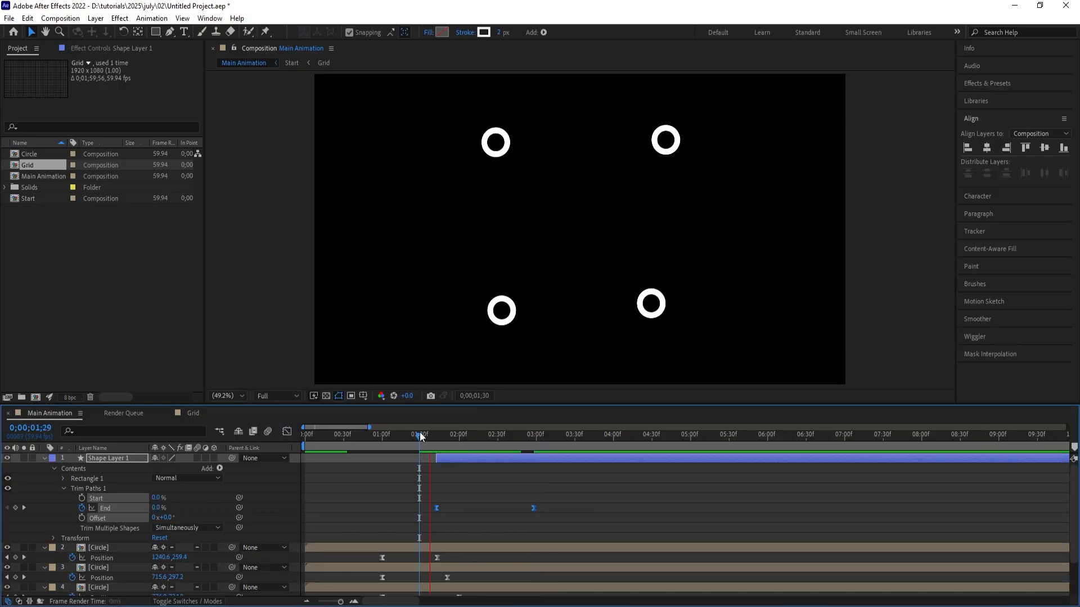
pyautogui.press('space')
# - Reduce Shape Layer 1 to its keyframed properties and move the layer below the four Circle layers
pyautogui.click(458, 474)
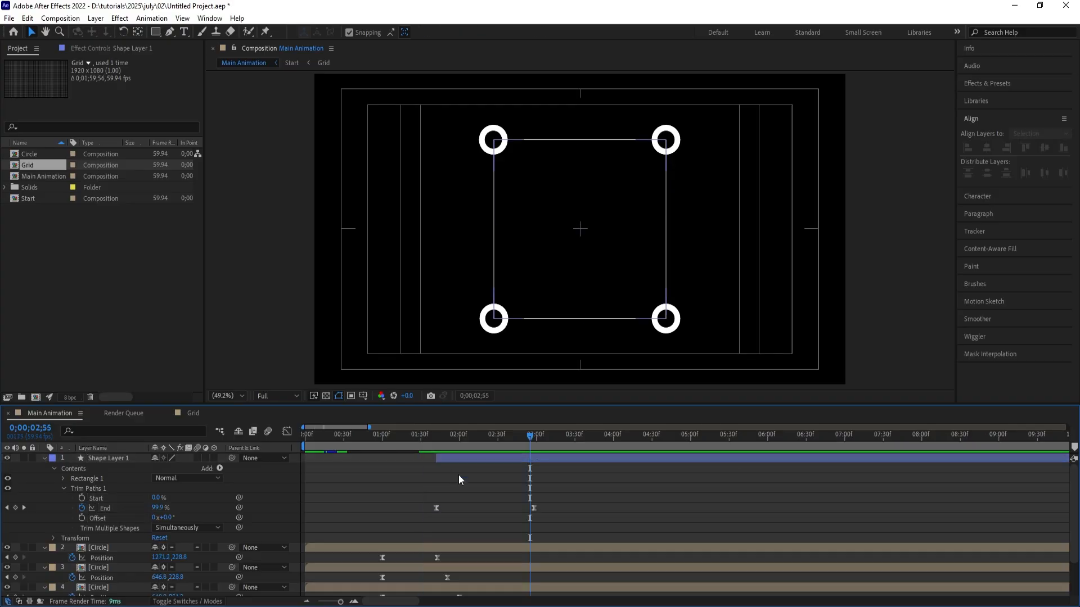
pyautogui.press('u')
pyautogui.click(453, 460)
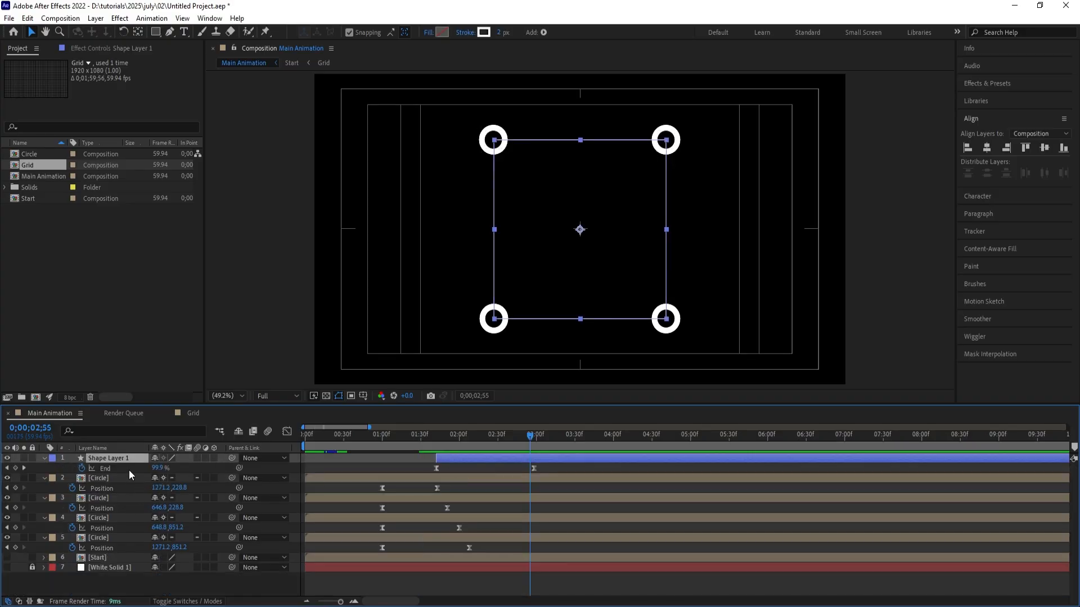
pyautogui.moveTo(129, 470); pyautogui.dragTo(140, 545)
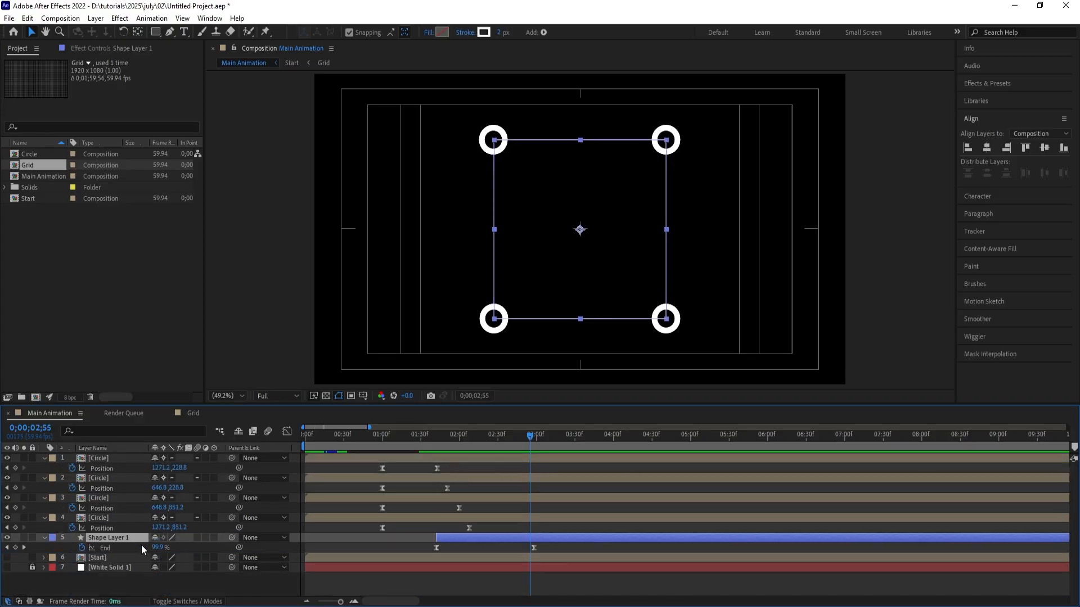
# - Set the square's stroke width to 5 px and preview the animation from the first frame
pyautogui.click(500, 33)
pyautogui.write('5')
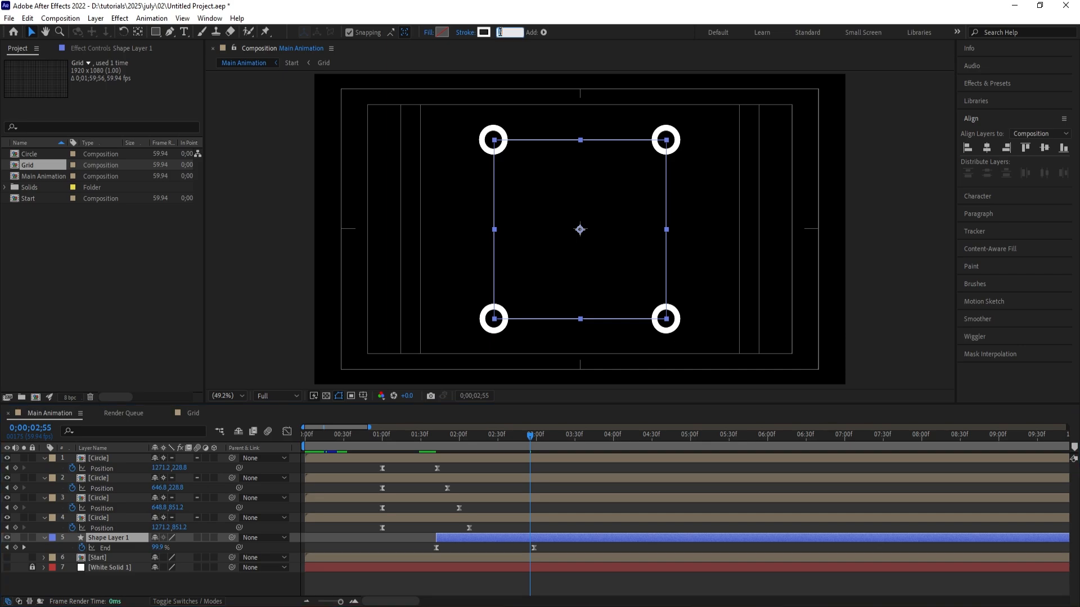
pyautogui.press('Return')
pyautogui.moveTo(353, 438); pyautogui.dragTo(302, 456)
pyautogui.press('space')
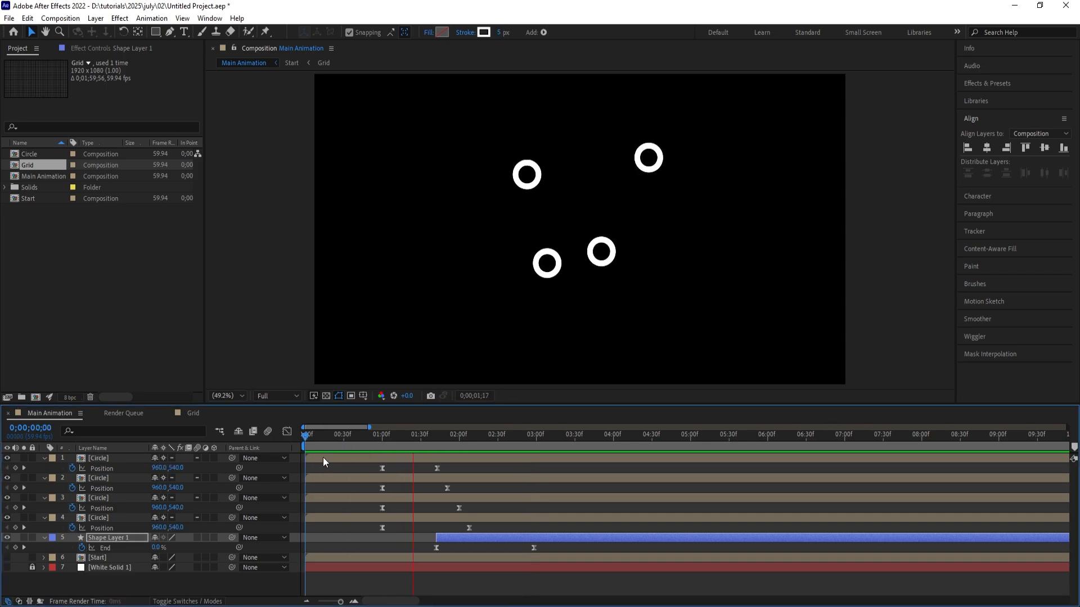
pyautogui.press('space')
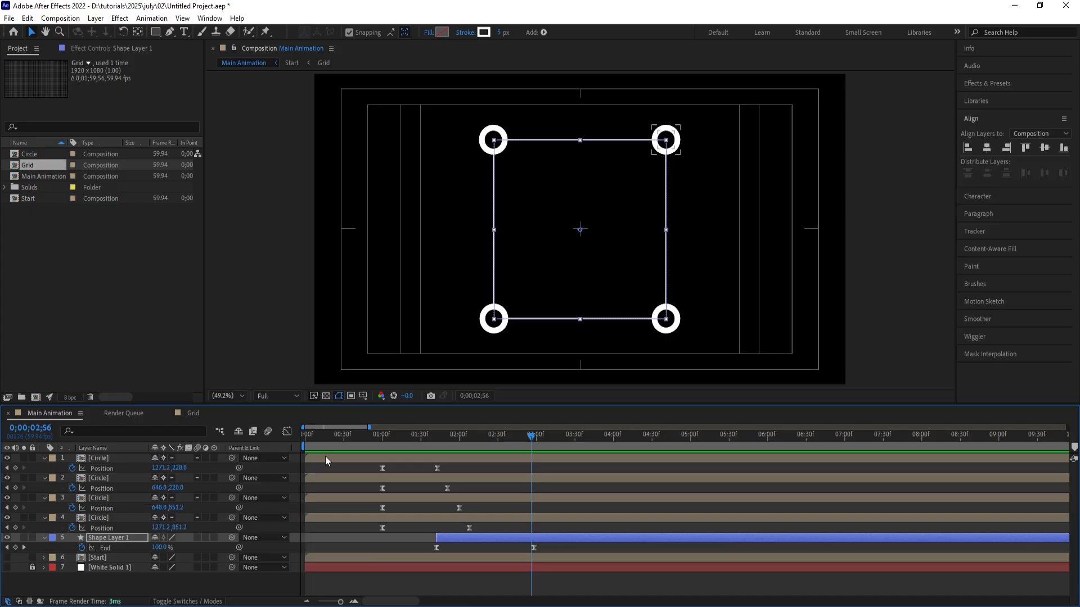
# - Go to the End keyframe at 0;00;02;58, collapse the layers' properties and add a null object to Main Animation
pyautogui.click(327, 468)
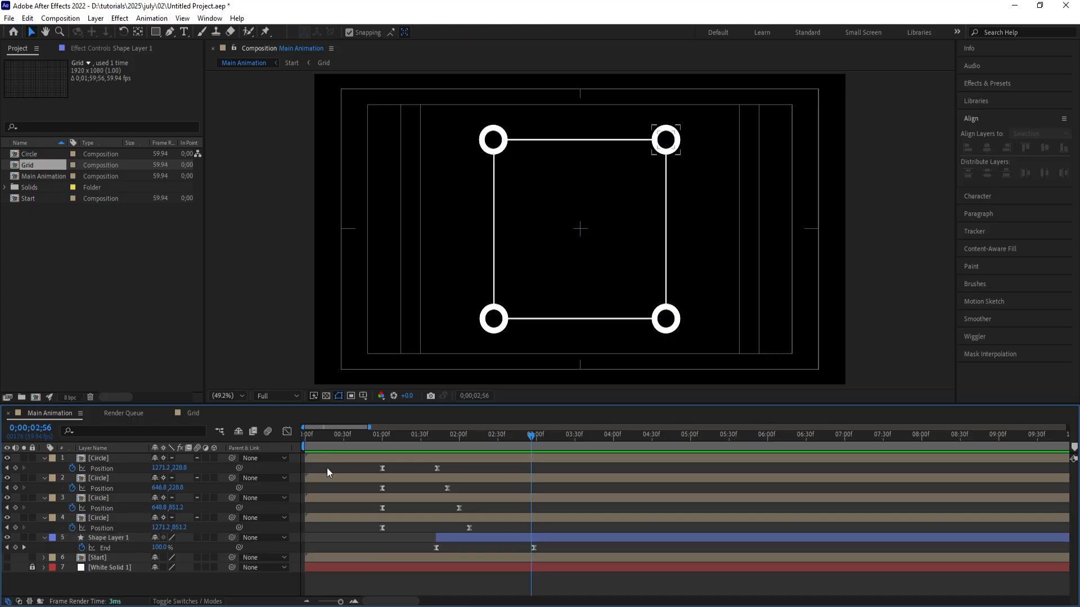
pyautogui.press('k')
pyautogui.press('u')
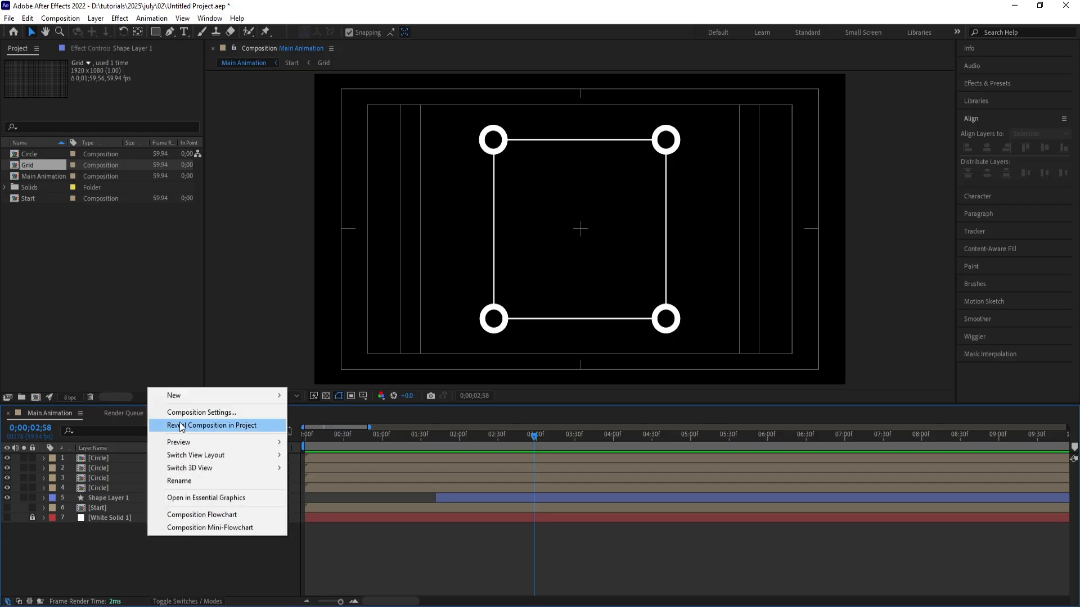
pyautogui.moveTo(176, 398)
pyautogui.click(297, 467)
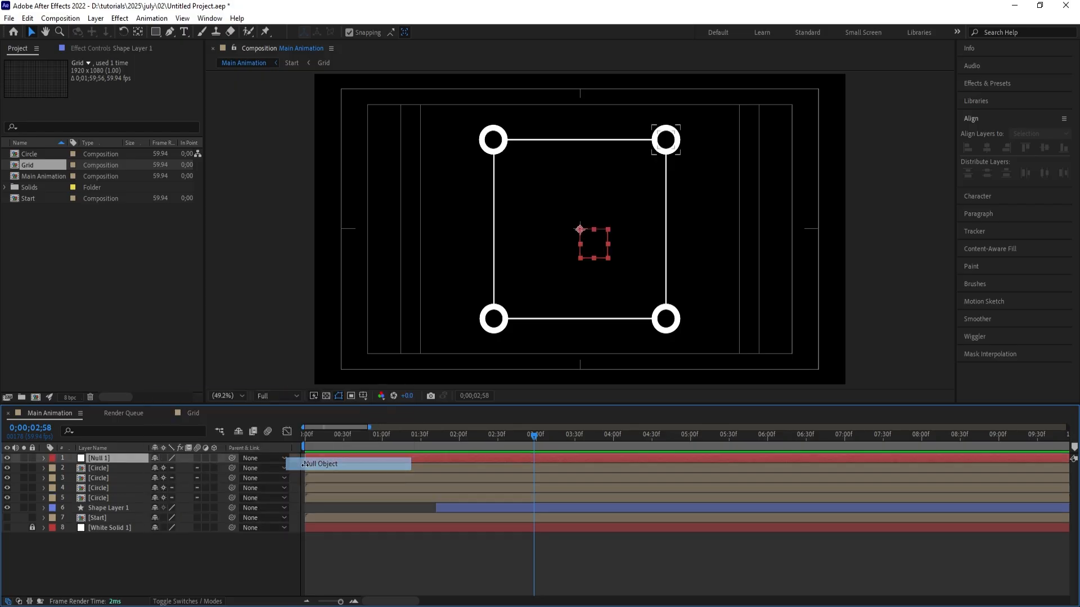
# - Parent the four Circle layers and Shape Layer 1 to Null 1, leaving the null selected
pyautogui.click(110, 467)
pyautogui.keyDown('shift'); pyautogui.click(99, 497); pyautogui.keyUp('shift')
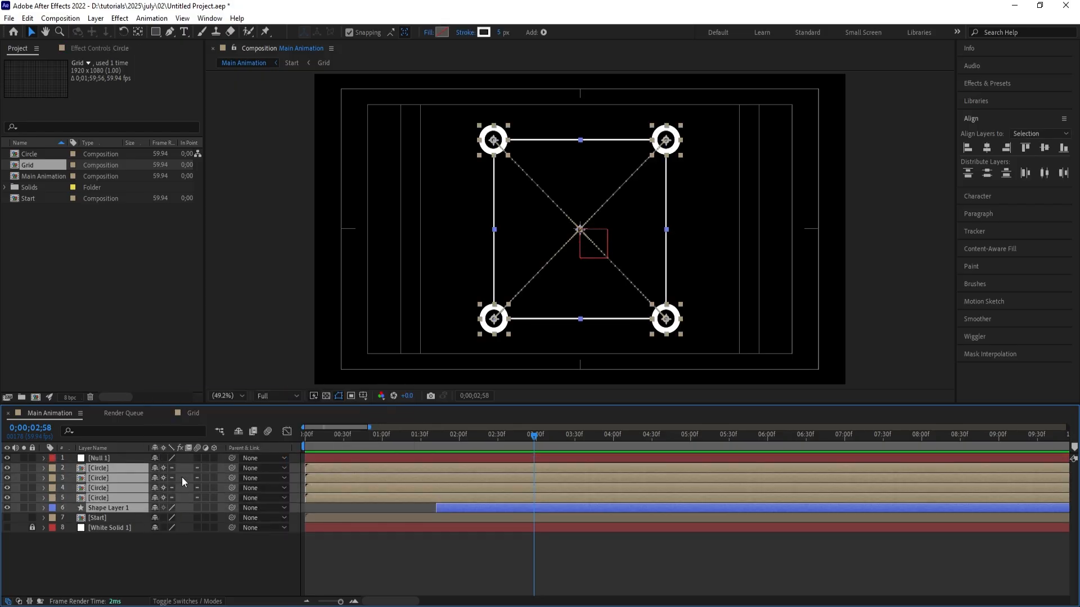
pyautogui.moveTo(228, 470); pyautogui.dragTo(128, 458)
pyautogui.click(128, 458)
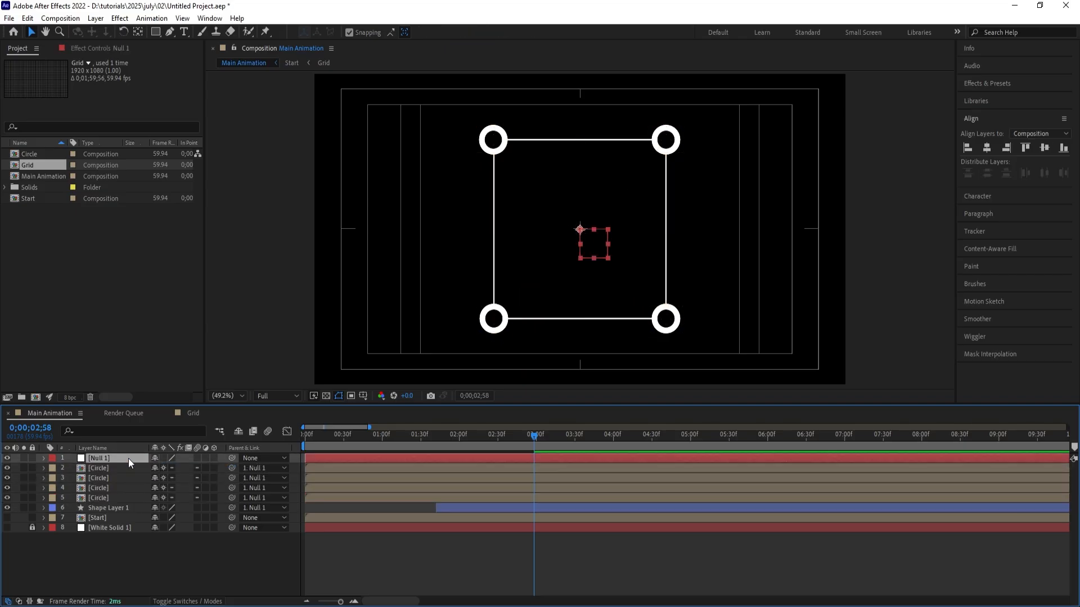
# - Keyframe Null 1's rotation from 0° at 0;00;02;58 to 180° at 0;00;05;00
pyautogui.press('r')
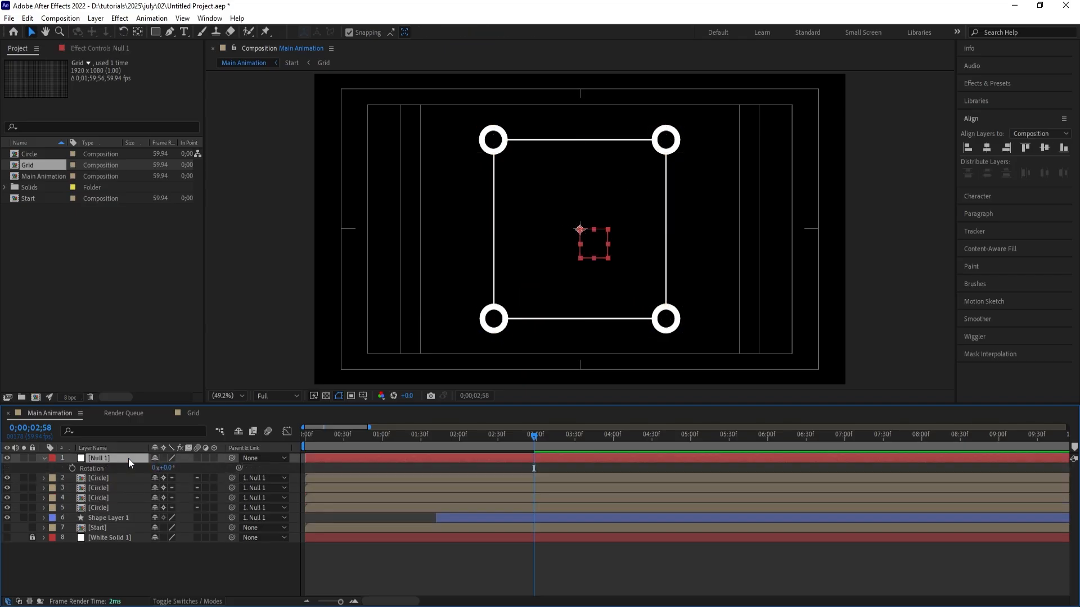
pyautogui.click(72, 468)
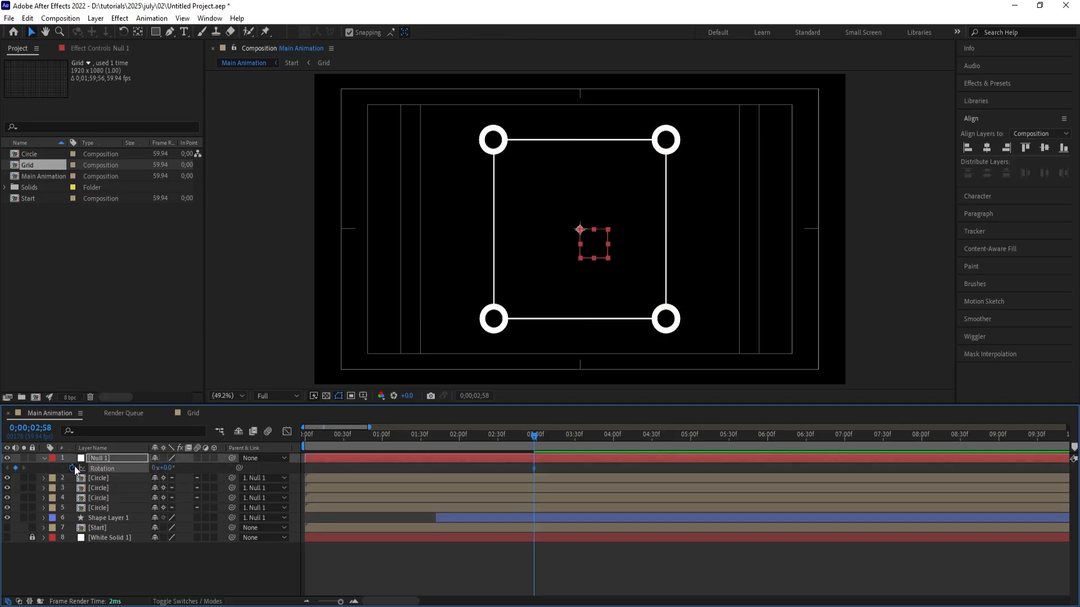
pyautogui.click(691, 441)
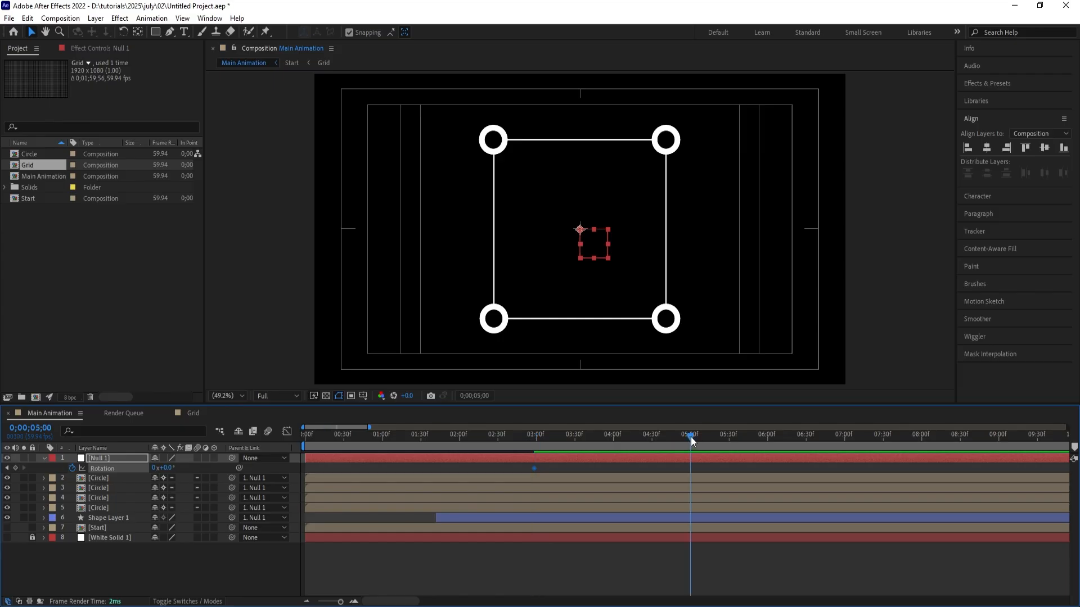
pyautogui.click(164, 467)
pyautogui.write('180')
pyautogui.press('Return')
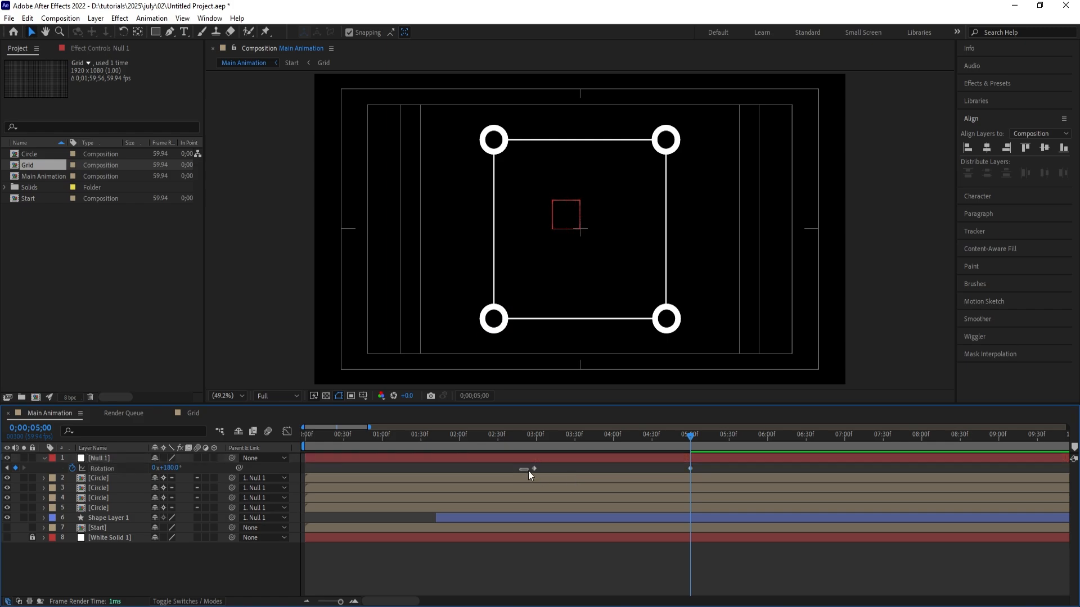
# - Apply Easy Ease to both Null 1 rotation keyframes and lengthen their speed-graph handles inward into a sharp peak near the middle
pyautogui.click(529, 470)
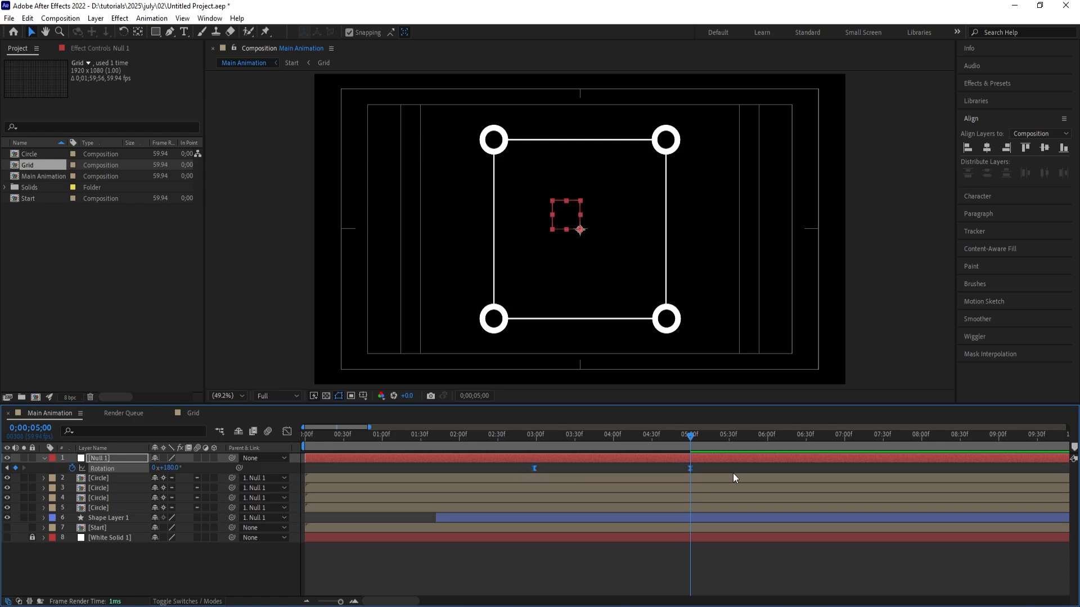
pyautogui.click(286, 432)
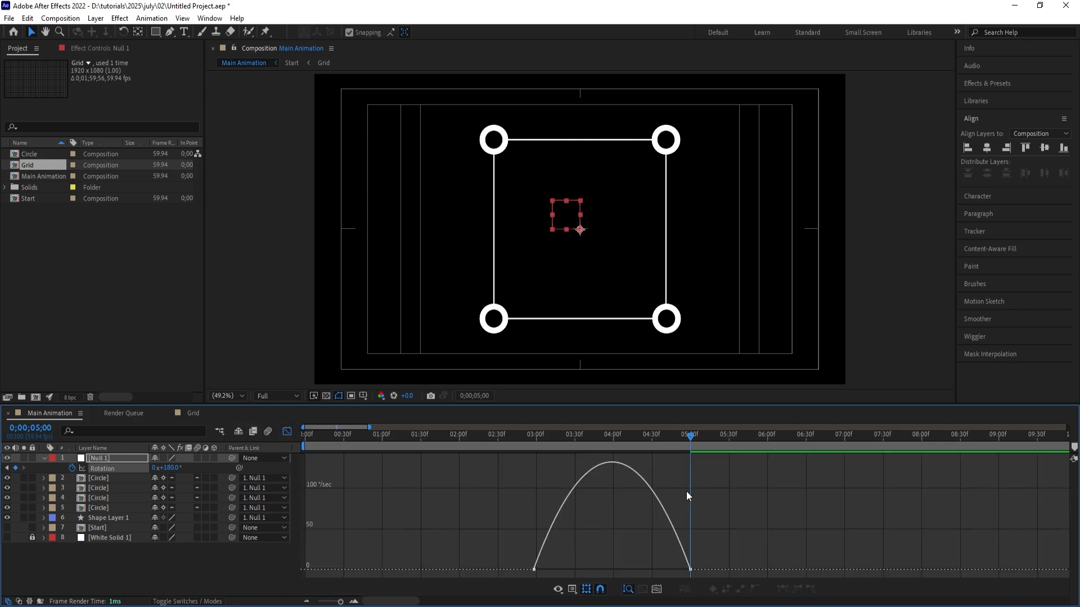
pyautogui.moveTo(729, 528); pyautogui.dragTo(591, 566)
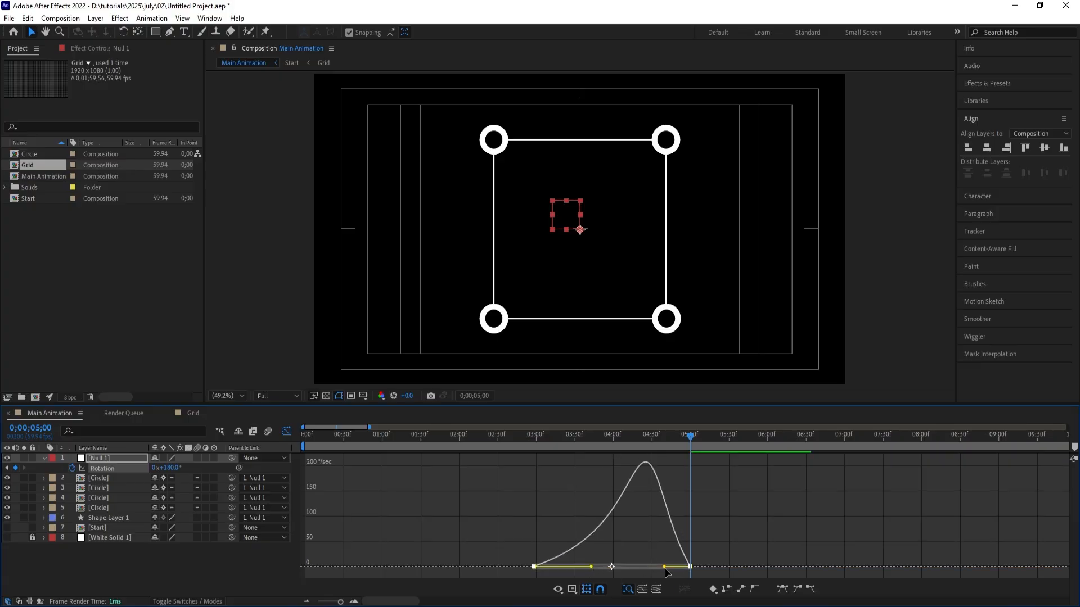
pyautogui.moveTo(664, 566); pyautogui.dragTo(628, 567)
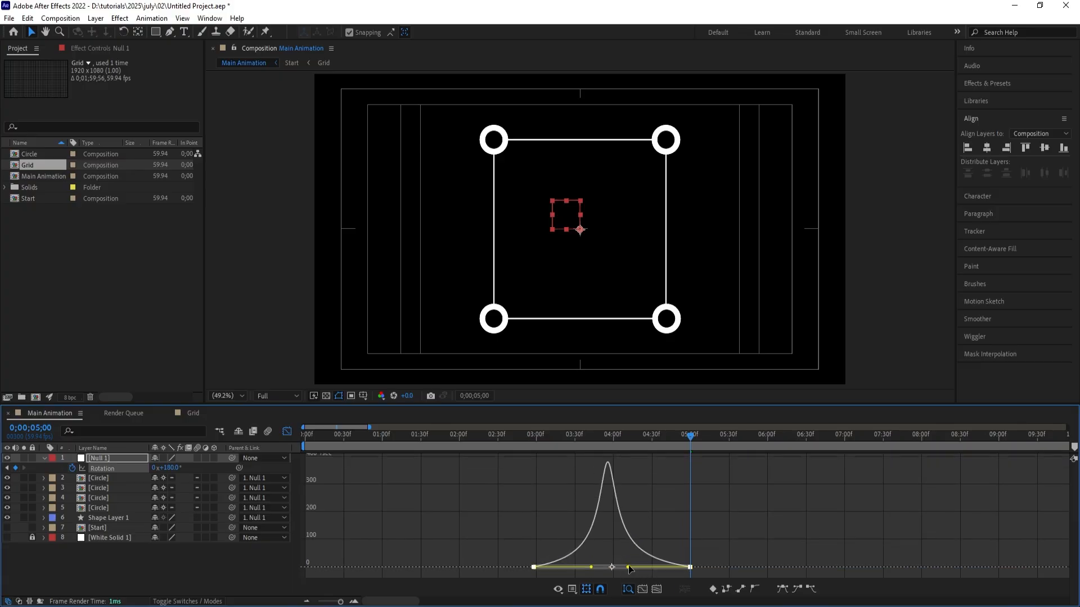
# - Close the graph editor and preview the square's rotation from 0;00;02;41 and again from the first frame
pyautogui.click(512, 444)
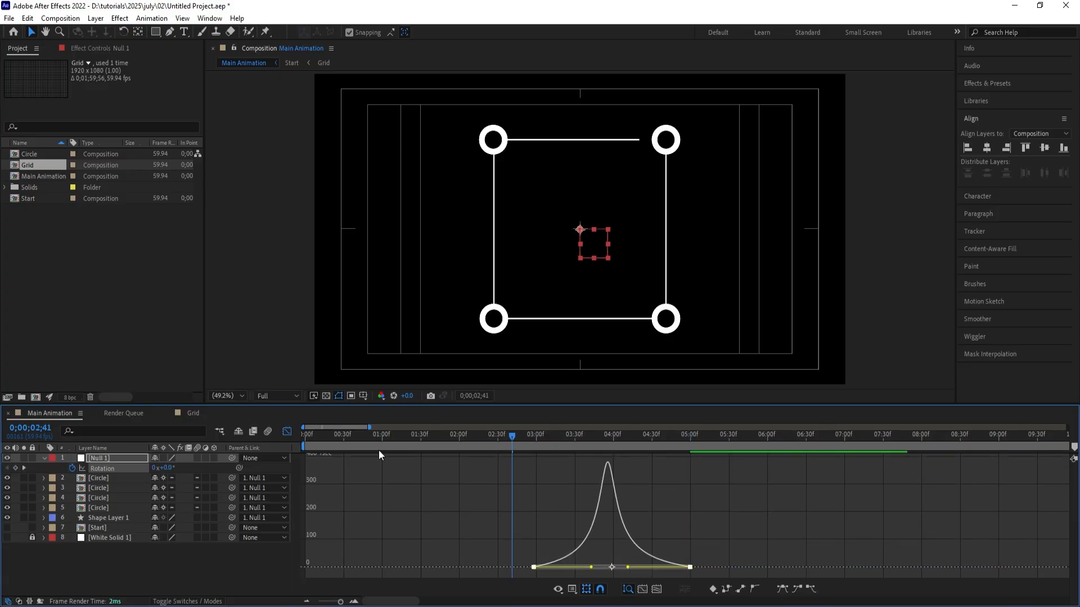
pyautogui.click(287, 431)
pyautogui.press('space')
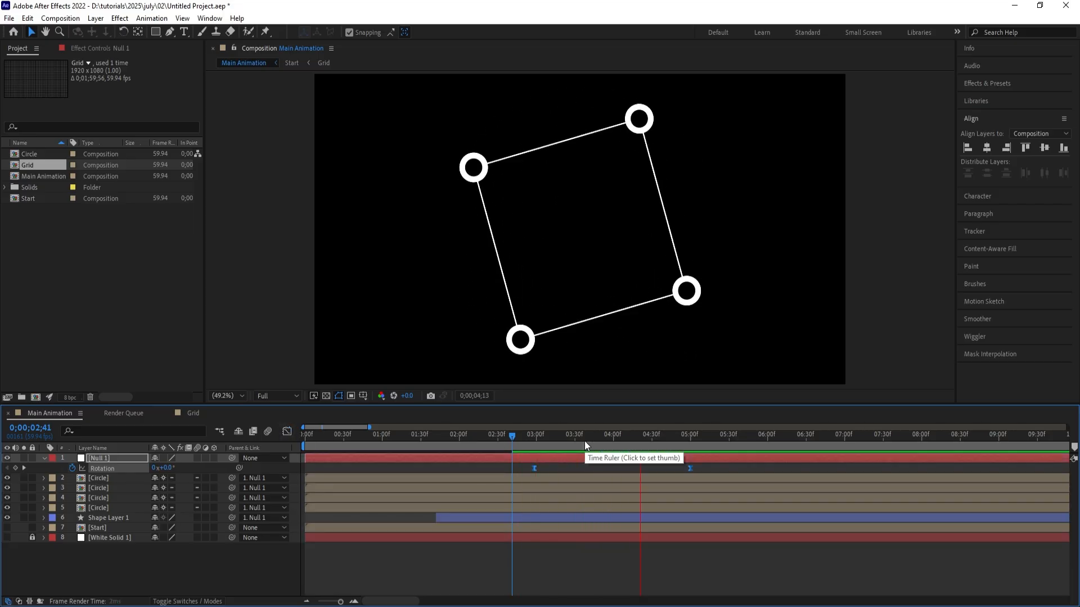
pyautogui.press('space')
pyautogui.press('space')
pyautogui.press('space')
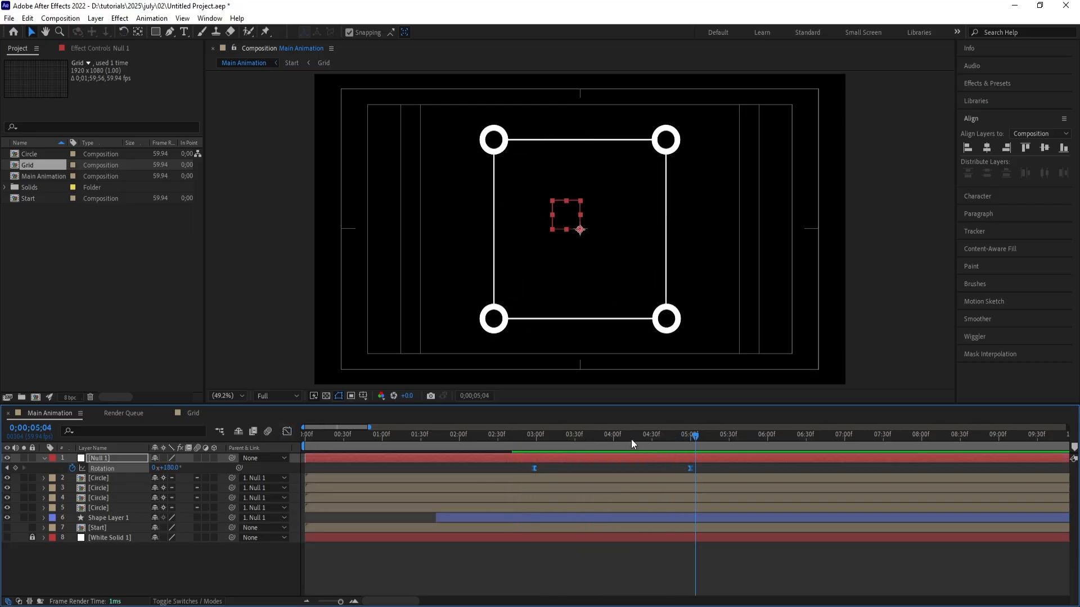
pyautogui.press('Home')
pyautogui.press('space')
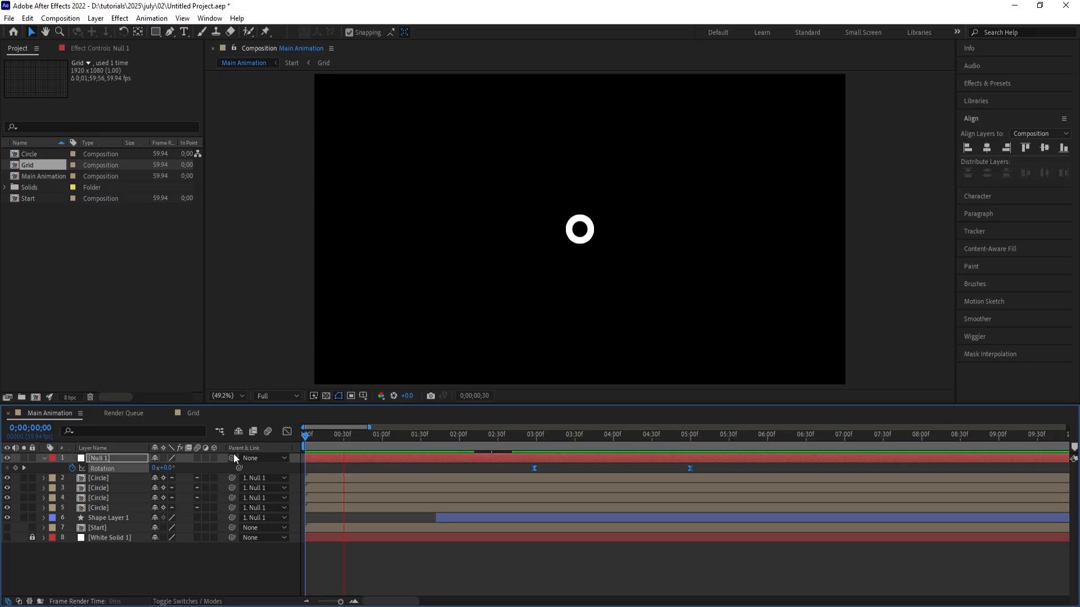
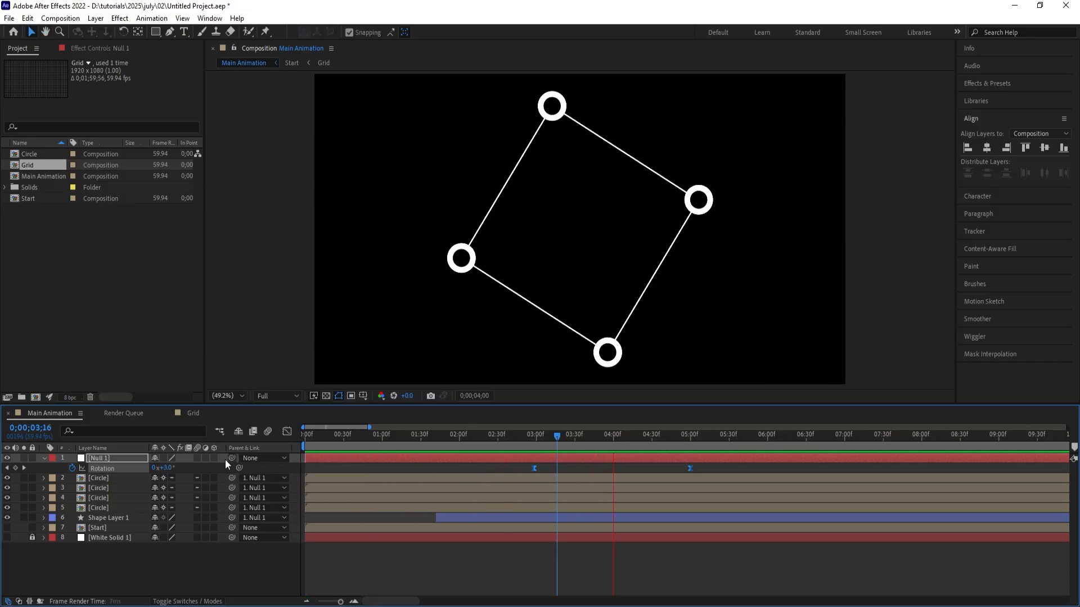
pyautogui.press('space')
# - Pre-compose Null 1, the four Circle layers and Shape Layer 1 as Scean 02
pyautogui.click(103, 516)
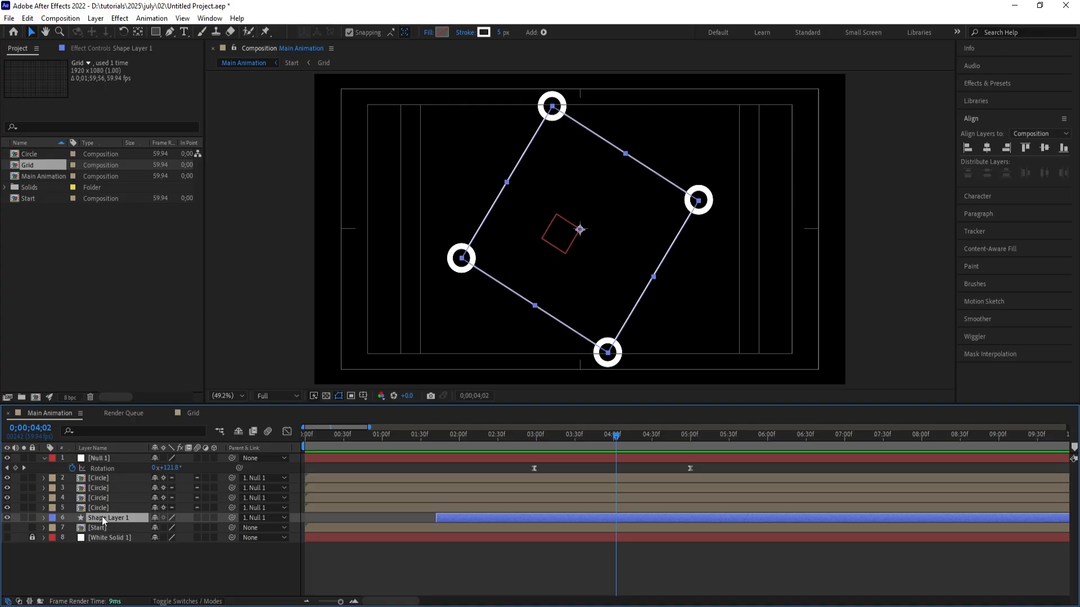
pyautogui.keyDown('shift'); pyautogui.click(106, 458); pyautogui.keyUp('shift')
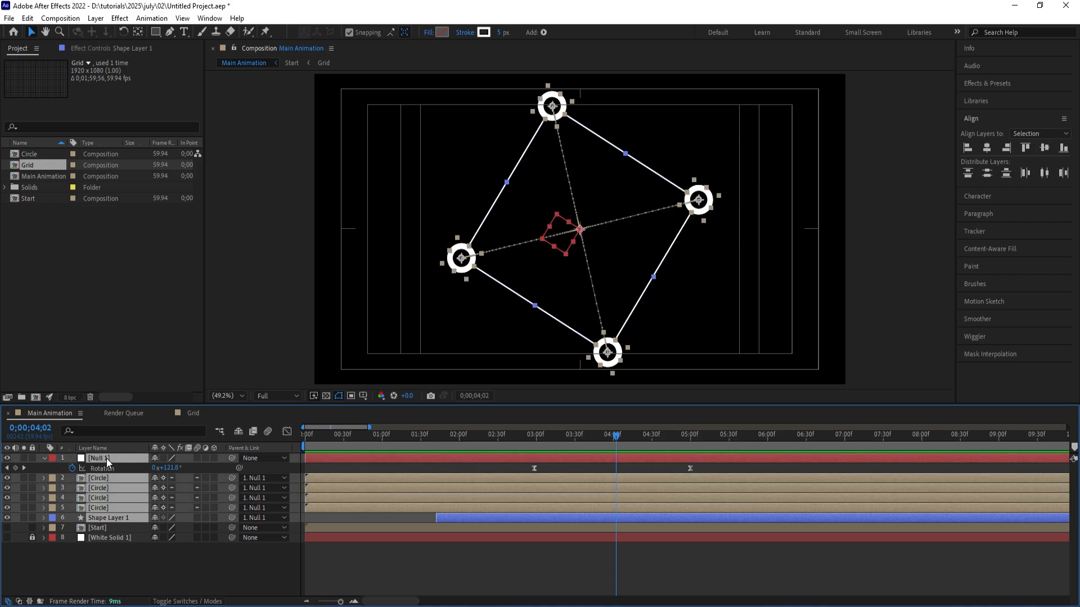
pyautogui.hotkey('ctrl', 'shift', 'c')
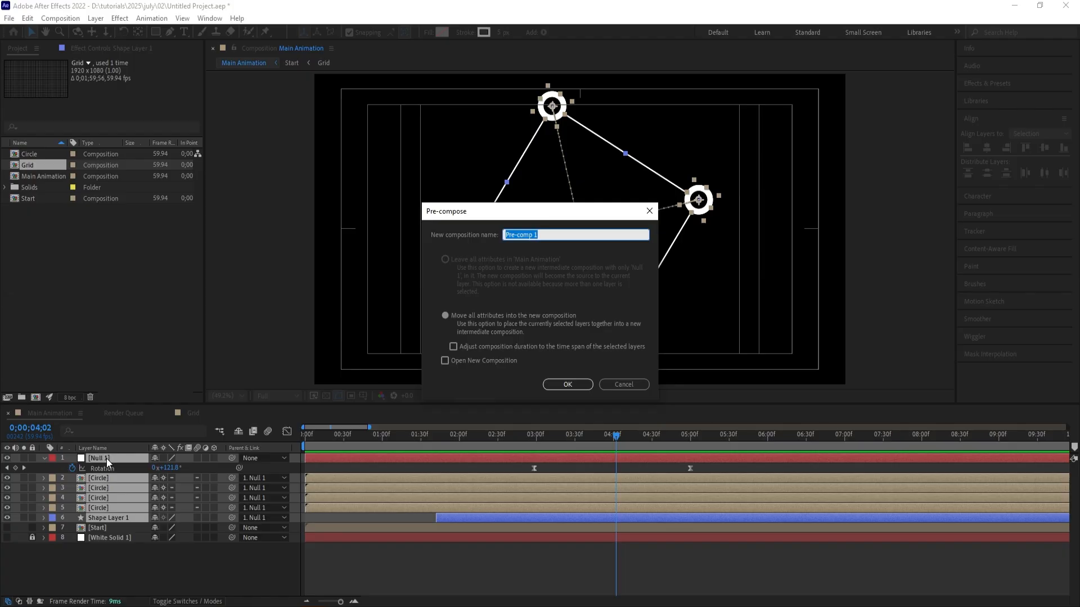
pyautogui.write('Scean 02')
pyautogui.press('Return')
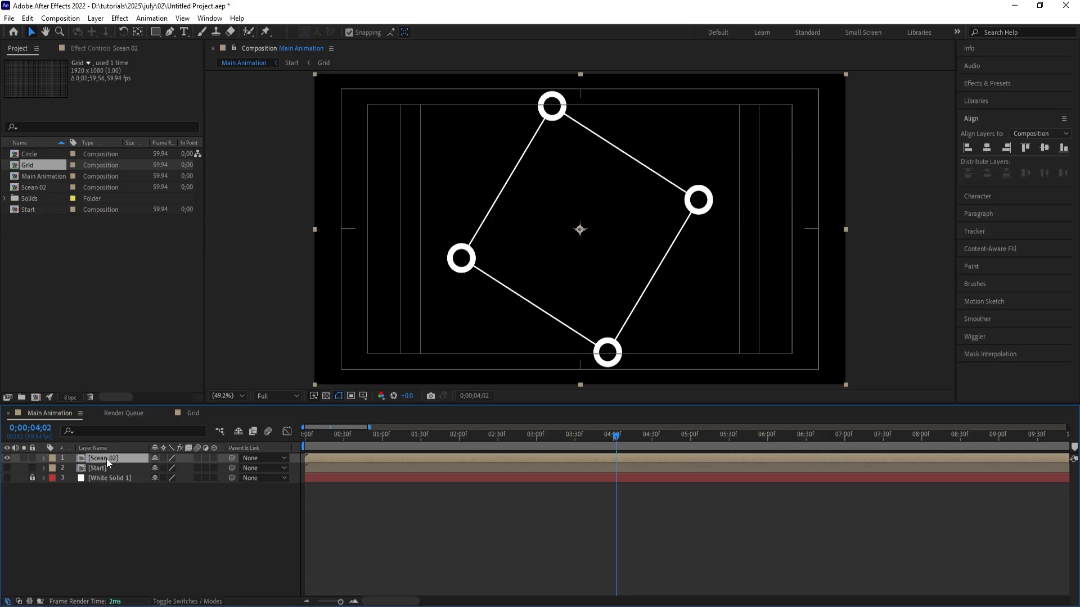
# - Duplicate the Scean 02 layer at 0;00;02;48 and set the copy's rotation to 45°
pyautogui.moveTo(443, 436); pyautogui.dragTo(520, 457)
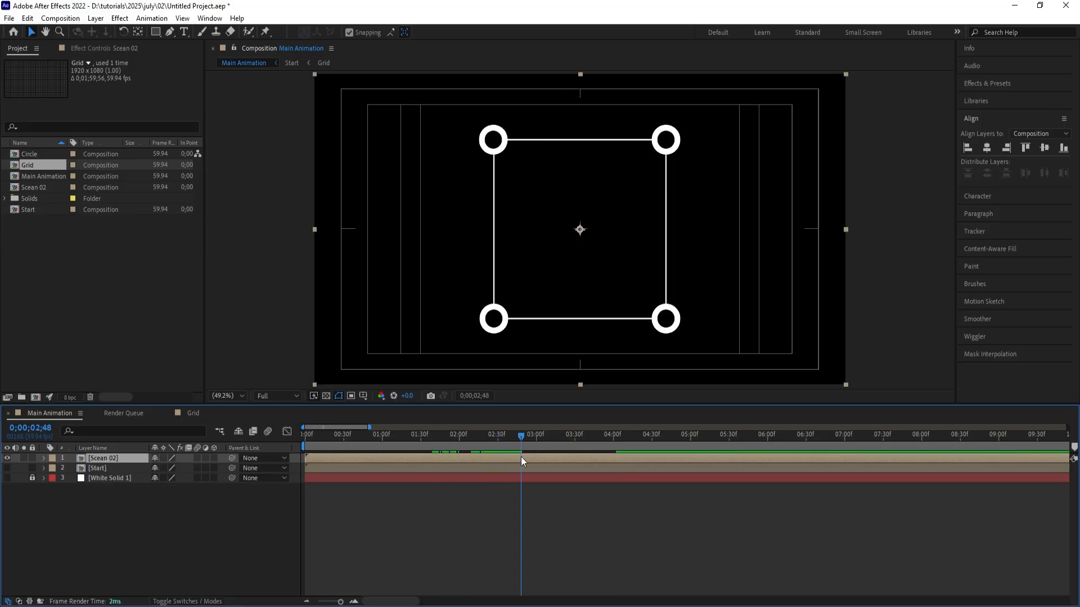
pyautogui.click(140, 506)
pyautogui.click(111, 461)
pyautogui.hotkey('ctrl', 'd')
pyautogui.press('r')
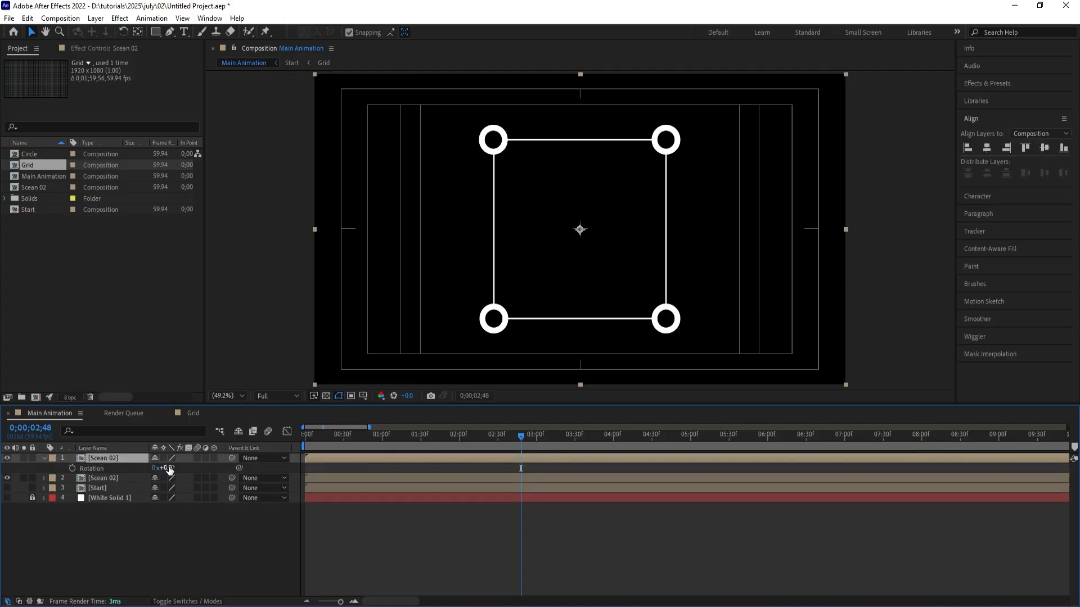
pyautogui.click(169, 468)
pyautogui.press('Return')
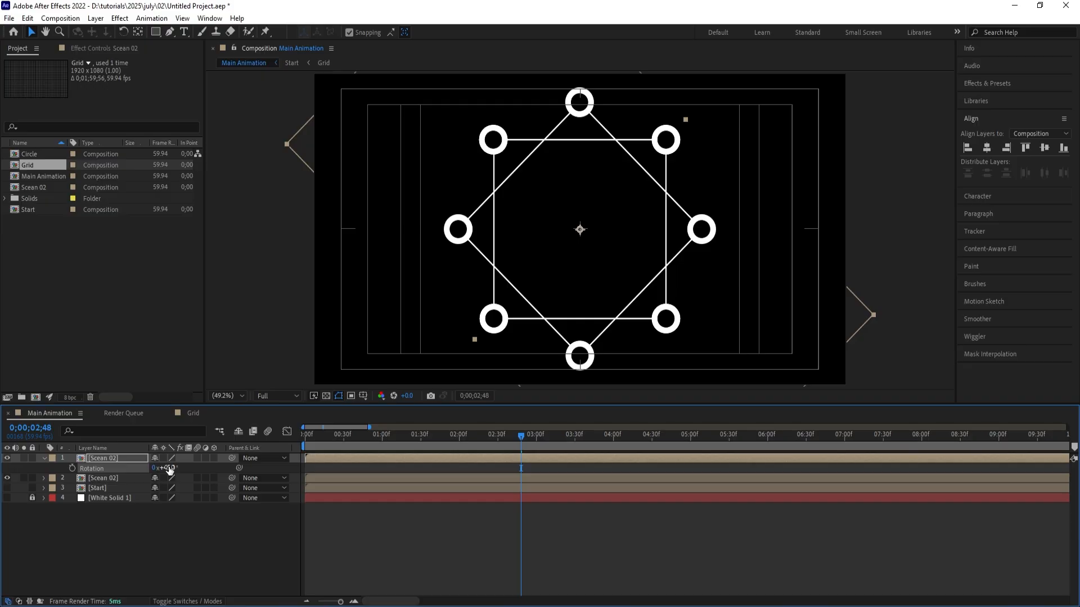
# - Change the Scean 02 copy's rotation to 20°
pyautogui.click(170, 469)
pyautogui.press('Return')
pyautogui.click(170, 468)
pyautogui.write('20')
pyautogui.press('Return')
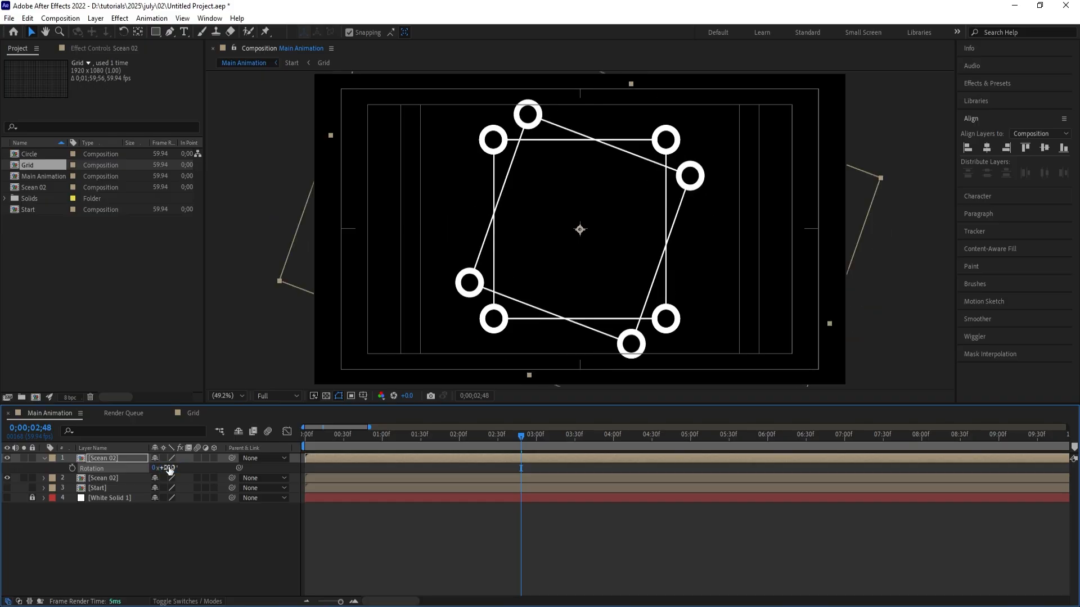
# - Make two more copies of the rotated Scean 02 layer, setting their rotations to 40° and 60°
pyautogui.hotkey('ctrl', 'd')
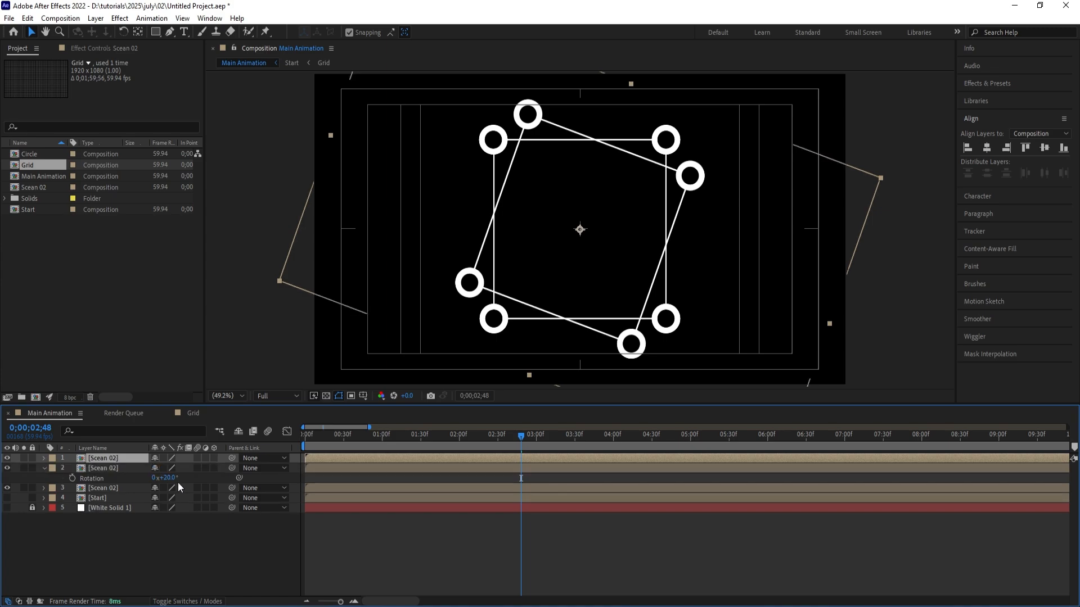
pyautogui.click(170, 471)
pyautogui.write('40')
pyautogui.press('Return')
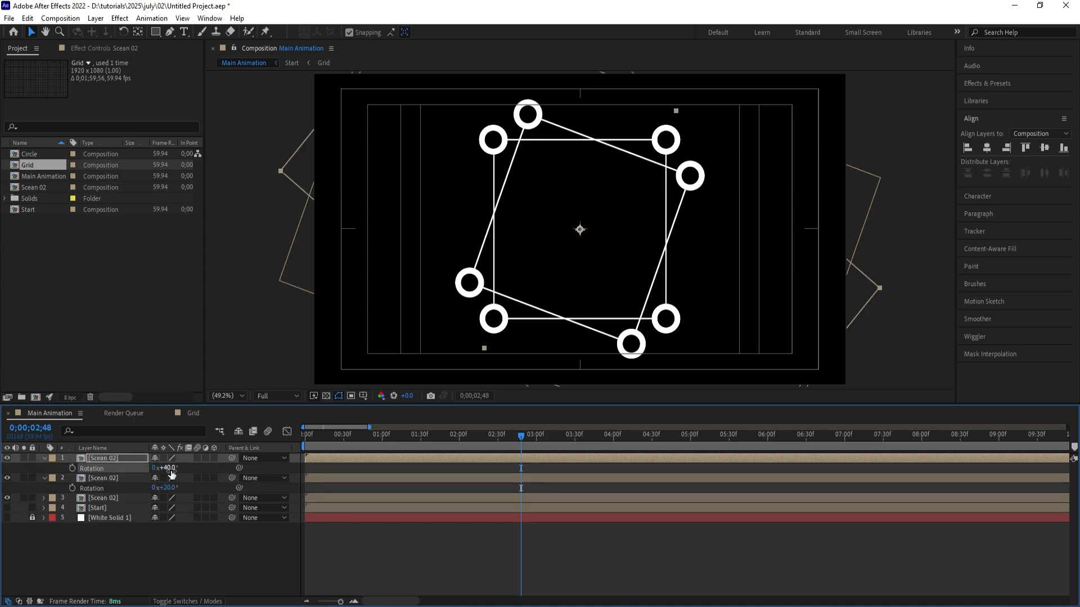
pyautogui.hotkey('ctrl', 'd')
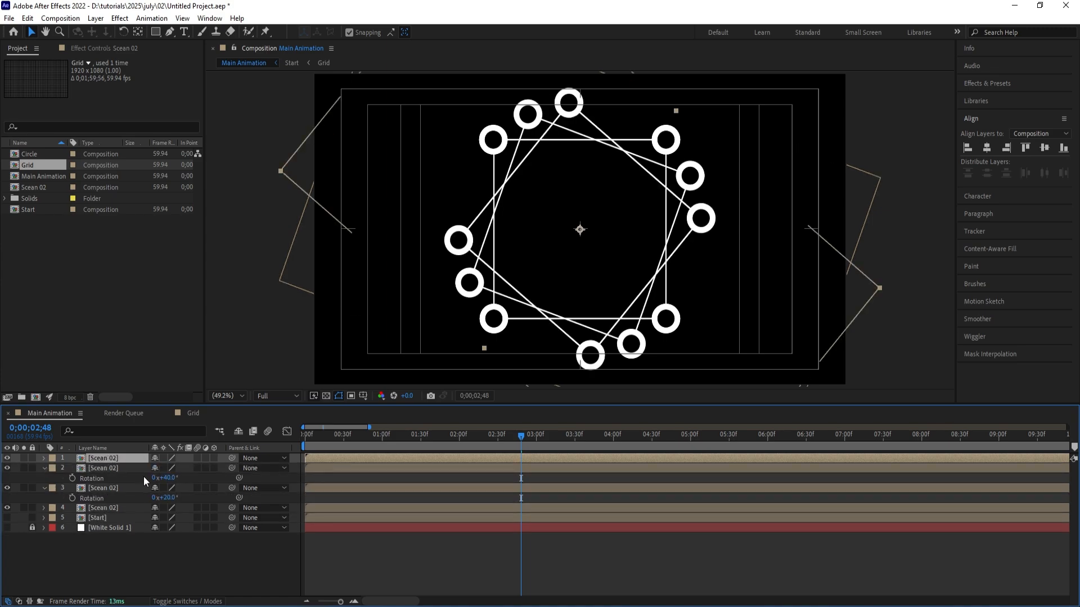
pyautogui.click(165, 468)
pyautogui.write('60')
pyautogui.press('Return')
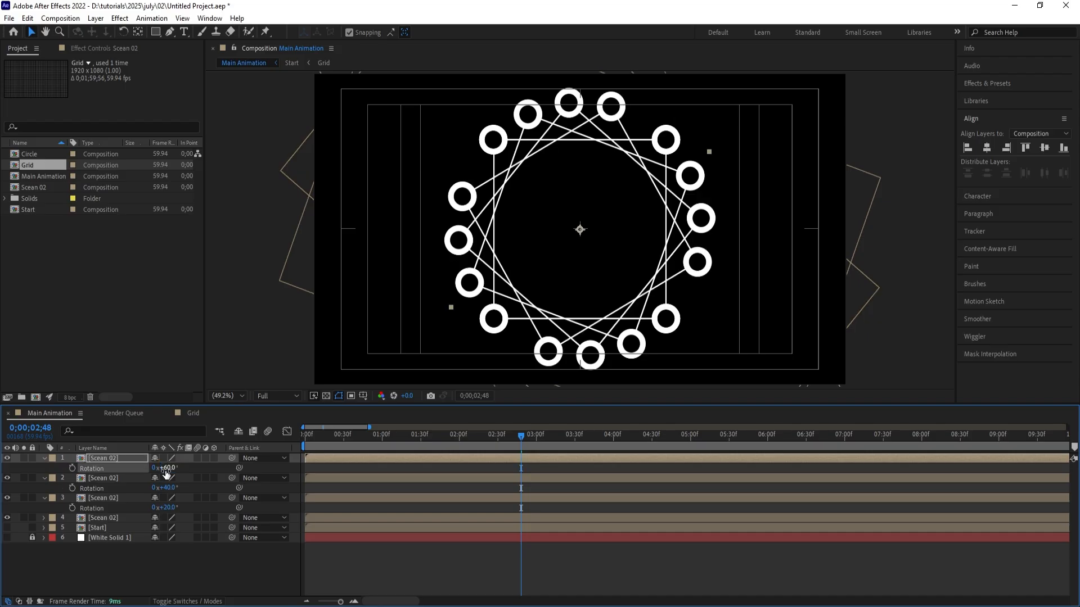
# - Duplicate the 60° Scean 02 copy and set the new layer's rotation to 90°
pyautogui.hotkey('ctrl', 'd')
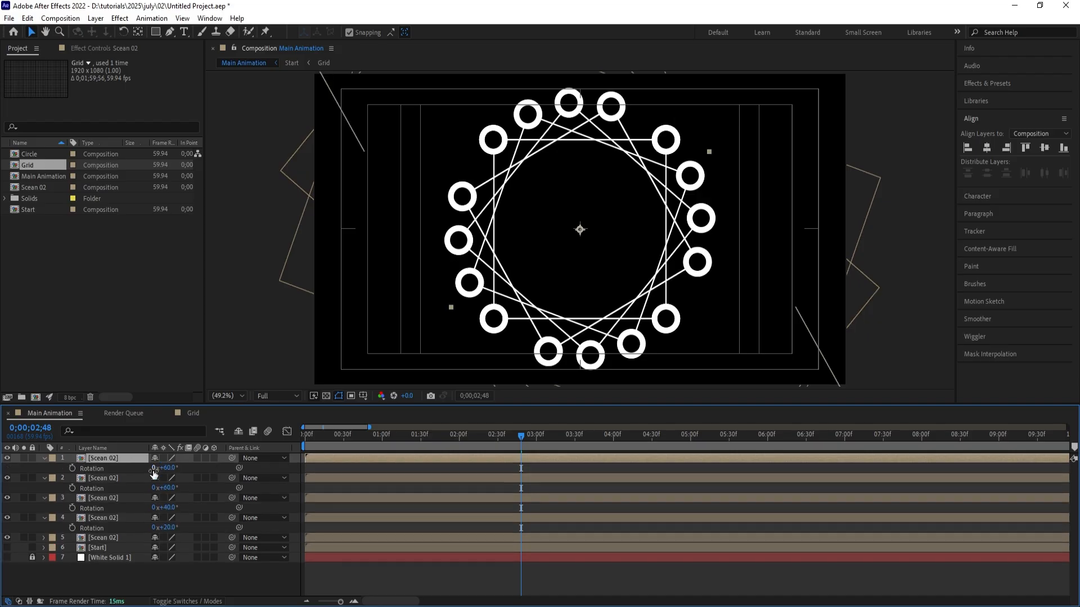
pyautogui.click(167, 468)
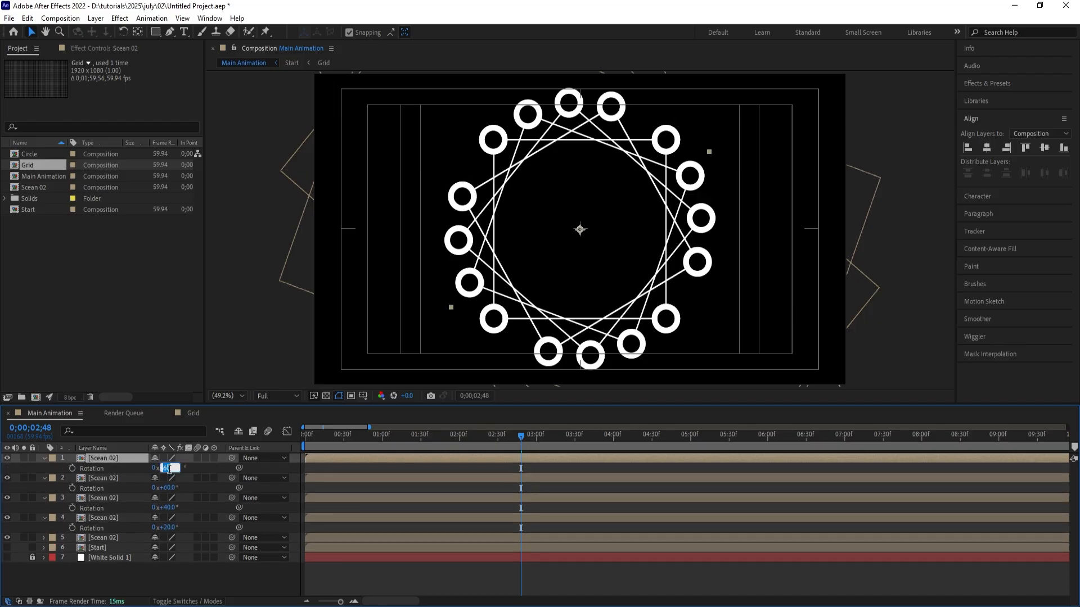
pyautogui.write('90')
pyautogui.press('Return')
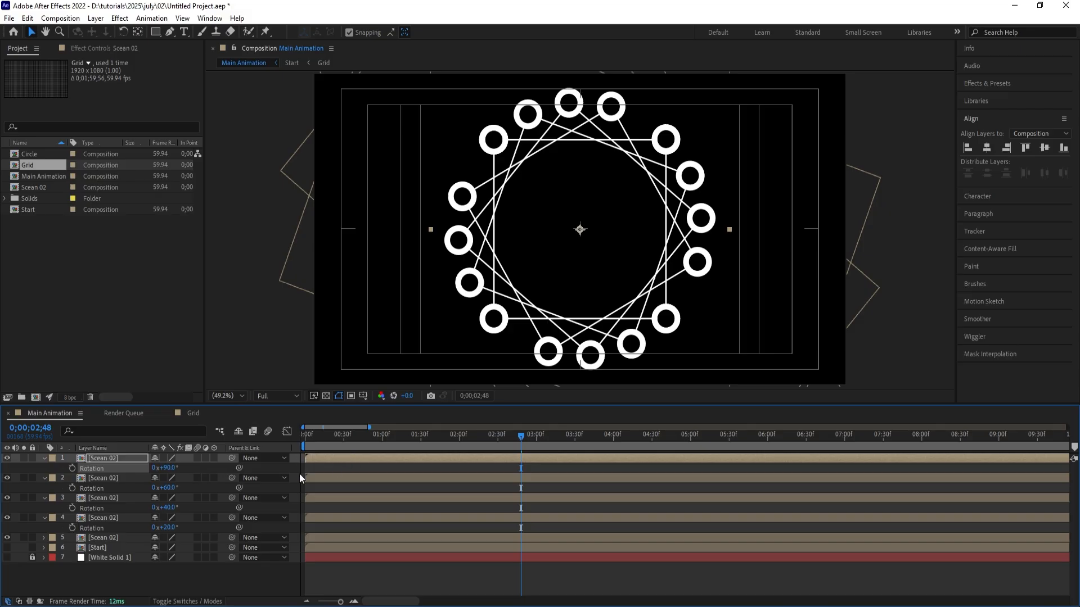
# - Undo the 90° rotation, set the newest Scean 02 copy to 80° and reduce it to 76°
pyautogui.hotkey('ctrl', 'z')
pyautogui.click(168, 468)
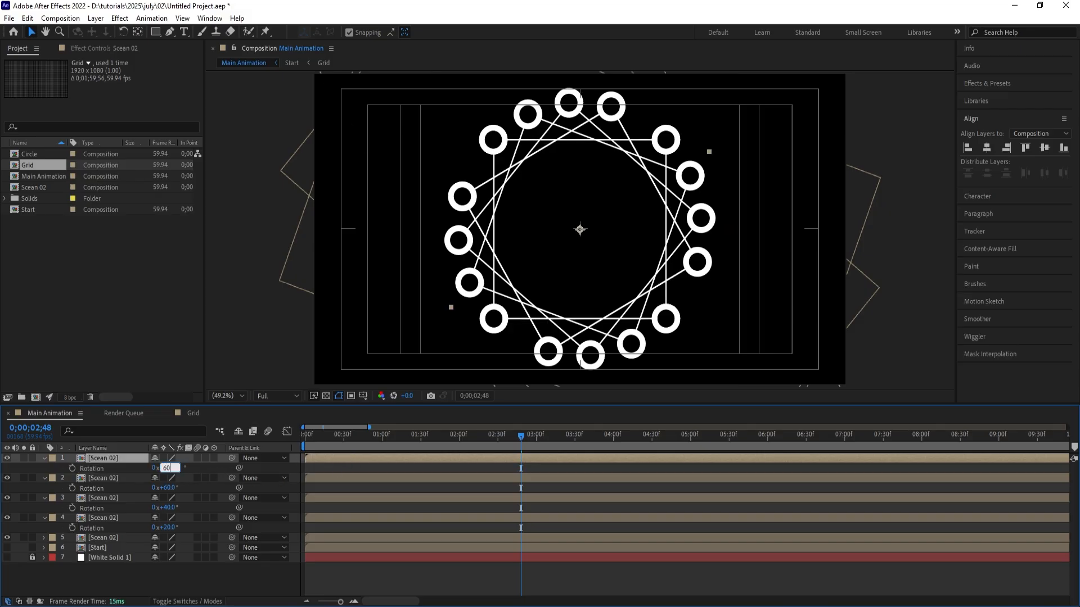
pyautogui.press('Return')
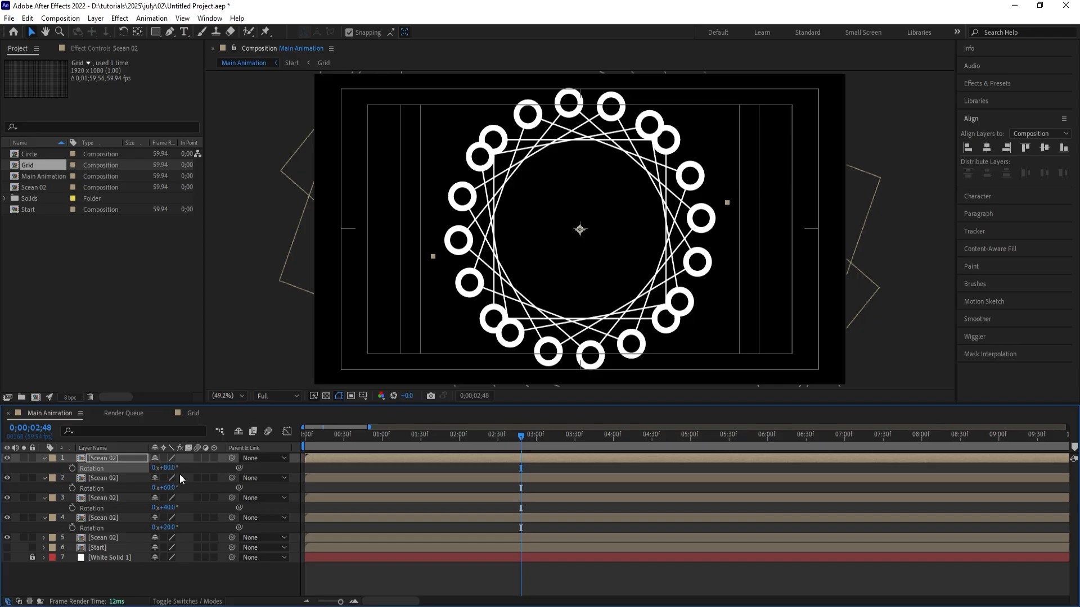
pyautogui.moveTo(171, 468); pyautogui.dragTo(168, 468)
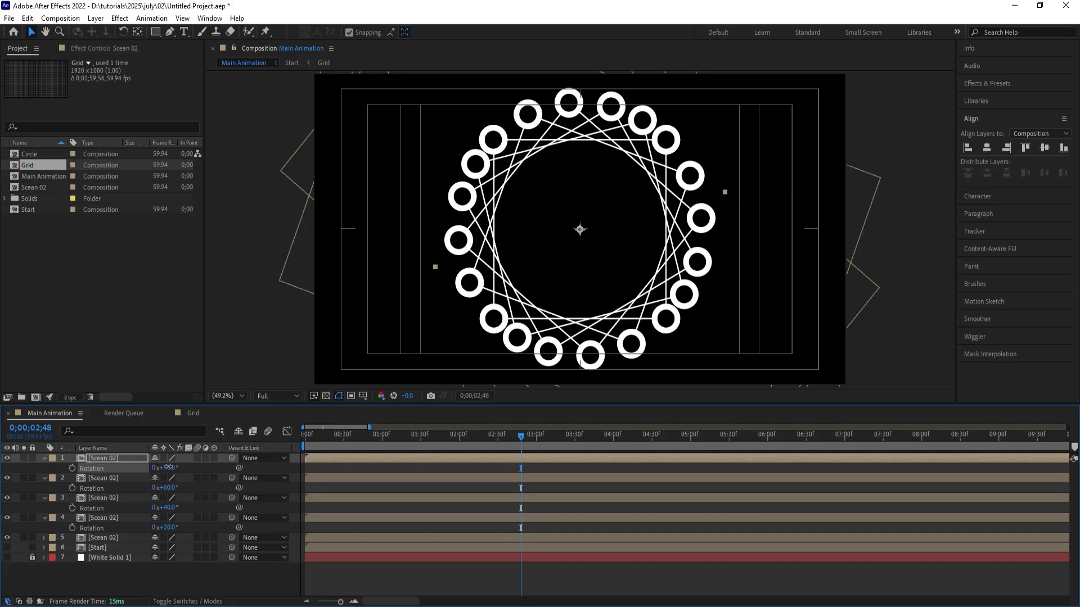
# - Respace the 20°, 40° and 60° Scean 02 copies by setting their rotations to 15°, 30° and 45°
pyautogui.click(125, 539)
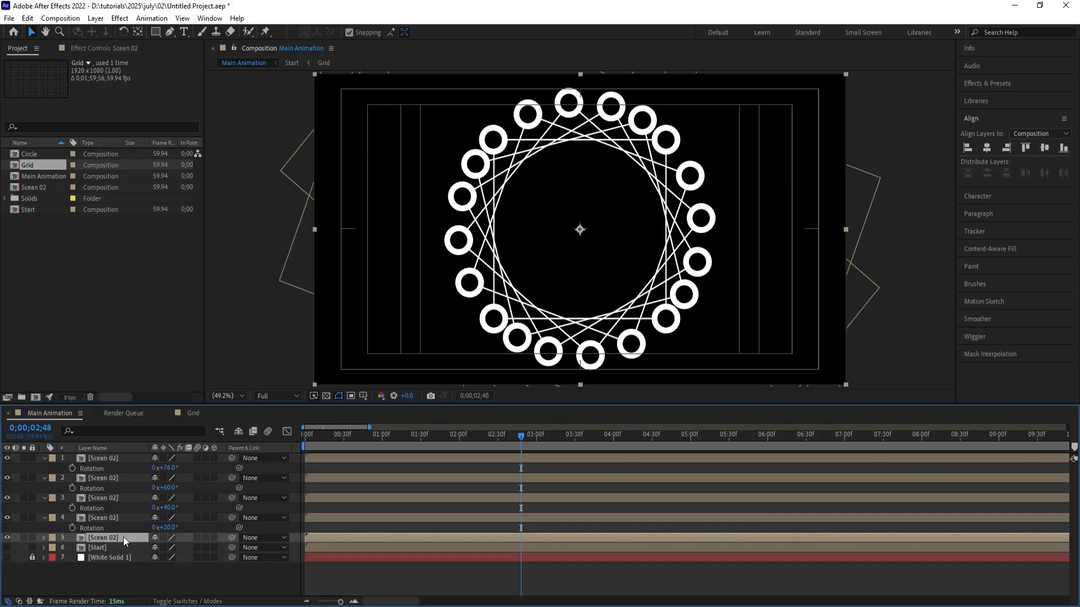
pyautogui.press('r')
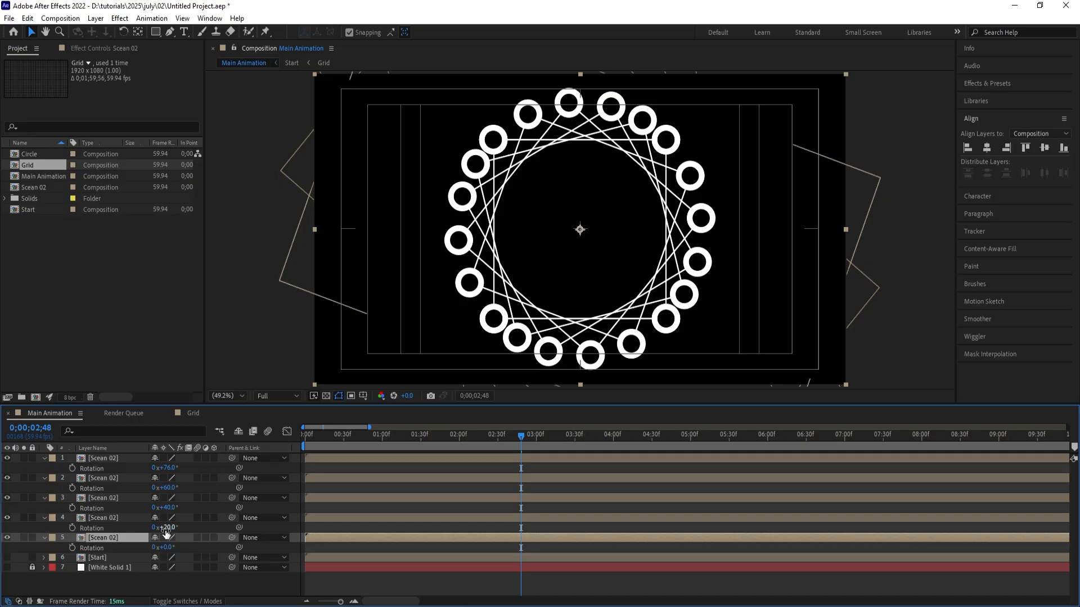
pyautogui.click(168, 529)
pyautogui.click(171, 508)
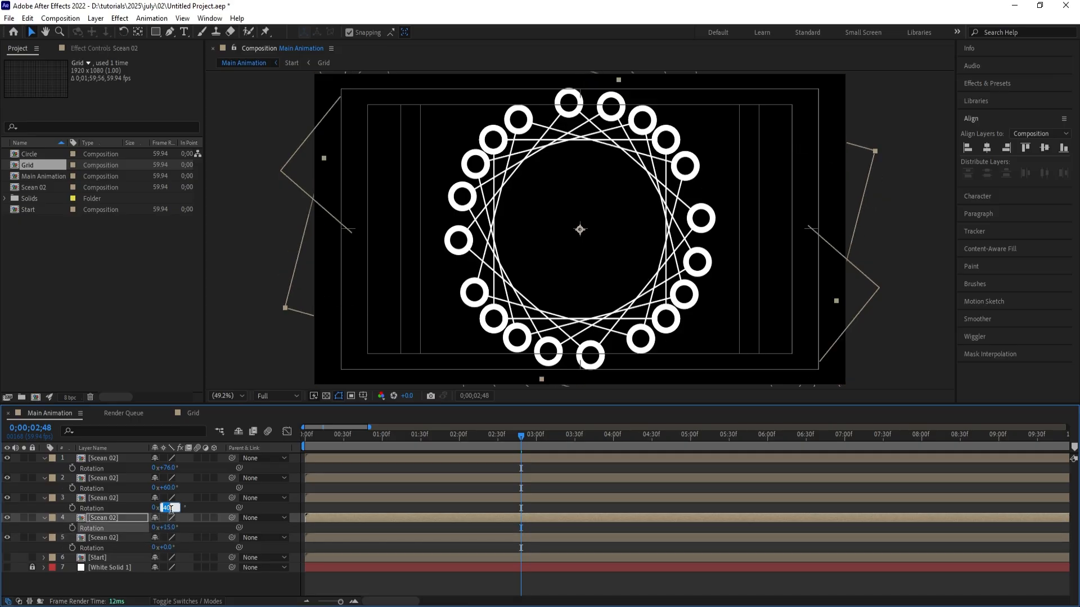
pyautogui.write('30')
pyautogui.press('Return')
pyautogui.click(169, 488)
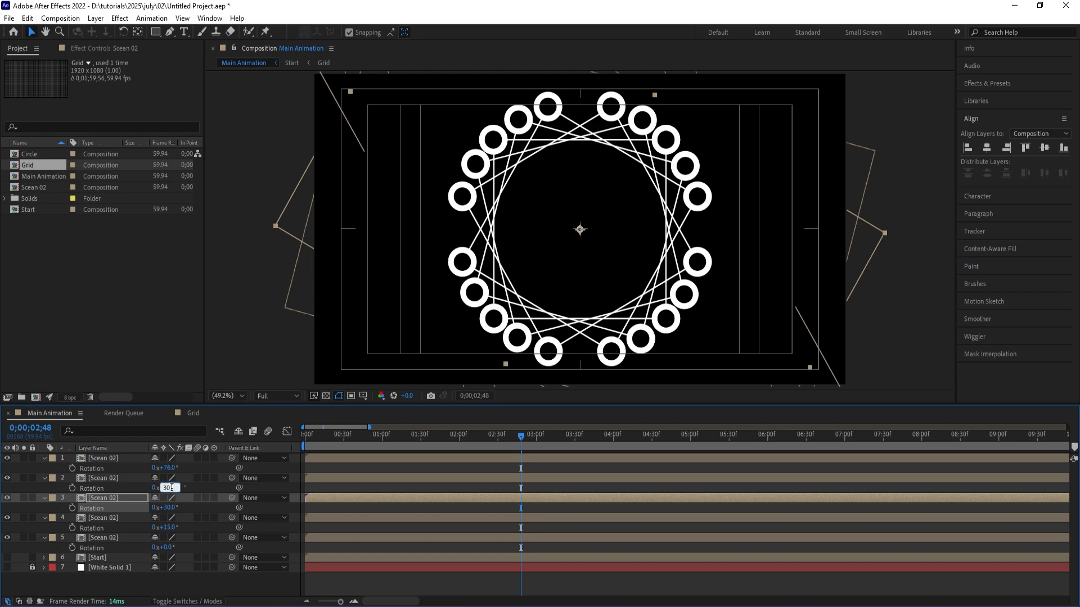
pyautogui.write('45')
pyautogui.press('Return')
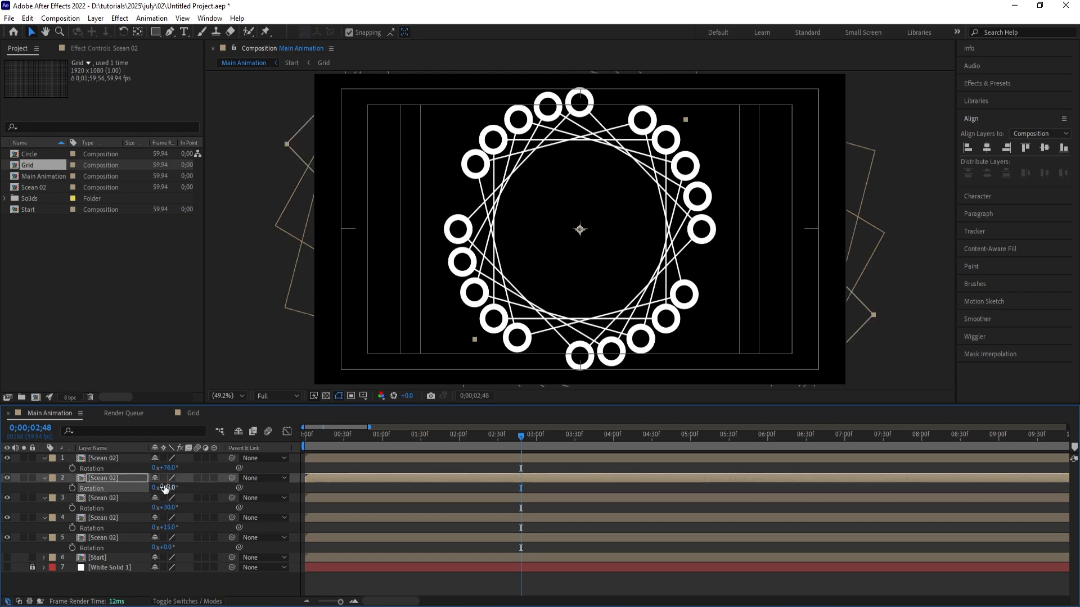
# - Delete the 76° Scean 02 copy and replace it with a duplicate of the 45° copy rotated 15° further to 60°
pyautogui.click(100, 457)
pyautogui.press('Delete')
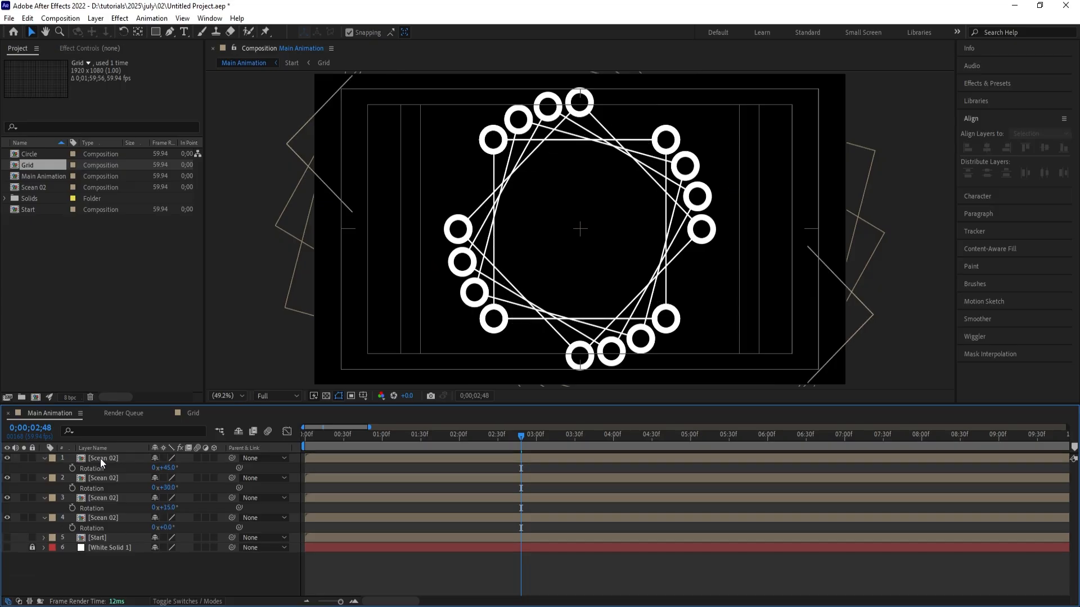
pyautogui.click(100, 457)
pyautogui.hotkey('ctrl', 'd')
pyautogui.press('r')
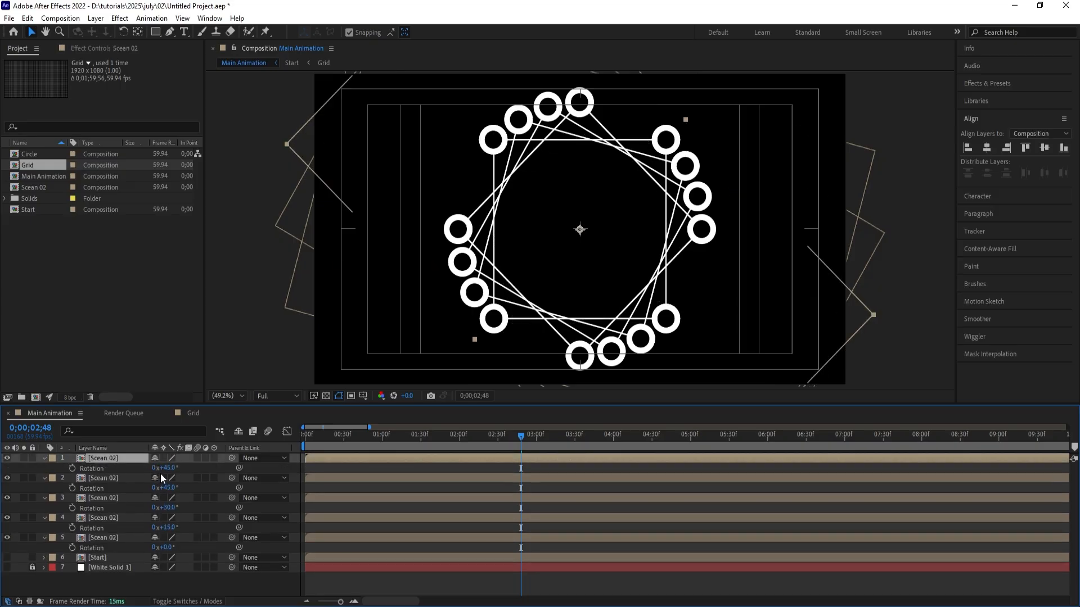
pyautogui.click(159, 470)
pyautogui.write('+15')
pyautogui.press('Return')
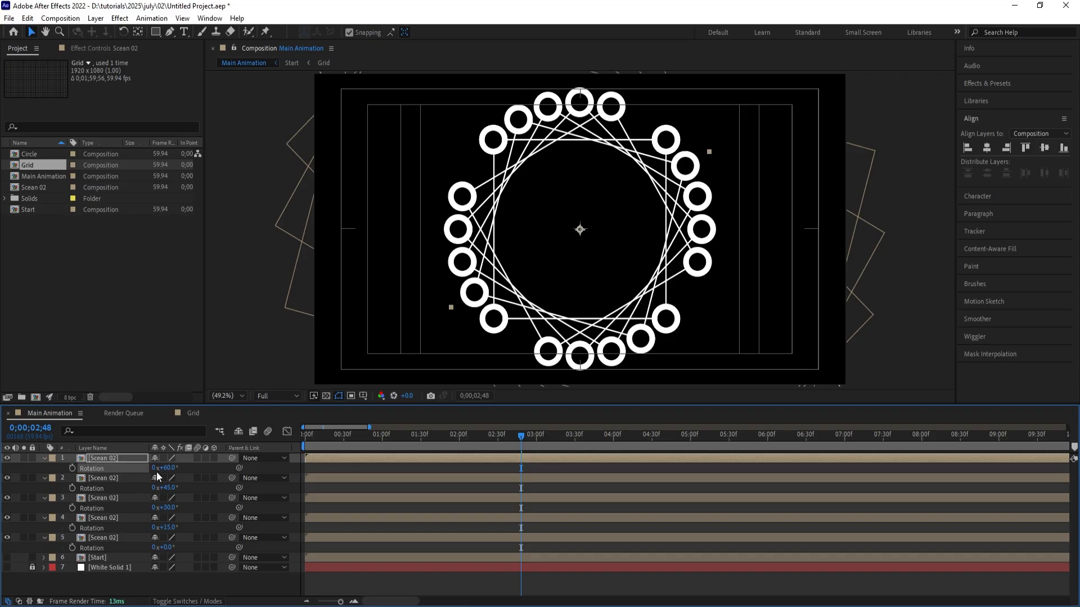
# - Duplicate the 60° Scean 02 copy and add 15° to the new layer's rotation, making it 75°
pyautogui.click(122, 459)
pyautogui.hotkey('ctrl', 'd')
pyautogui.press('r')
pyautogui.click(168, 468)
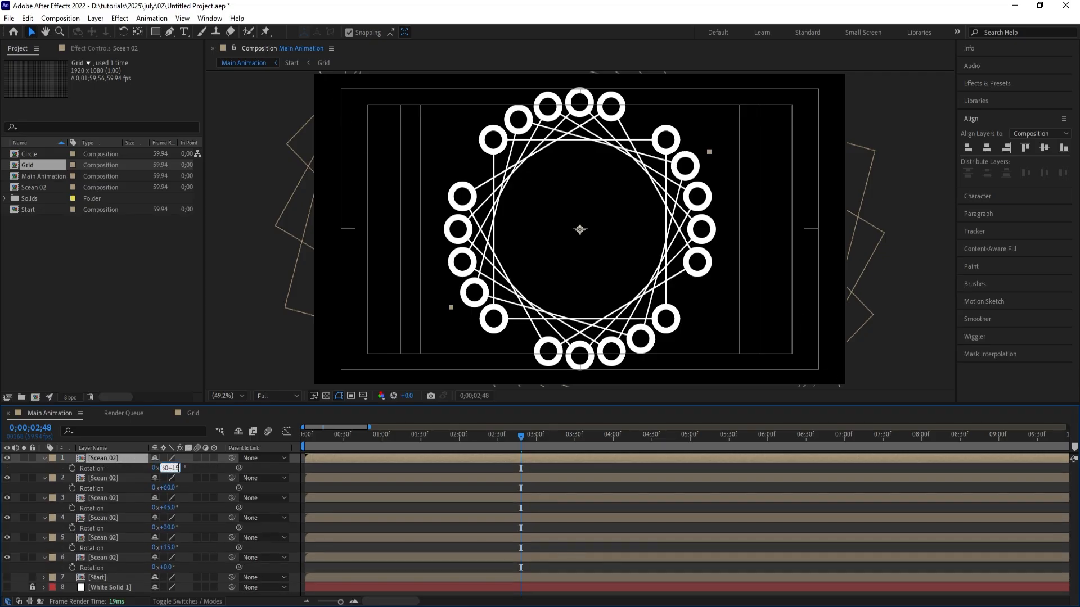
pyautogui.click(114, 467)
pyautogui.click(110, 460)
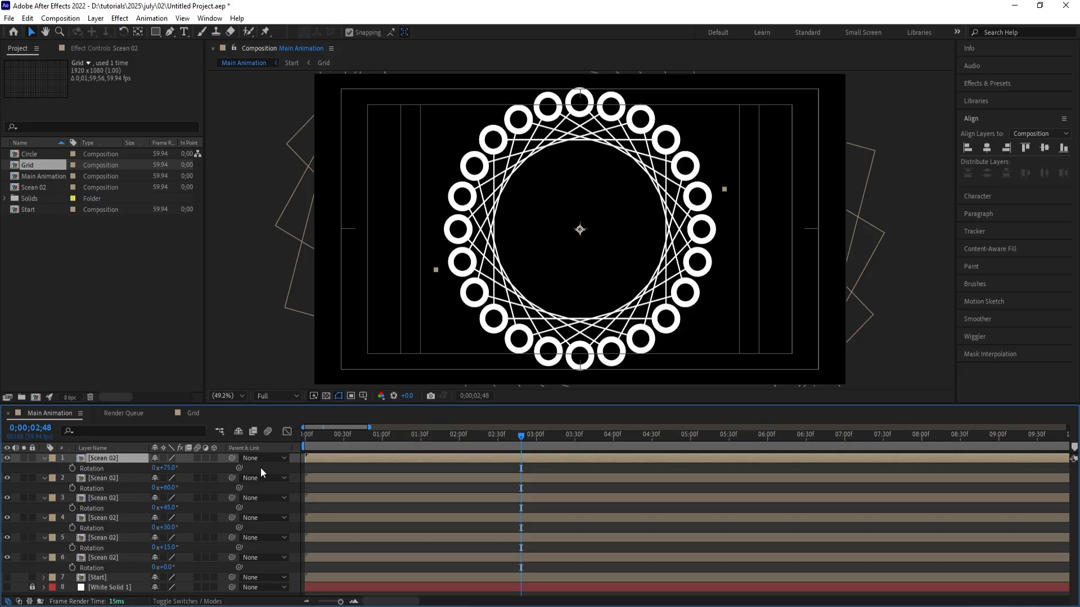
# - Preview Main Animation from the beginning and collapse the Rotation properties of the Scean 02 layers
pyautogui.click(319, 471)
pyautogui.press('Home')
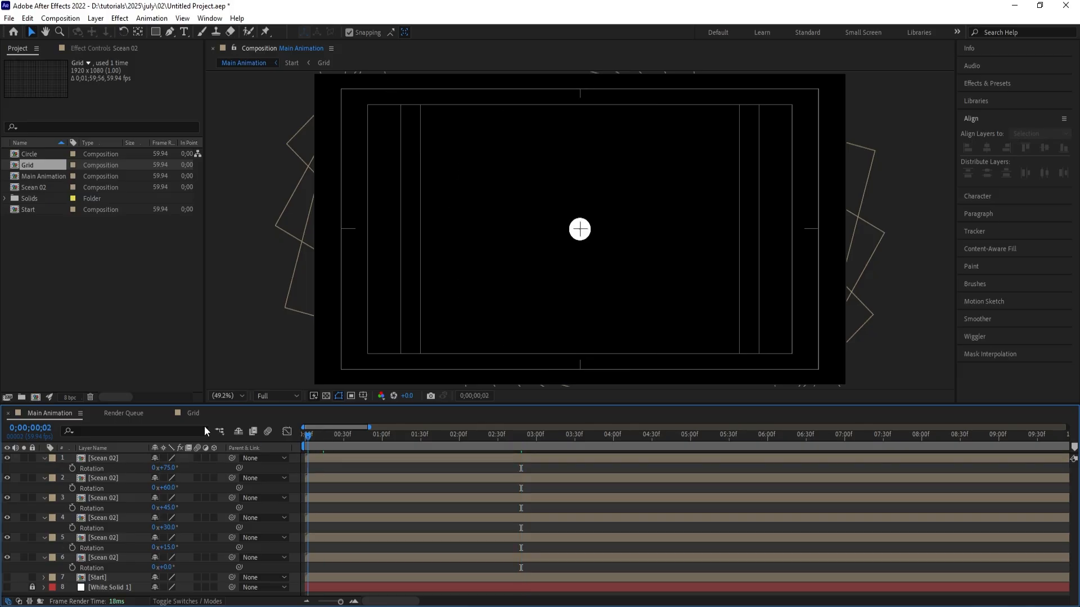
pyautogui.press('space')
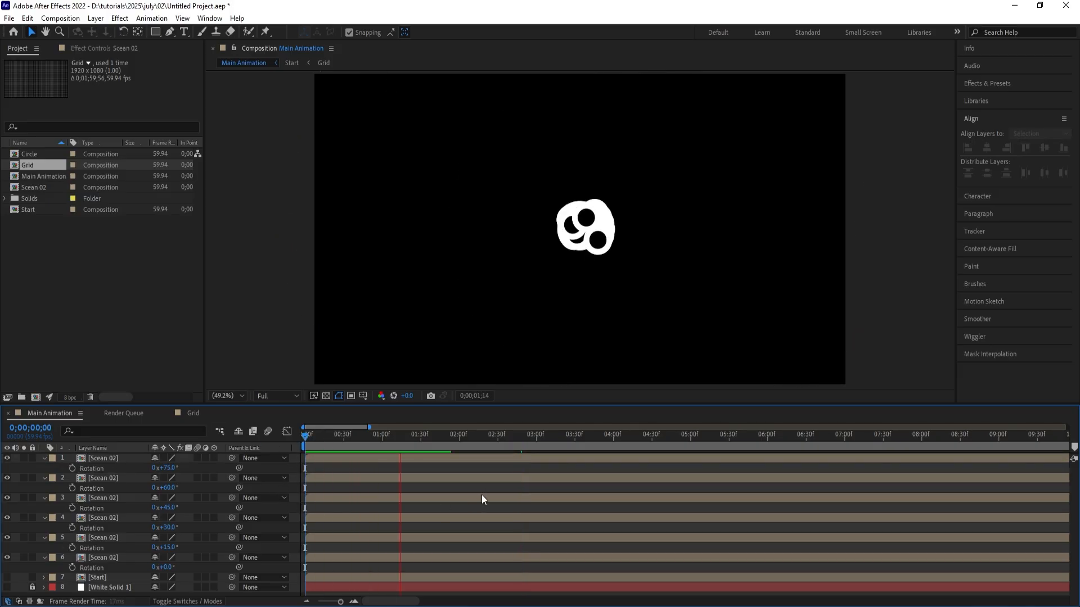
pyautogui.press('space')
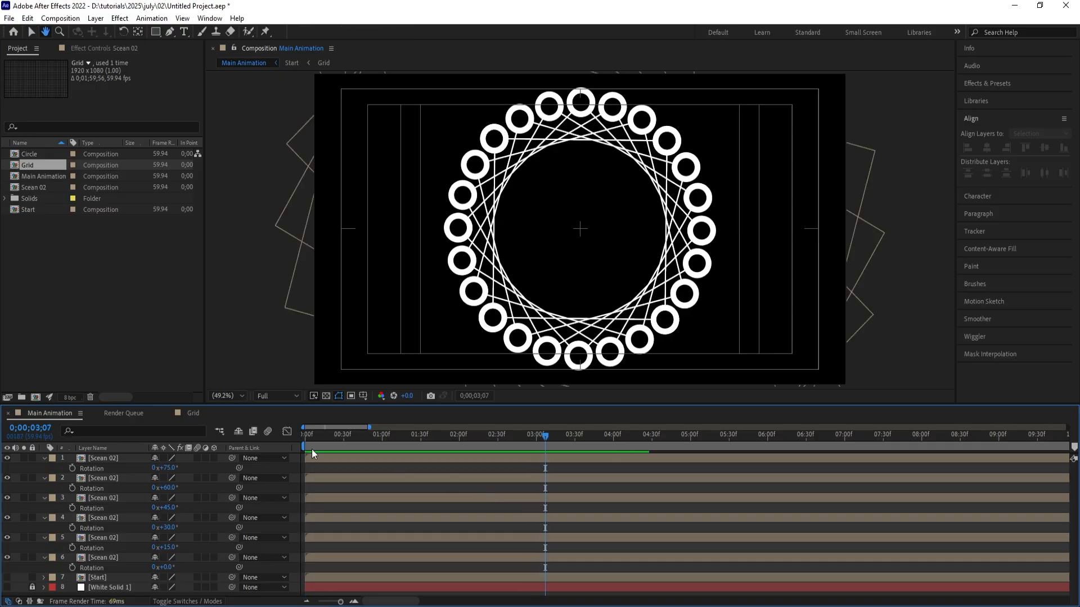
pyautogui.press('u')
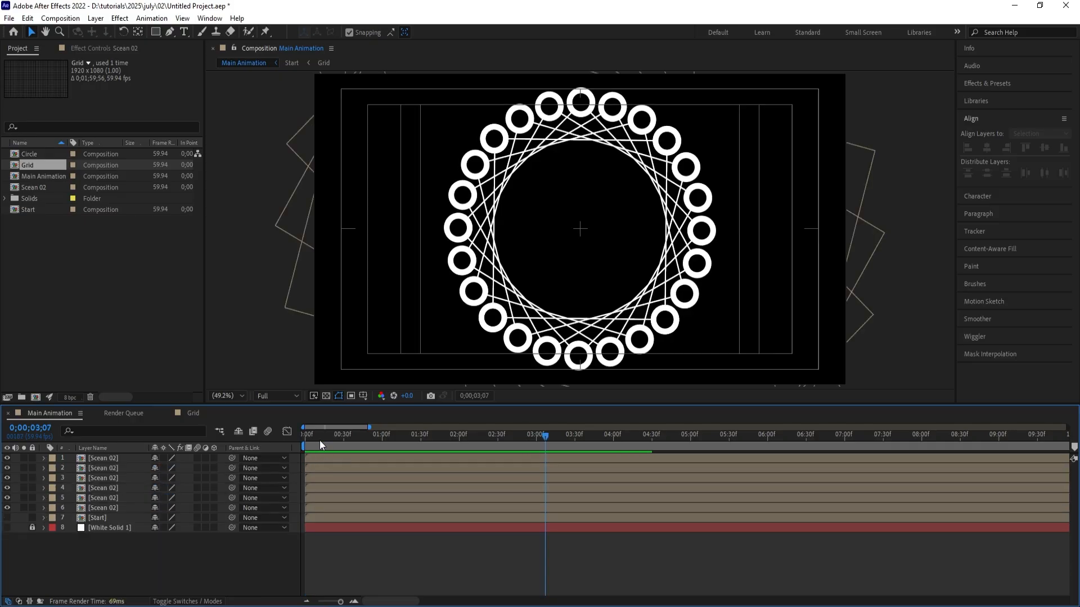
# - Start the 15° Scean 02 layer at frame 10 and the 30° layer at frame 20
pyautogui.moveTo(319, 440); pyautogui.dragTo(305, 444)
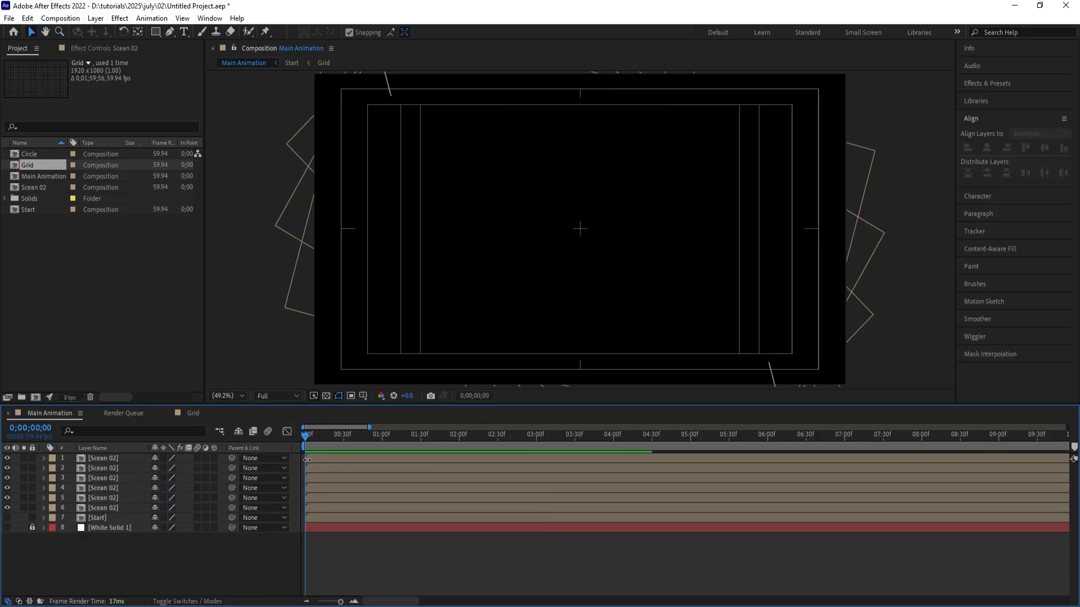
pyautogui.press('=')
pyautogui.press('=')
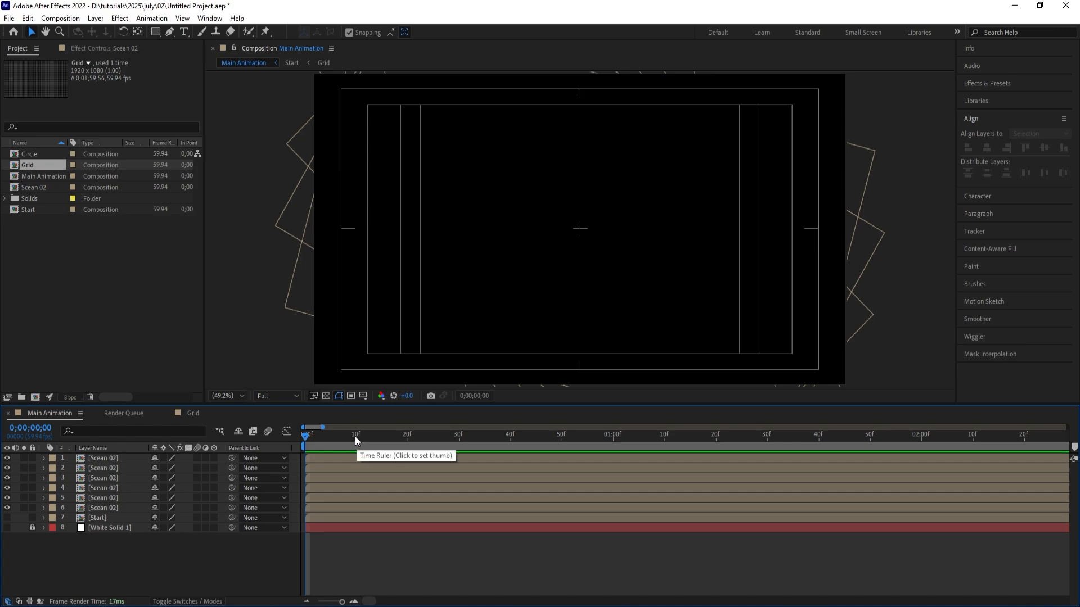
pyautogui.click(356, 436)
pyautogui.click(356, 509)
pyautogui.click(356, 500)
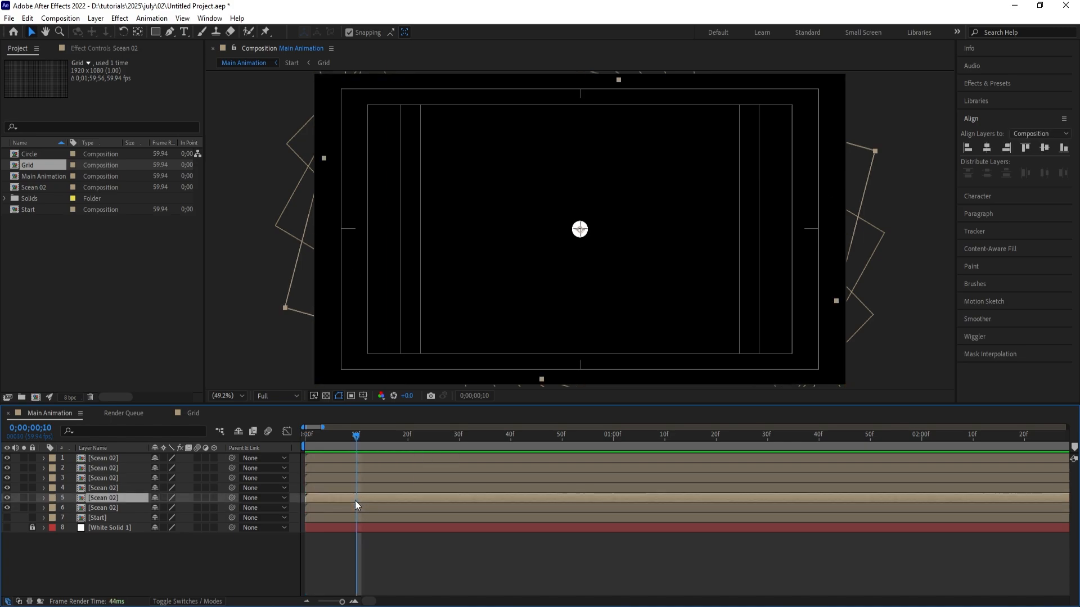
pyautogui.press('[')
pyautogui.click(409, 441)
pyautogui.click(401, 490)
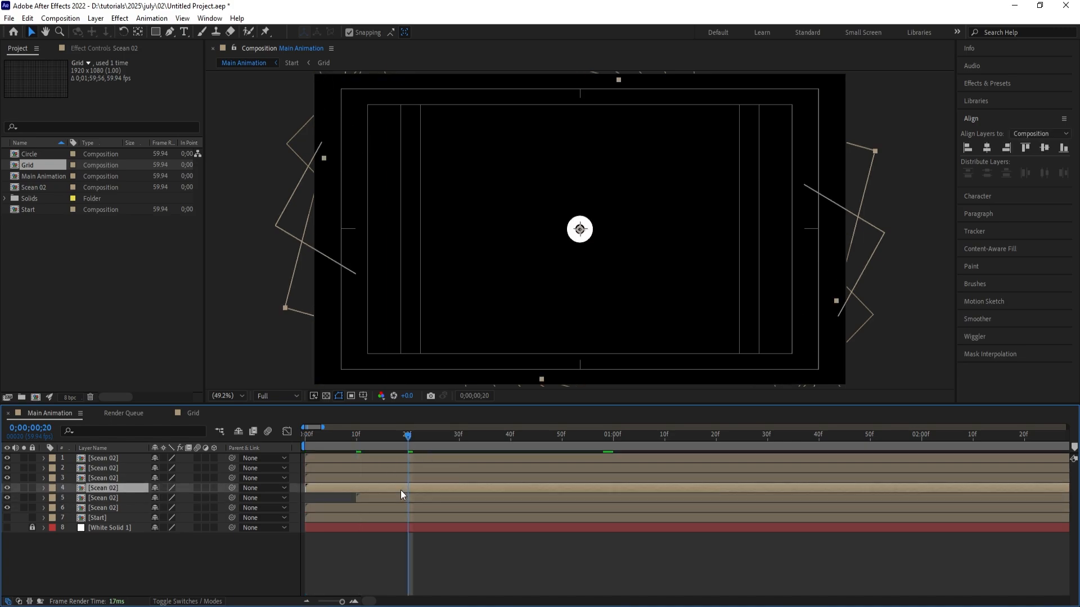
pyautogui.press('[')
# - Start the 45°, 60° and 75° Scean 02 layers at frames 30, 40 and 50
pyautogui.click(459, 443)
pyautogui.click(458, 478)
pyautogui.press('[')
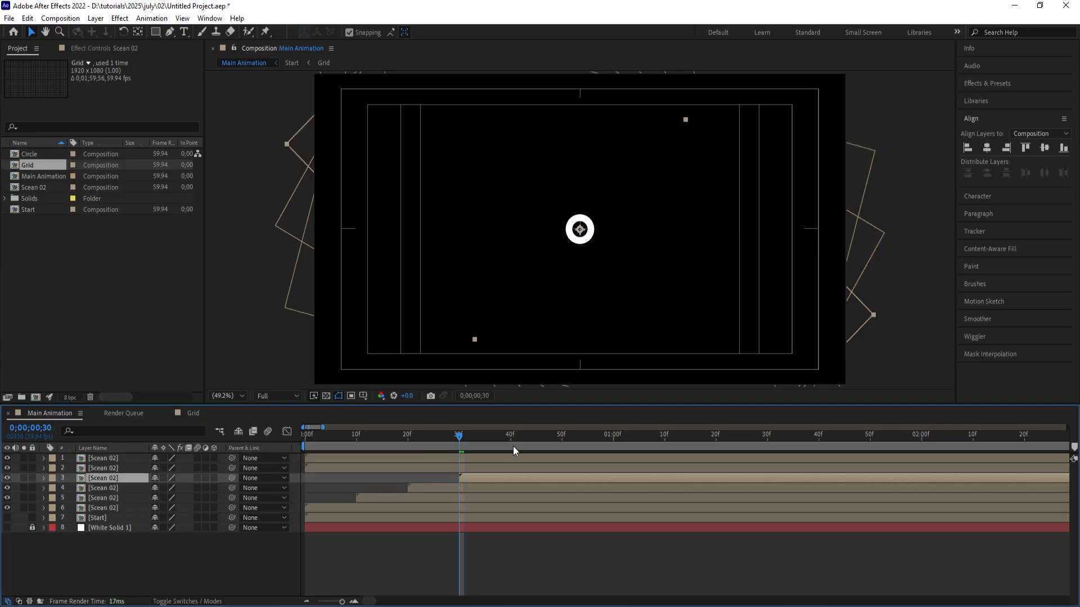
pyautogui.click(511, 443)
pyautogui.click(513, 469)
pyautogui.press('[')
pyautogui.click(562, 448)
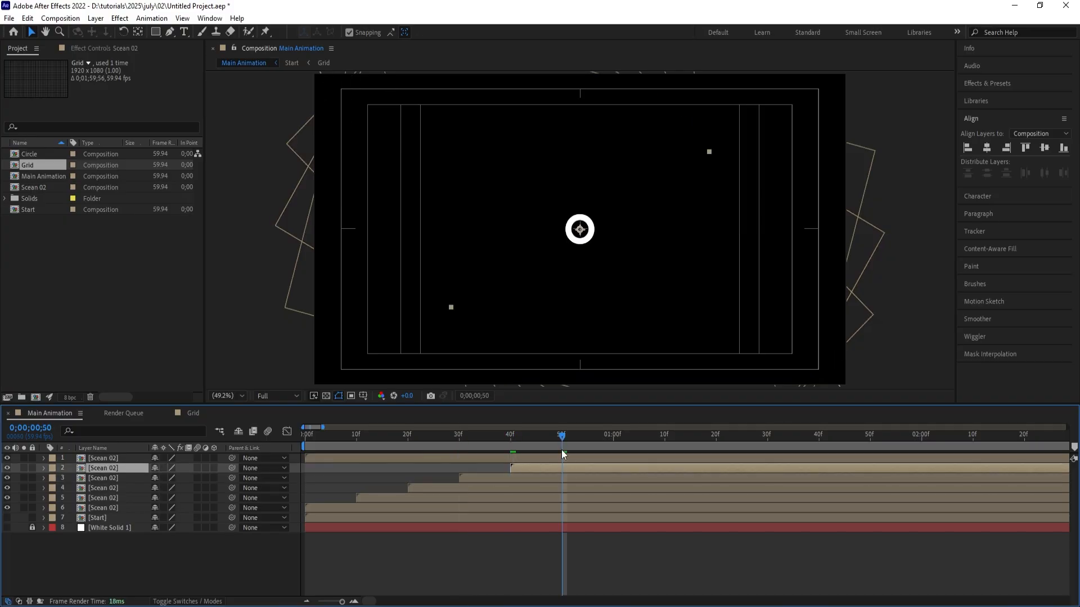
pyautogui.click(561, 456)
pyautogui.press('[')
# - Play Main Animation from the beginning to check the staggered Scean 02 layers
pyautogui.press('Home')
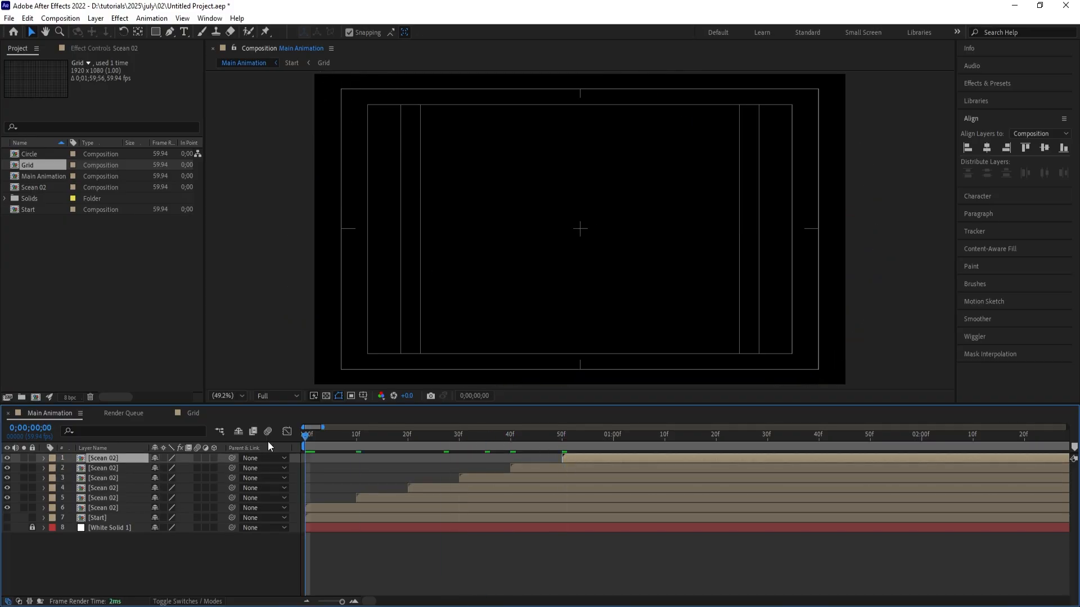
pyautogui.press('space')
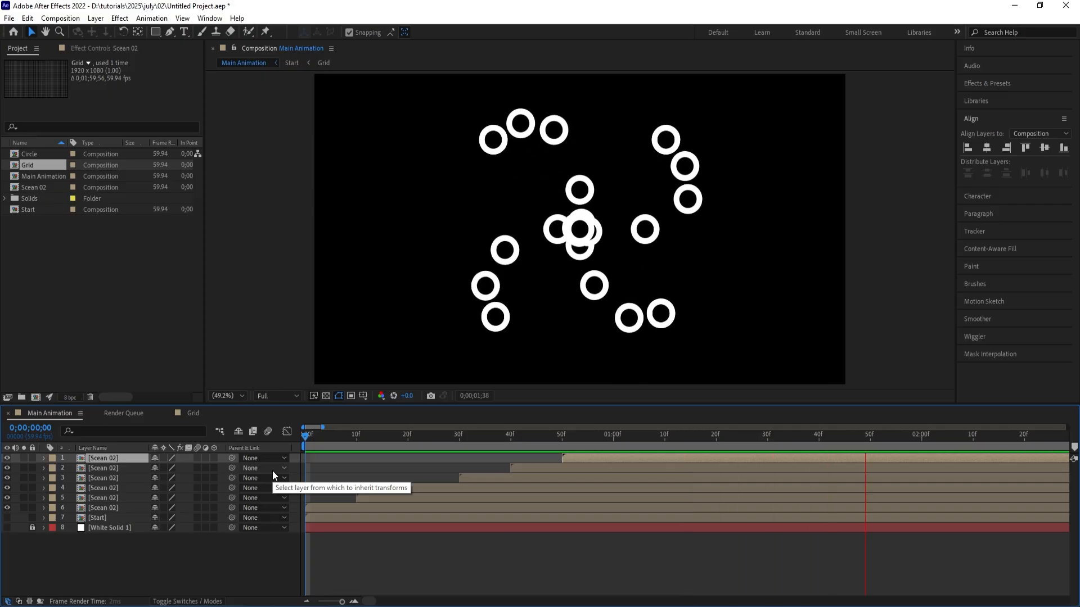
pyautogui.press('space')
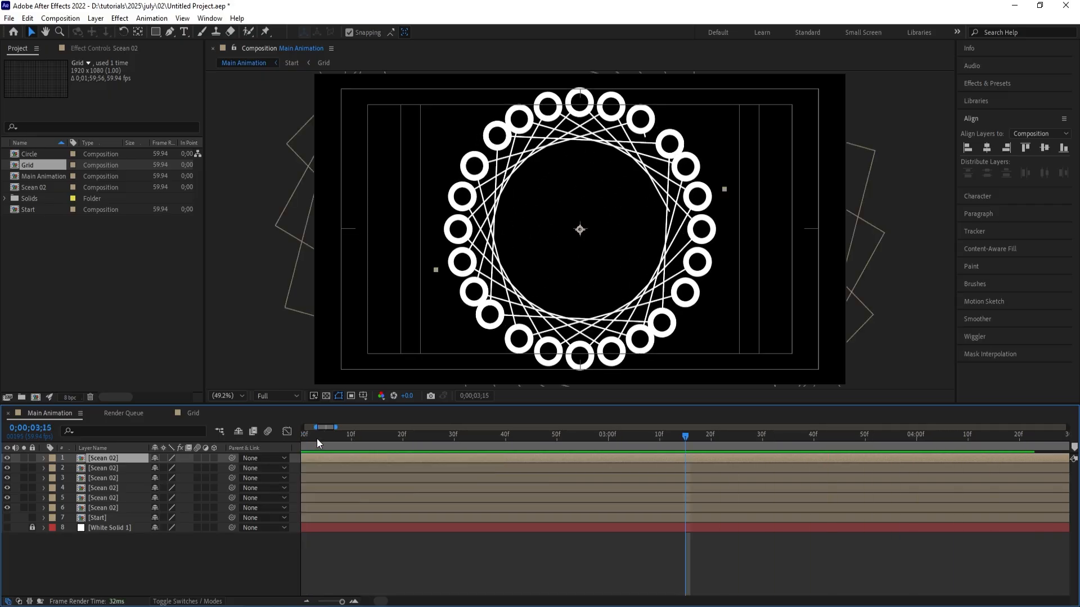
# - Reverse the stagger by starting the topmost Scean 02 layer at frame 0 and the second one at frame 10
pyautogui.press('-')
pyautogui.press('-')
pyautogui.press('Home')
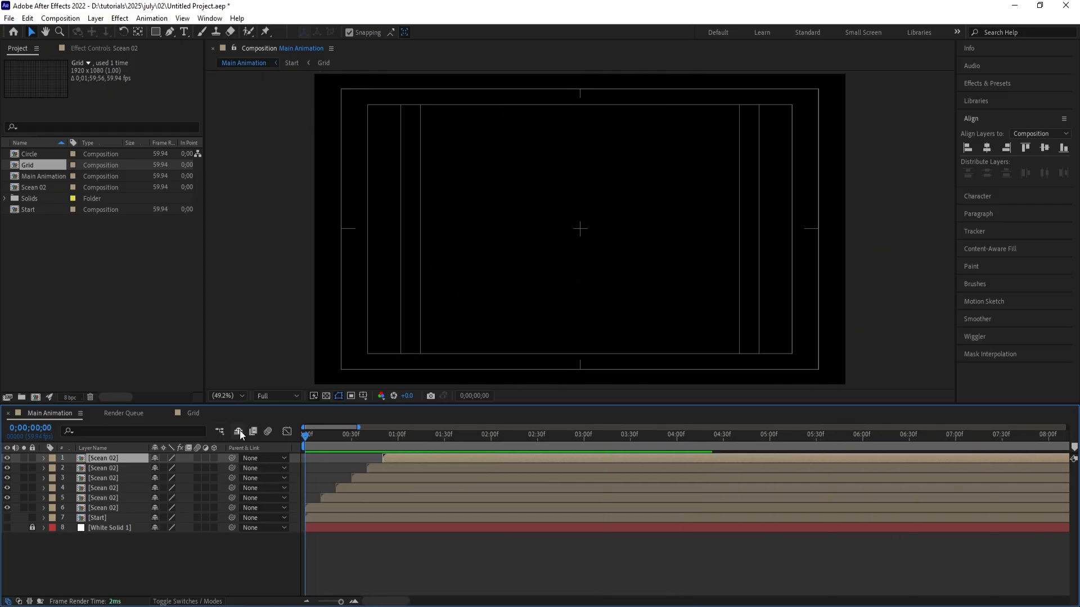
pyautogui.press('[')
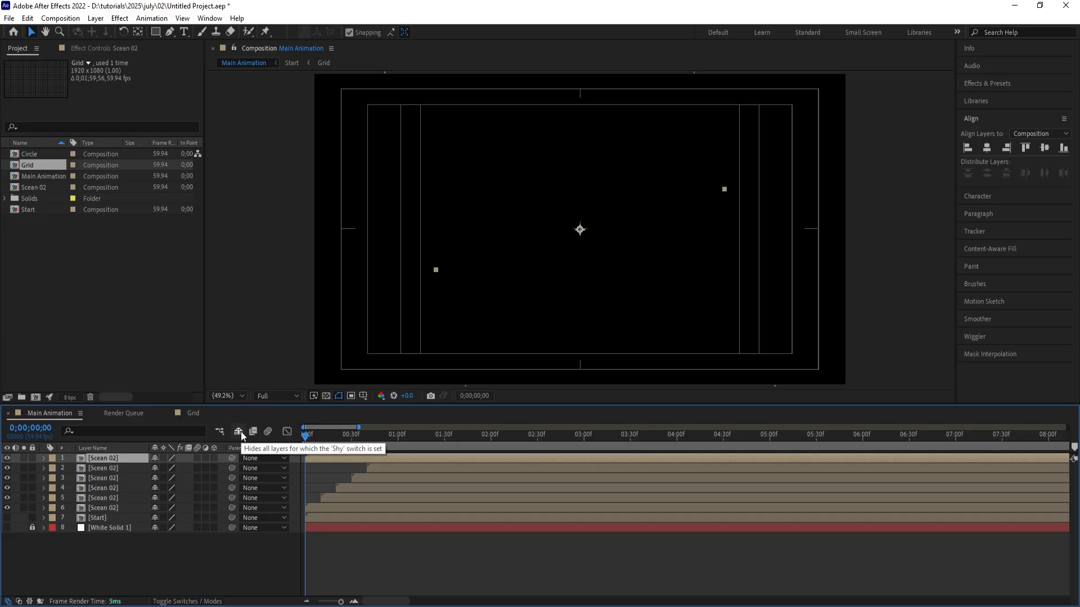
pyautogui.press('=')
pyautogui.click(335, 439)
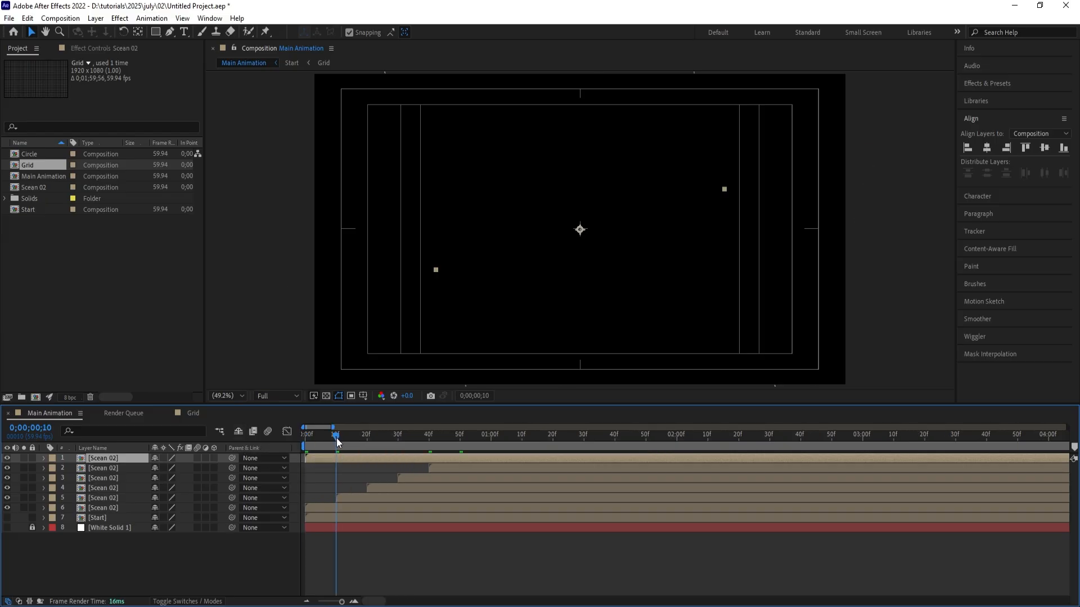
pyautogui.click(452, 468)
pyautogui.press('[')
# - Start the third Scean 02 layer at frame 20 and the fourth at frame 30
pyautogui.click(366, 441)
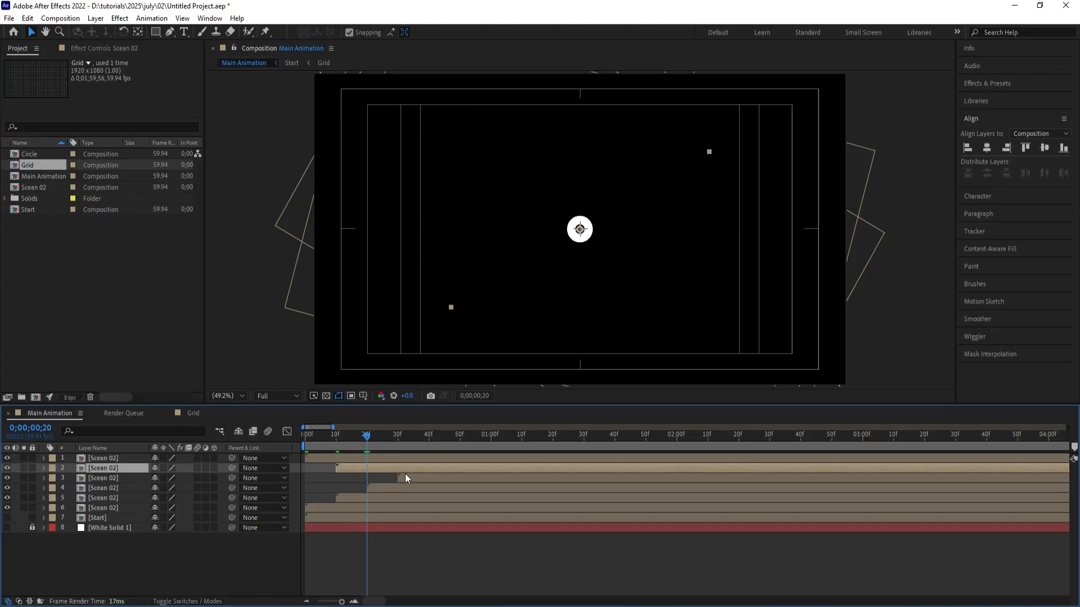
pyautogui.click(405, 477)
pyautogui.press('[')
pyautogui.click(397, 440)
pyautogui.click(396, 487)
pyautogui.press('[')
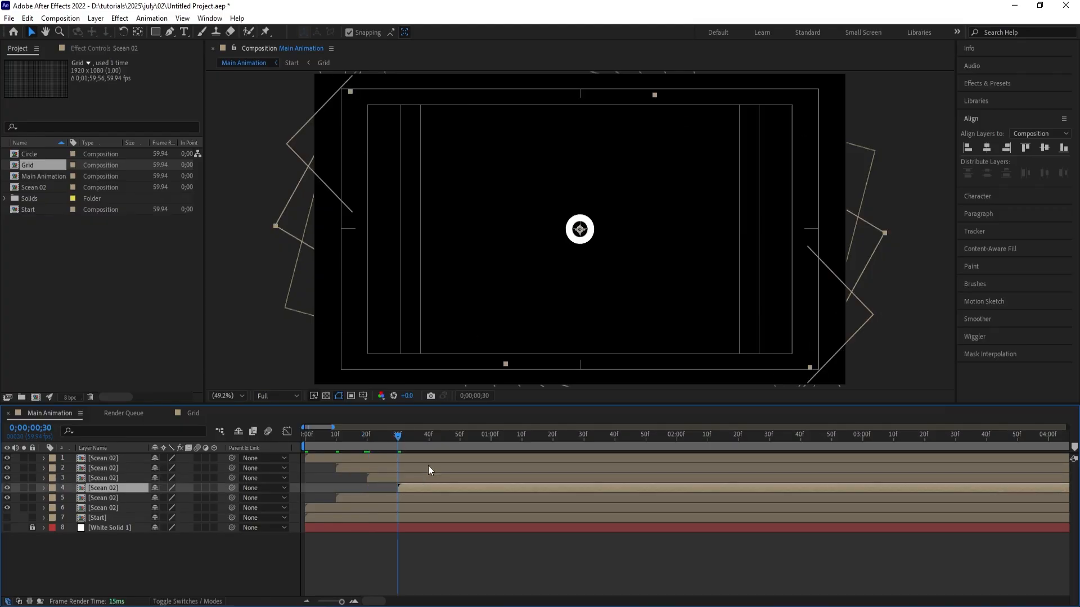
# - Start the fifth Scean 02 layer at frame 40 and the sixth, unrotated one at frame 50
pyautogui.click(429, 438)
pyautogui.click(433, 499)
pyautogui.press('[')
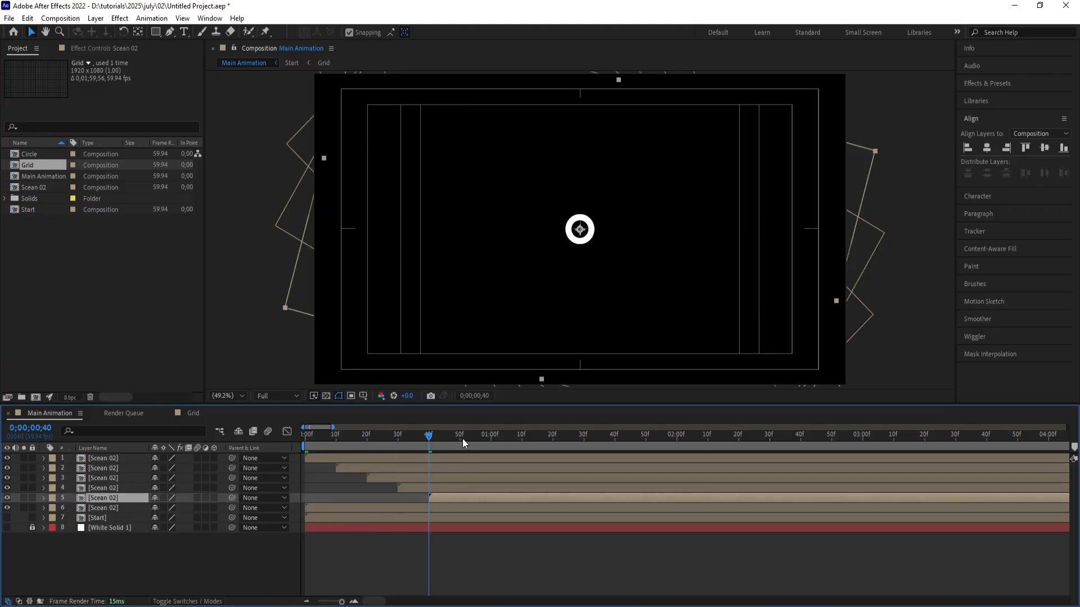
pyautogui.click(461, 437)
pyautogui.click(463, 504)
pyautogui.press('[')
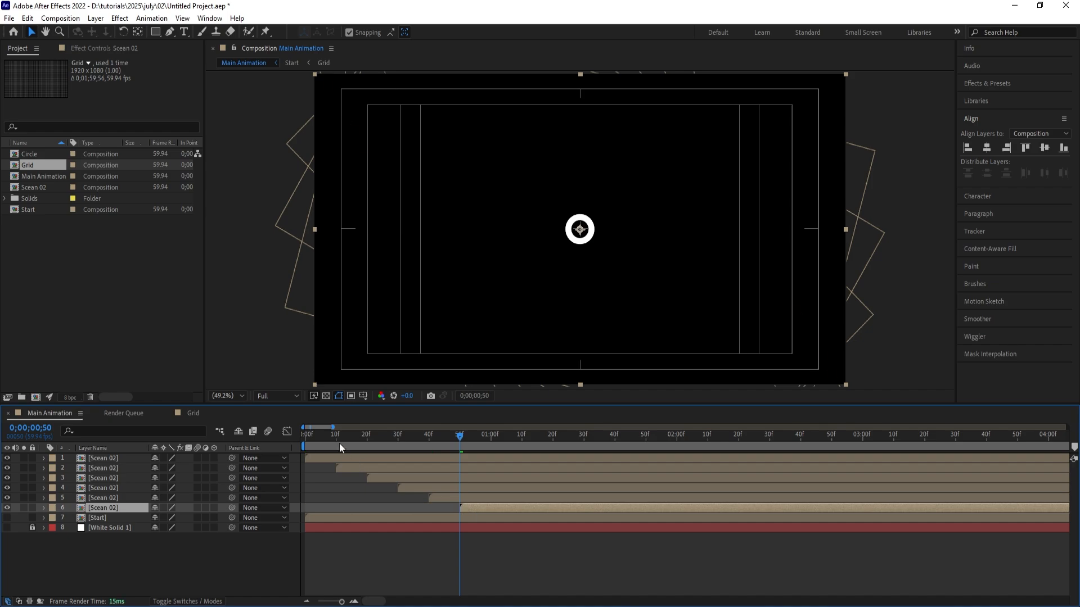
# - Preview the reversed stagger from the beginning, checking the motion up to about 5 seconds 42 frames
pyautogui.press('Home')
pyautogui.press('space')
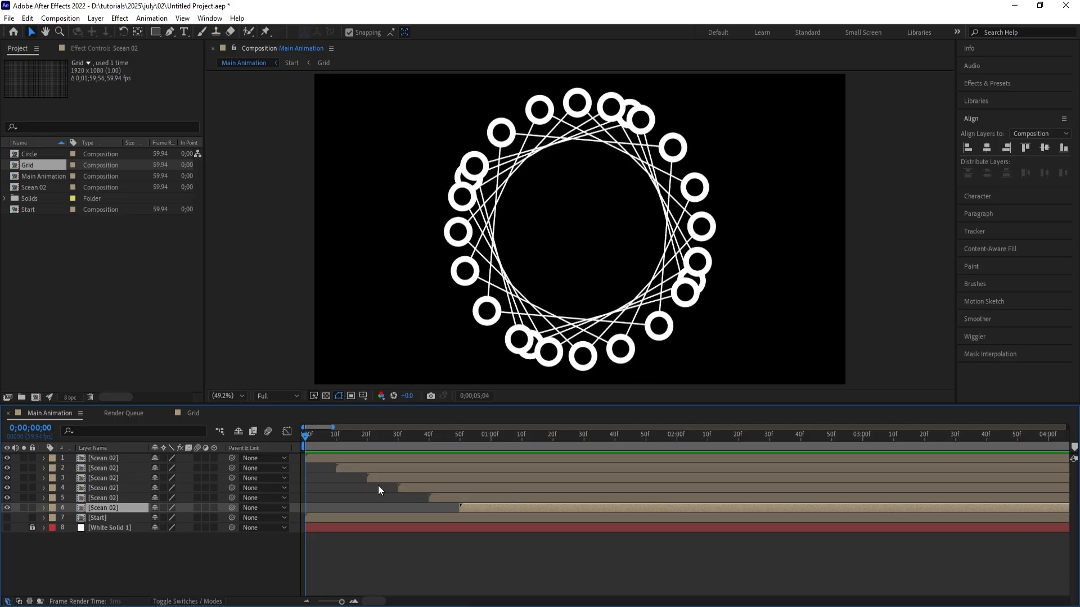
pyautogui.press('space')
pyautogui.press('-')
pyautogui.press('-')
pyautogui.press('-')
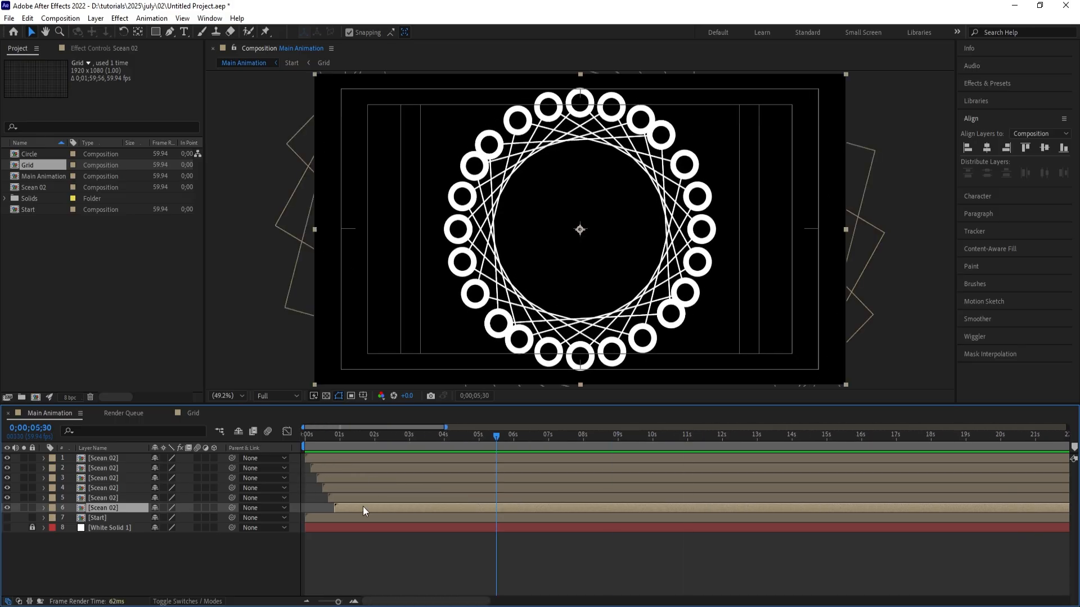
pyautogui.press('space')
pyautogui.press('space')
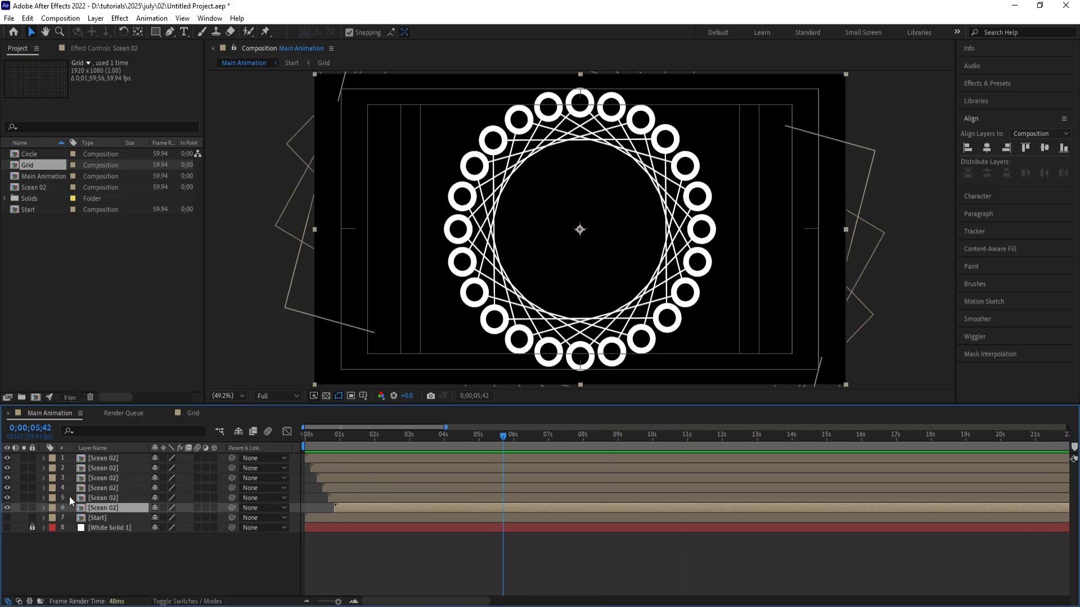
# - Hide the Scean 02 layers so the Start layer shows alone and preview it from the beginning
pyautogui.click(9, 517)
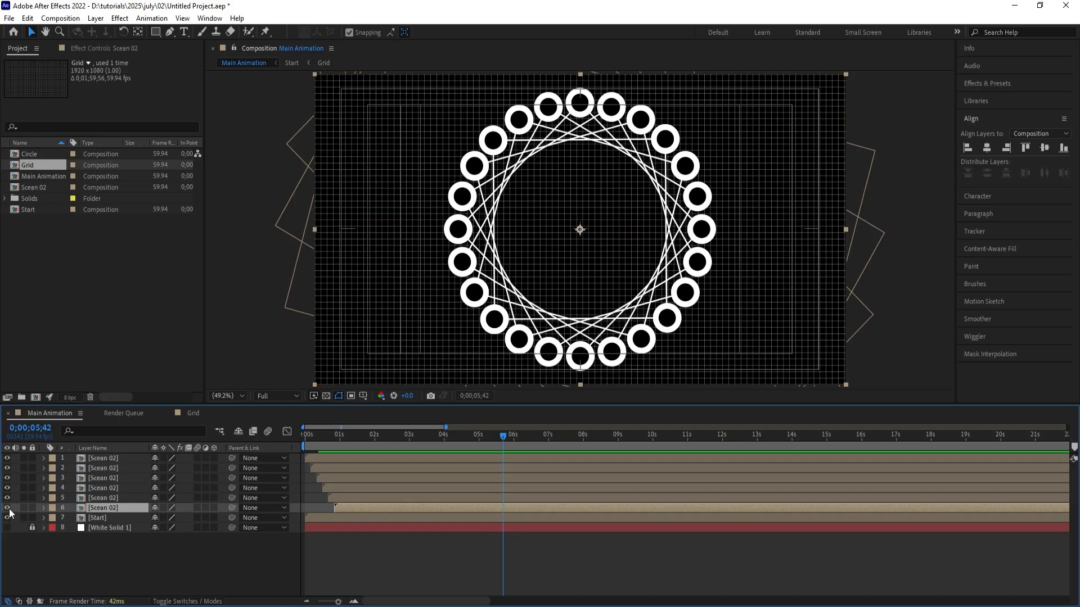
pyautogui.moveTo(8, 507)
pyautogui.mouseDown()
pyautogui.moveTo(7, 476)
pyautogui.moveTo(7, 517)
pyautogui.mouseUp()
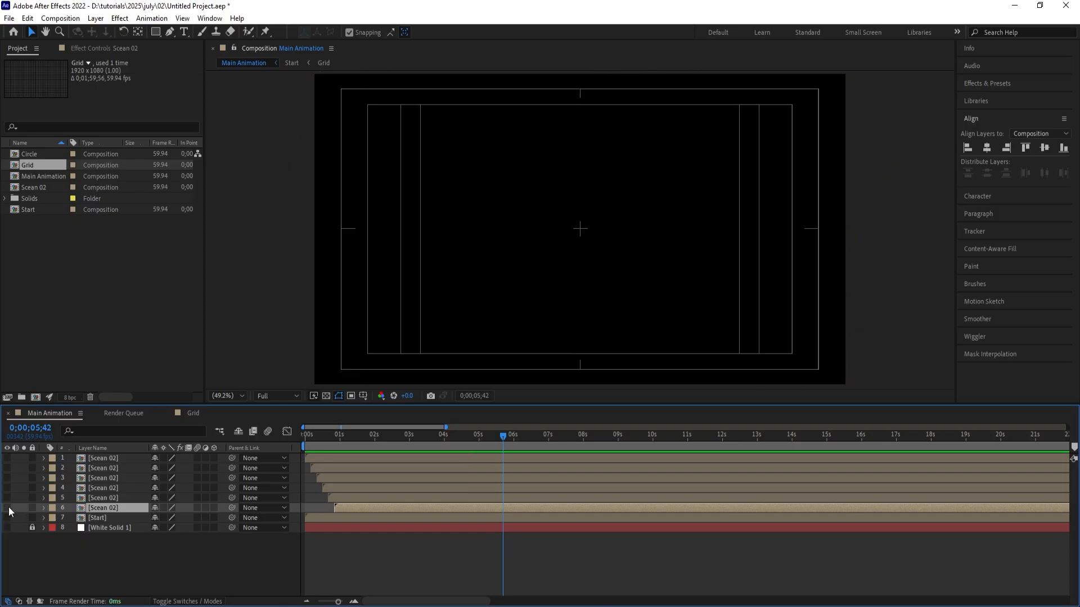
pyautogui.click(8, 518)
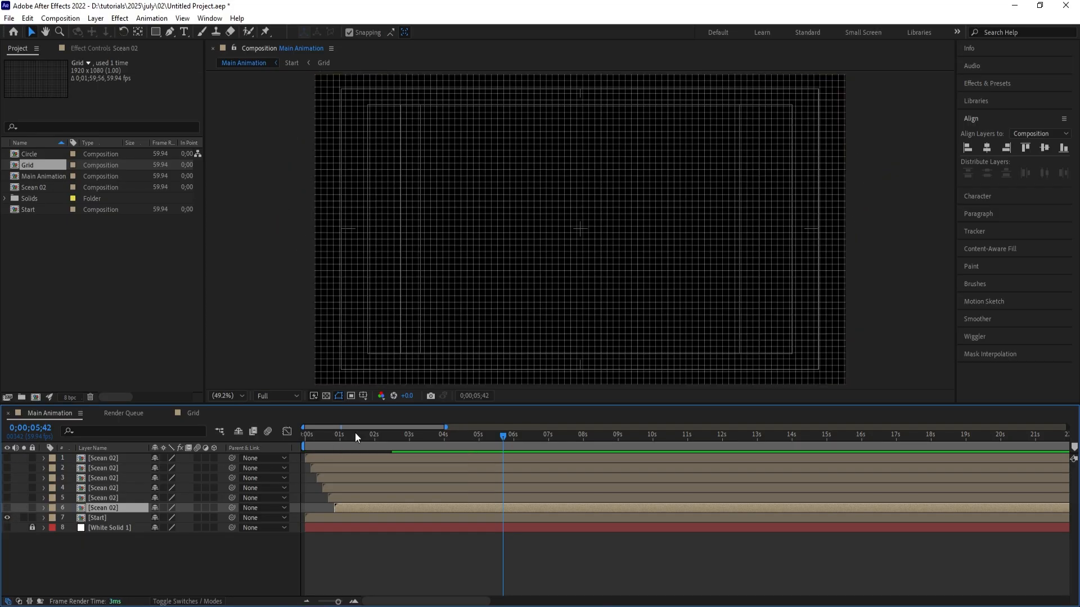
pyautogui.press('Home')
pyautogui.press('space')
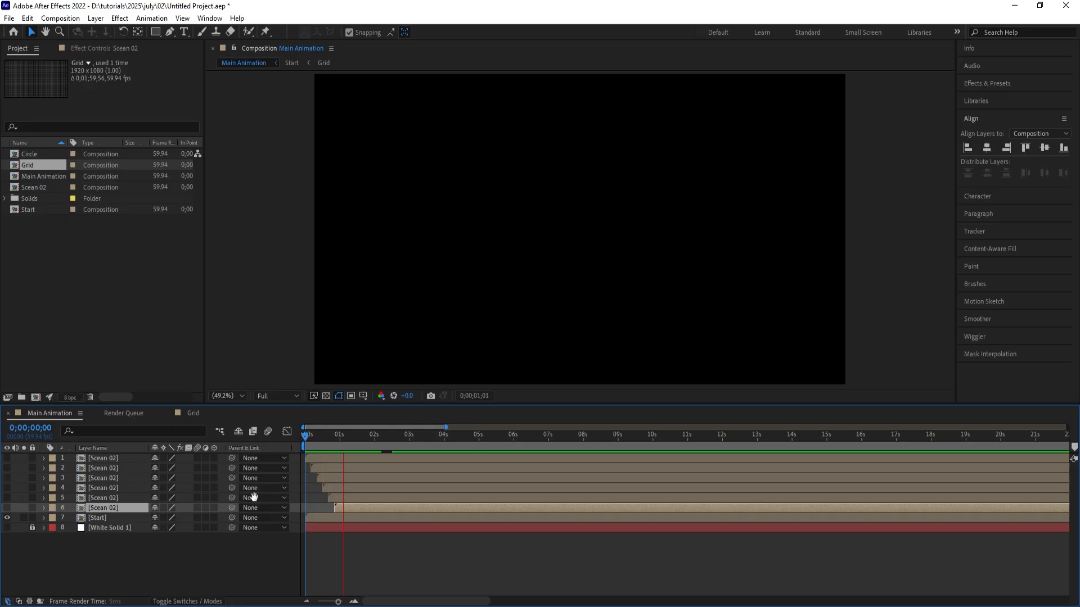
# - Show the white solid background and preview the opening circle reveal from the beginning
pyautogui.click(8, 527)
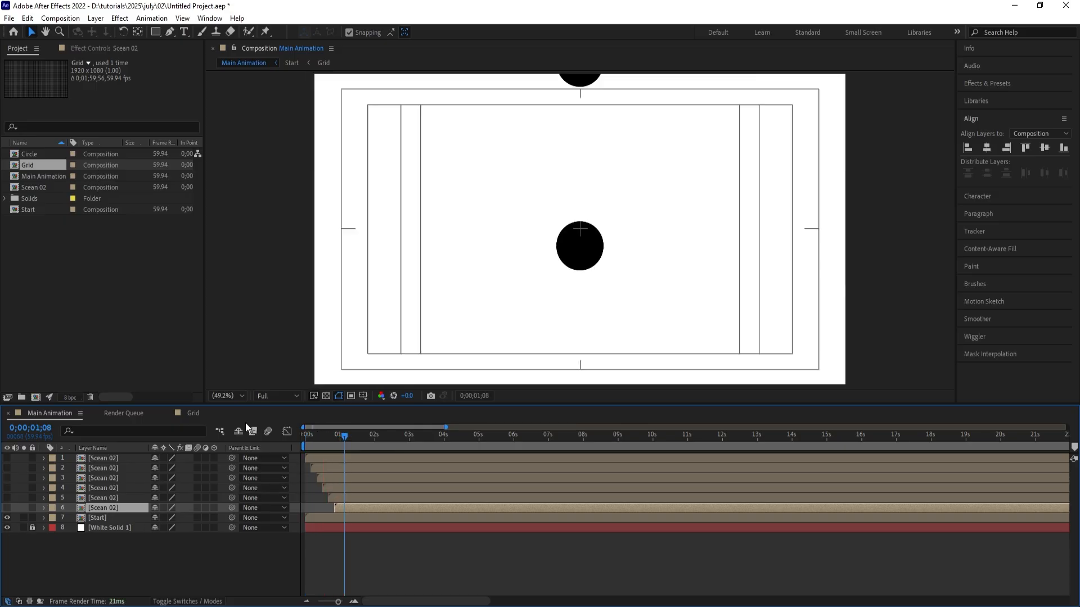
pyautogui.moveTo(343, 435); pyautogui.dragTo(306, 437)
pyautogui.press('space')
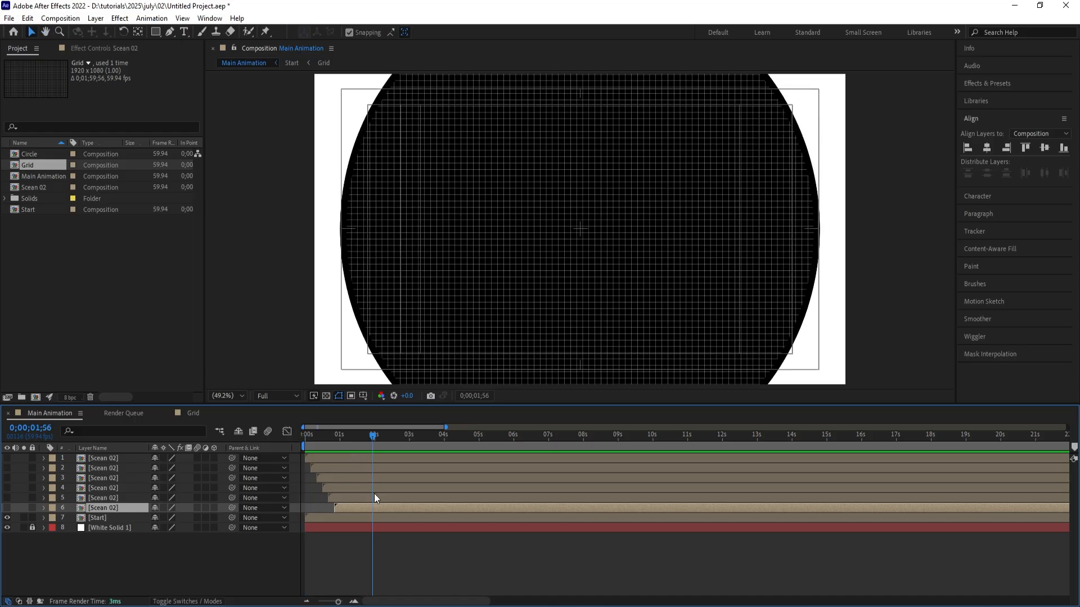
# - Show all six Scean 02 layers again and shift them together so the topmost one starts at about 0;00;01;39
pyautogui.keyDown('shift'); pyautogui.click(96, 458); pyautogui.keyUp('shift')
pyautogui.moveTo(8, 458); pyautogui.dragTo(8, 508)
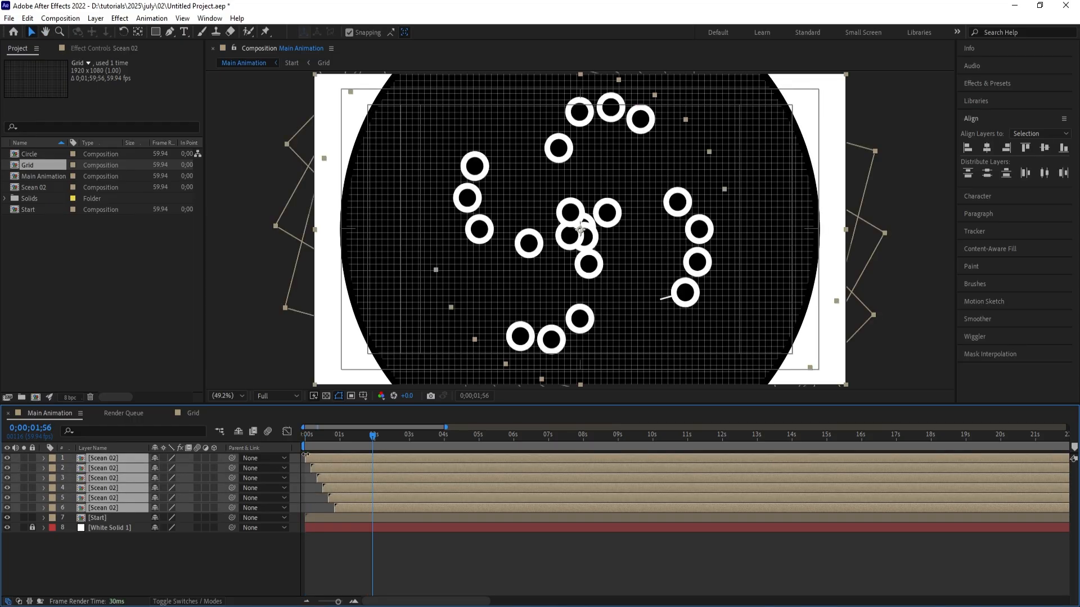
pyautogui.moveTo(317, 457); pyautogui.dragTo(353, 460)
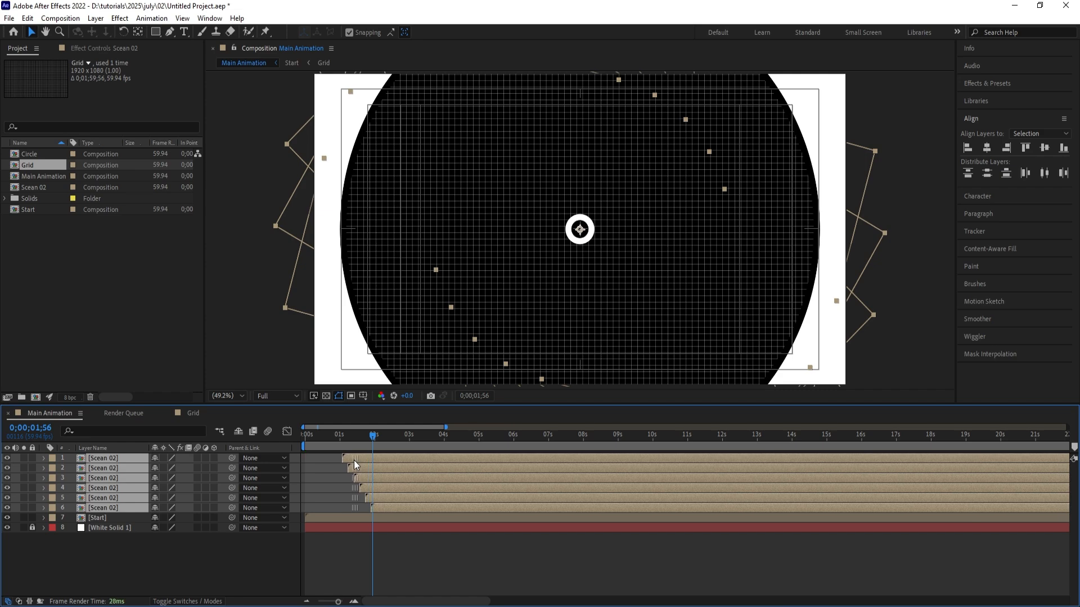
pyautogui.click(339, 437)
pyautogui.moveTo(343, 437); pyautogui.dragTo(377, 460)
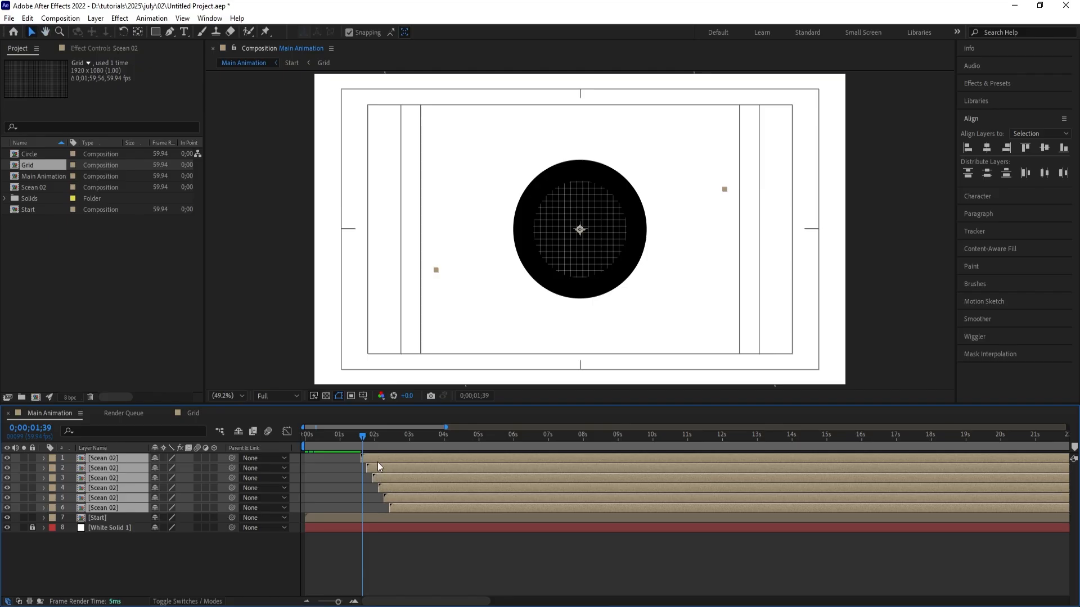
# - Preview the shifted Scean 02 layers, then the whole animation from the beginning
pyautogui.press('space')
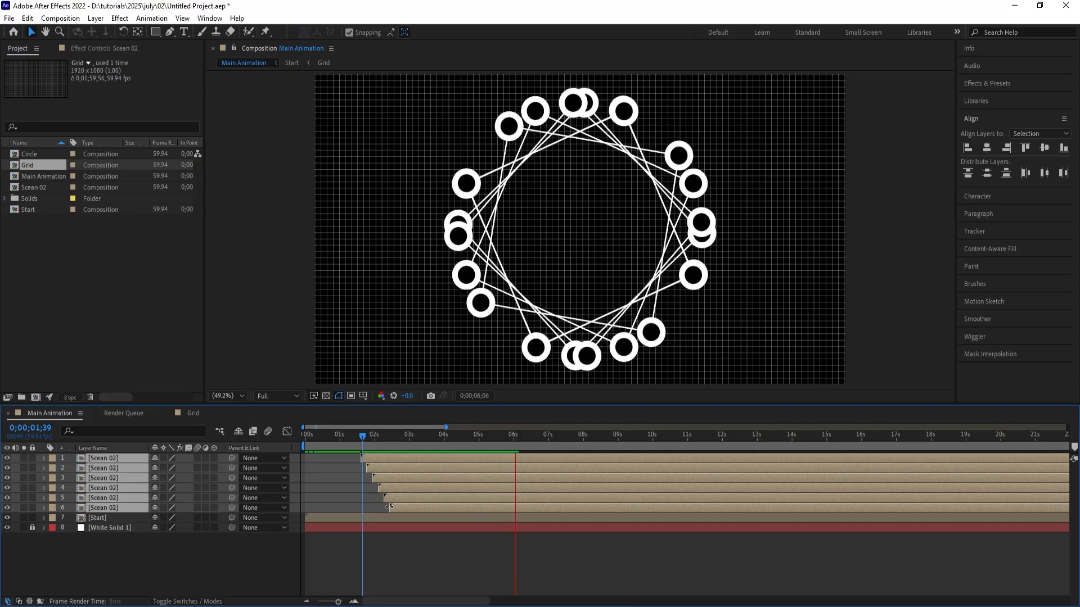
pyautogui.moveTo(390, 448); pyautogui.dragTo(302, 467)
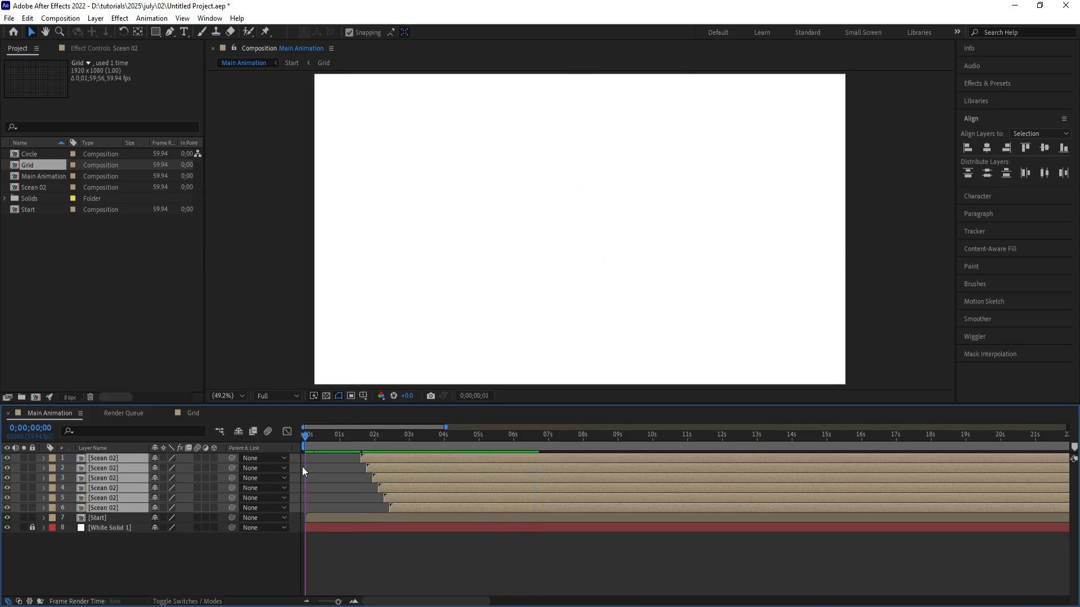
pyautogui.press('space')
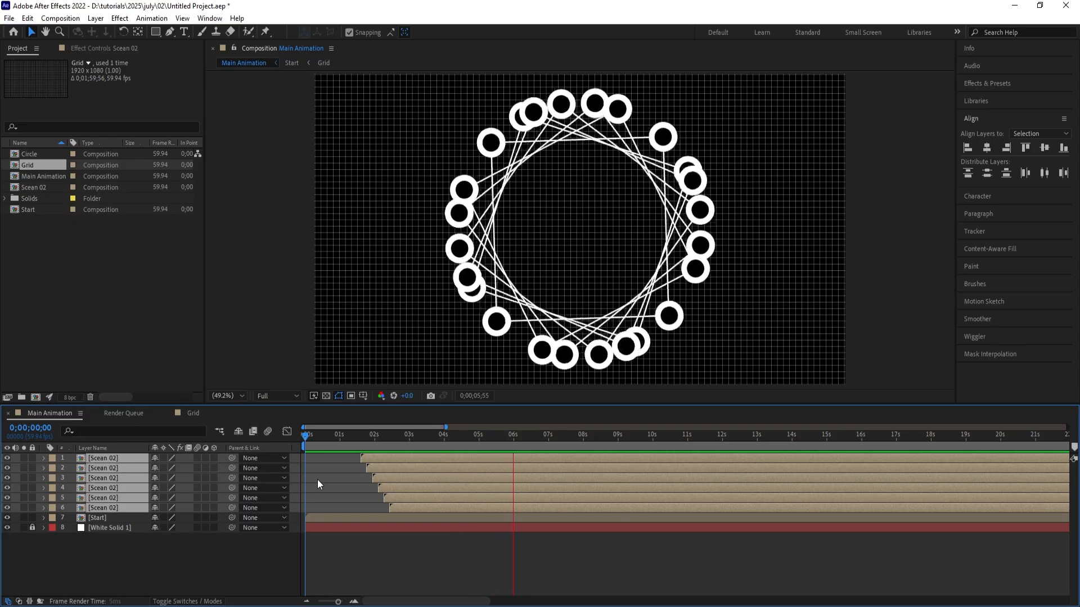
pyautogui.press('space')
pyautogui.click(345, 485)
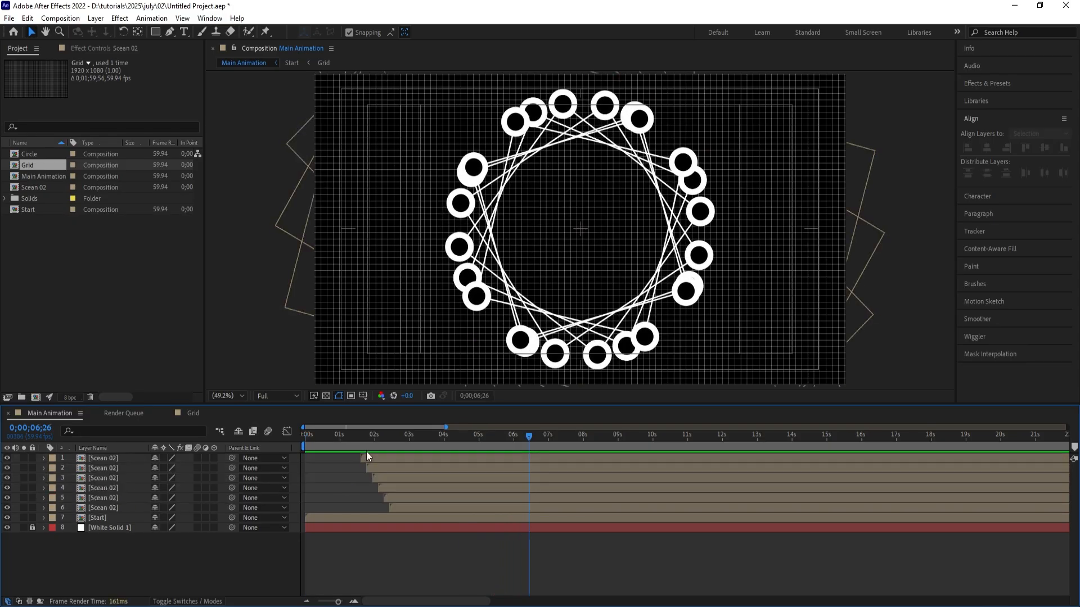
# - Pre-compose the six Scean 02 layers as "Collection of scean 02" and trim the new layer's start to 0;00;01;36
pyautogui.click(360, 442)
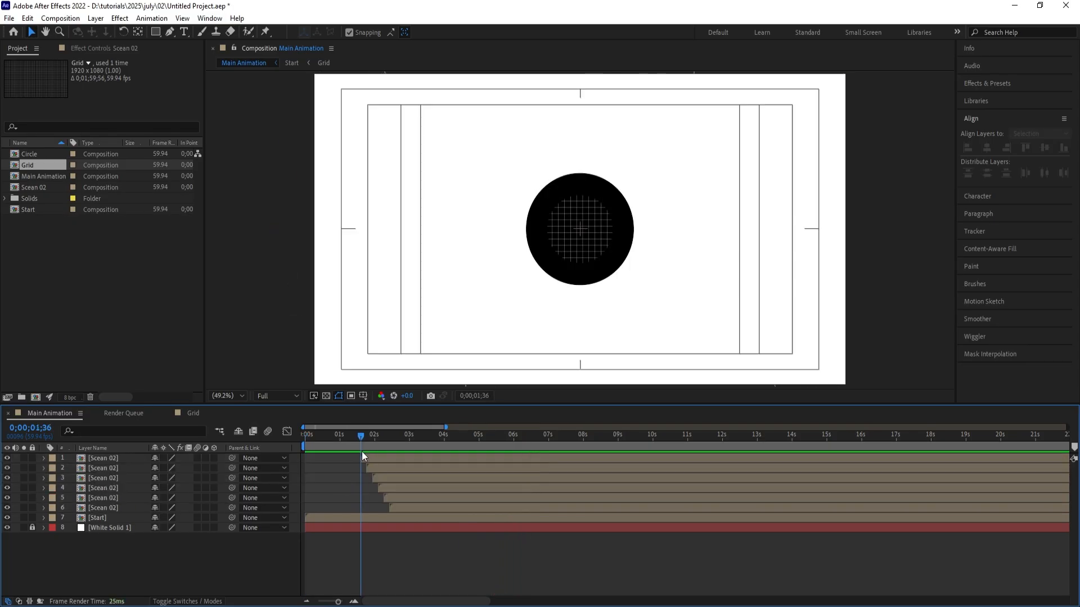
pyautogui.click(362, 457)
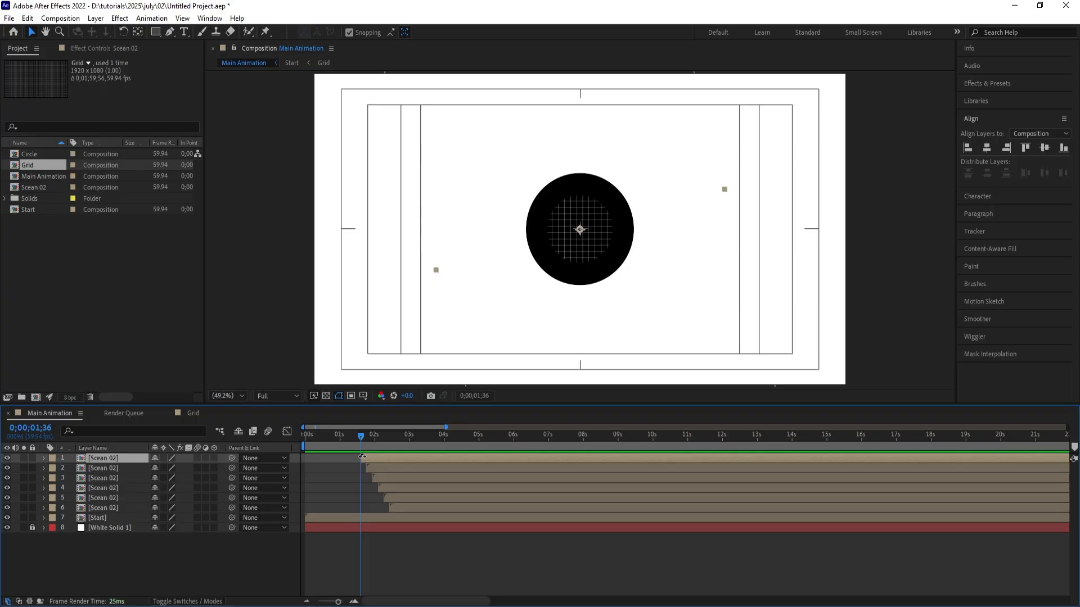
pyautogui.keyDown('shift'); pyautogui.click(395, 506); pyautogui.keyUp('shift')
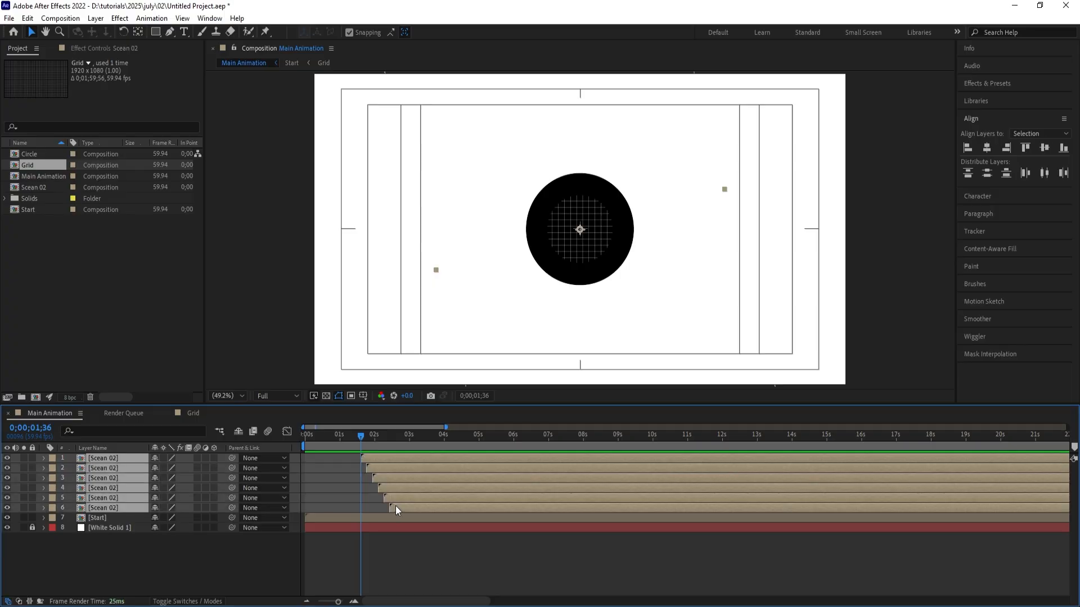
pyautogui.hotkey('ctrl', 'shift', 'c')
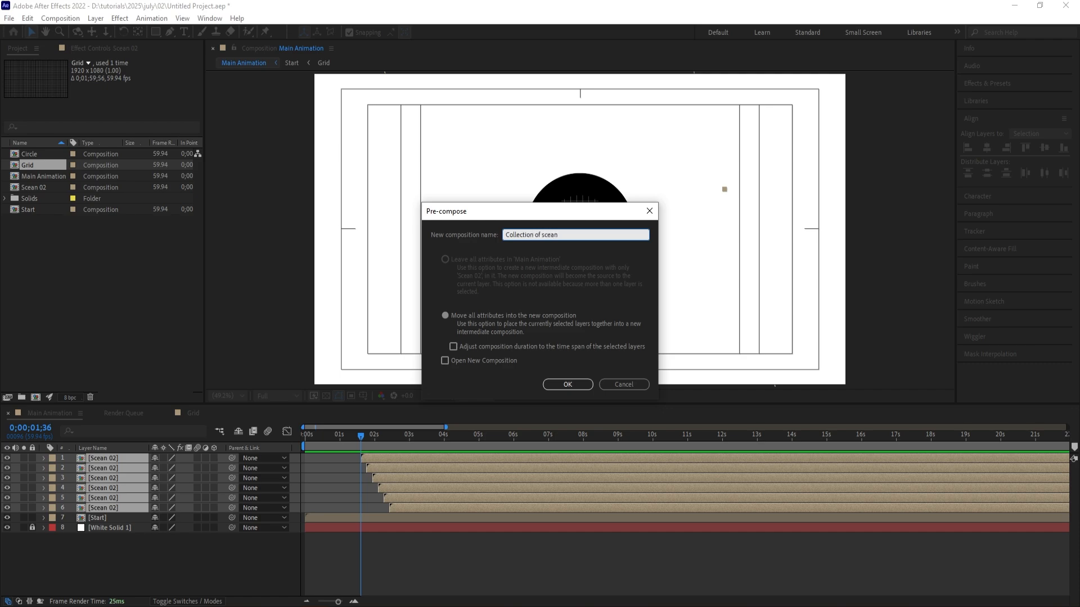
pyautogui.press('Return')
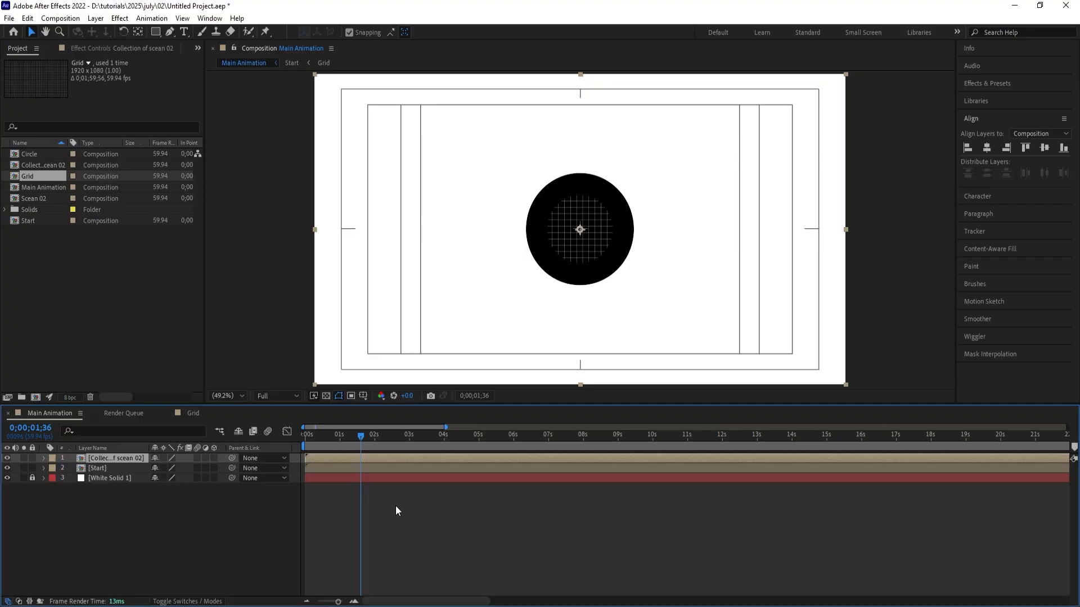
pyautogui.press('space')
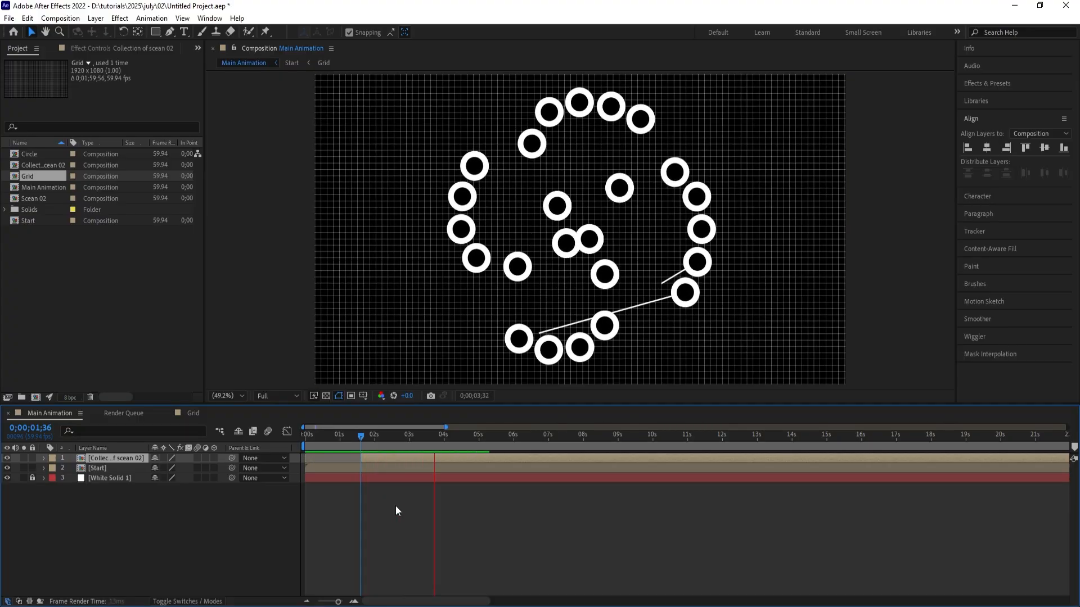
pyautogui.press('space')
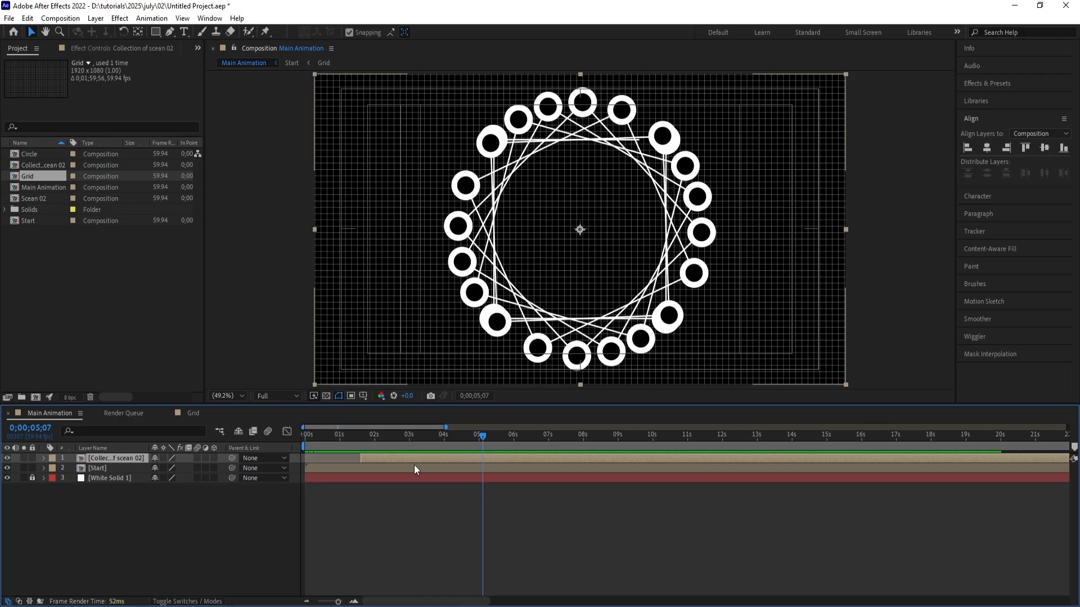
# - Duplicate the Collection of scean 02 layer and scale the top copy to 53%
pyautogui.hotkey('ctrl', 'd')
pyautogui.press('s')
pyautogui.moveTo(172, 468); pyautogui.dragTo(140, 463)
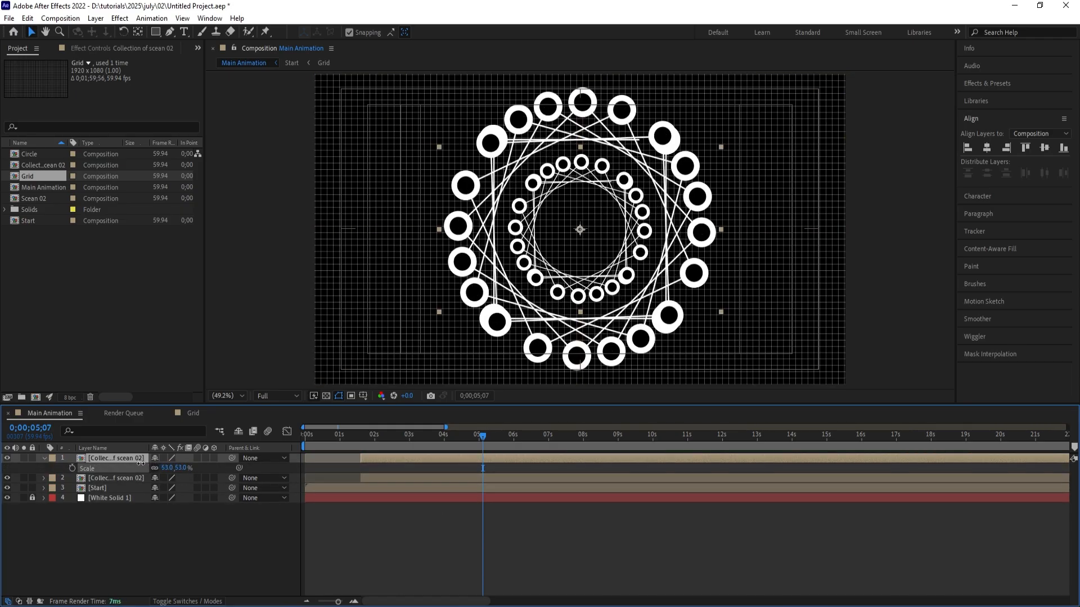
# - Duplicate the full-size collection layer, scale the lowest copy to 192% and enable continuous rasterization on all three collection layers
pyautogui.click(107, 478)
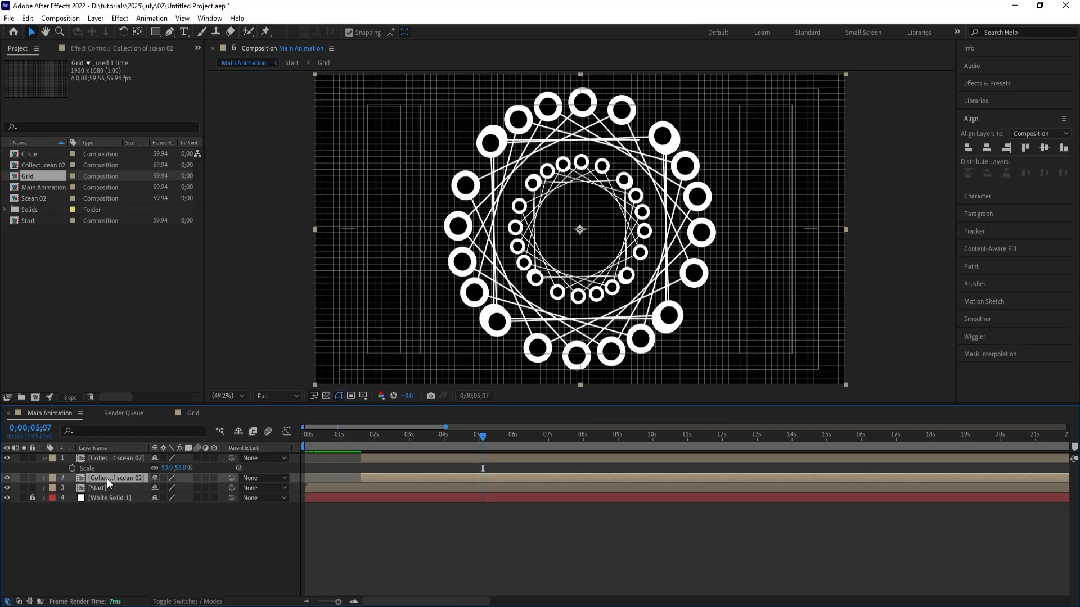
pyautogui.hotkey('ctrl', 'd')
pyautogui.click(106, 488)
pyautogui.press('s')
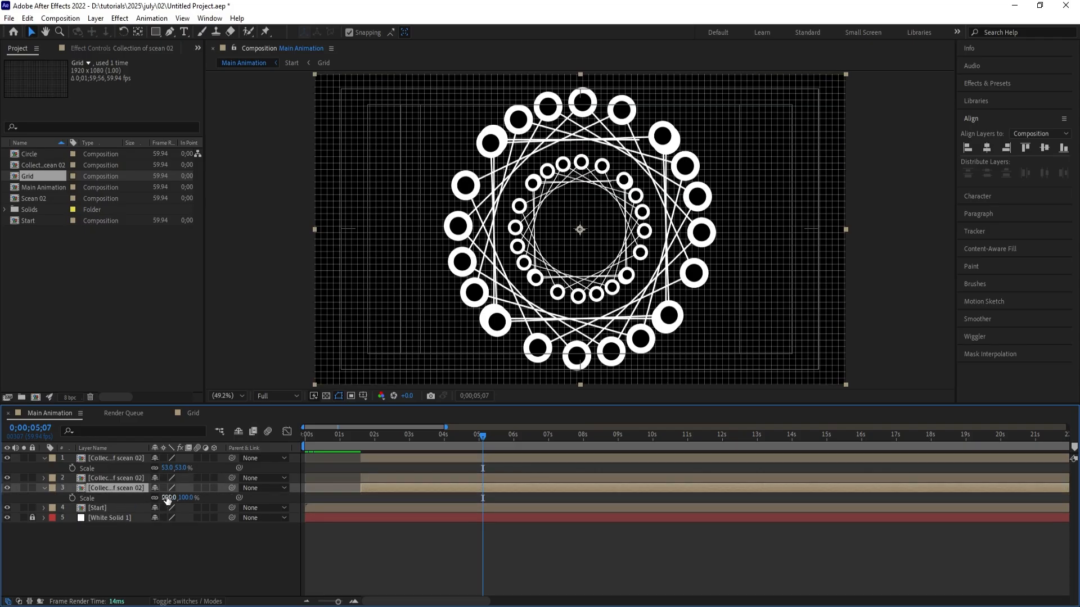
pyautogui.moveTo(167, 500); pyautogui.dragTo(164, 460)
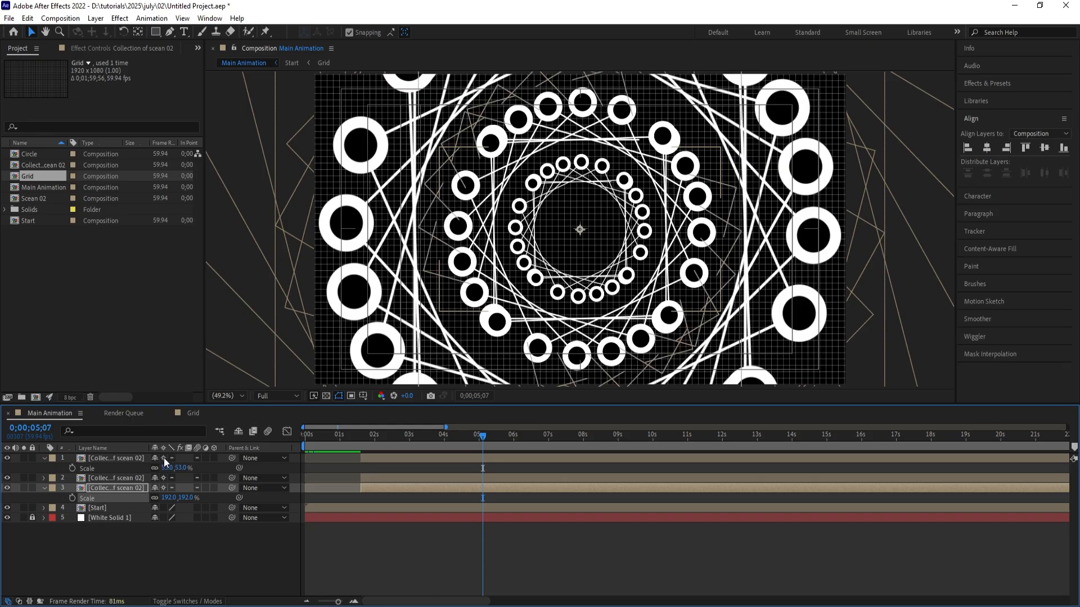
pyautogui.click(345, 437)
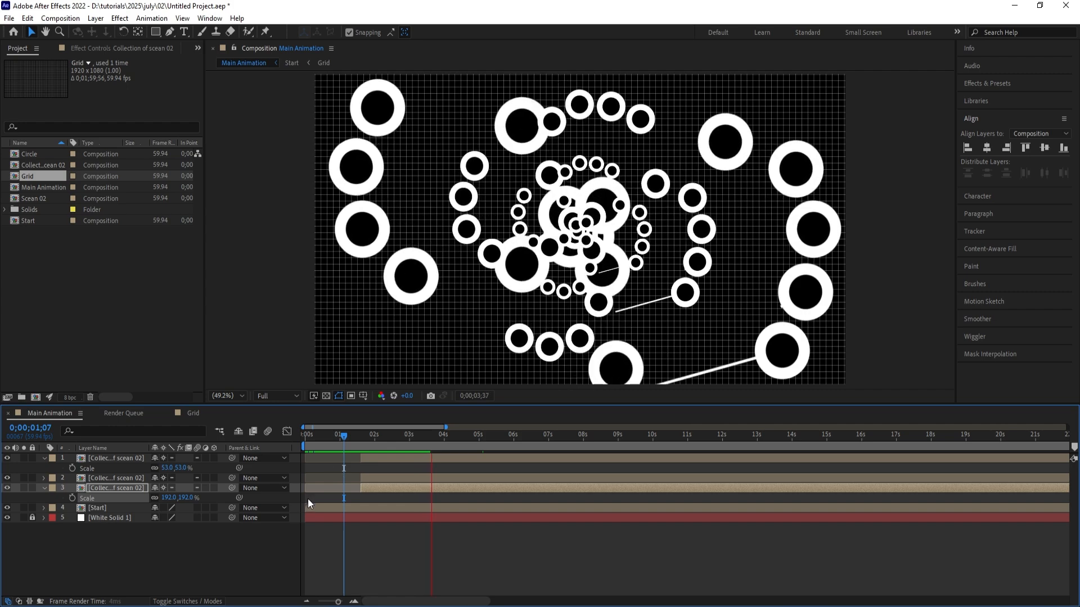
pyautogui.press('space')
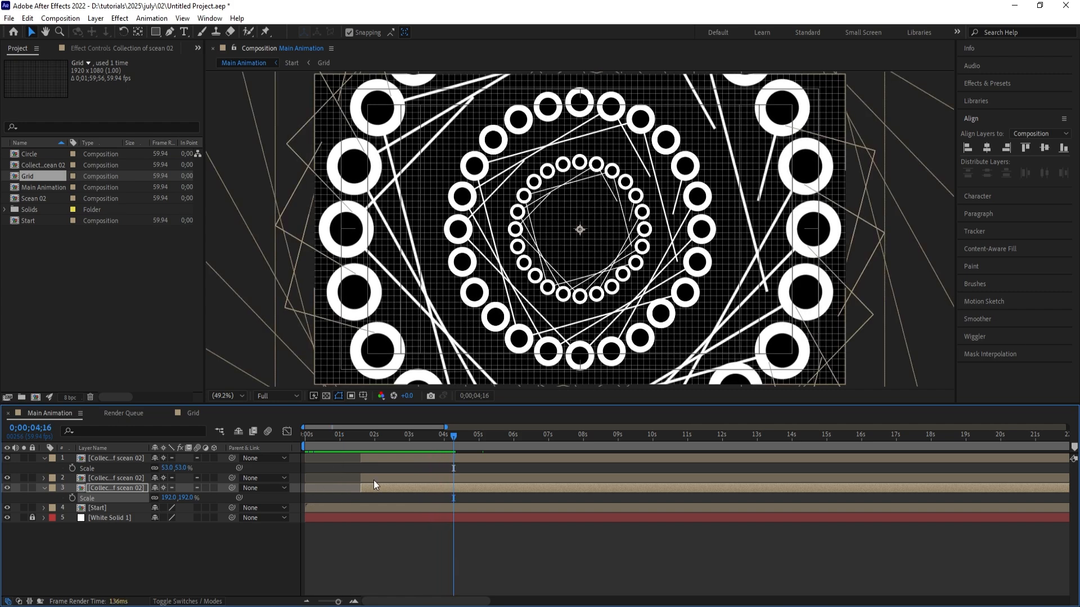
# - Start the middle, full-size collection layer at 0;00;02;00
pyautogui.press('=')
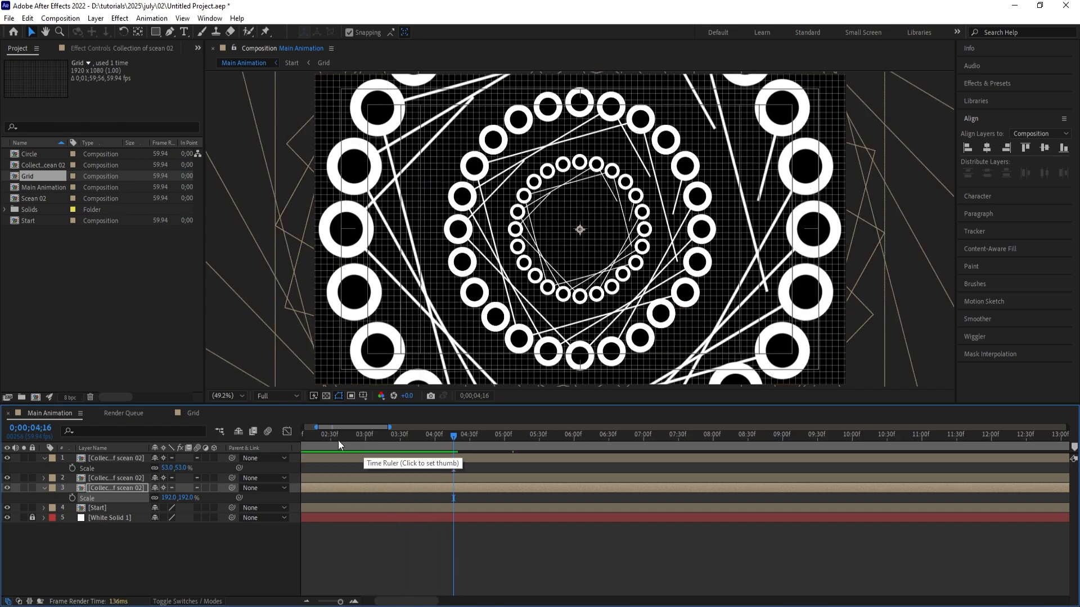
pyautogui.press('i')
pyautogui.press('=')
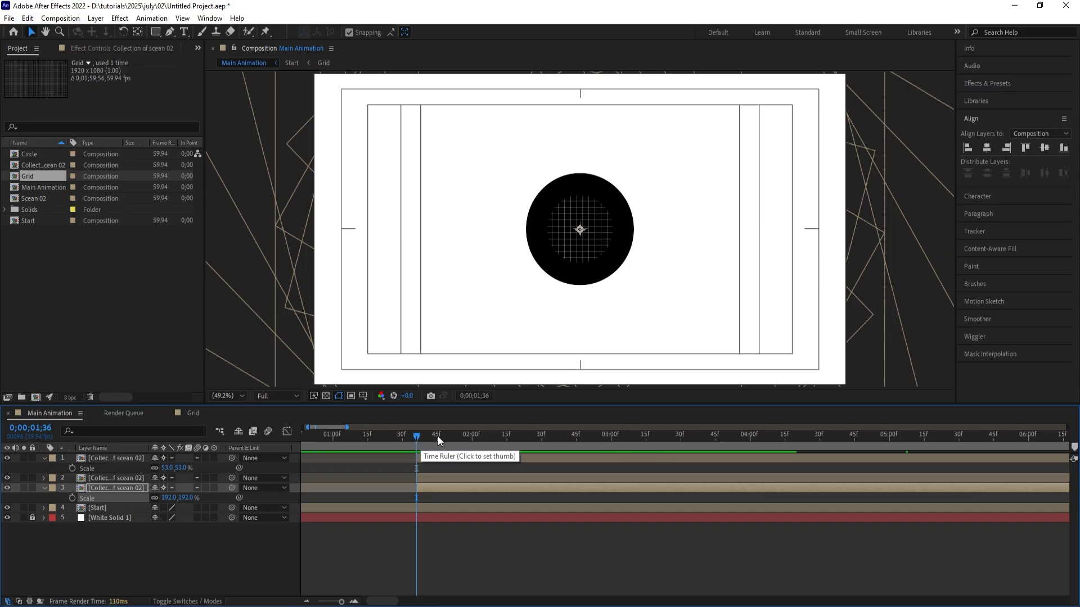
pyautogui.moveTo(439, 438); pyautogui.dragTo(470, 461)
pyautogui.click(470, 477)
pyautogui.press('[')
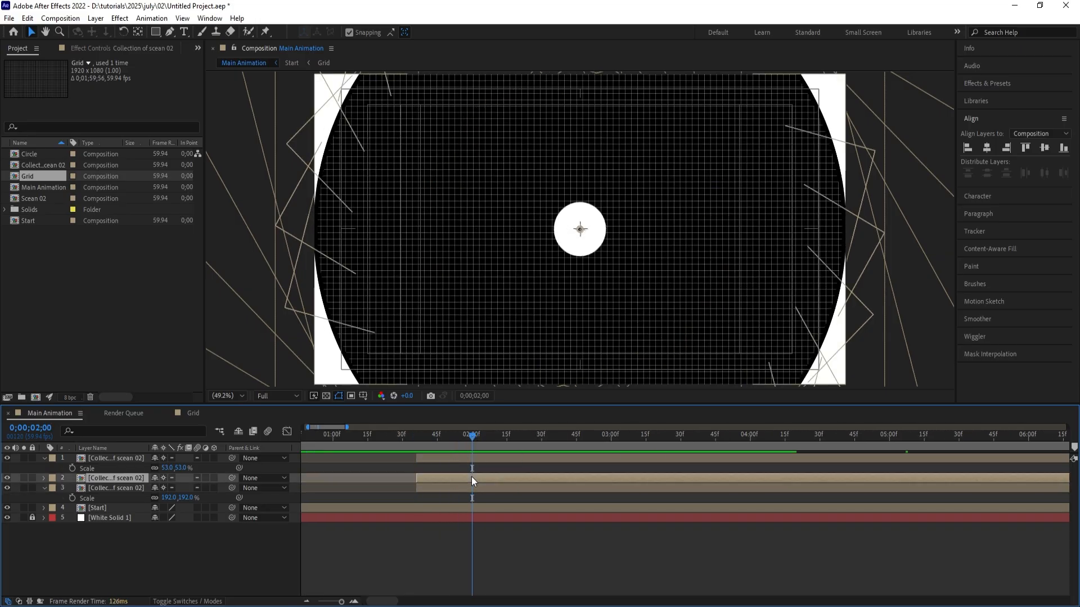
# - Start the topmost, 53% collection layer at 0;00;02;27
pyautogui.click(534, 435)
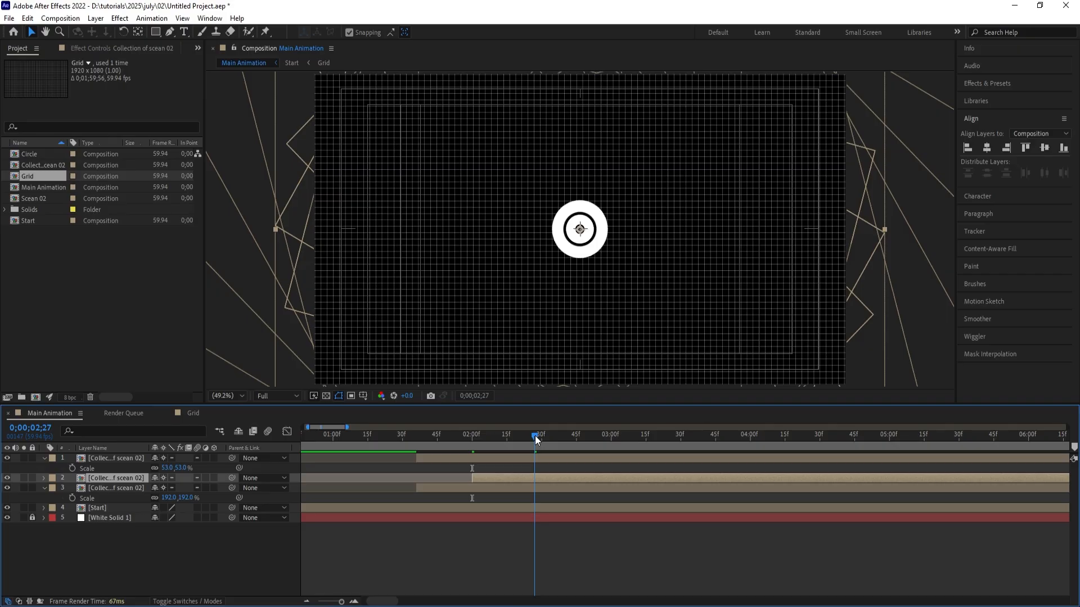
pyautogui.click(529, 459)
pyautogui.press('[')
pyautogui.press('-')
pyautogui.press('-')
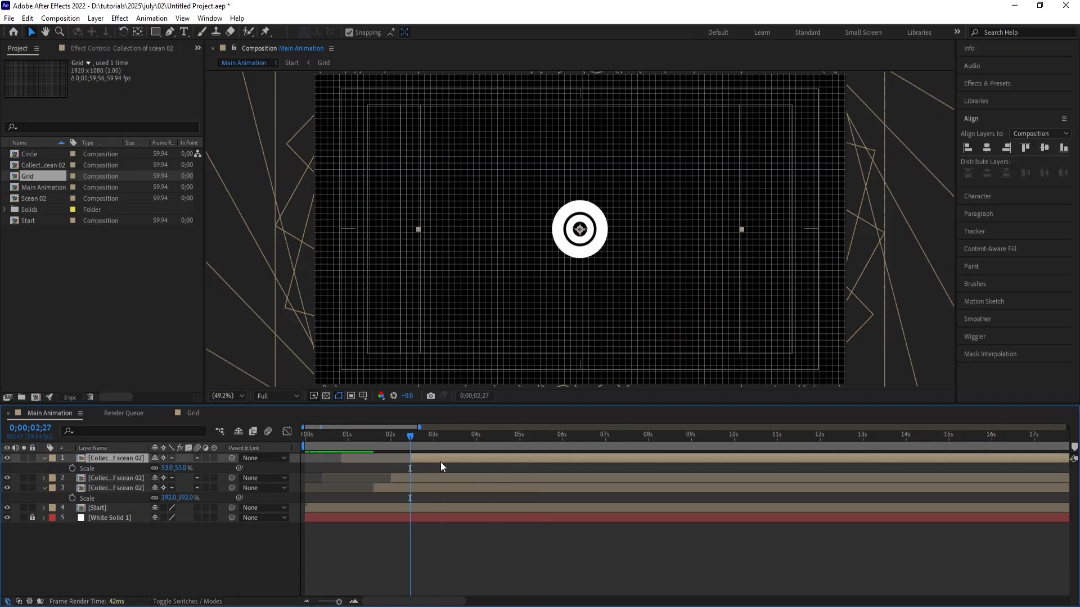
# - Preview the three staggered rings from 0;00;01;36 and collapse the open Scale properties
pyautogui.press('=')
pyautogui.click(336, 437)
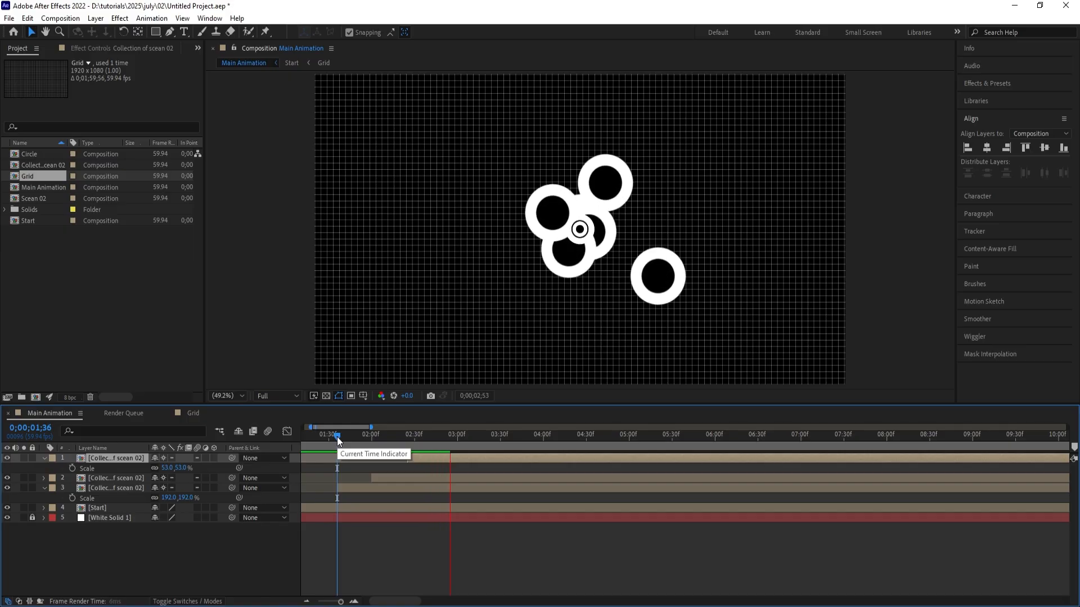
pyautogui.press('-')
pyautogui.press('-')
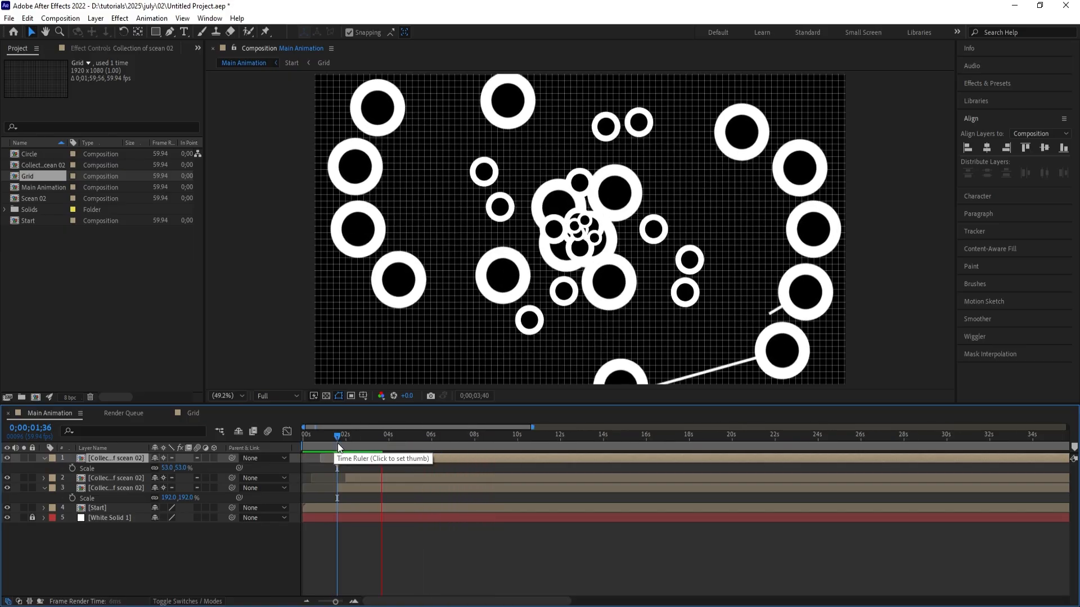
pyautogui.press('-')
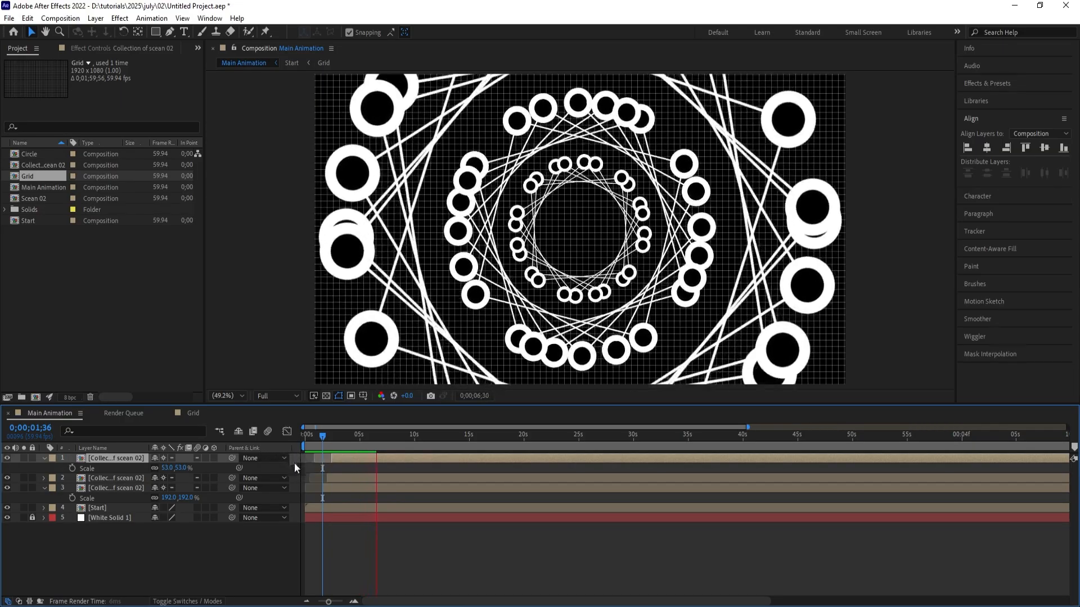
pyautogui.press('space')
pyautogui.click(209, 549)
pyautogui.press('s')
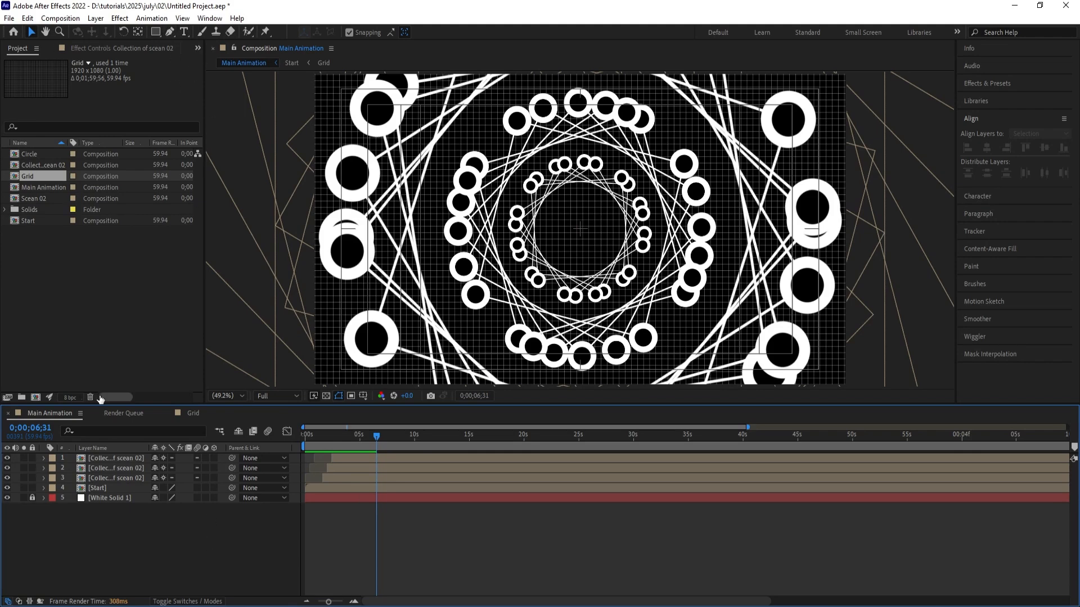
# - Unlock the White Solid layer and precompose the Start layer with the three collection layers as "Animation", moving all attributes
pyautogui.click(33, 499)
pyautogui.click(96, 499)
pyautogui.click(97, 489)
pyautogui.keyDown('shift'); pyautogui.click(93, 457); pyautogui.keyUp('shift')
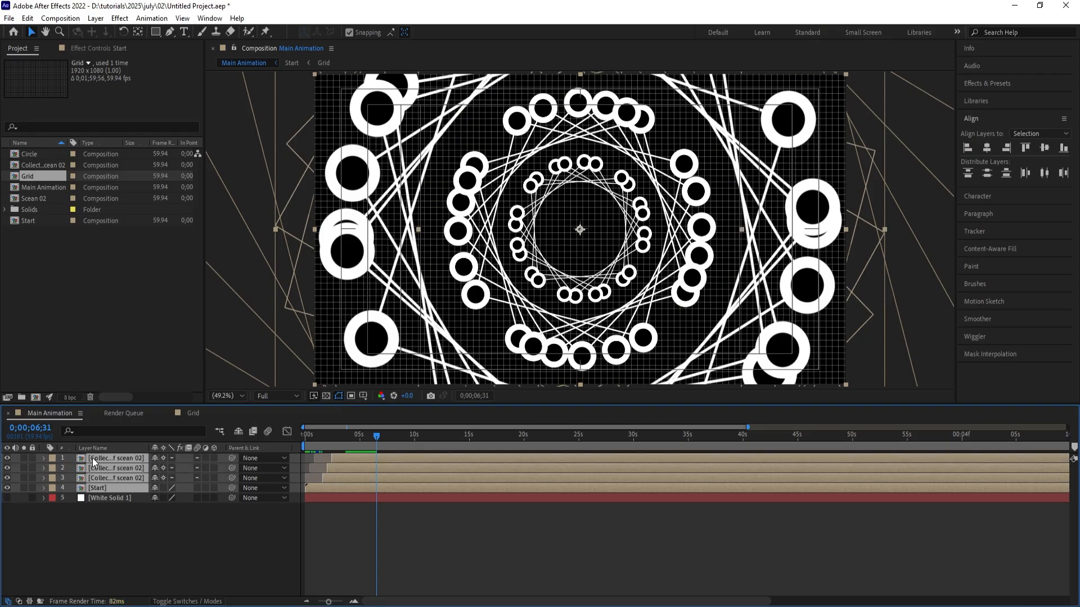
pyautogui.hotkey('ctrl', 'shift', 'c')
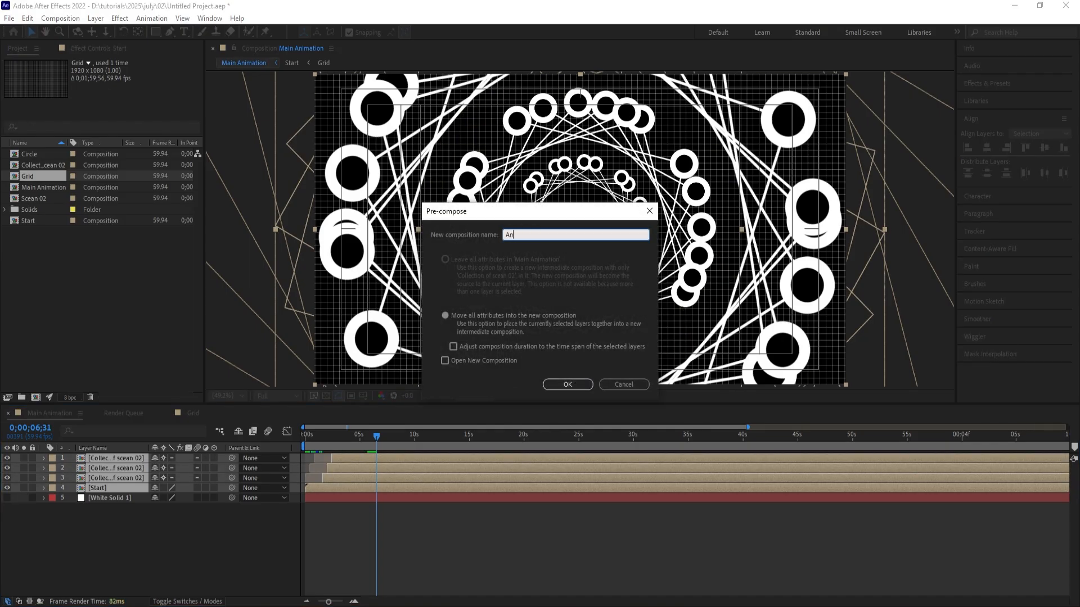
pyautogui.press('Return')
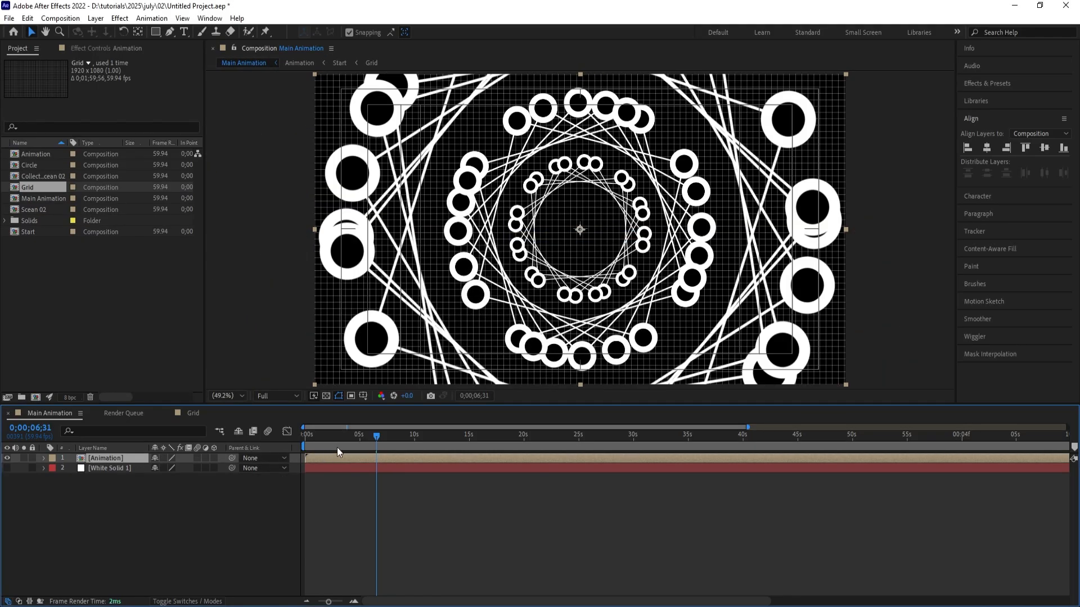
# - Split the Animation layer at 0;00;06;22 and draw a rectangular mask over the upper half of its second part
pyautogui.moveTo(372, 441); pyautogui.dragTo(371, 433)
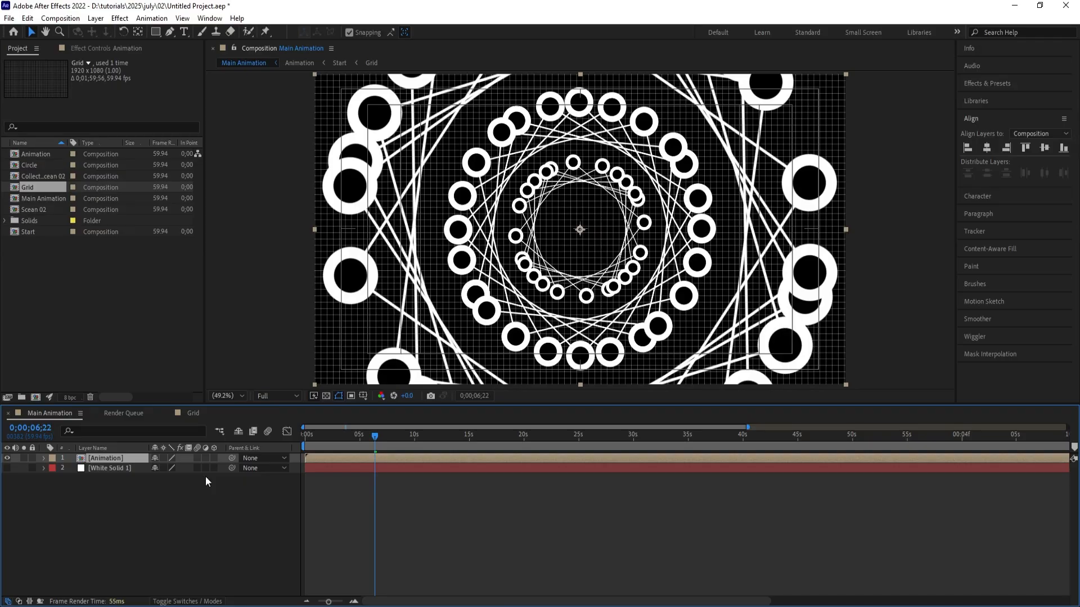
pyautogui.hotkey('ctrl', 'shift', 'd')
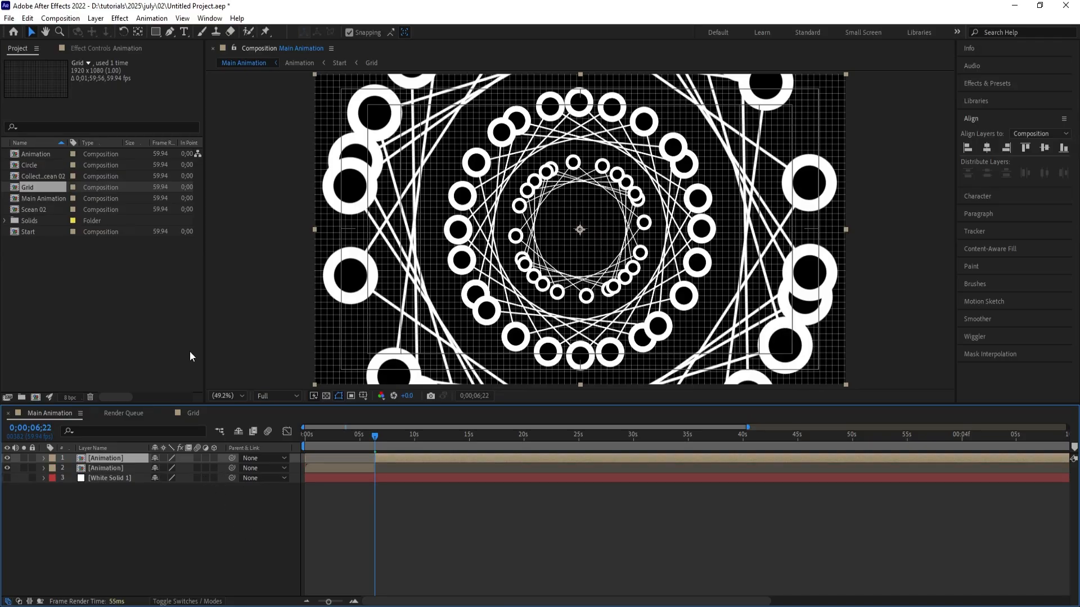
pyautogui.click(155, 33)
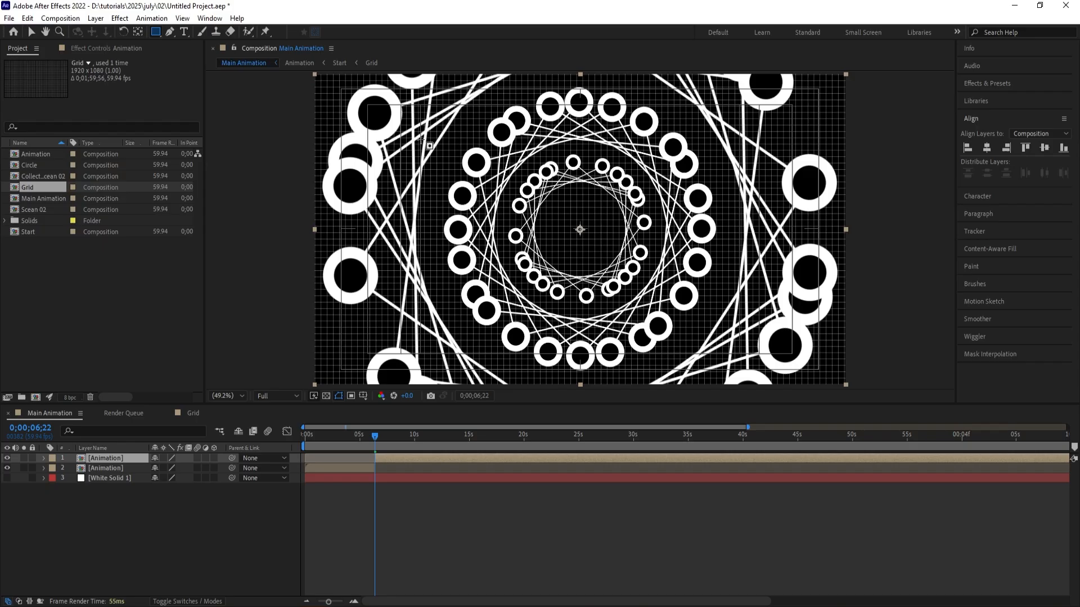
pyautogui.scroll(-2, 421, 140)
pyautogui.moveTo(443, 127); pyautogui.dragTo(445, 180)
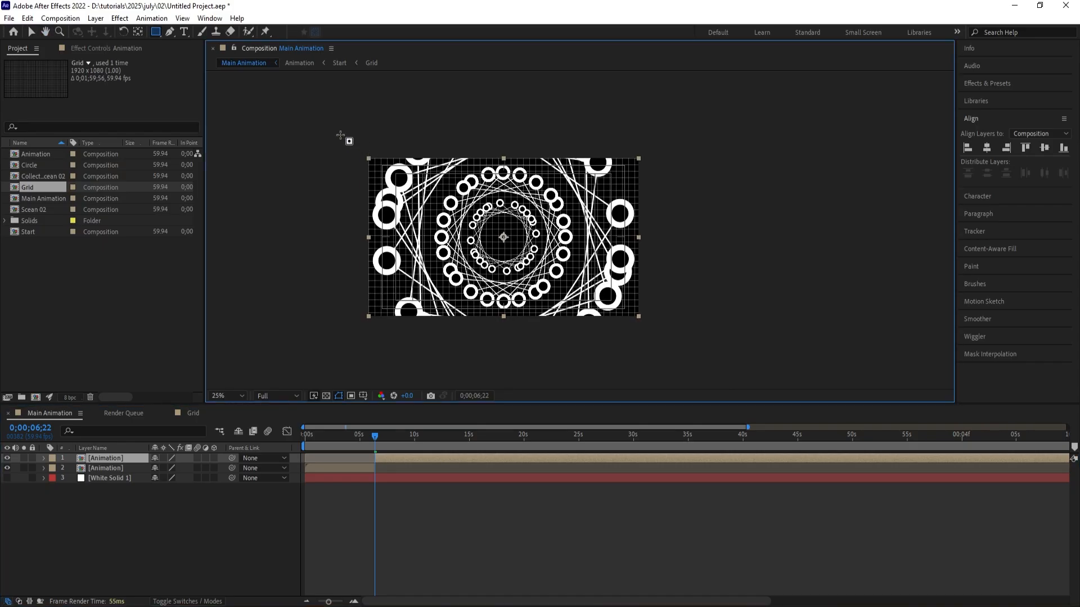
pyautogui.moveTo(340, 135); pyautogui.dragTo(661, 239)
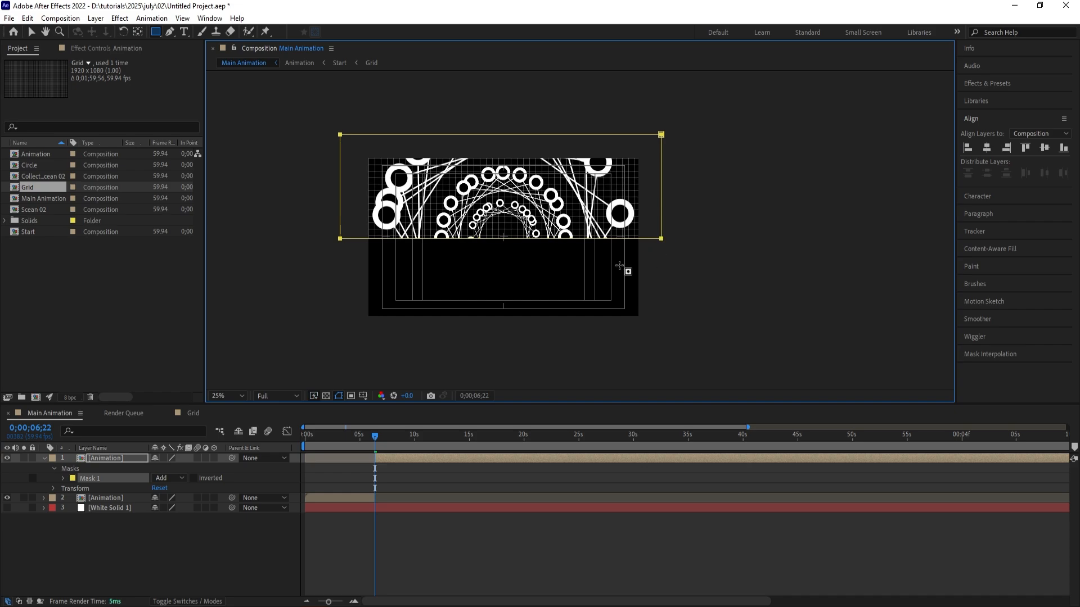
# - Fit the composition in view and raise the mask's lower edge to the frame's horizontal centre line
pyautogui.click(236, 396)
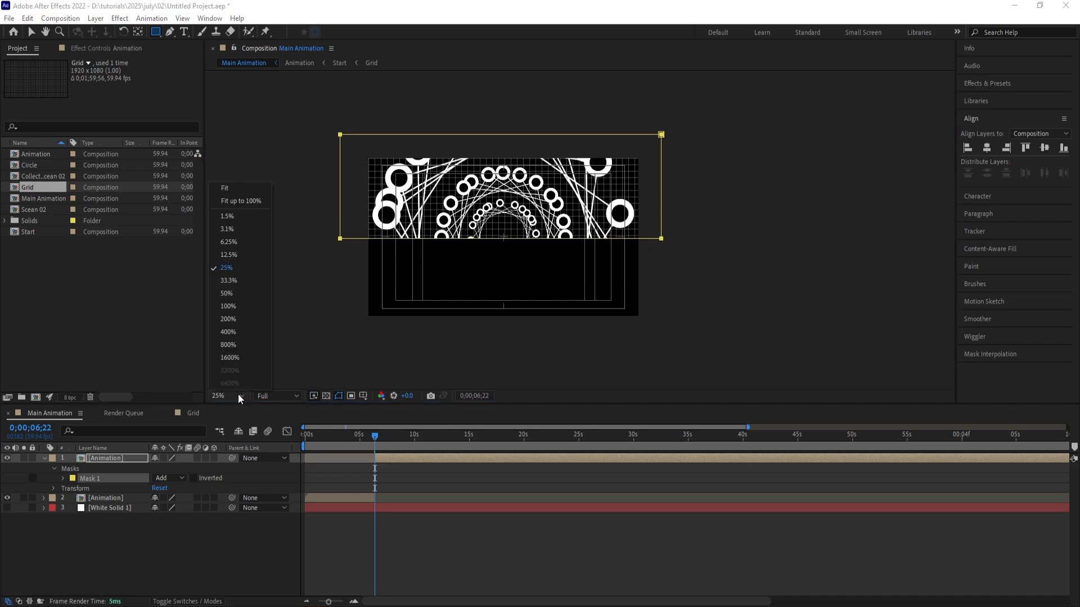
pyautogui.click(246, 208)
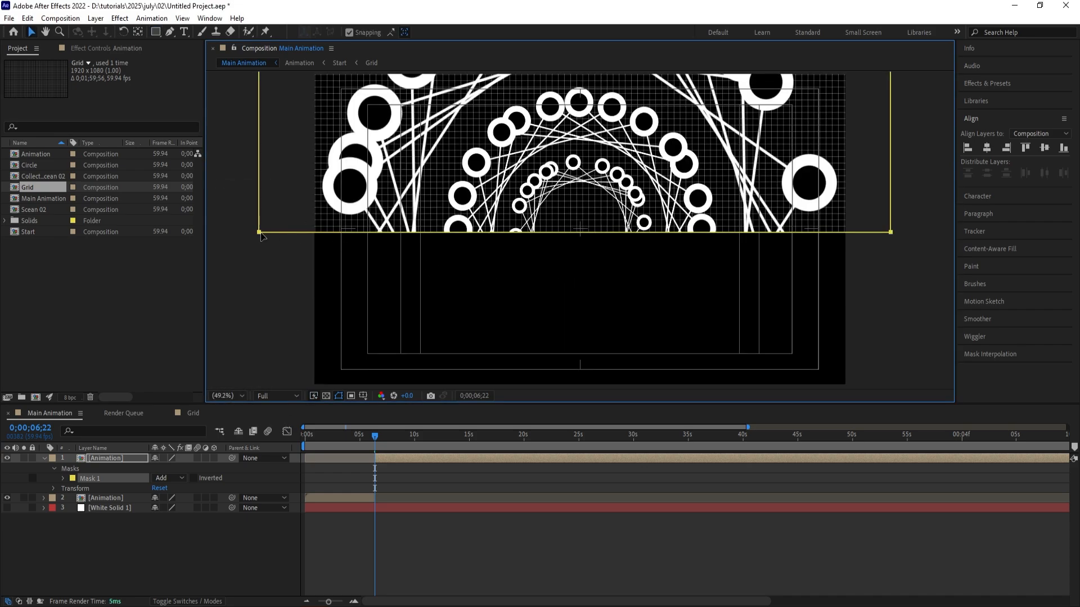
pyautogui.moveTo(242, 227); pyautogui.dragTo(904, 257)
pyautogui.press('Up')
pyautogui.press('Up')
pyautogui.press('Up')
pyautogui.press('Up')
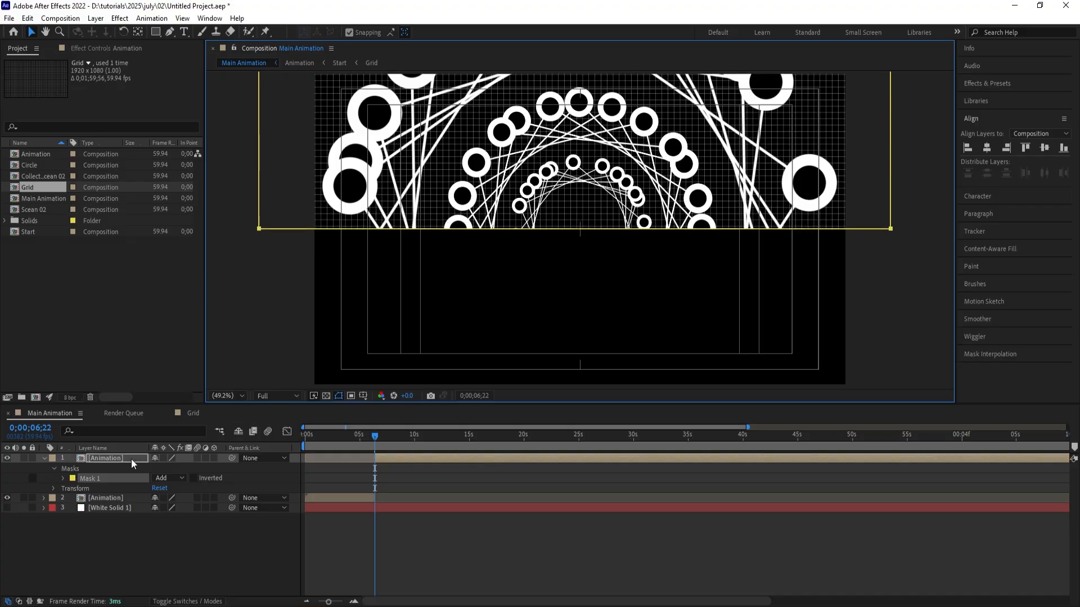
# - Duplicate the masked Animation layer and invert the mask on the copy
pyautogui.click(109, 458)
pyautogui.hotkey('ctrl', 'd')
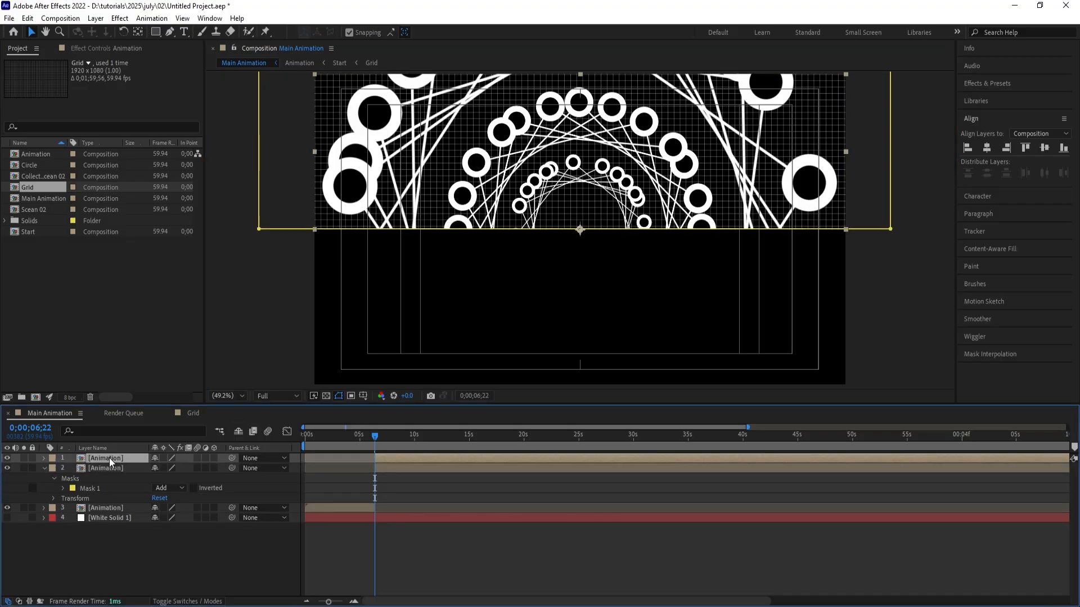
pyautogui.press('m')
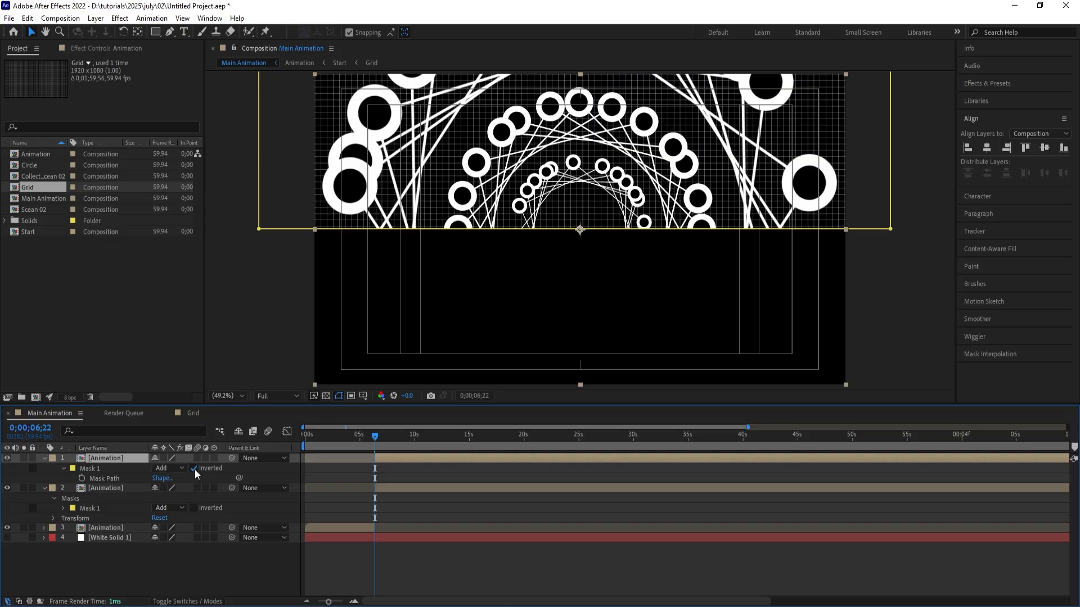
pyautogui.click(194, 469)
# - Add Position keyframes to both masked Animation layers at 0;00;06;22
pyautogui.keyDown('shift'); pyautogui.click(386, 487); pyautogui.keyUp('shift')
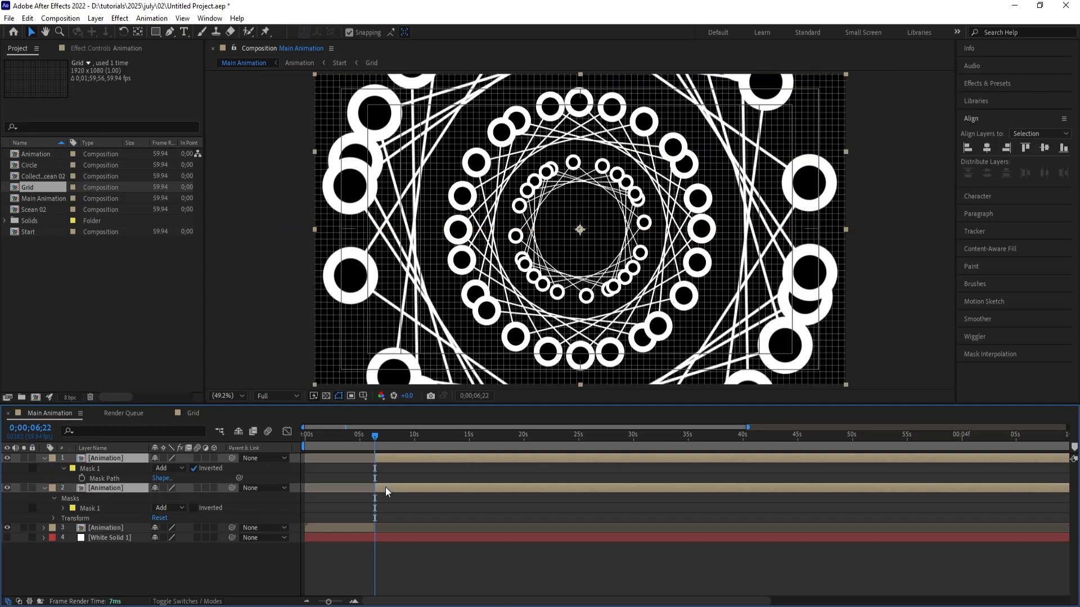
pyautogui.press('p')
pyautogui.click(72, 468)
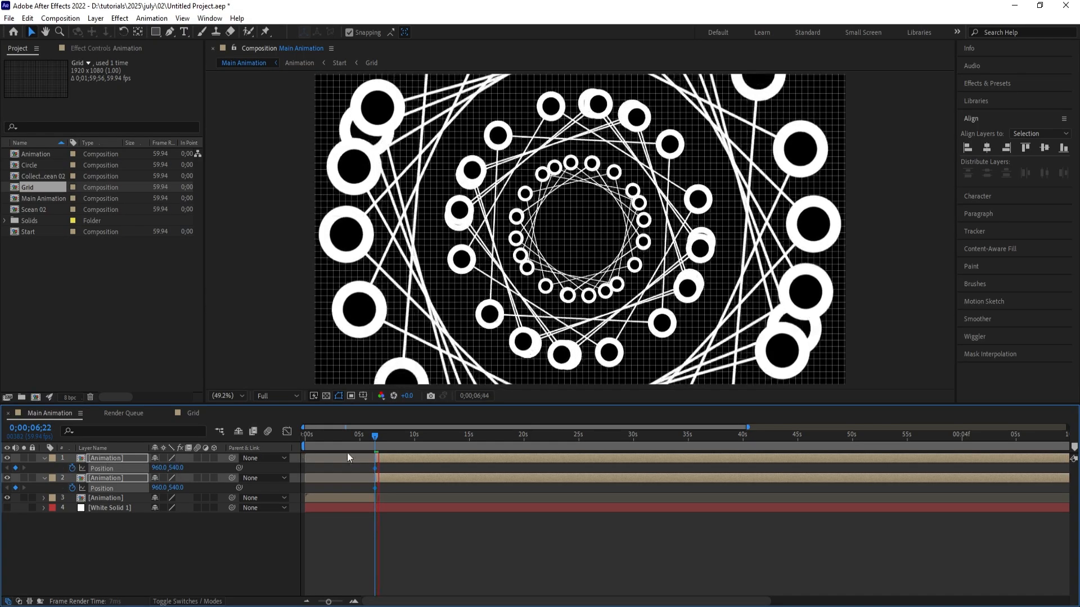
# - At 0;00;07;56, move the inverted-mask Animation layer down out of frame to Position 960, 1099
pyautogui.press('space')
pyautogui.press('=')
pyautogui.press('=')
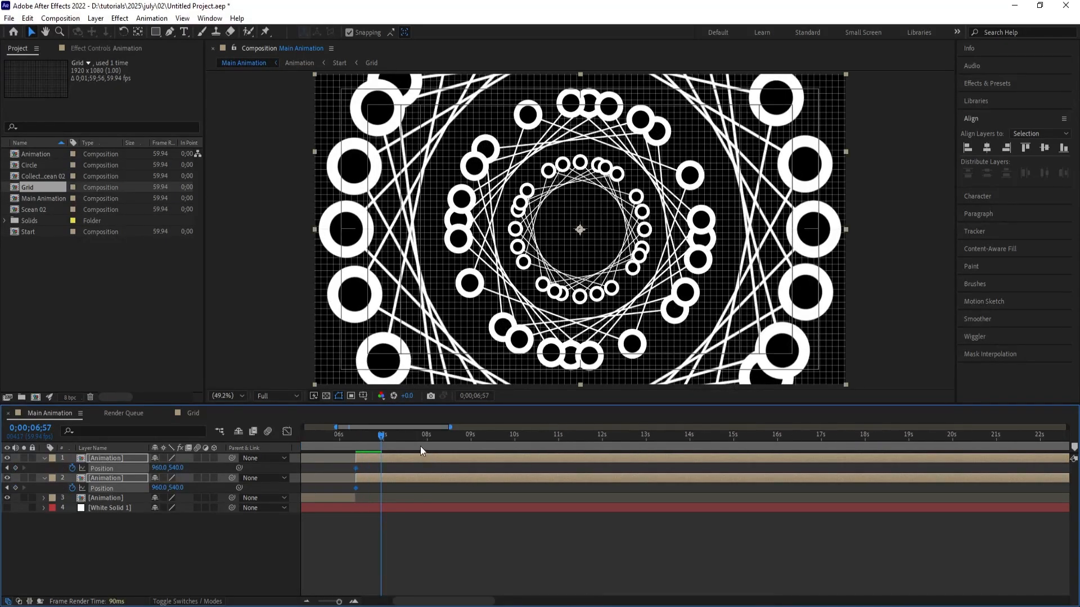
pyautogui.click(425, 441)
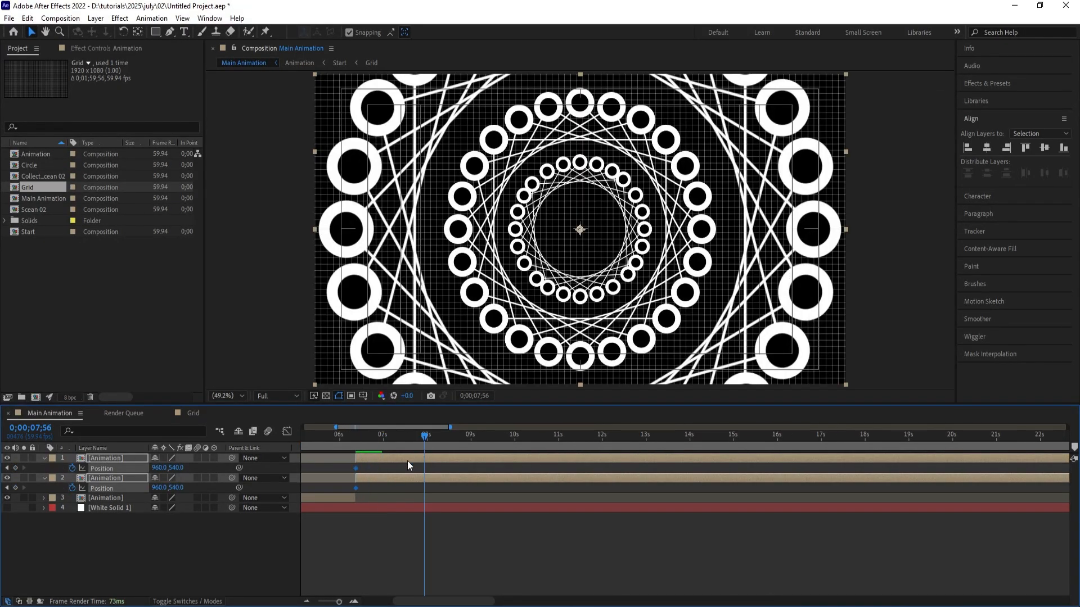
pyautogui.click(404, 464)
pyautogui.click(400, 458)
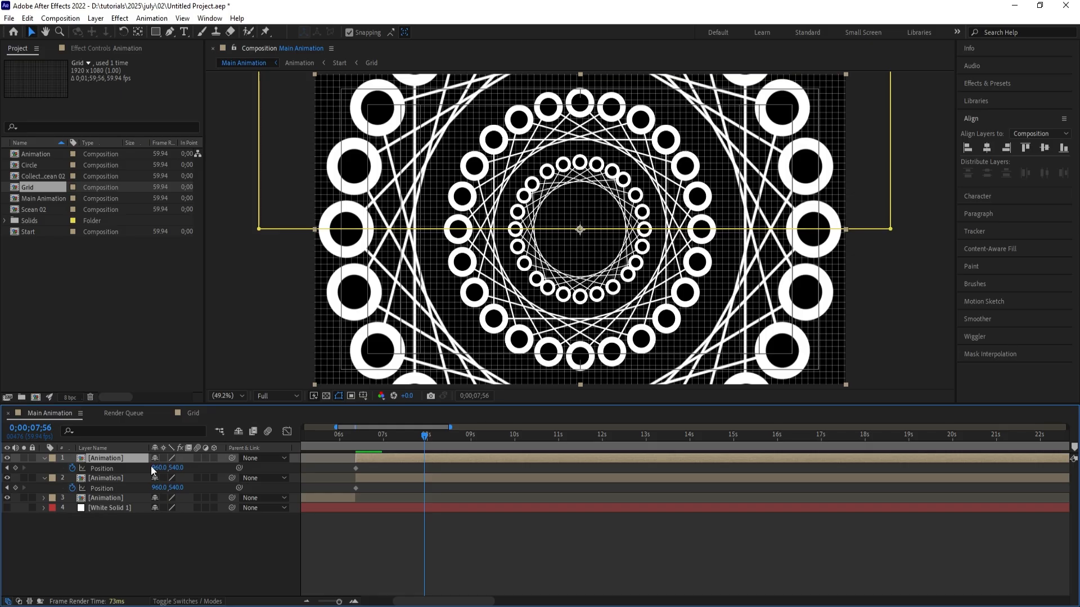
pyautogui.moveTo(172, 468); pyautogui.dragTo(485, 466)
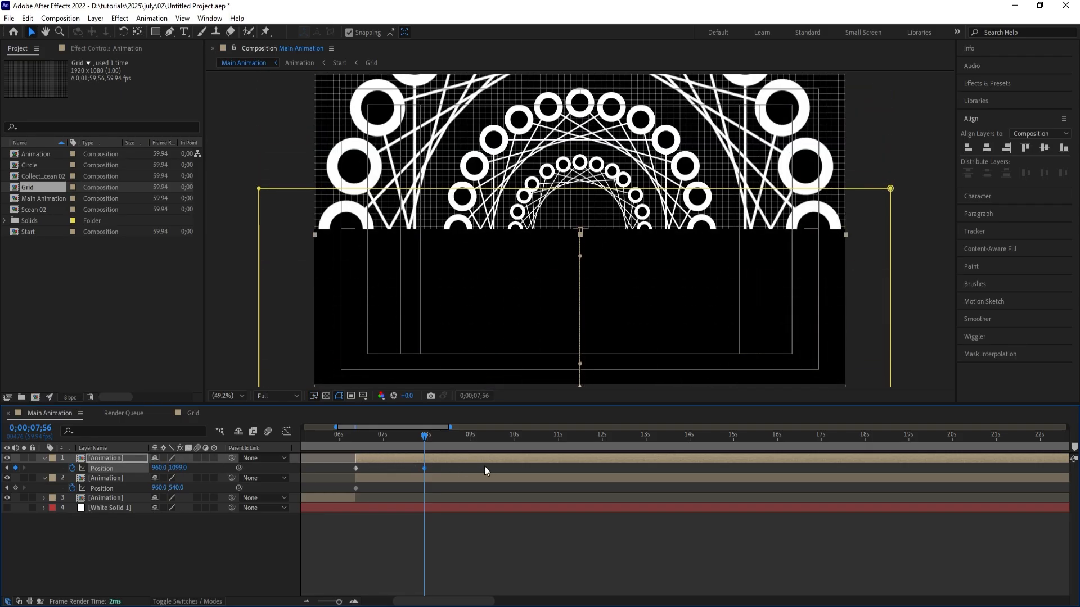
# - Move the upper-half Animation layer out of frame to Position 960, -21 and show the White Solid layer
pyautogui.click(115, 477)
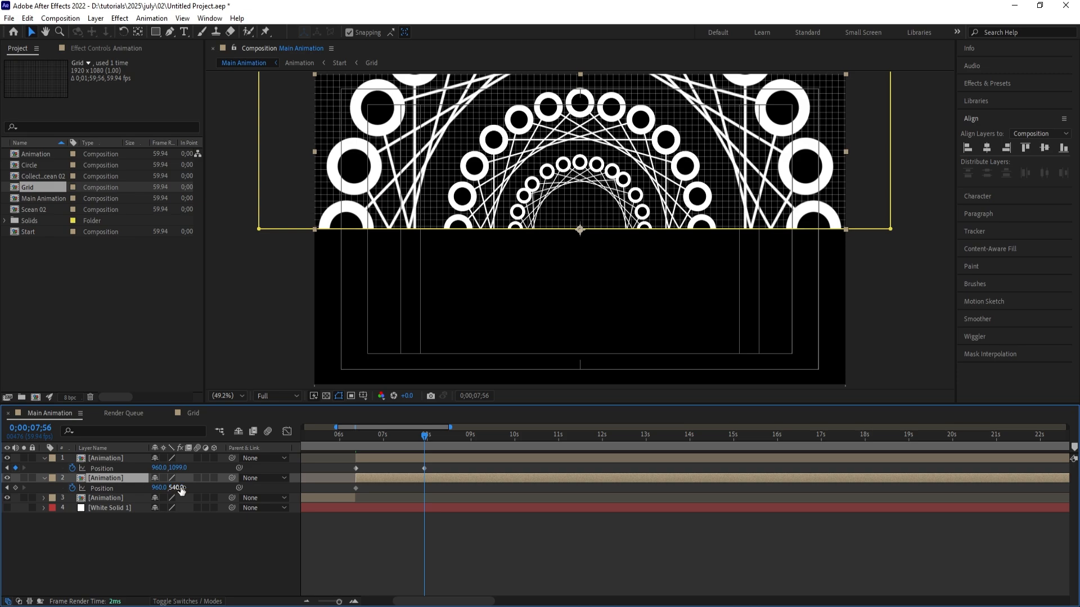
pyautogui.moveTo(176, 487); pyautogui.dragTo(2, 347)
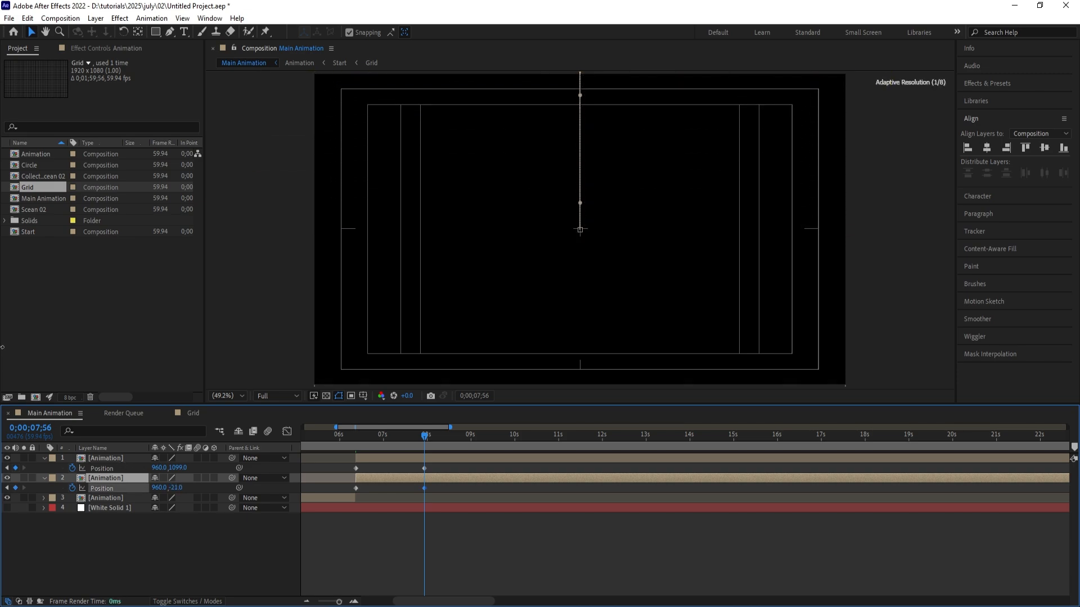
pyautogui.click(7, 508)
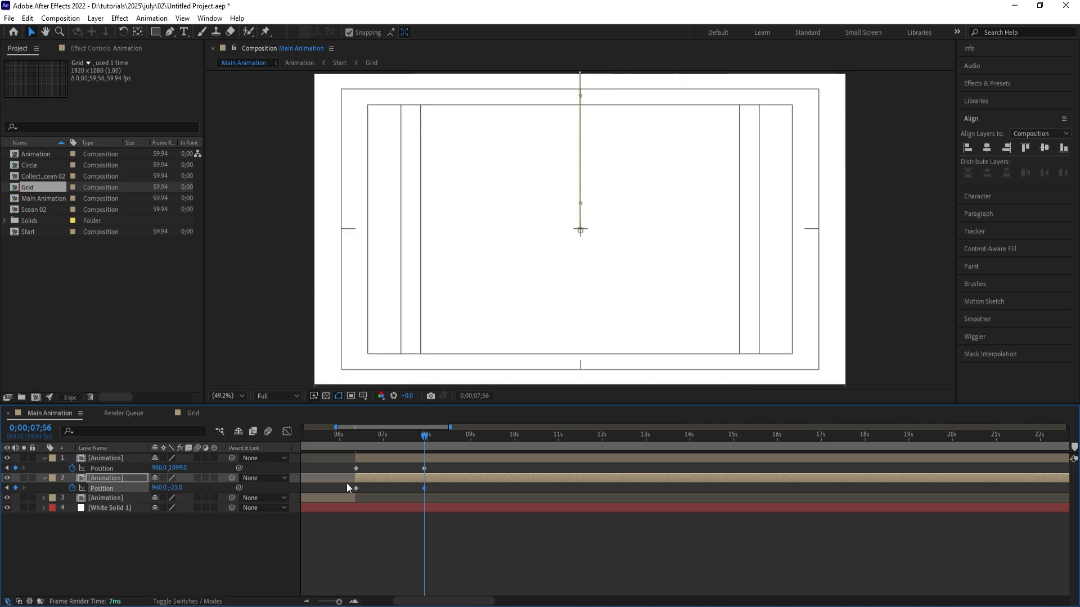
# - Easy-ease the Position keyframes of both masked layers and steepen their speed curve to about 70% incoming influence
pyautogui.moveTo(342, 467); pyautogui.dragTo(449, 500)
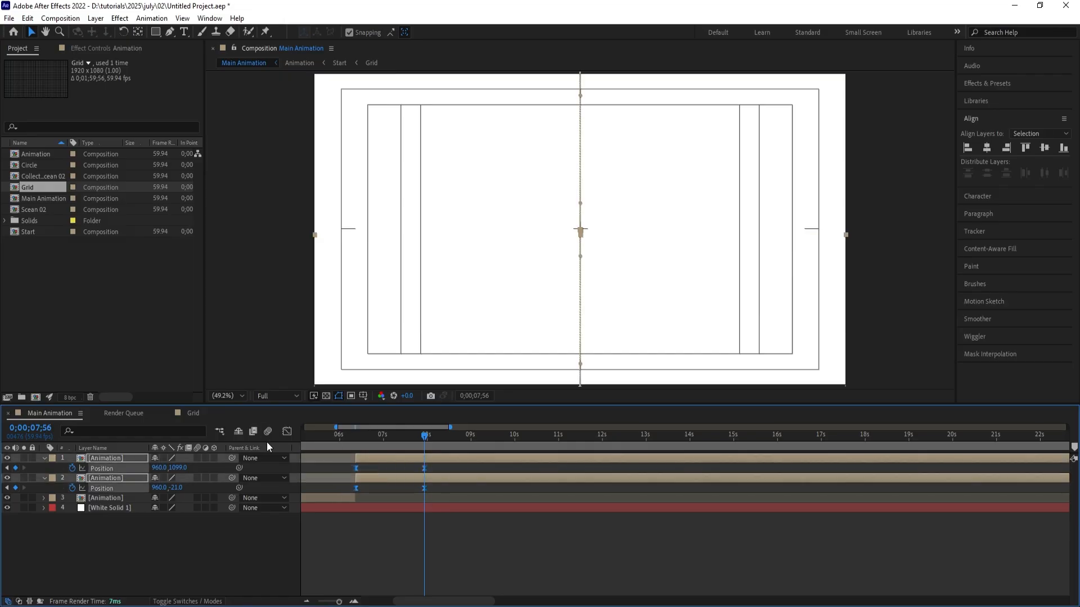
pyautogui.click(287, 431)
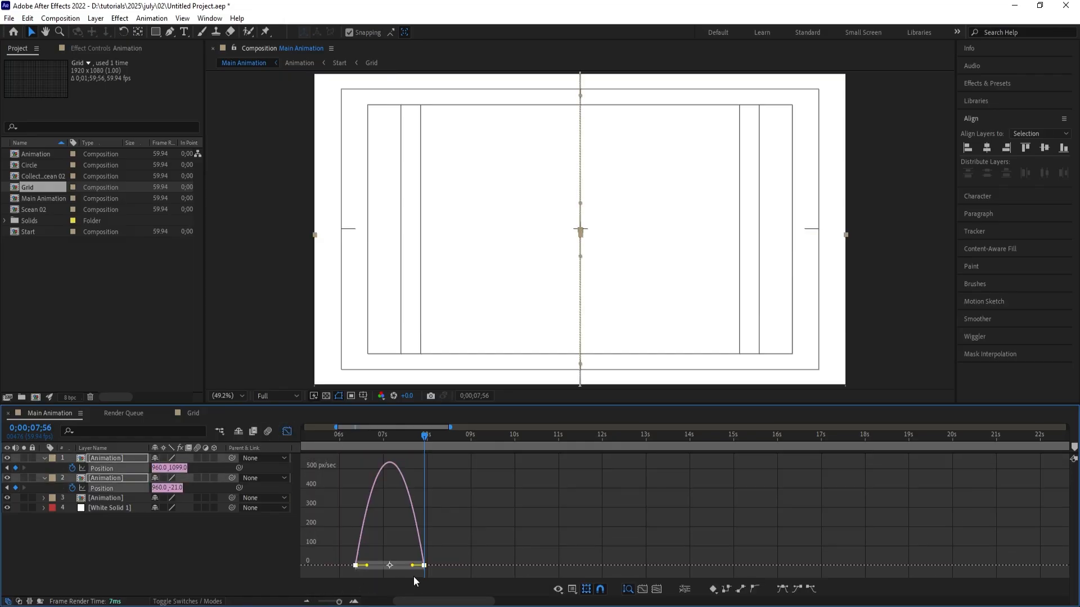
pyautogui.moveTo(414, 567); pyautogui.dragTo(380, 568)
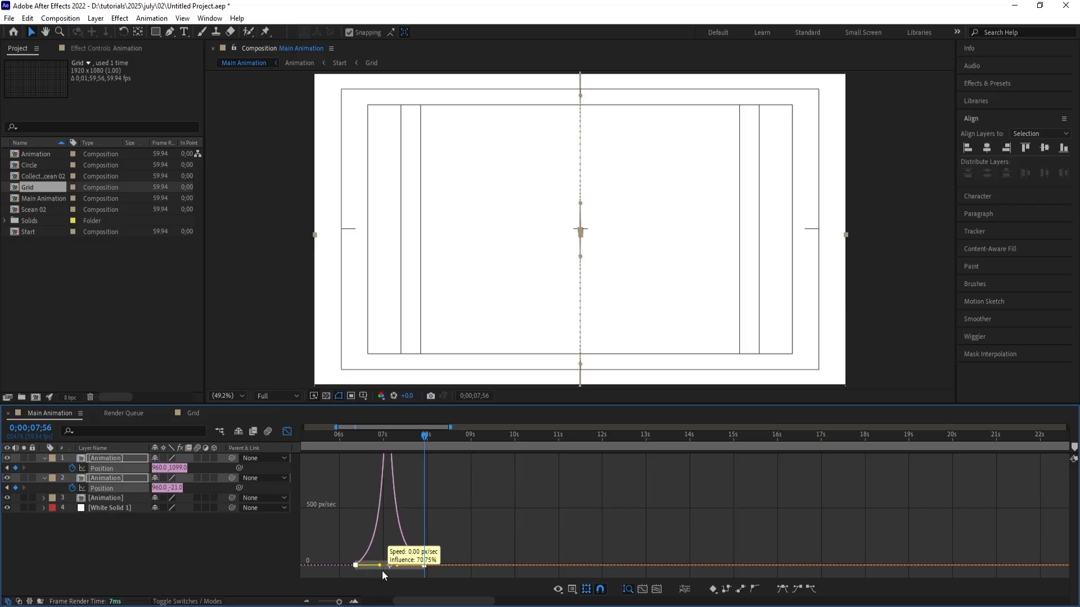
pyautogui.click(287, 432)
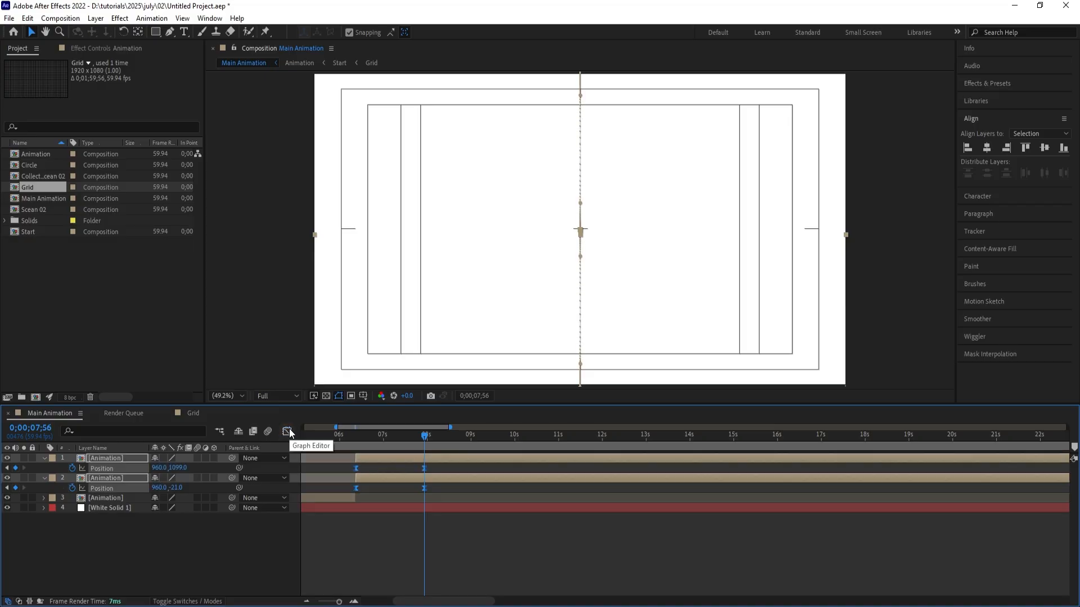
# - End the work area at 0;00;07;56 and preview the animation from the start of the composition
pyautogui.press('space')
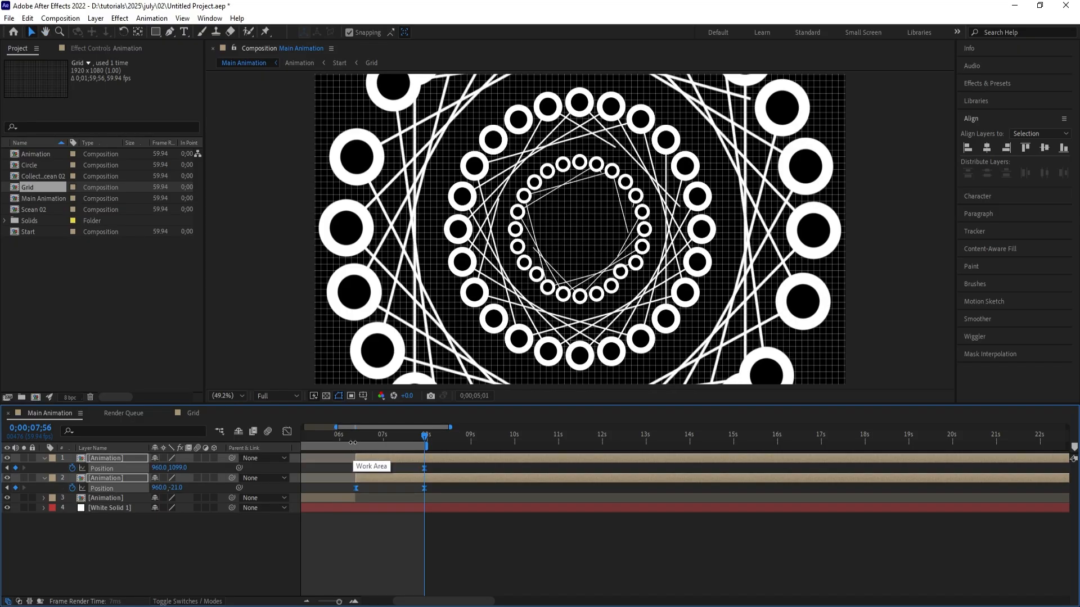
pyautogui.press('space')
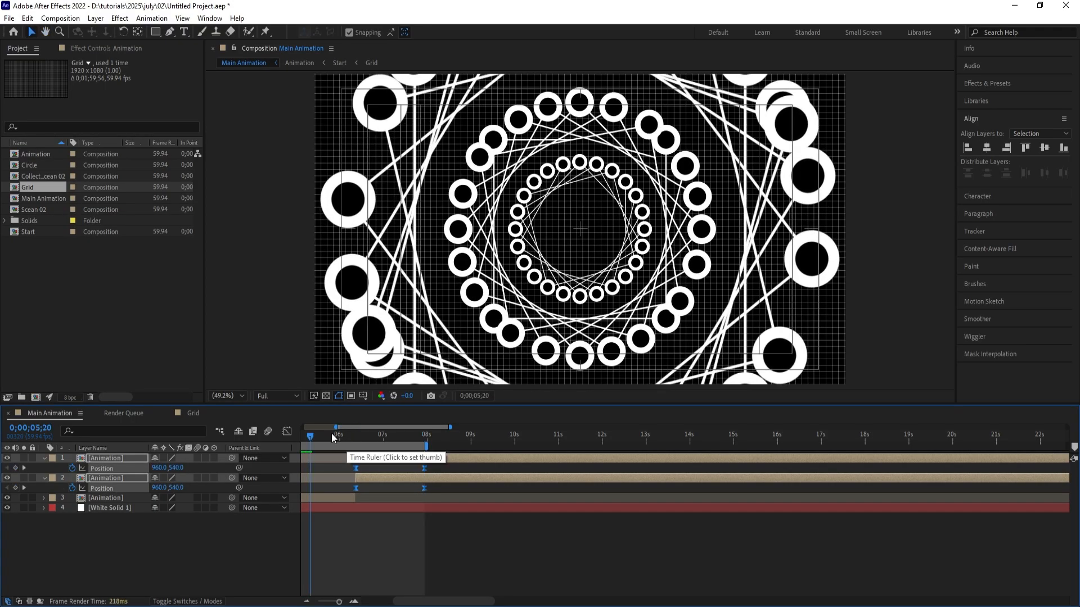
pyautogui.press('Home')
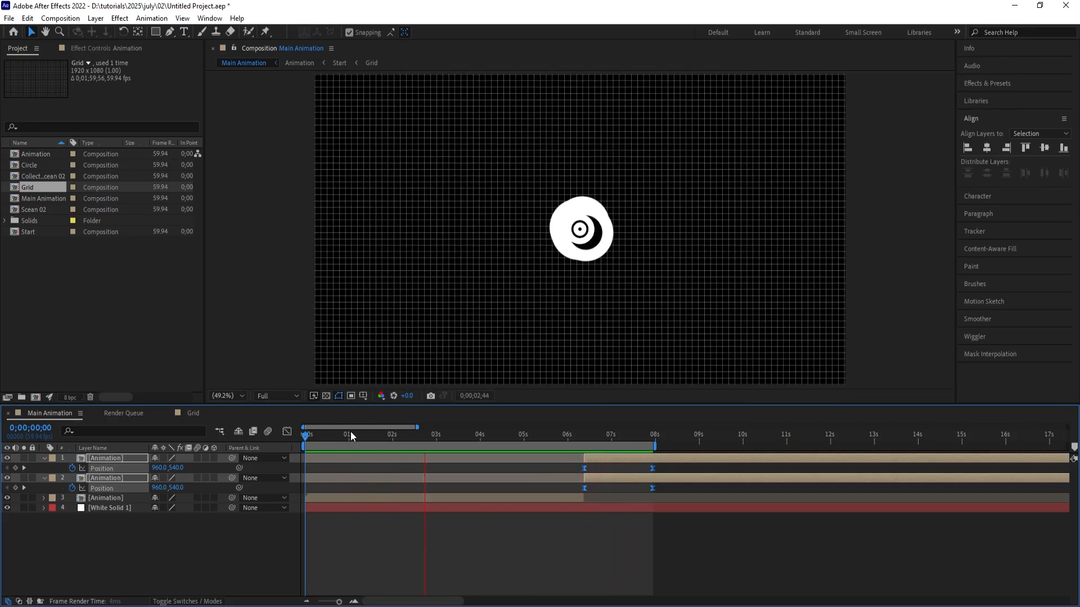
pyautogui.press('space')
pyautogui.press('Home')
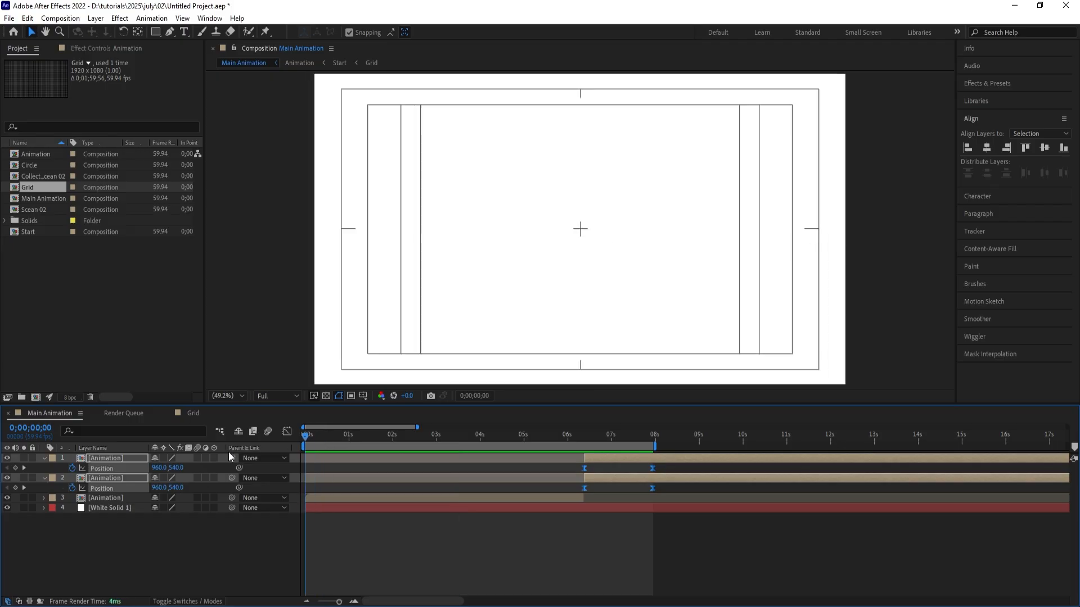
pyautogui.press('space')
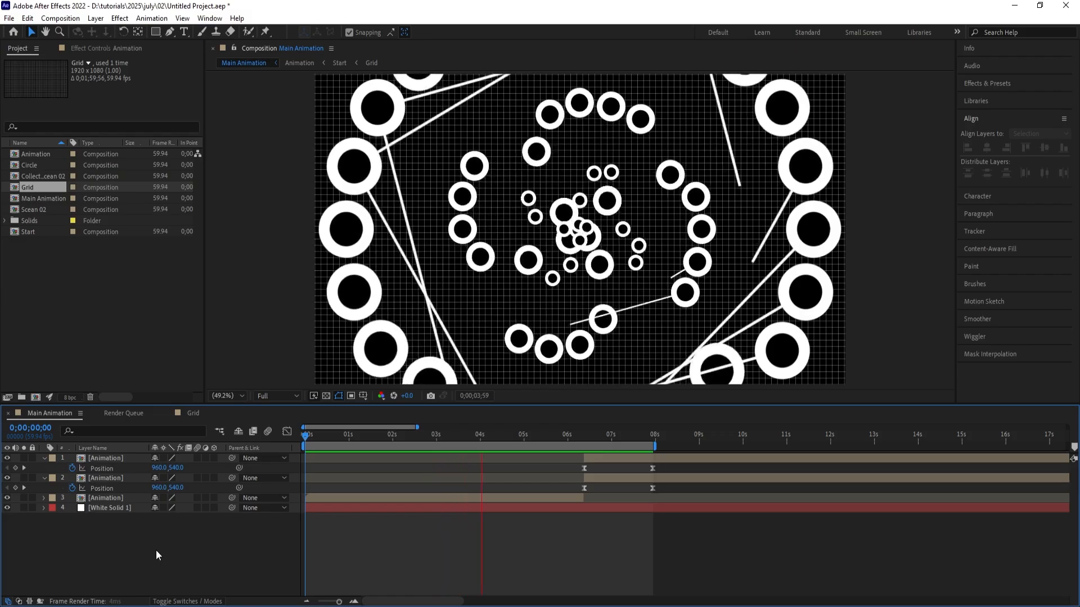
# - Add a null object to the Main Animation composition and parent all three Animation layers to it
pyautogui.rightClick(137, 542)
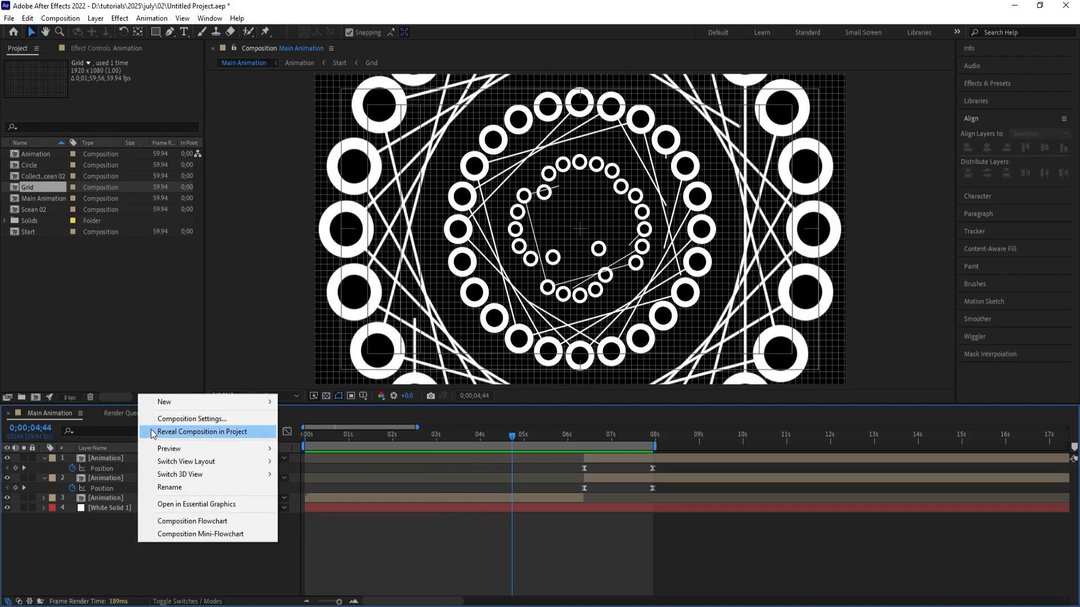
pyautogui.moveTo(163, 404)
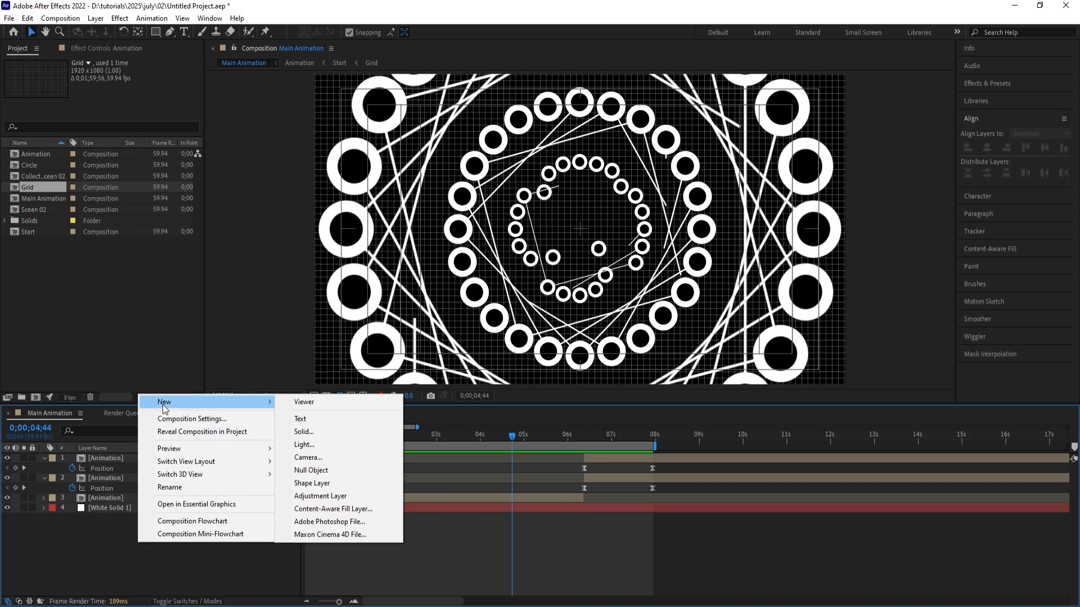
pyautogui.click(313, 471)
pyautogui.click(90, 468)
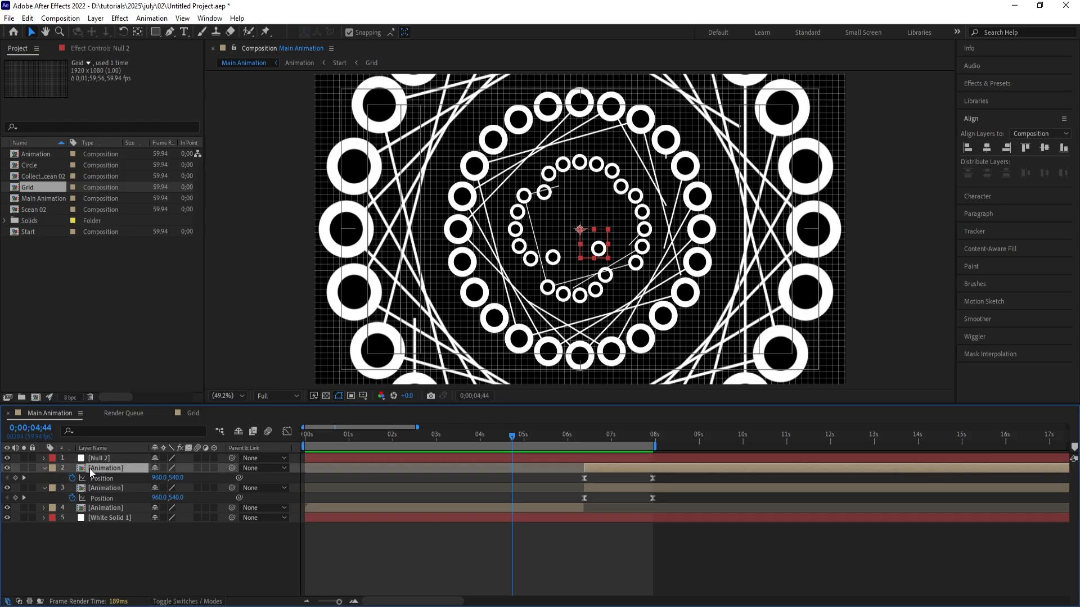
pyautogui.keyDown('shift'); pyautogui.click(90, 508); pyautogui.keyUp('shift')
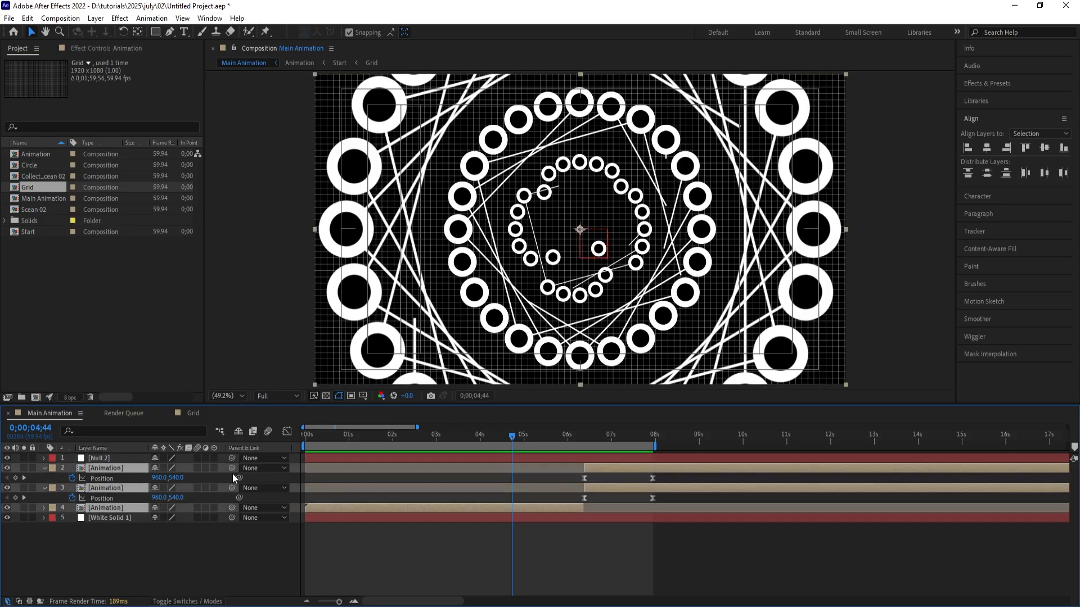
pyautogui.moveTo(231, 468); pyautogui.dragTo(137, 464)
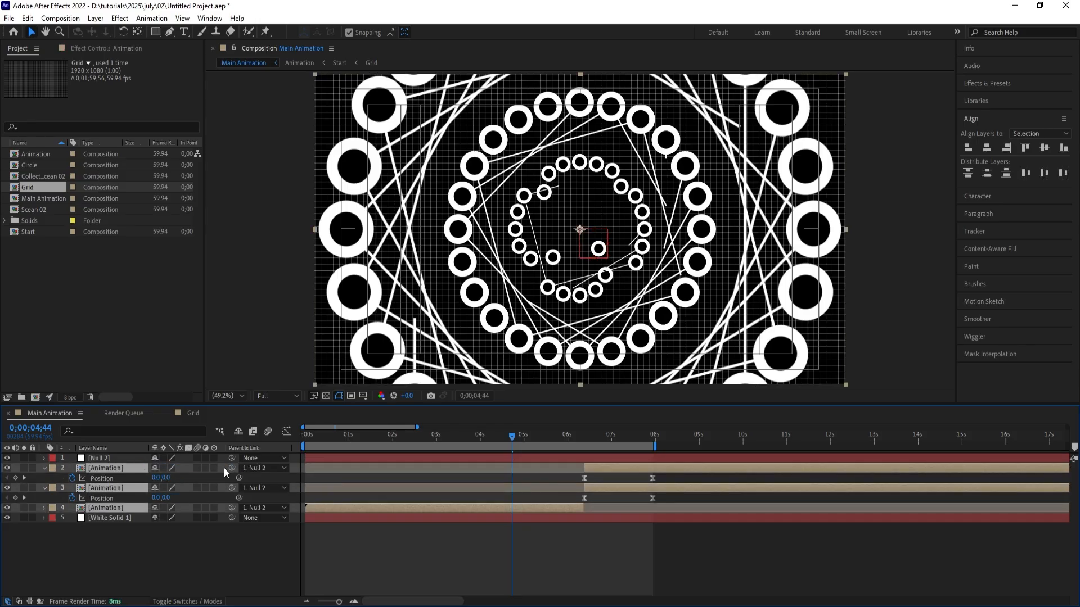
# - Keyframe the new null's Scale from 100% at the composition start to 150% at 0;00;07;56, and preview from the start
pyautogui.press('Home')
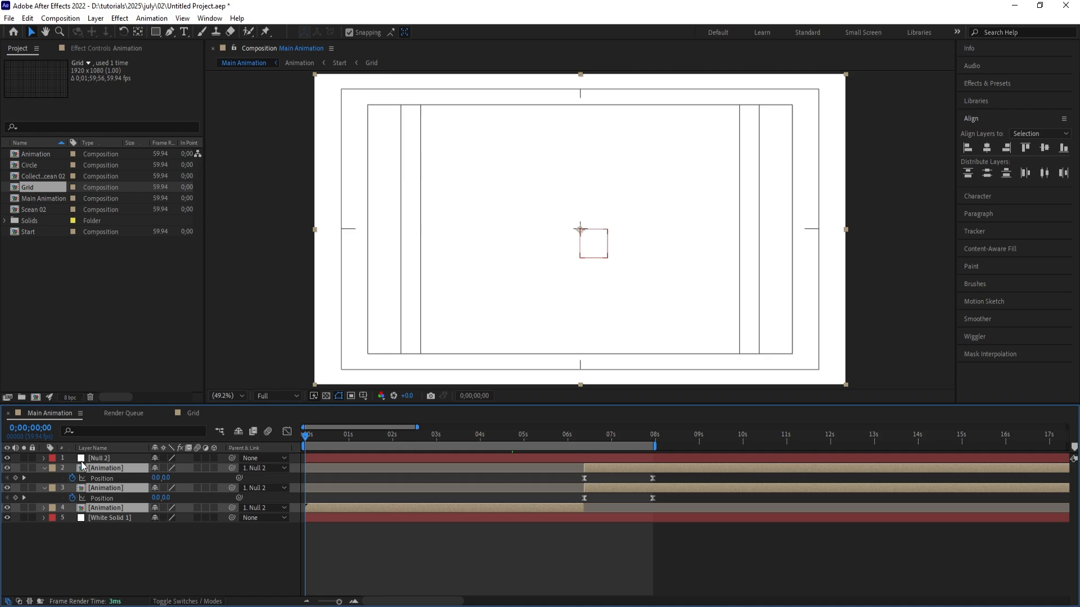
pyautogui.click(92, 460)
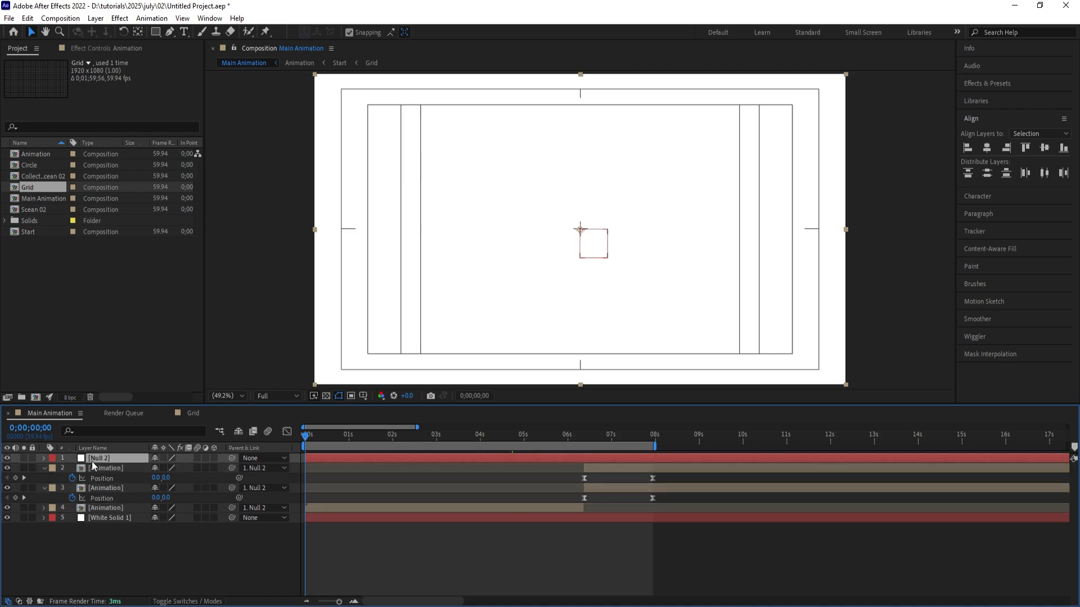
pyautogui.press('s')
pyautogui.click(72, 468)
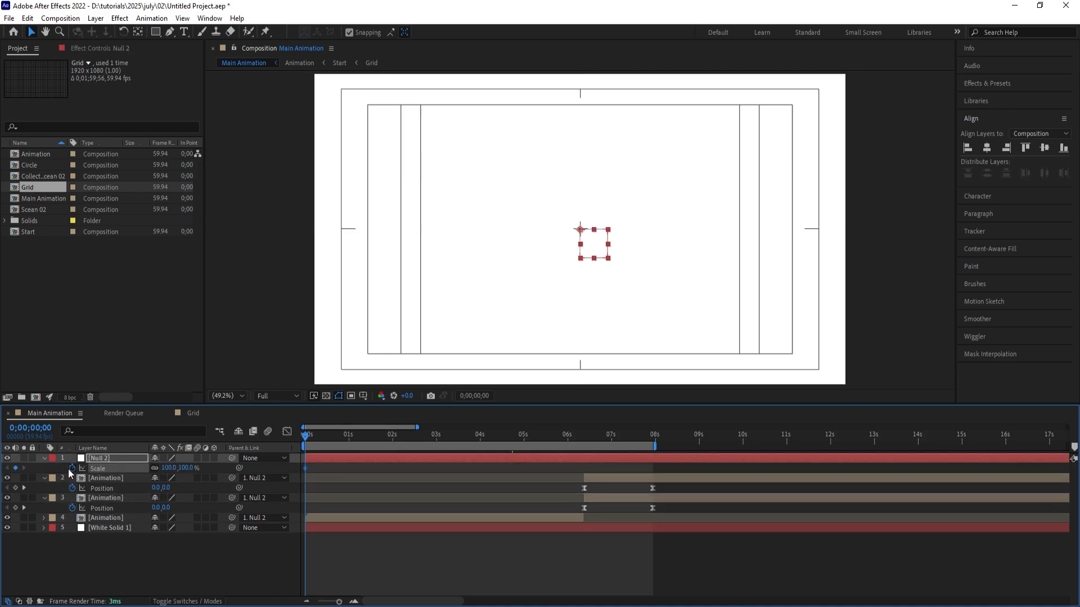
pyautogui.click(629, 436)
pyautogui.press('k')
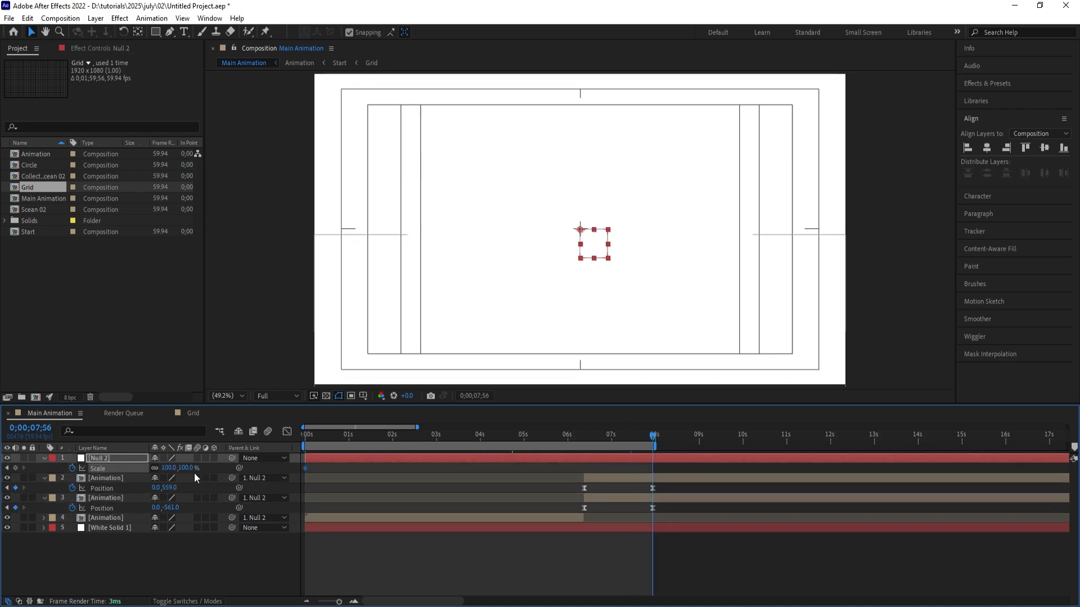
pyautogui.write('1')
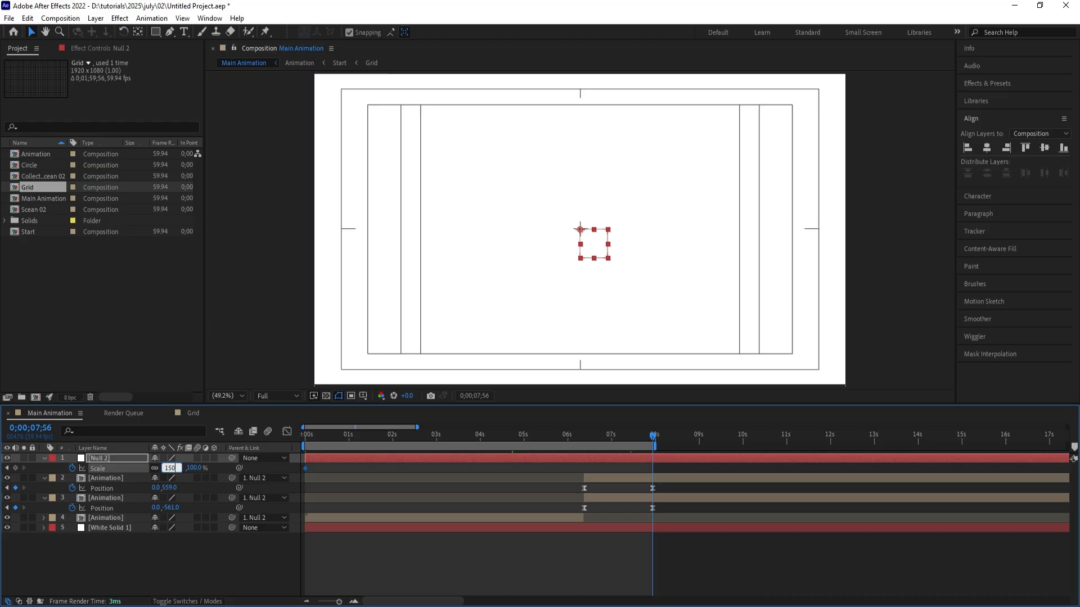
pyautogui.write('50')
pyautogui.press('Return')
pyautogui.moveTo(325, 440); pyautogui.dragTo(292, 437)
pyautogui.press('space')
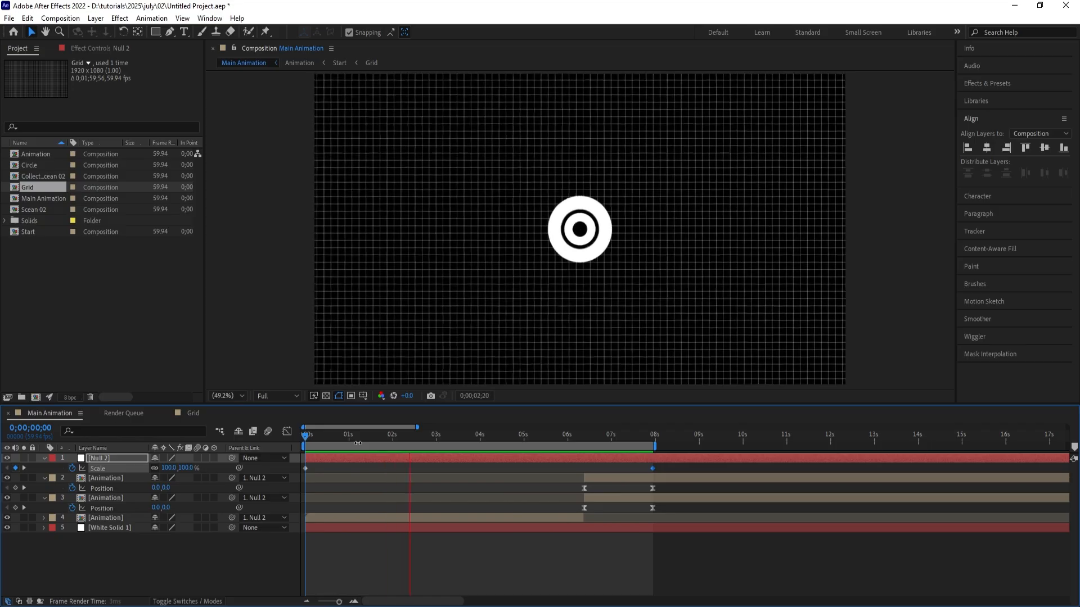
# - Inside the nested Collection of scean 02 composition, add a null object and parent all six Scean 02 layers to it
pyautogui.click(337, 518)
pyautogui.doubleClick(336, 517)
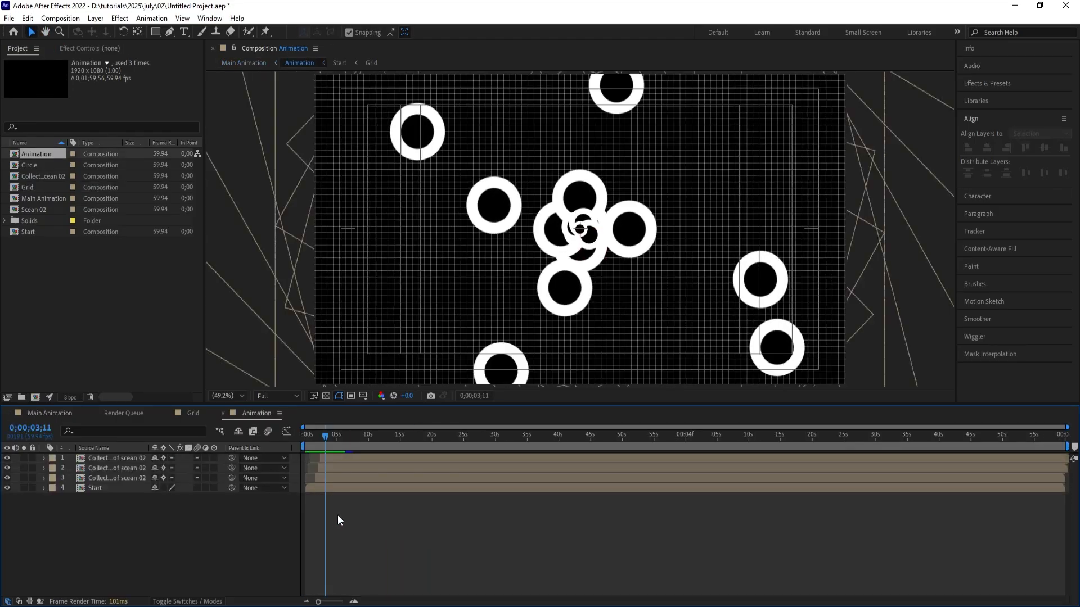
pyautogui.press('space')
pyautogui.press('space')
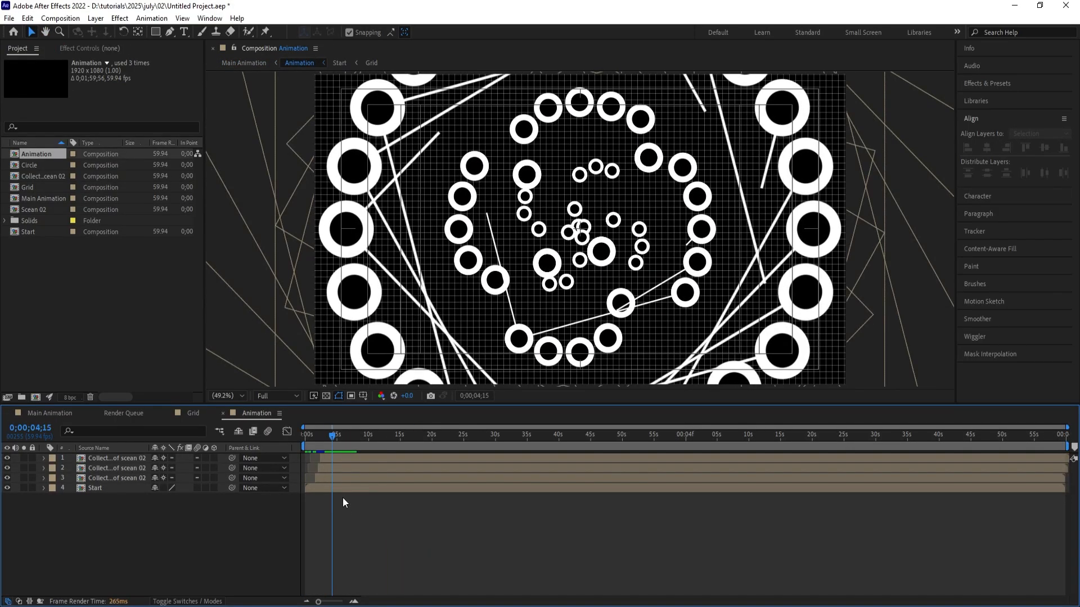
pyautogui.doubleClick(345, 457)
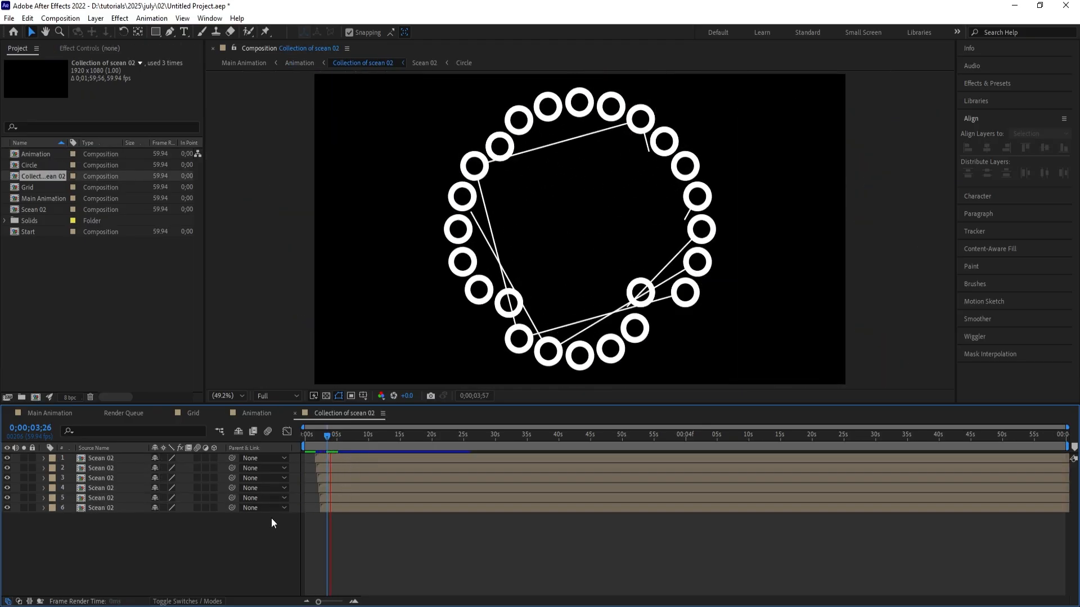
pyautogui.rightClick(203, 535)
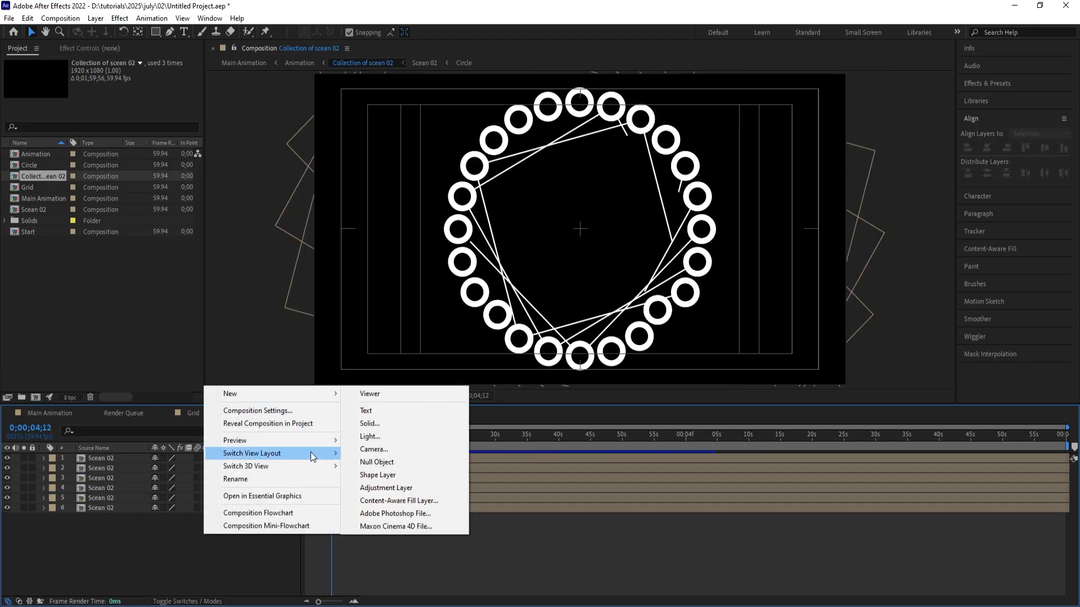
pyautogui.moveTo(285, 396)
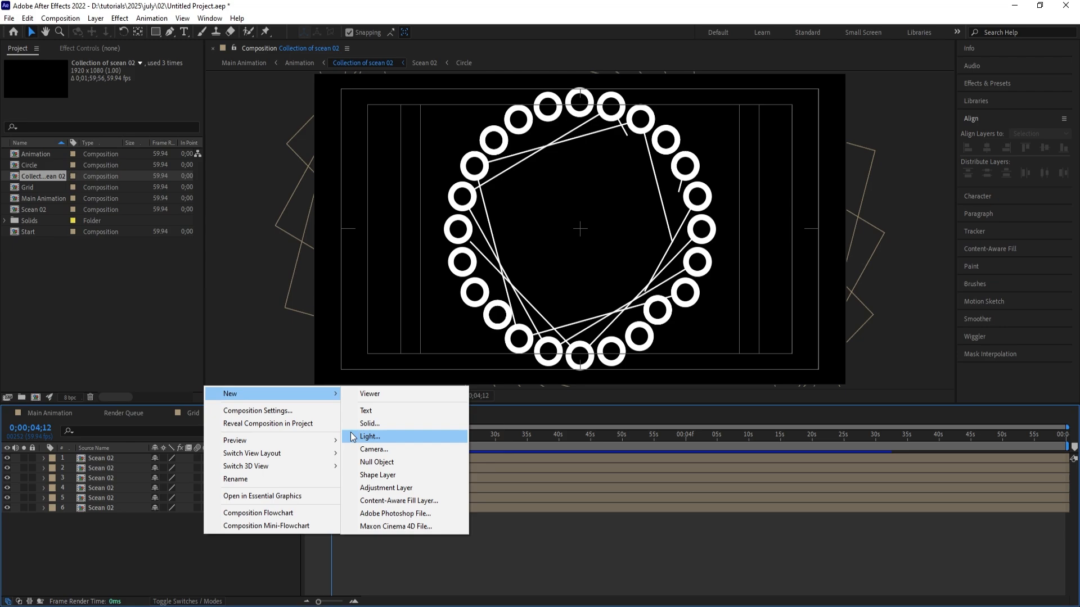
pyautogui.click(359, 464)
pyautogui.click(137, 468)
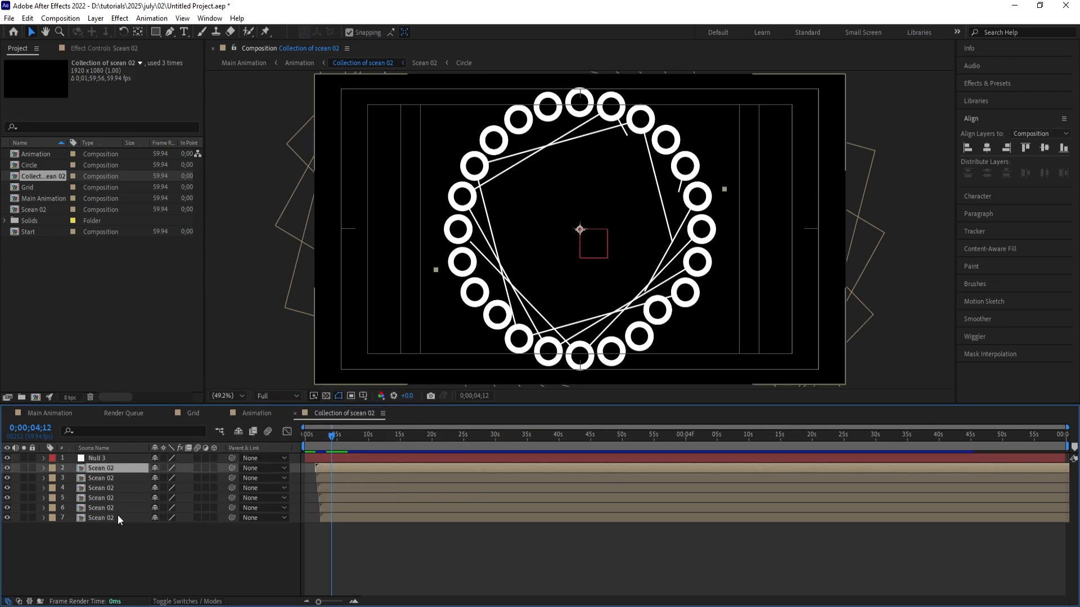
pyautogui.keyDown('shift'); pyautogui.click(117, 514); pyautogui.keyUp('shift')
pyautogui.moveTo(230, 464); pyautogui.dragTo(139, 462)
# - Give the null's Rotation the expression time*20 so the ring collection spins continuously
pyautogui.press('r')
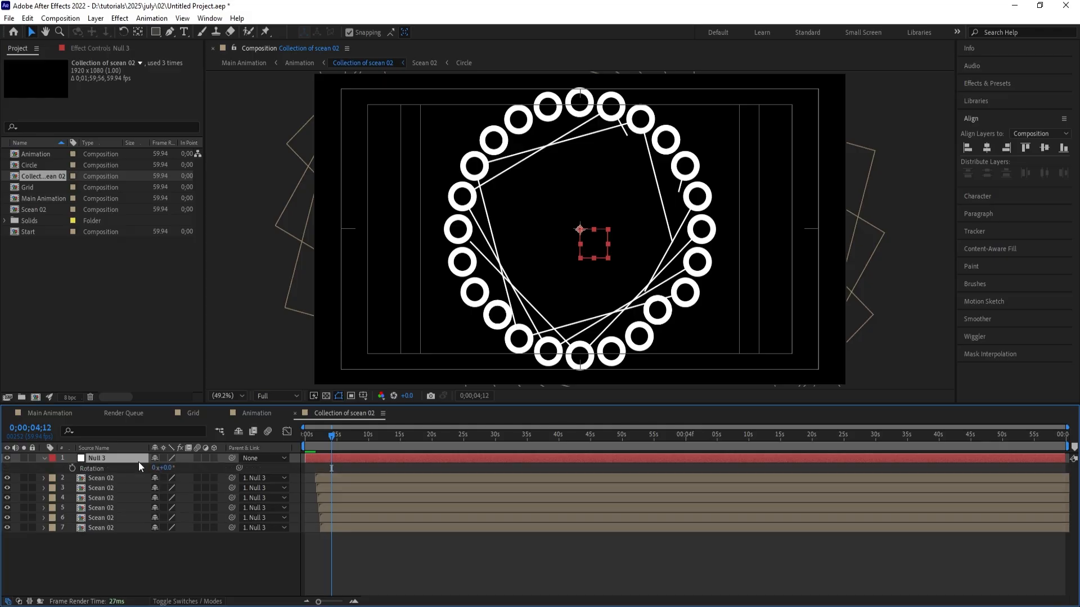
pyautogui.keyDown('alt'); pyautogui.click(72, 468); pyautogui.keyUp('alt')
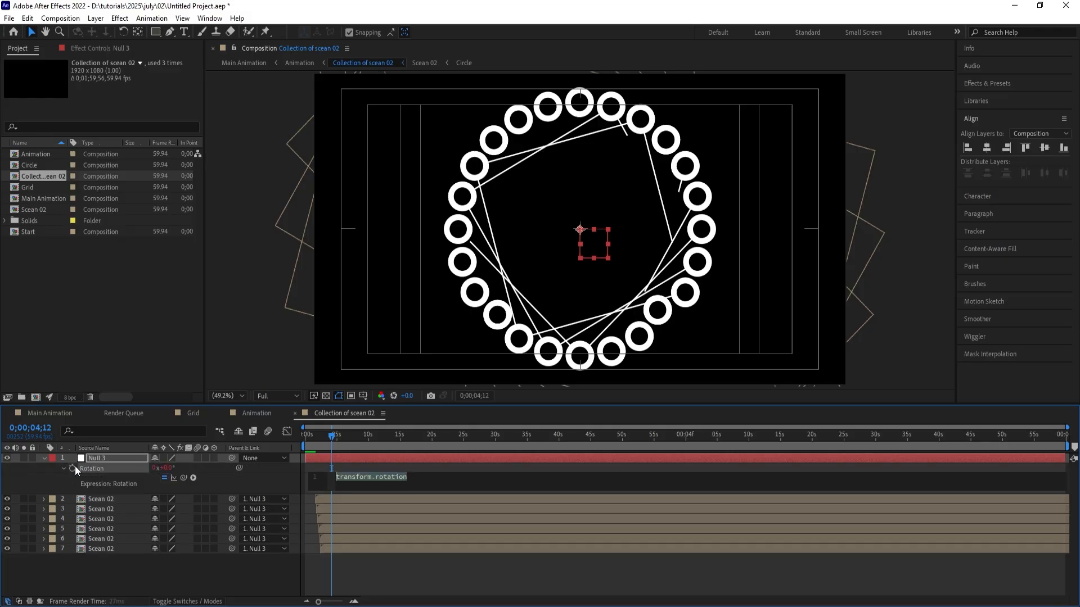
pyautogui.write('tim')
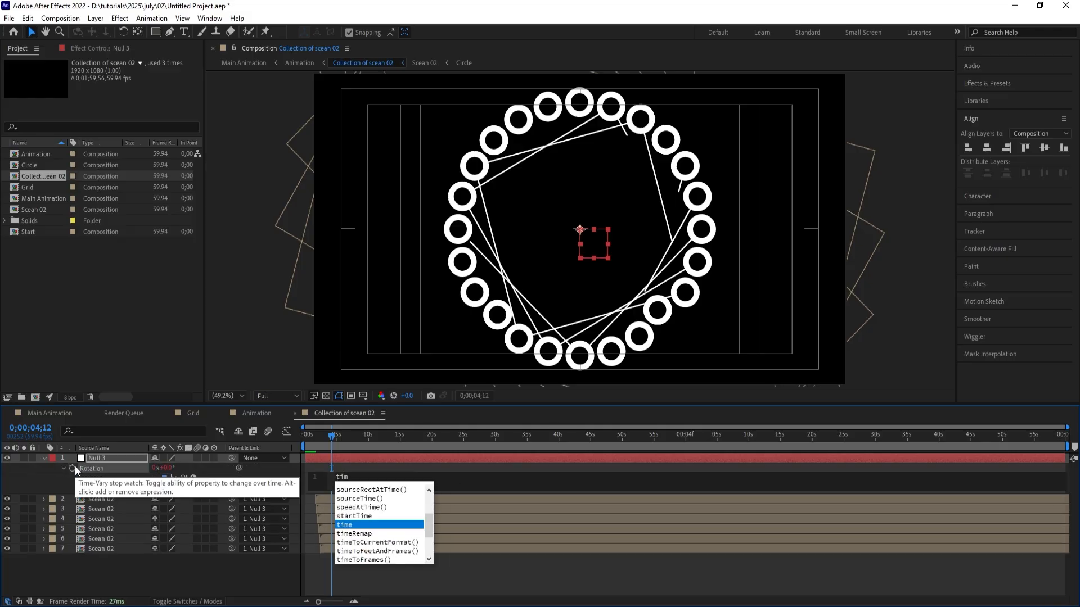
pyautogui.press('Return')
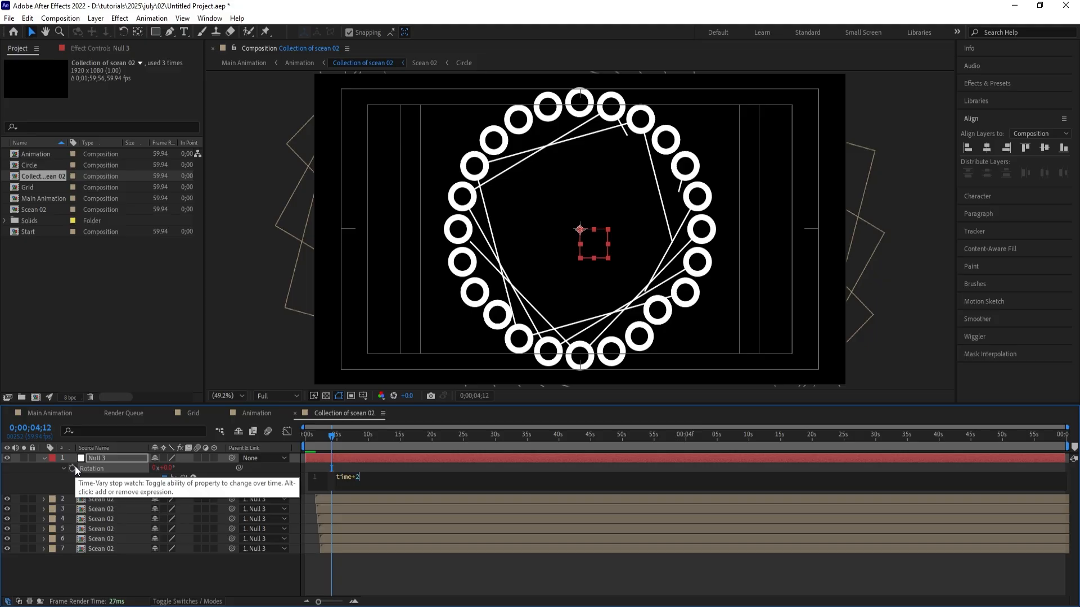
pyautogui.write('*20')
pyautogui.click(188, 556)
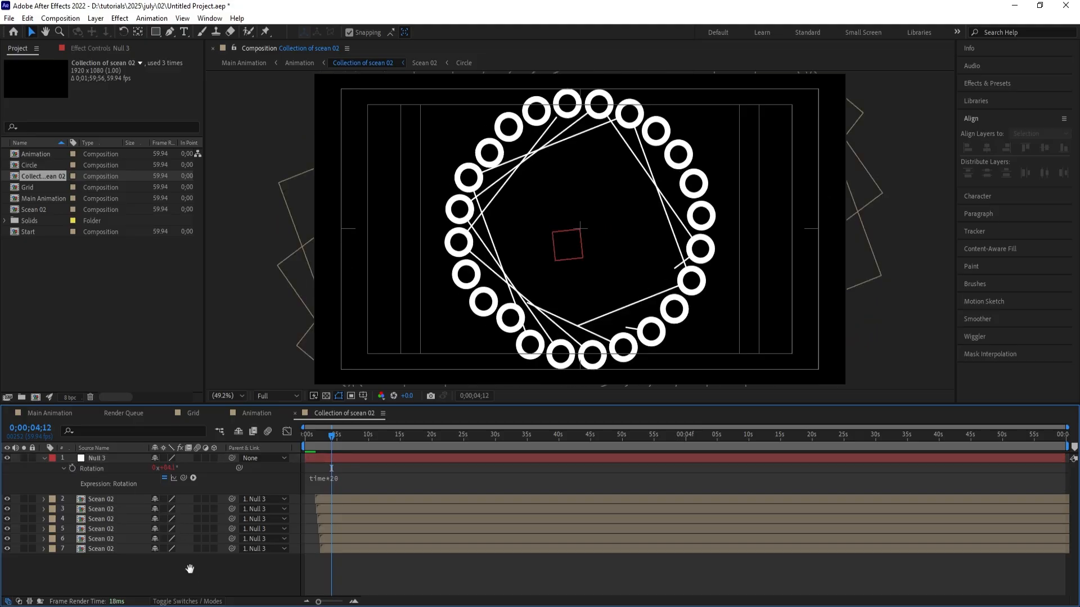
# - Preview the Main Animation composition from its start to check the rotating rings
pyautogui.click(56, 414)
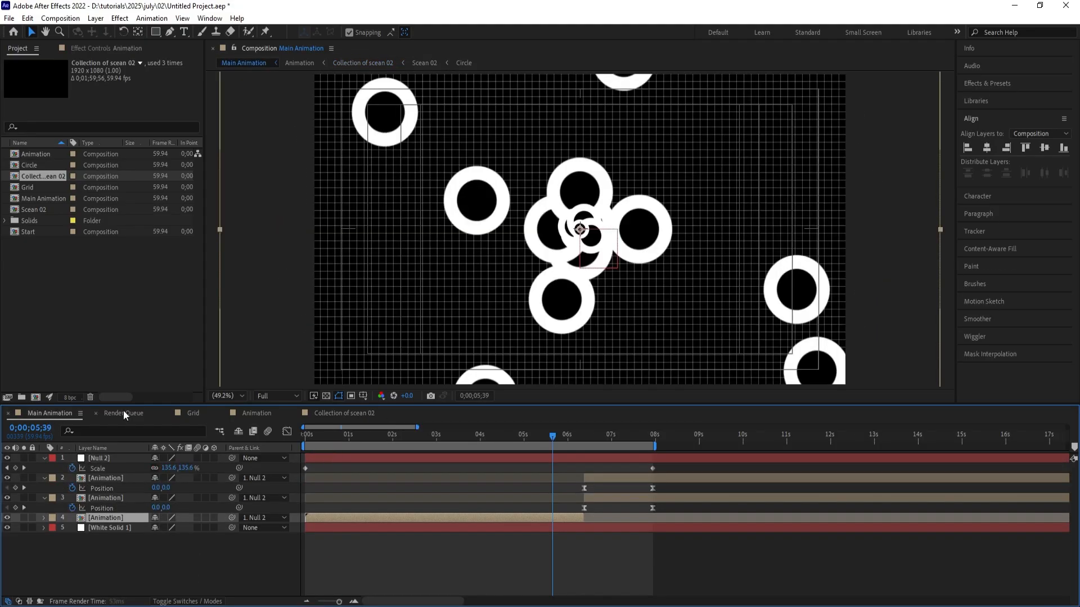
pyautogui.press('space')
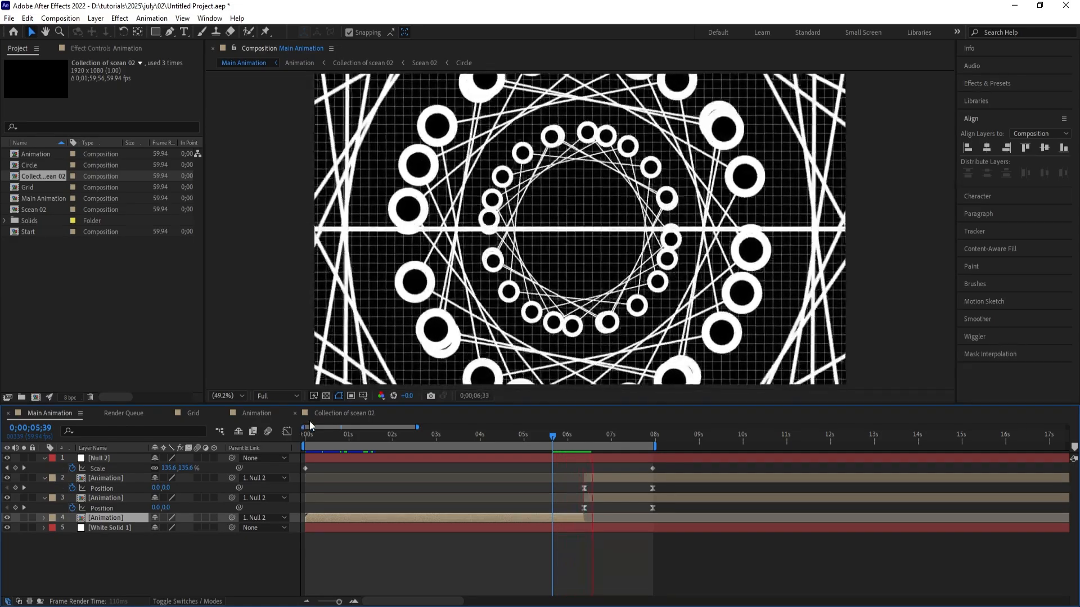
pyautogui.click(312, 434)
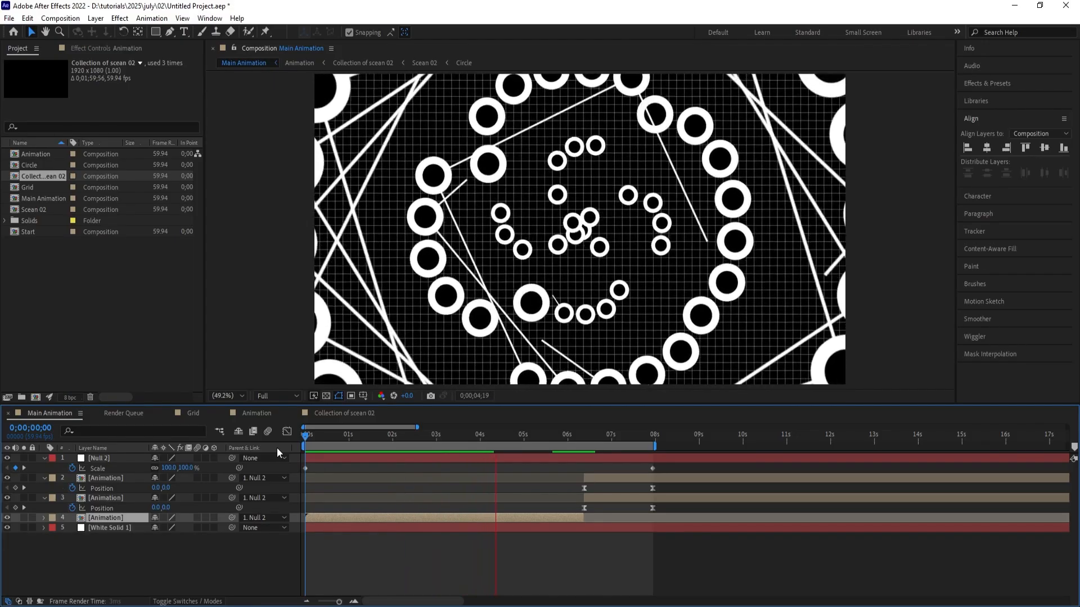
pyautogui.press('space')
# - Reopen the Collection of scean 02 composition from within the Animation composition, with the list of effects and presets expanded
pyautogui.click(189, 416)
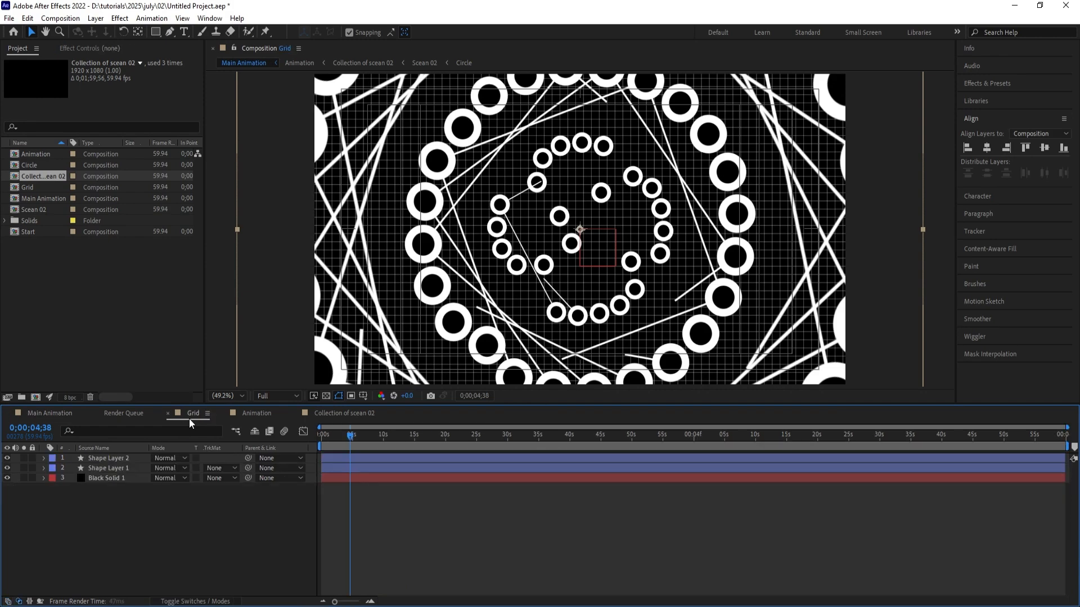
pyautogui.click(238, 413)
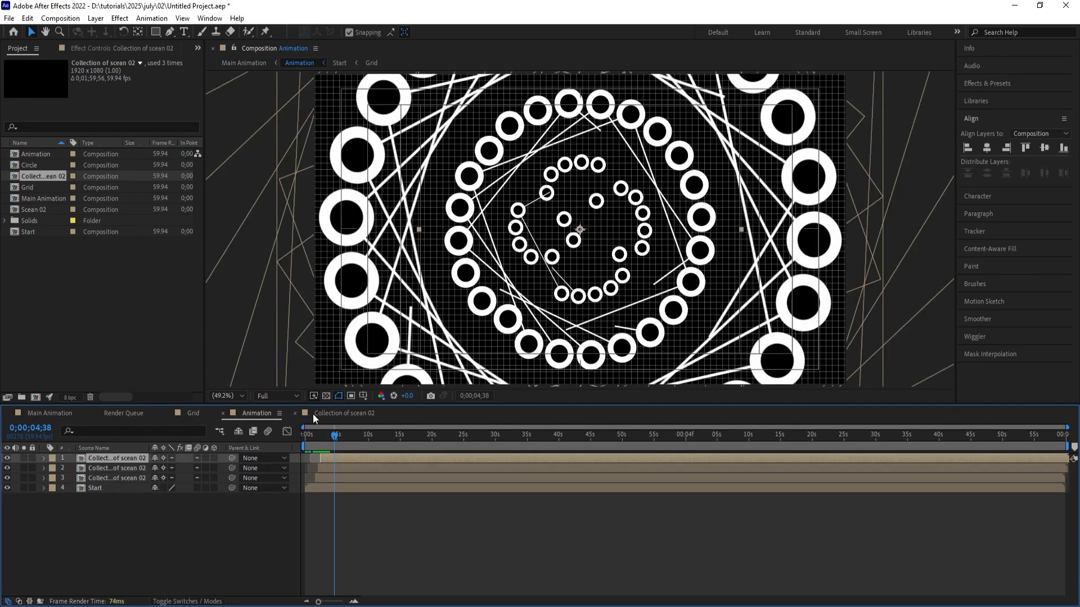
pyautogui.click(156, 508)
pyautogui.click(130, 458)
pyautogui.click(982, 83)
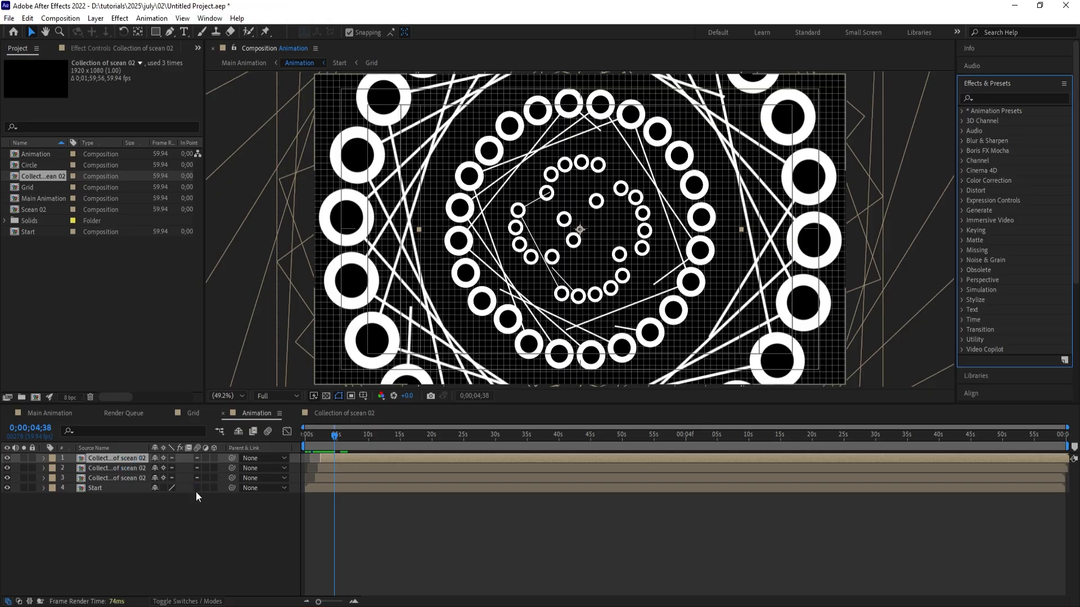
pyautogui.doubleClick(131, 458)
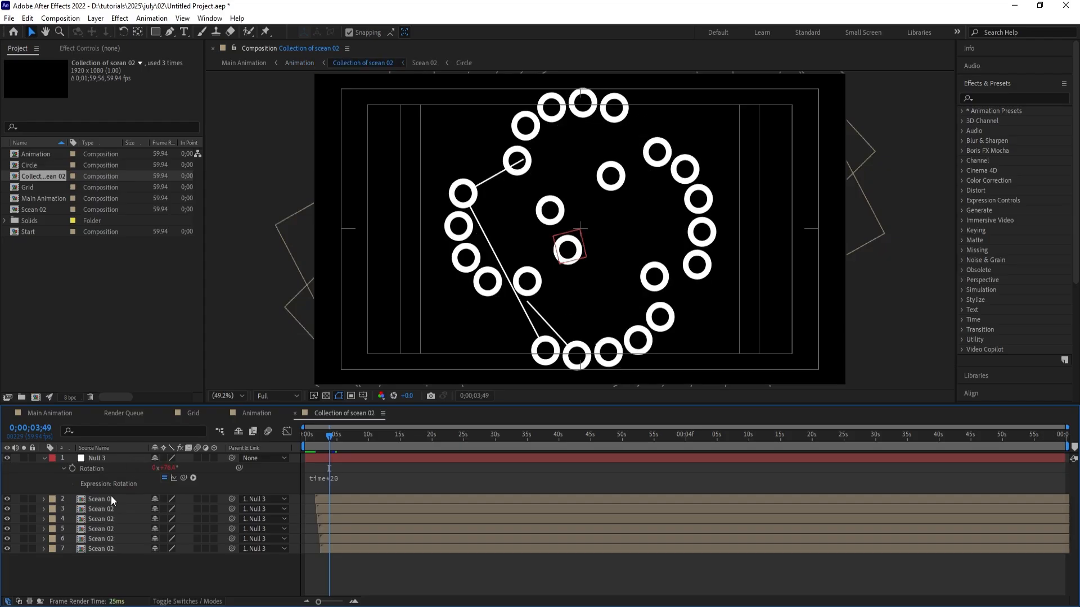
# - Apply a Drop Shadow to the uppermost Scean 02 layer with Opacity 75%, Distance 10 and Softness 100
pyautogui.click(97, 501)
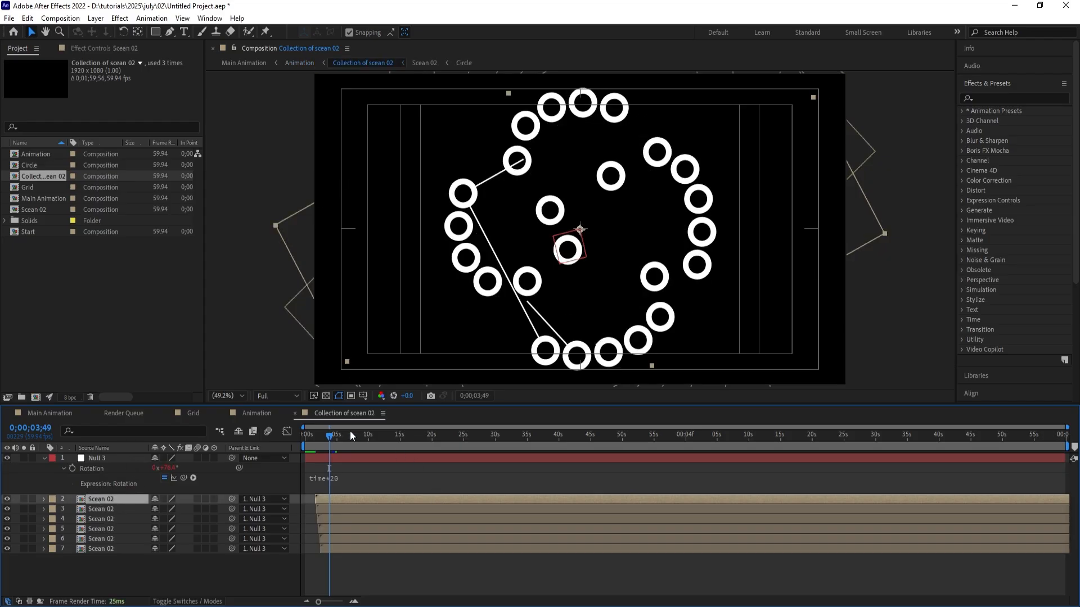
pyautogui.moveTo(337, 433); pyautogui.dragTo(346, 437)
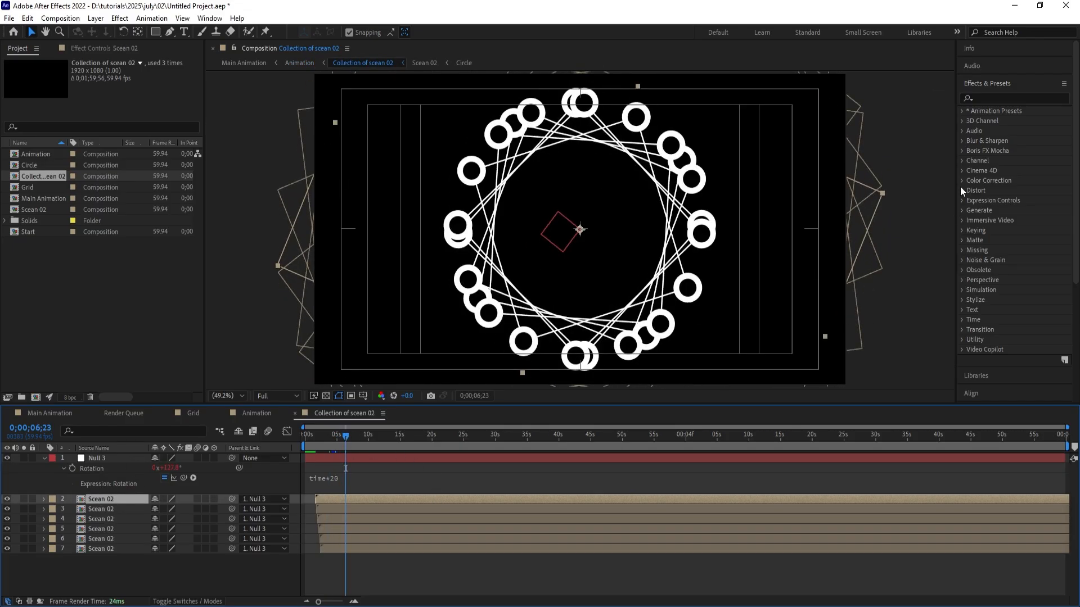
pyautogui.click(995, 97)
pyautogui.write('drop')
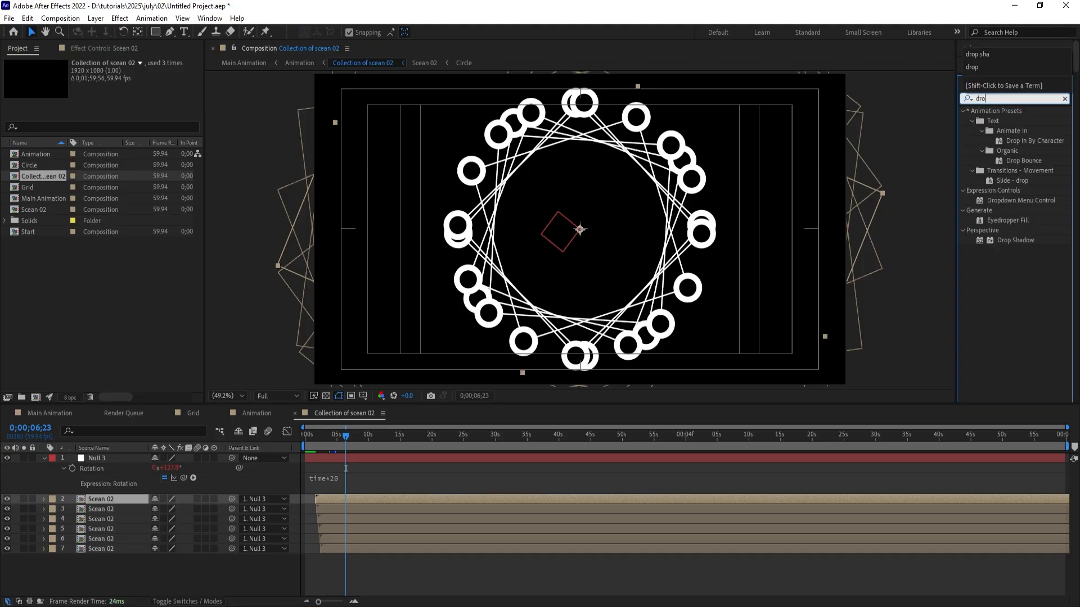
pyautogui.doubleClick(1007, 241)
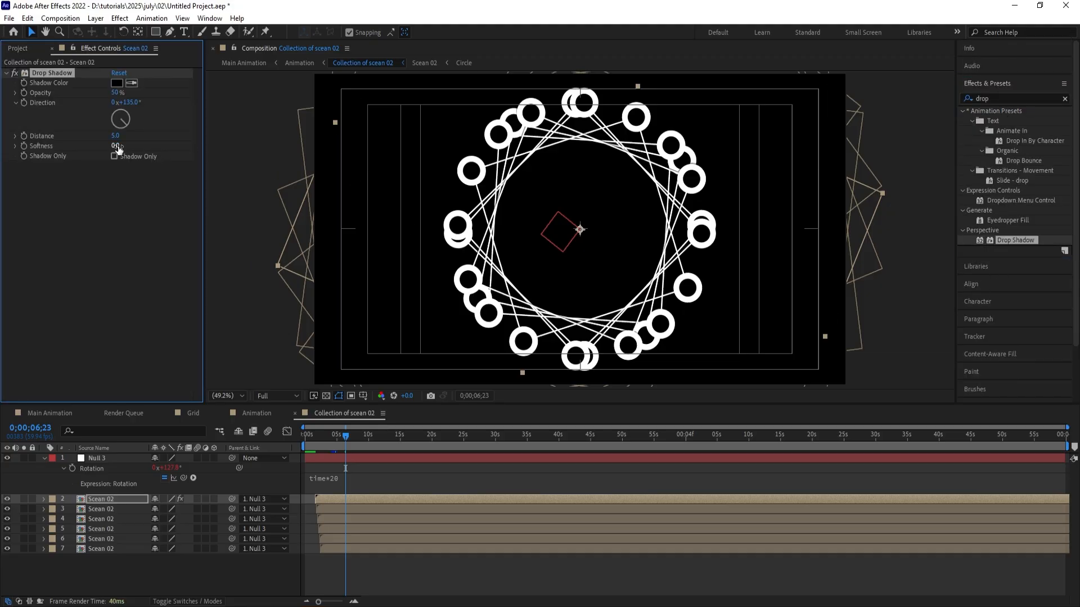
pyautogui.write('10')
pyautogui.press('Return')
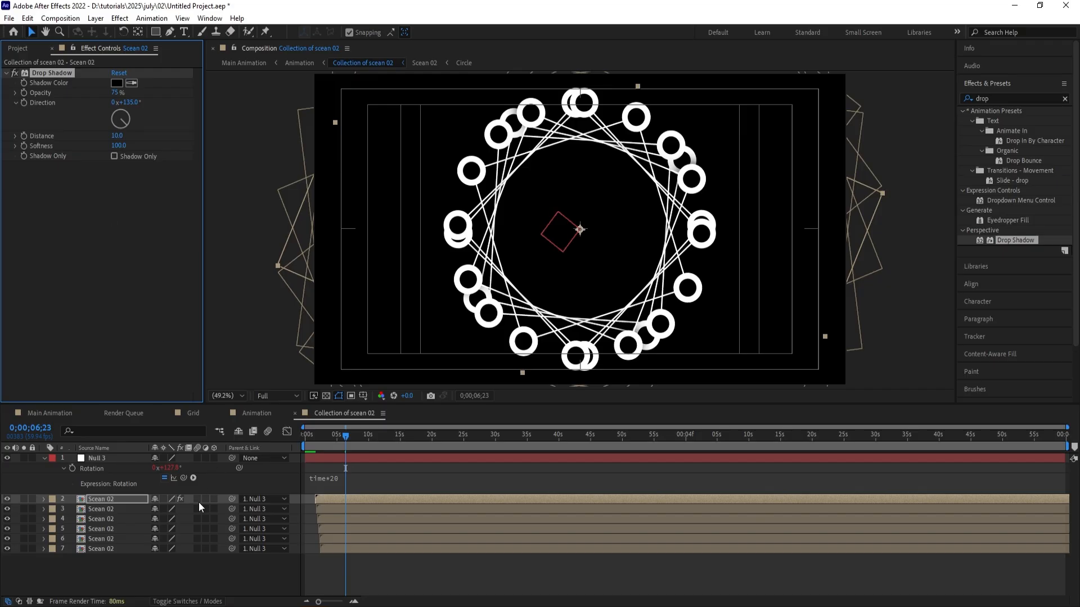
# - Apply the same Drop Shadow effect to the remaining five Scean 02 layers, layers 3 to 7
pyautogui.click(107, 509)
pyautogui.keyDown('shift'); pyautogui.click(103, 548); pyautogui.keyUp('shift')
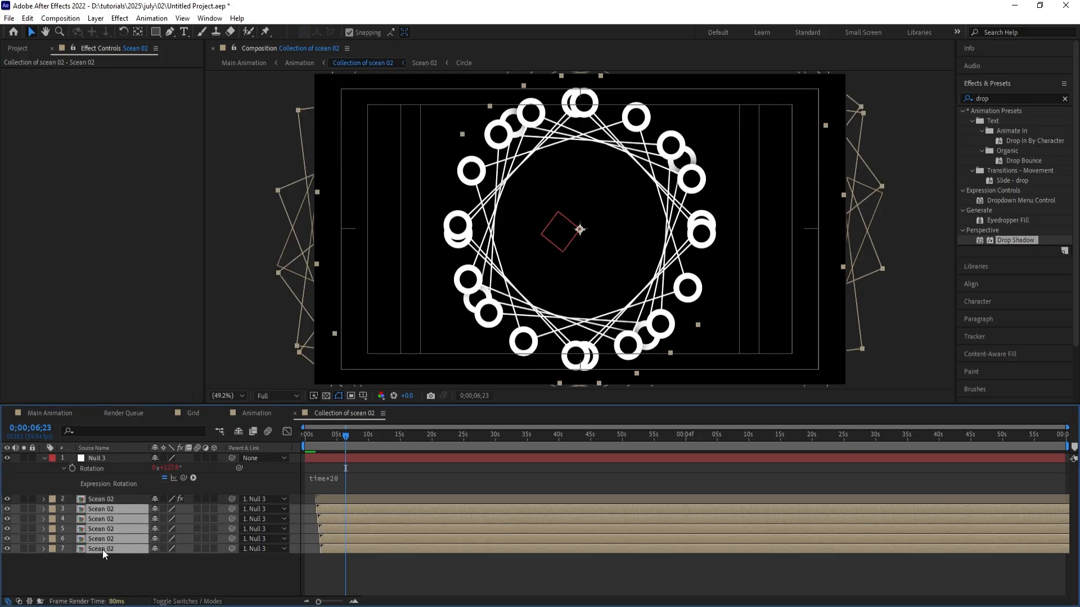
pyautogui.hotkey('ctrl', 'alt', 'shift', 'e')
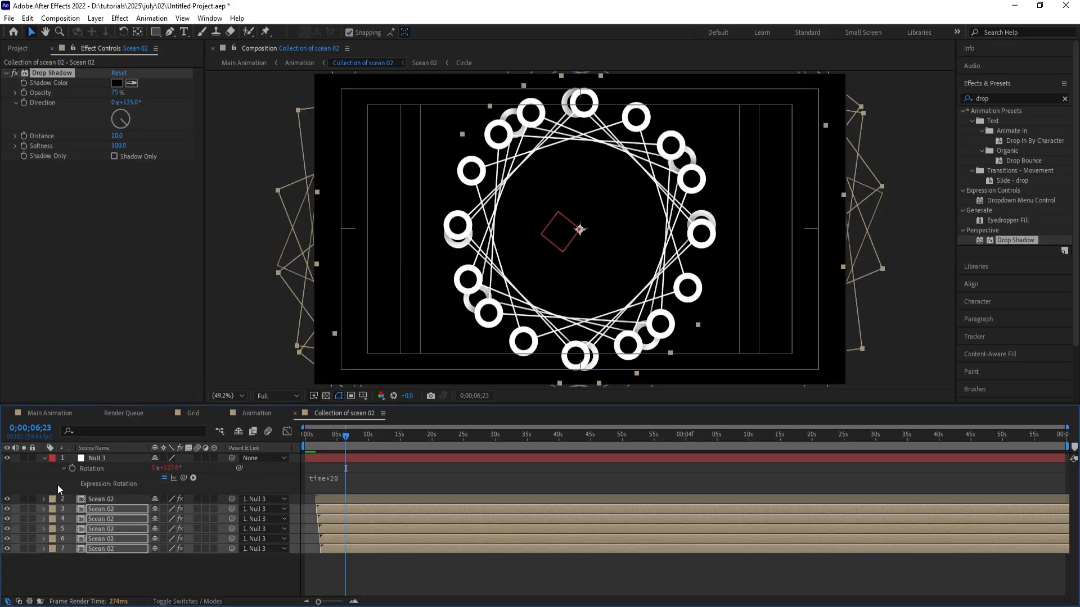
# - Preview the Main Animation composition from its start at Quarter resolution to check the shadowed rings
pyautogui.click(52, 410)
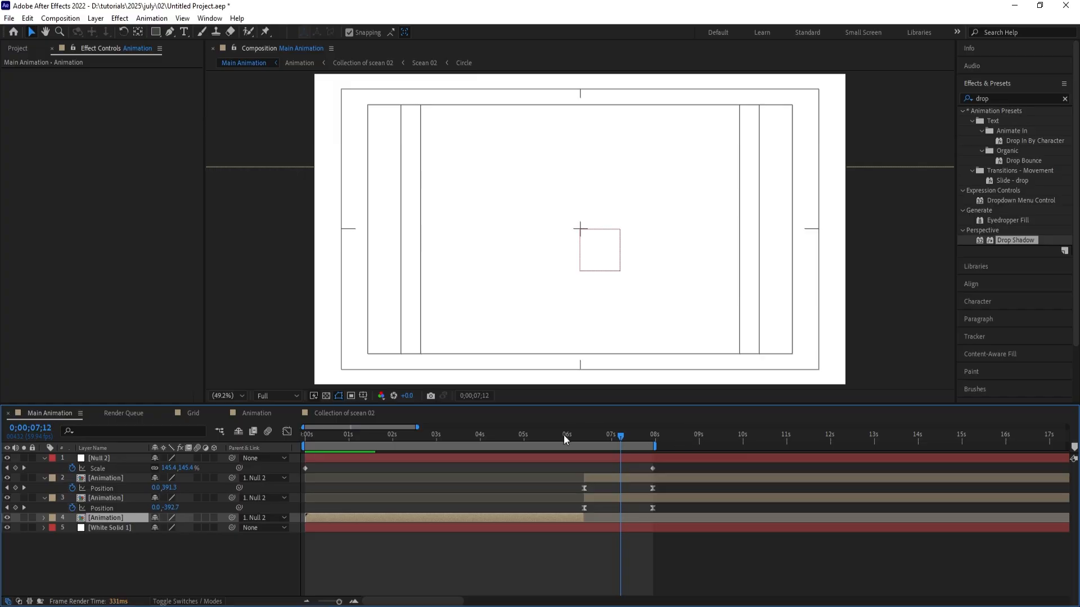
pyautogui.moveTo(508, 443); pyautogui.dragTo(522, 440)
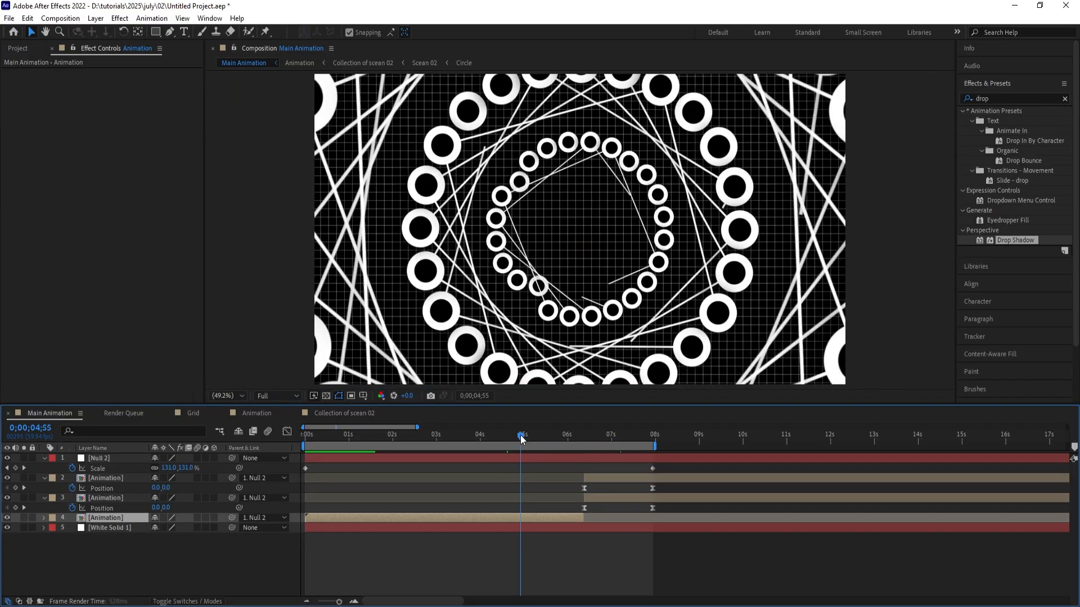
pyautogui.moveTo(526, 435); pyautogui.dragTo(292, 430)
pyautogui.click(268, 397)
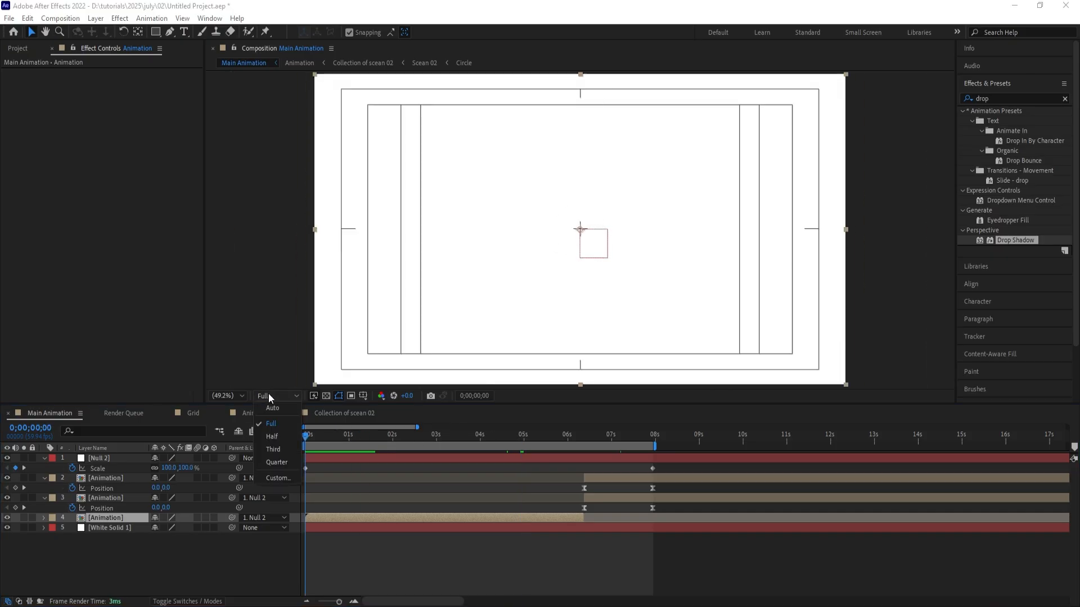
pyautogui.click(272, 460)
pyautogui.press('space')
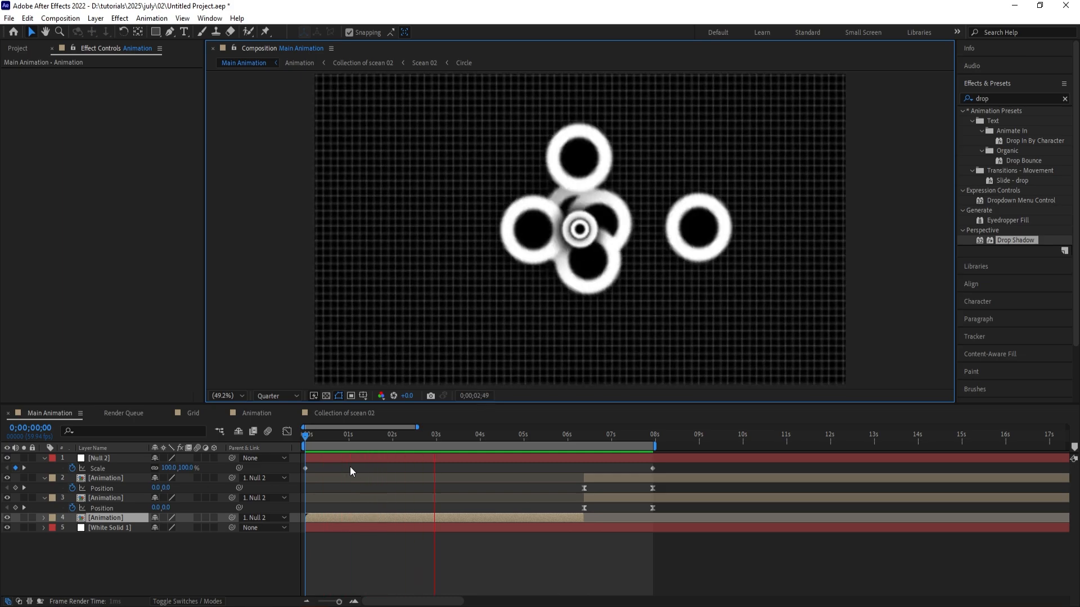
pyautogui.press('space')
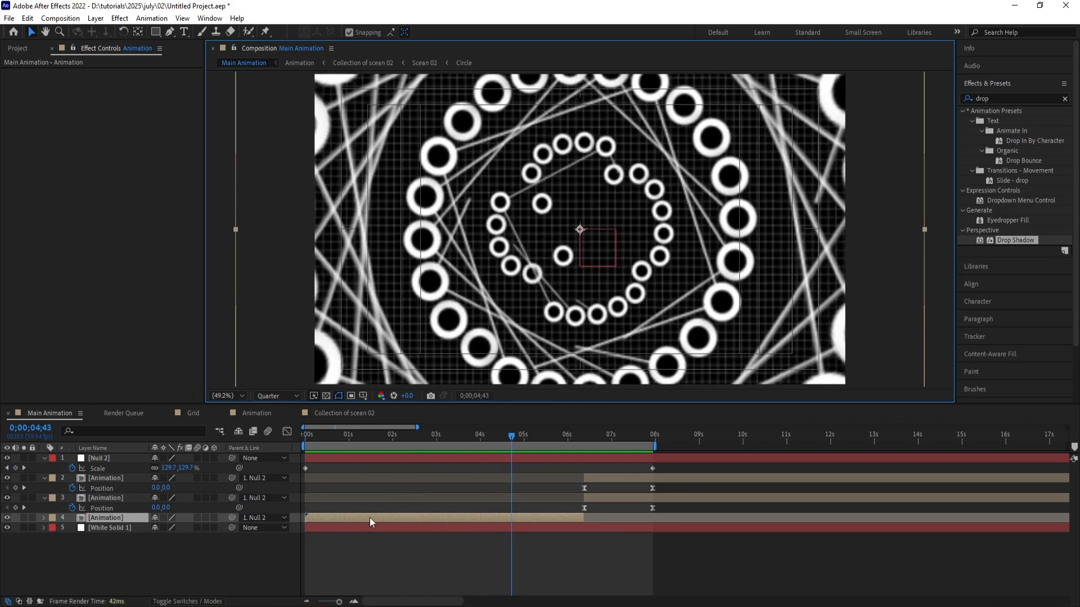
# - Add an adjustment layer above all layers of the Main Animation composition and set the preview resolution to Full
pyautogui.click(183, 577)
pyautogui.press('u')
pyautogui.rightClick(184, 577)
pyautogui.moveTo(206, 419)
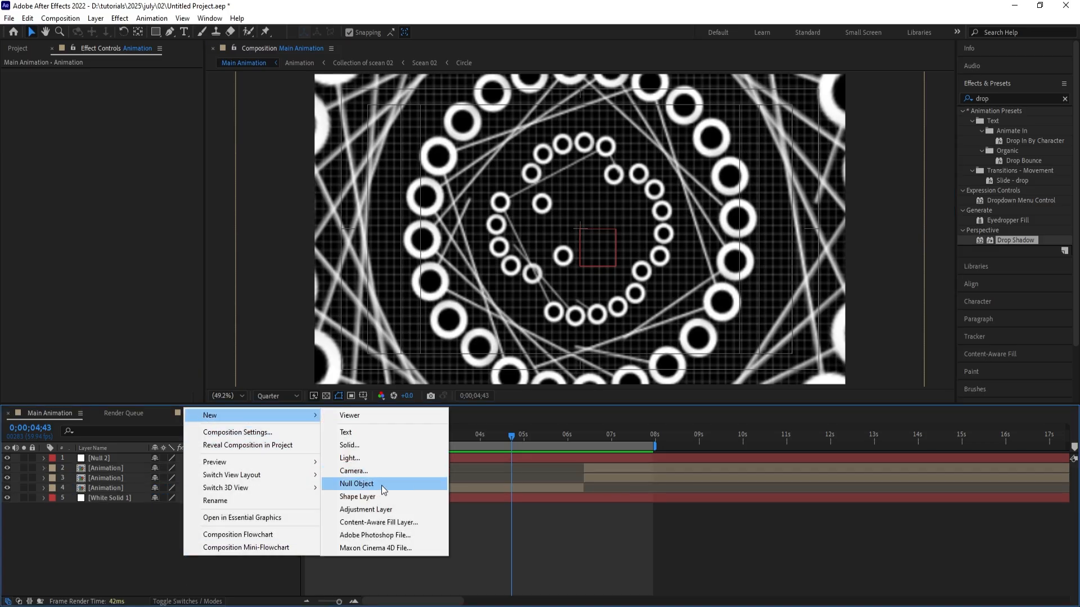
pyautogui.click(360, 511)
pyautogui.click(268, 397)
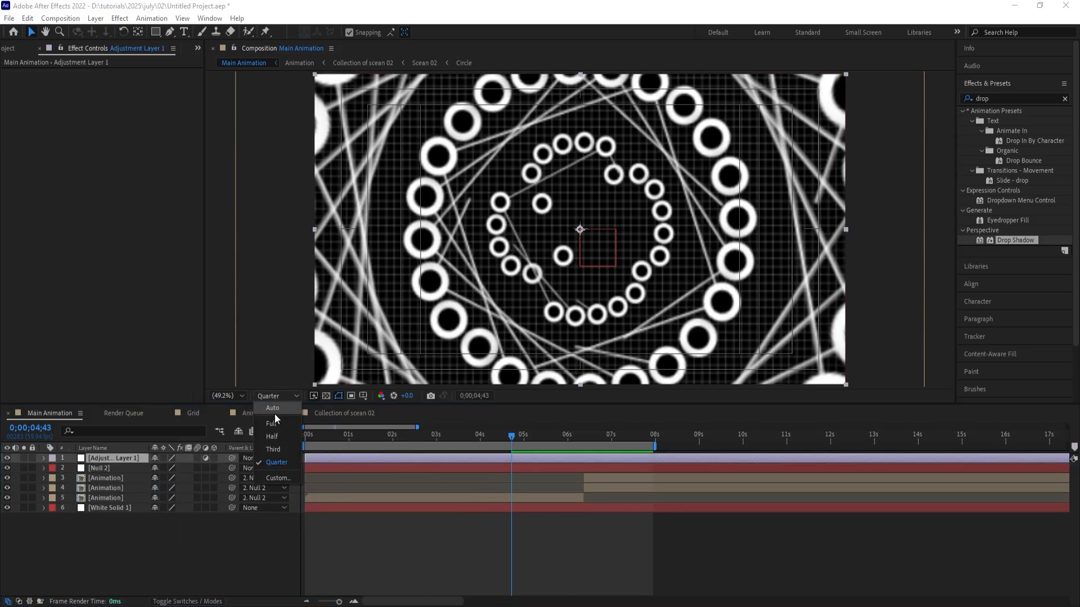
pyautogui.click(274, 424)
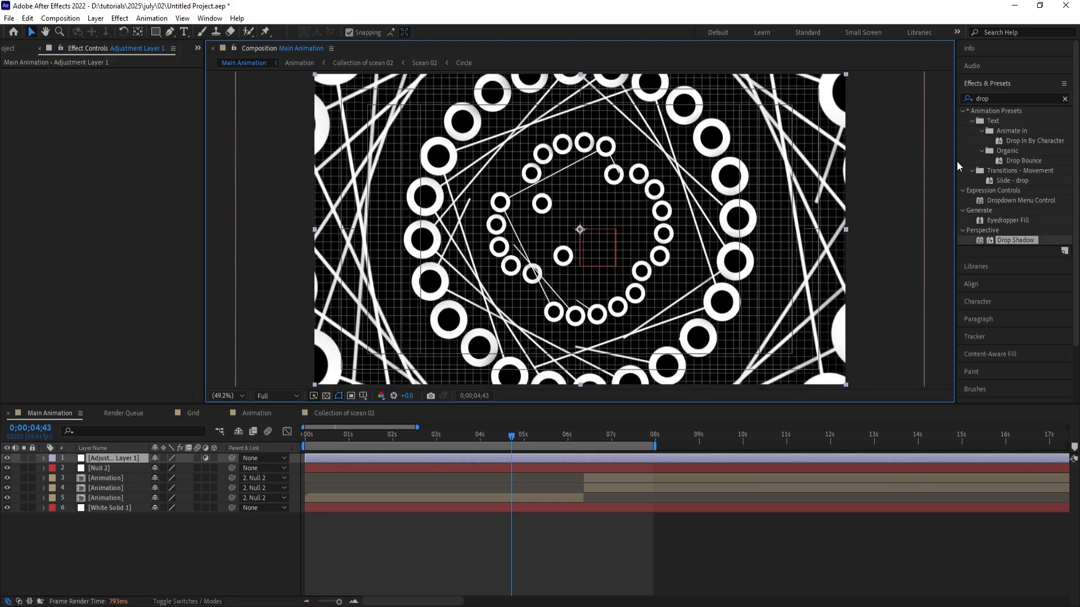
# - Find the Tint effect and apply it to the adjustment layer
pyautogui.click(991, 98)
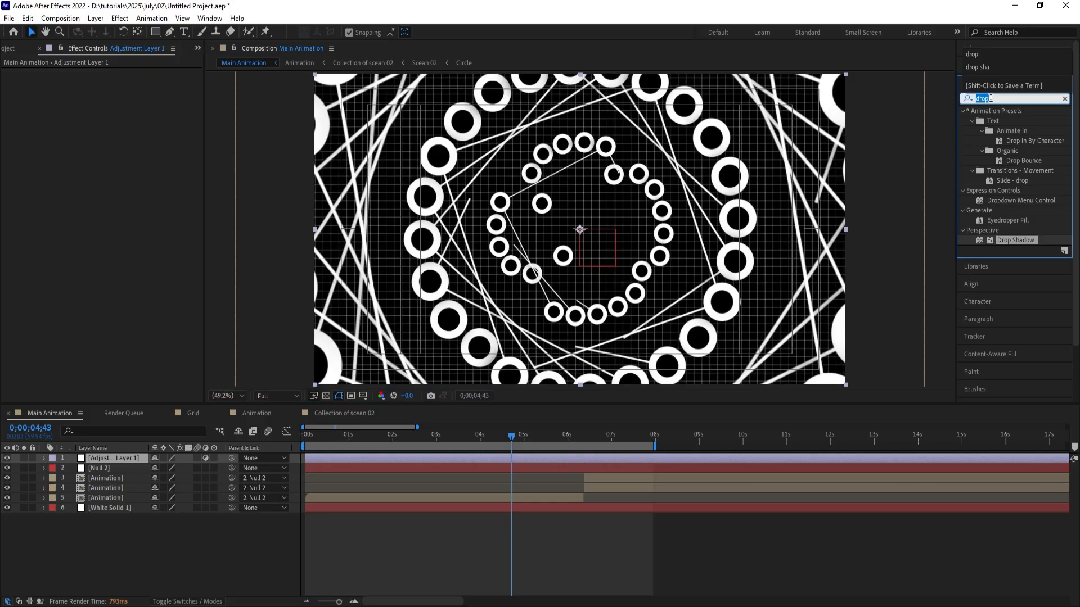
pyautogui.write('tint')
pyautogui.doubleClick(1001, 150)
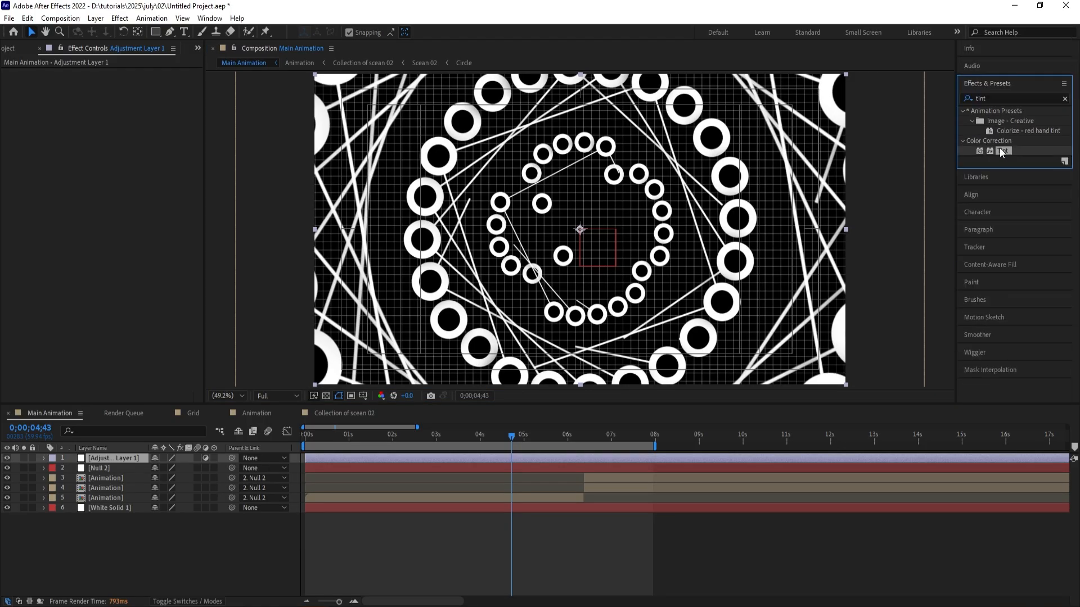
# - Try the Tint effect with black and white swapped, and with red and white in both mapping orders
pyautogui.click(171, 113)
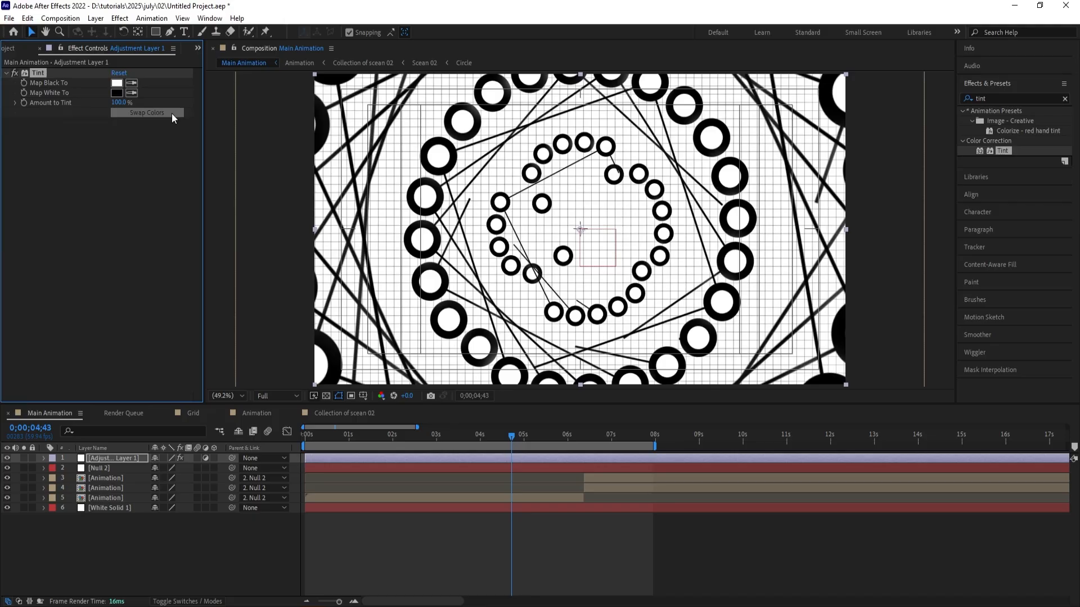
pyautogui.click(171, 113)
pyautogui.click(119, 91)
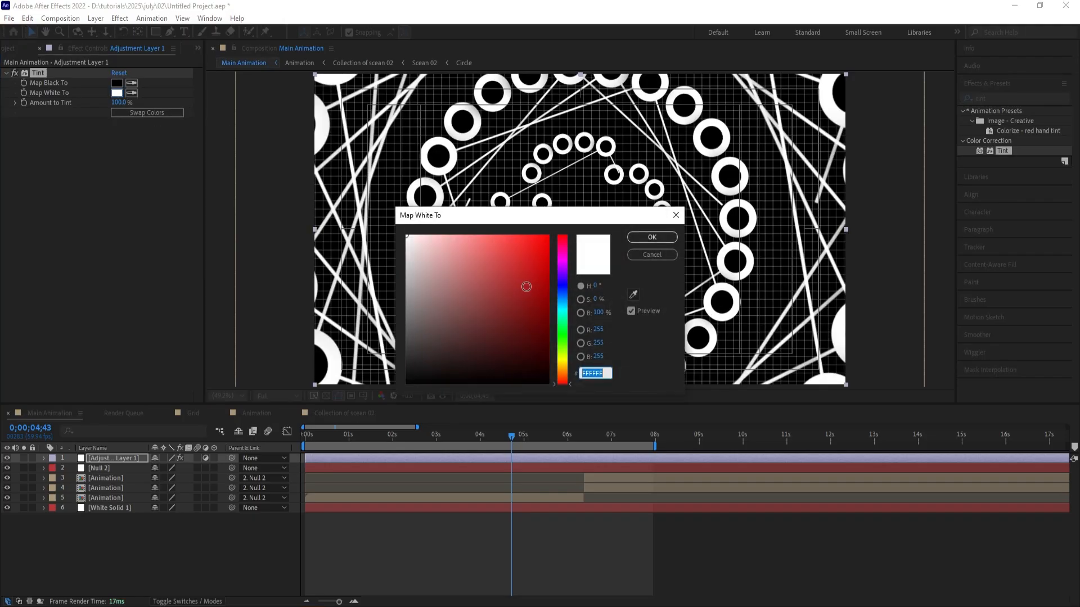
pyautogui.click(522, 271)
pyautogui.click(651, 236)
pyautogui.click(116, 82)
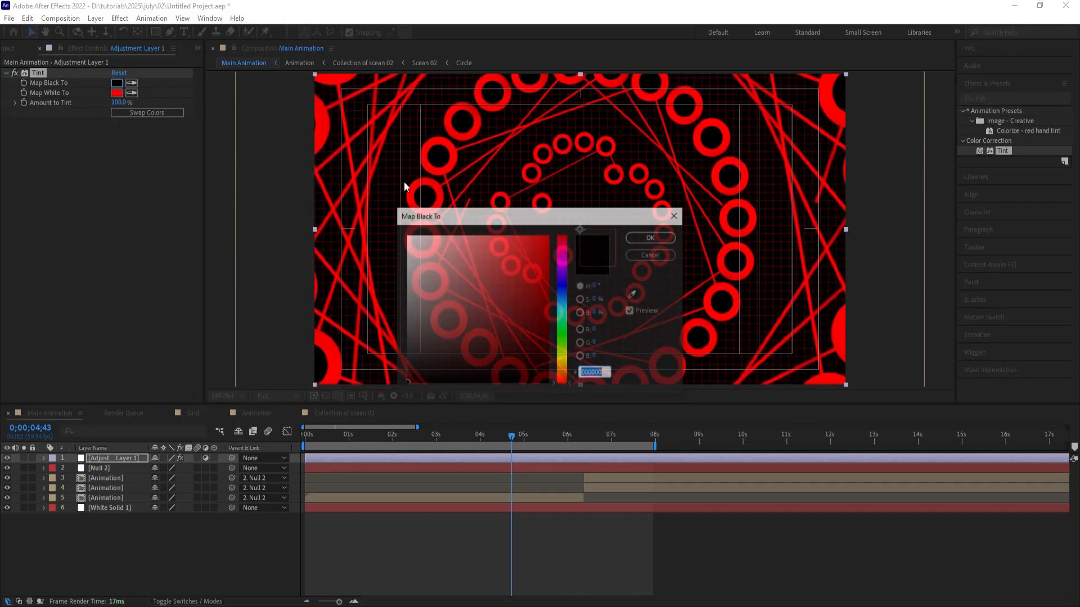
pyautogui.click(407, 236)
pyautogui.click(652, 236)
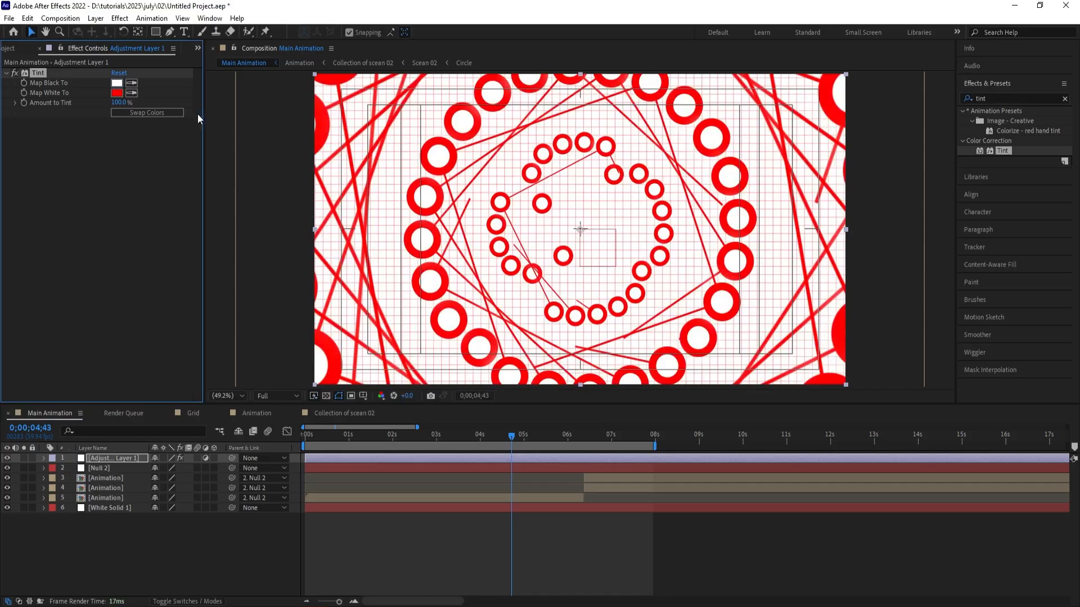
pyautogui.click(154, 114)
# - Map black to a vivid violet in the Tint effect and check the tinted animation around 6 seconds
pyautogui.click(116, 84)
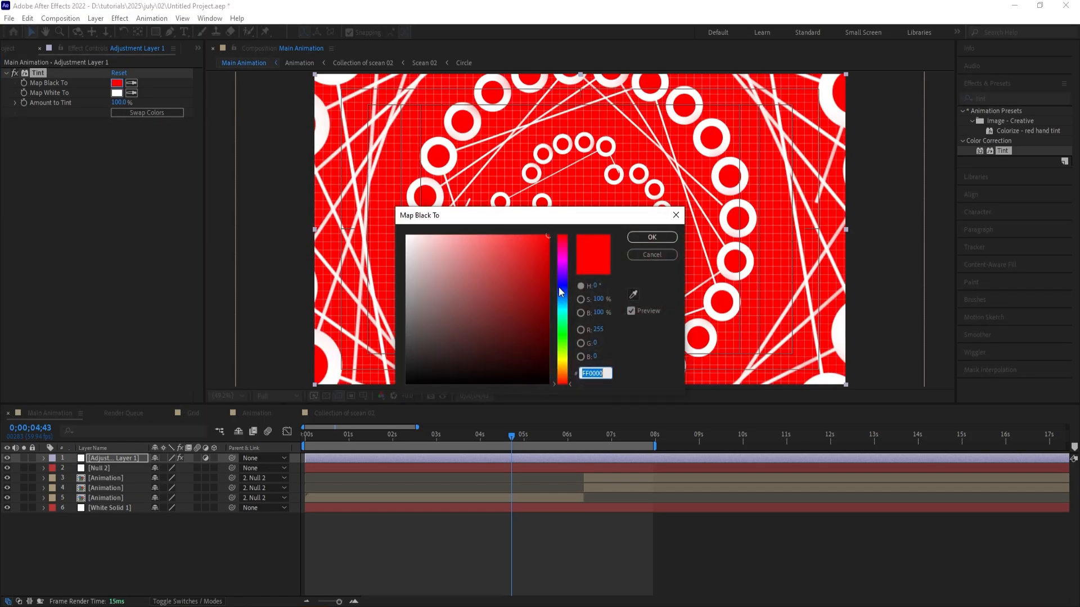
pyautogui.click(563, 275)
pyautogui.press('Return')
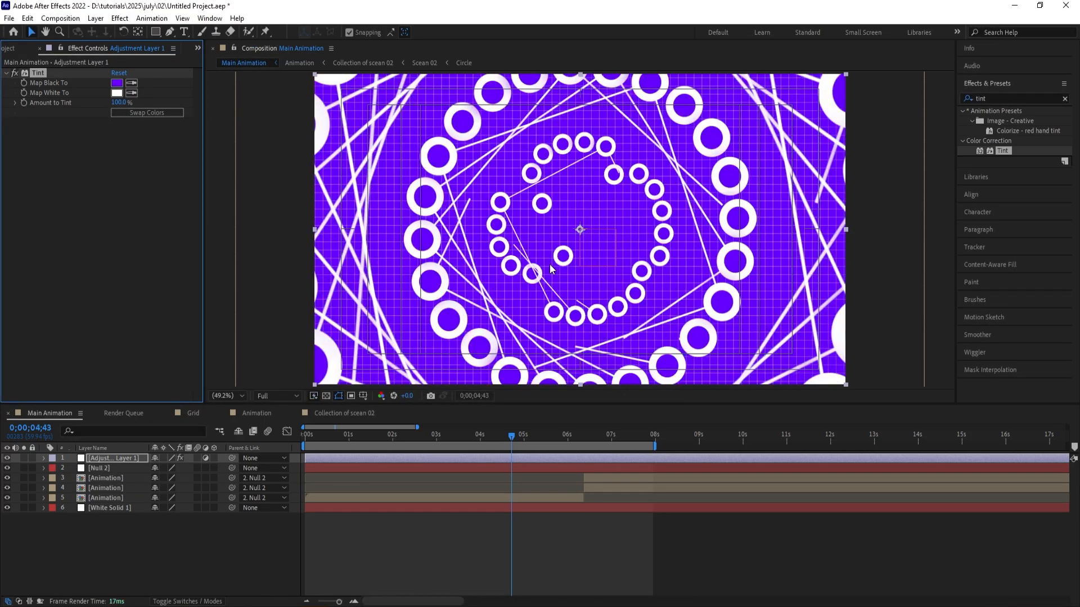
pyautogui.moveTo(465, 434); pyautogui.dragTo(567, 435)
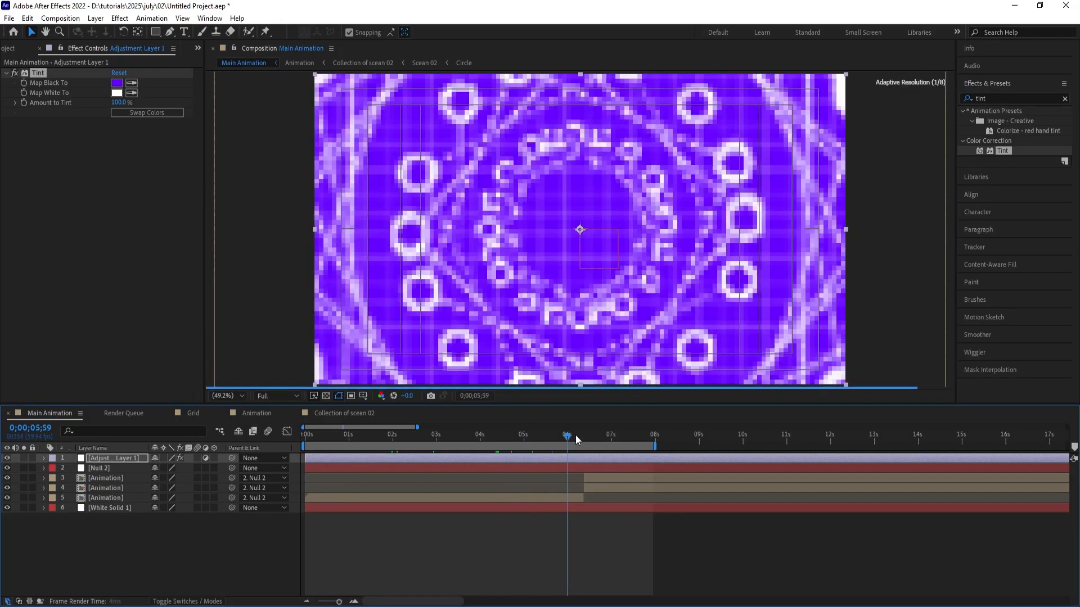